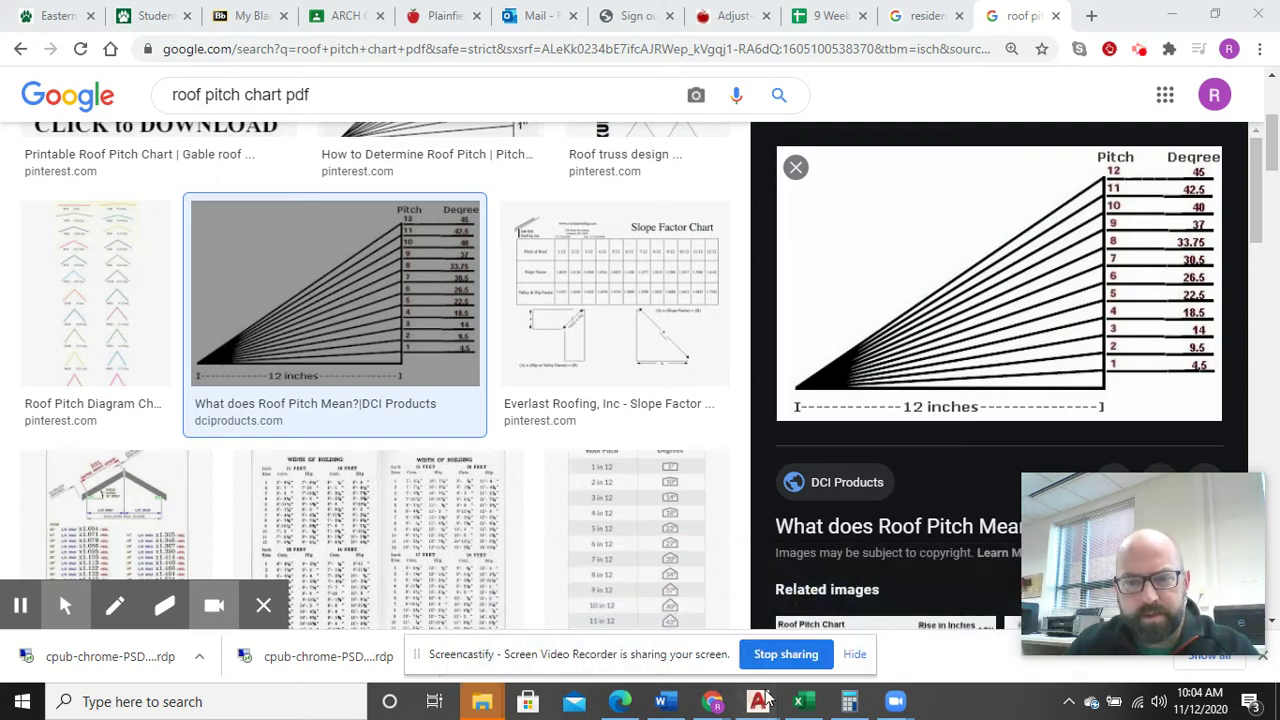
Switch from the Chrome roof pitch chart to the Guest House Granny Flat elevation drawing
mouse_move(763, 697)
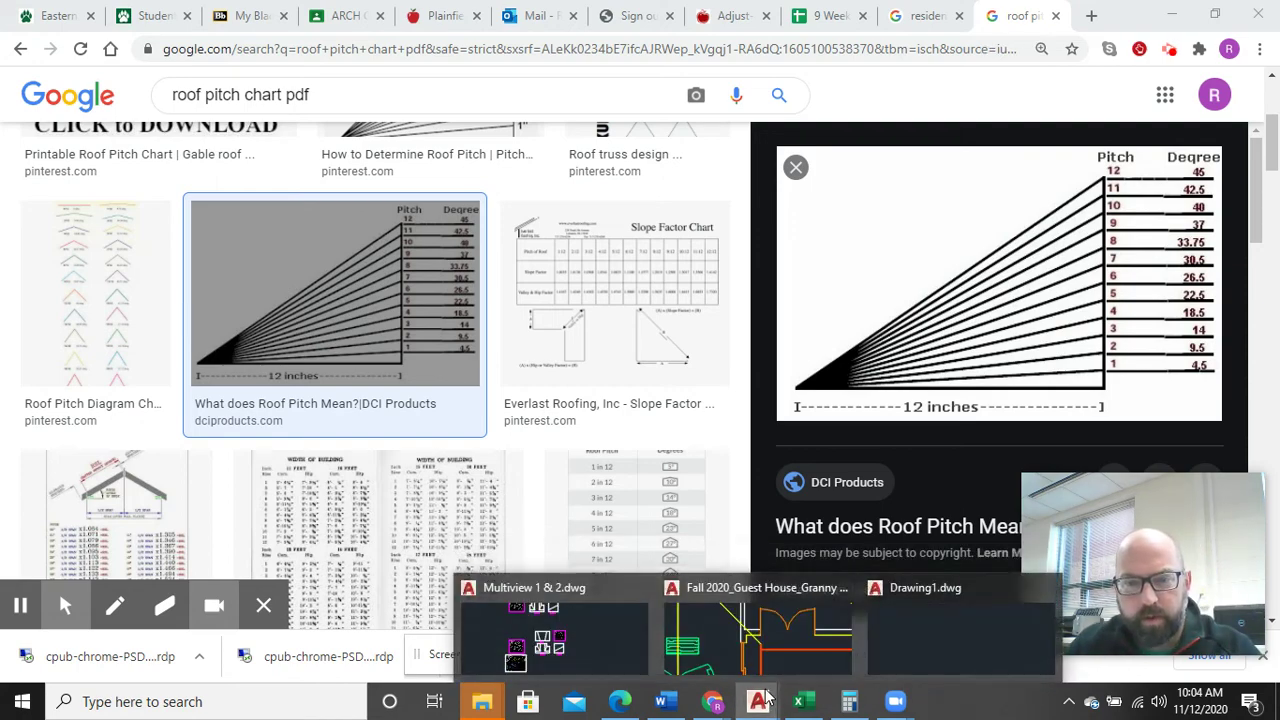
Bring the elevation drawing forward and zoom in on the middle unit's sitting room plan
click(831, 645)
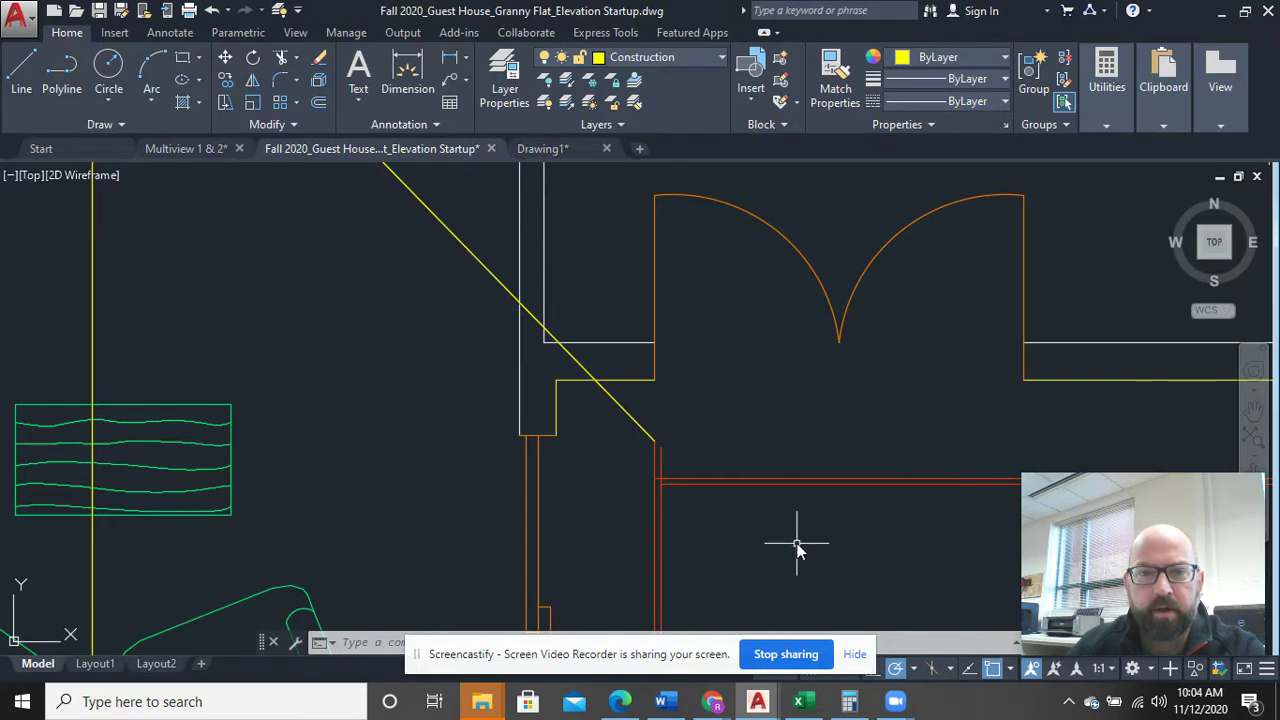
scroll(779, 422, down, 2)
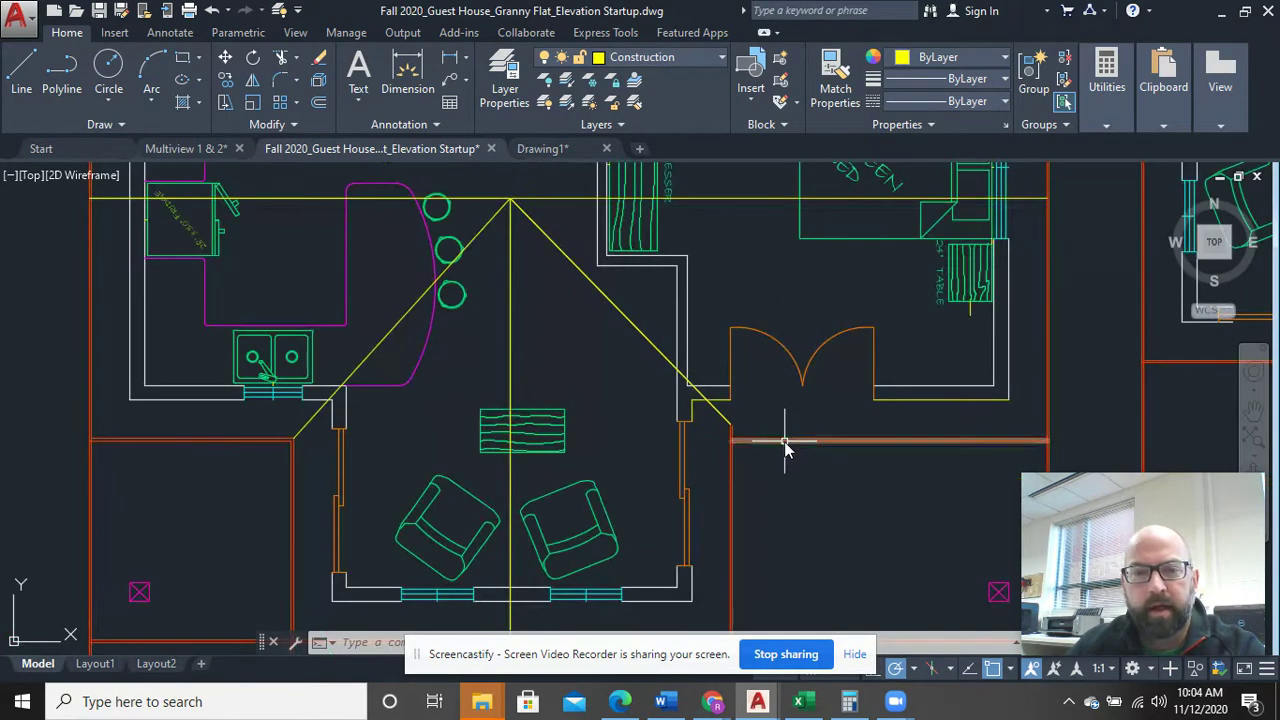
scroll(766, 451, up, 2)
mouse_move(830, 458)
middle_down()
mouse_move(688, 491)
mouse_move(620, 346)
middle_up()
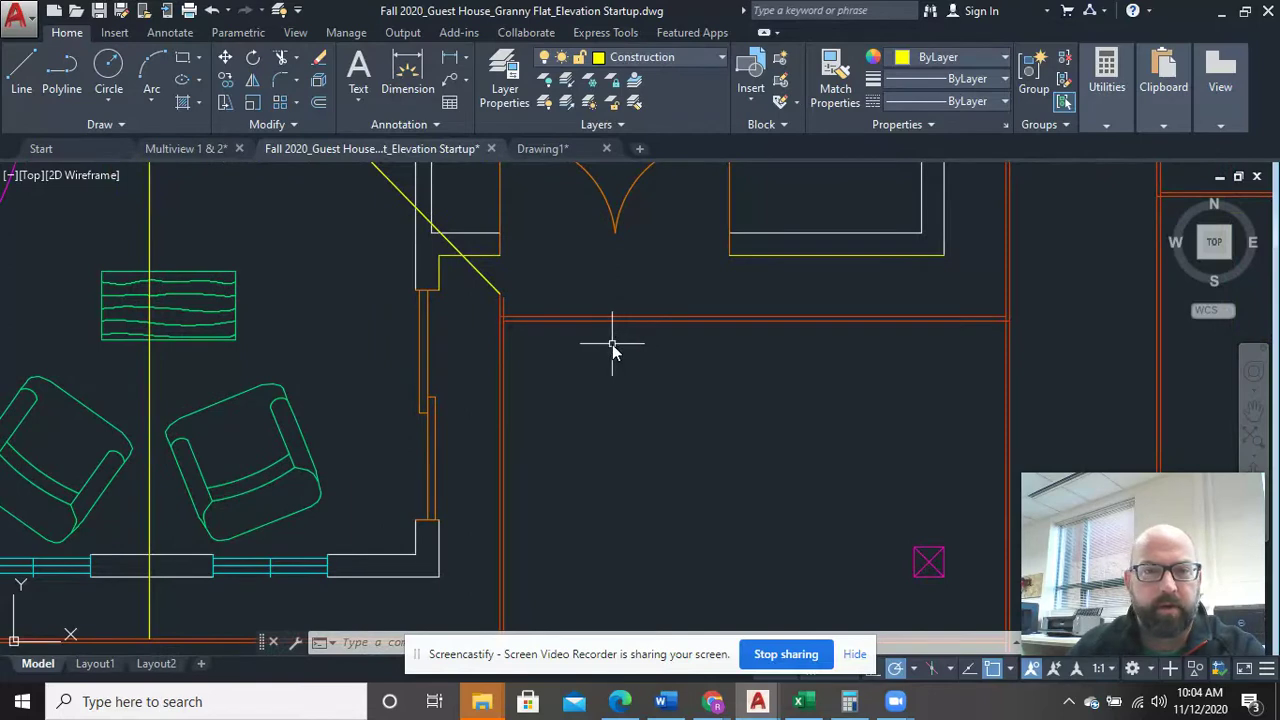
scroll(543, 312, up, 2)
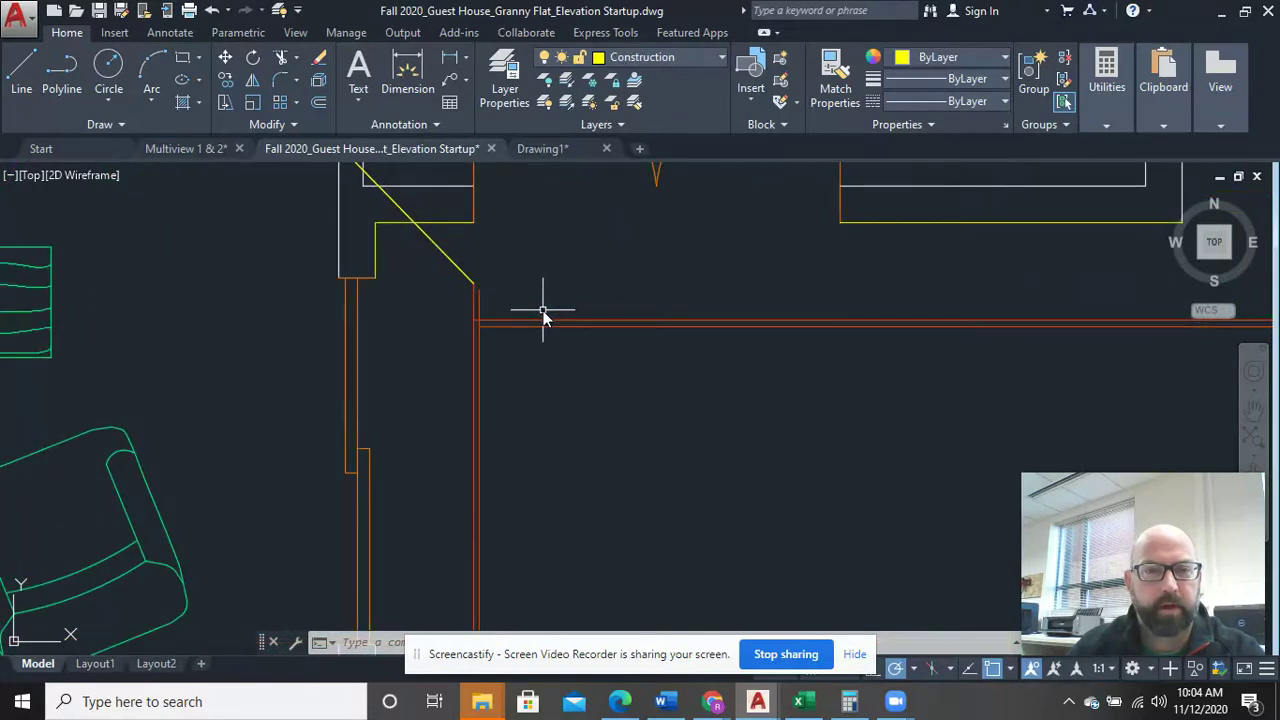
scroll(543, 312, down, 4)
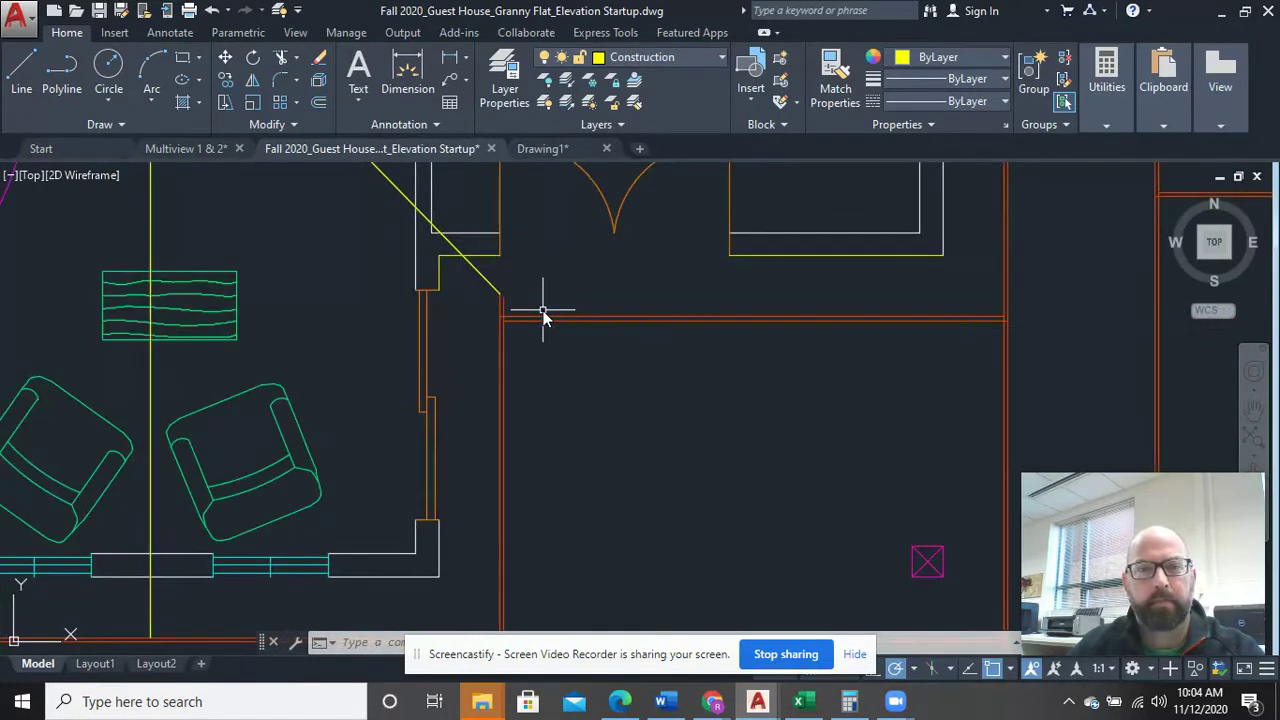
scroll(691, 451, down, 2)
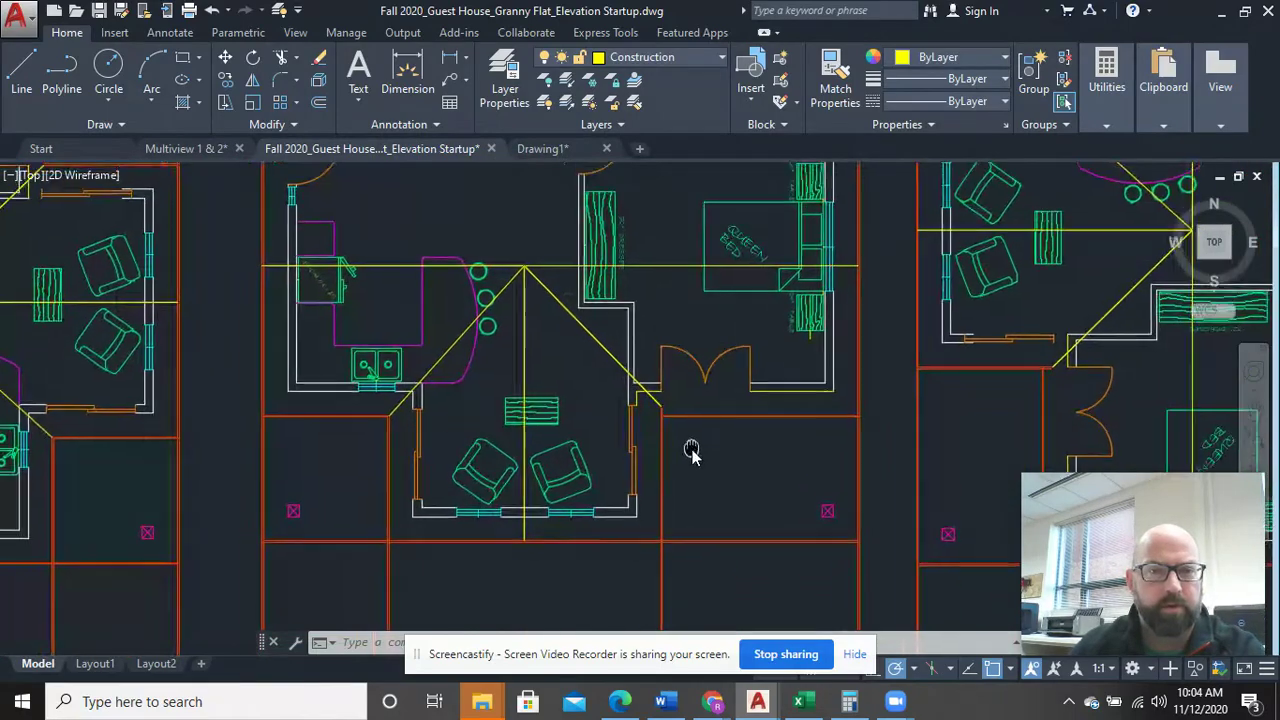
scroll(346, 431, up, 2)
middle_drag(346, 431, 440, 276)
scroll(440, 276, down, 1)
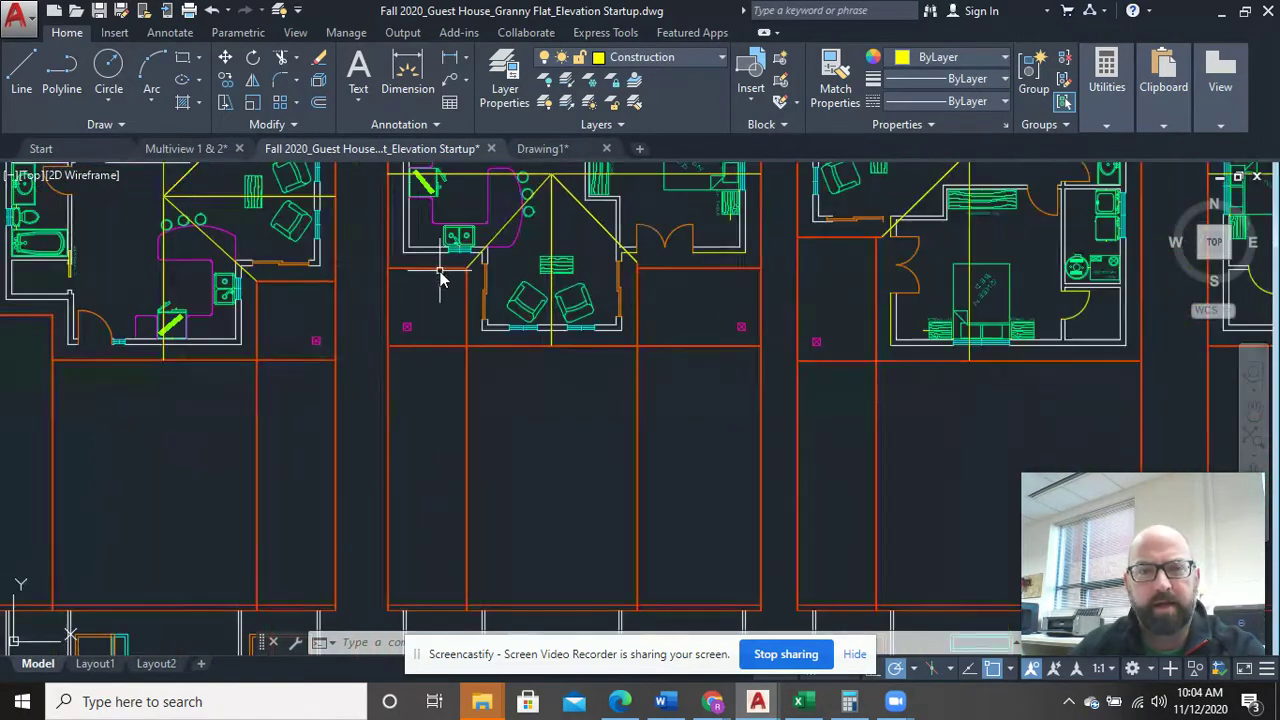
scroll(543, 300, down, 1)
scroll(386, 423, down, 1)
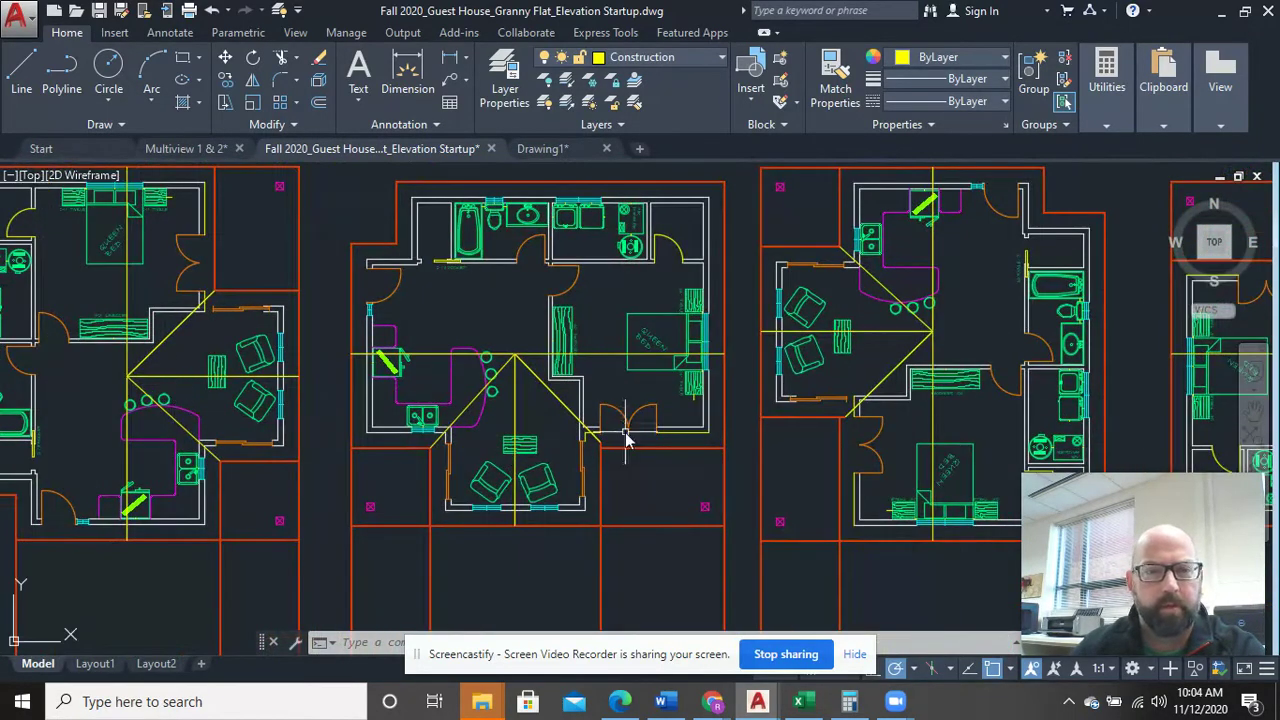
Select the vertical ridge, horizontal roof line and diagonal hip line in the middle unit
click(514, 388)
click(597, 355)
click(561, 403)
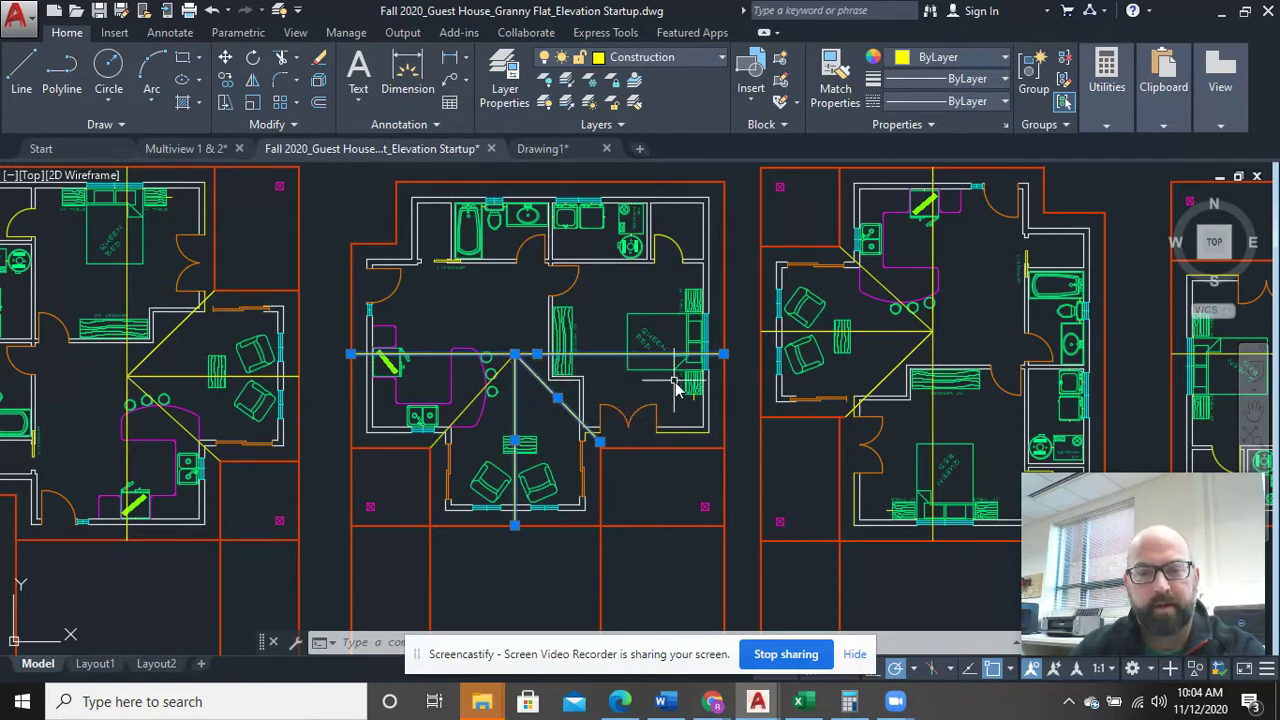
Move the middle unit's horizontal roof line straight up from its old position
key(Escape)
click(606, 332)
click(600, 362)
right_click(597, 350)
click(637, 362)
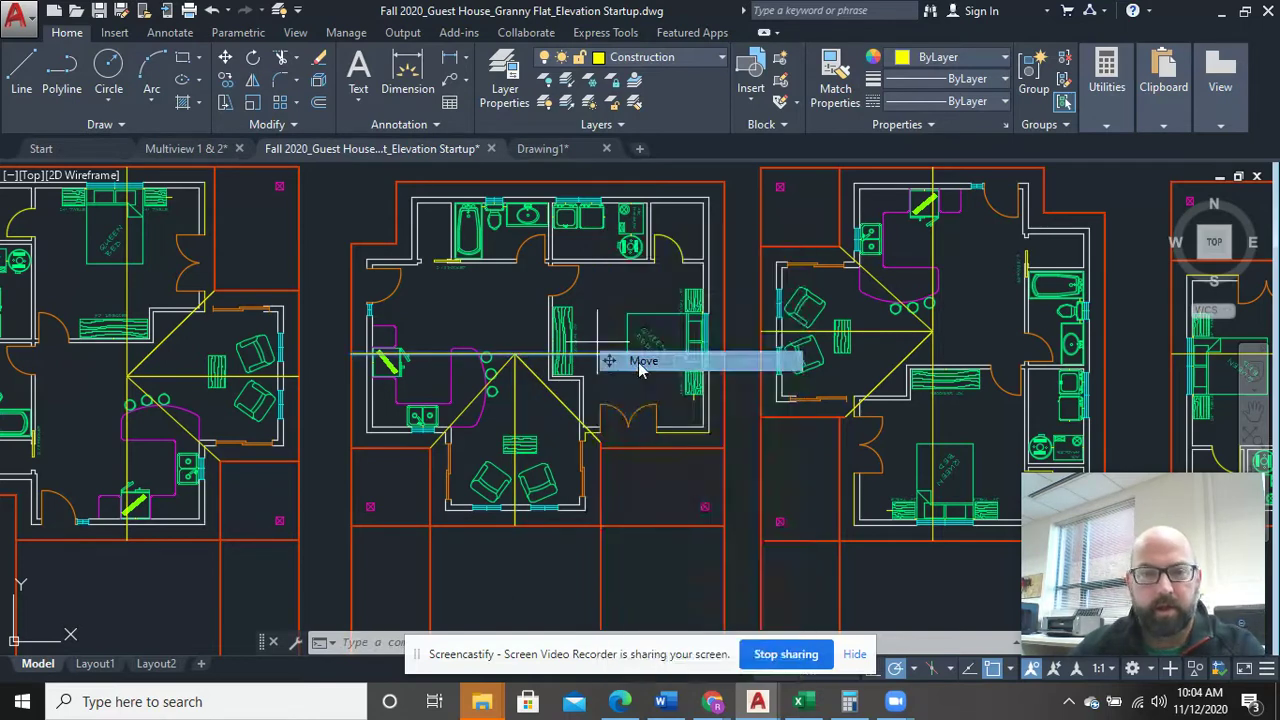
click(608, 355)
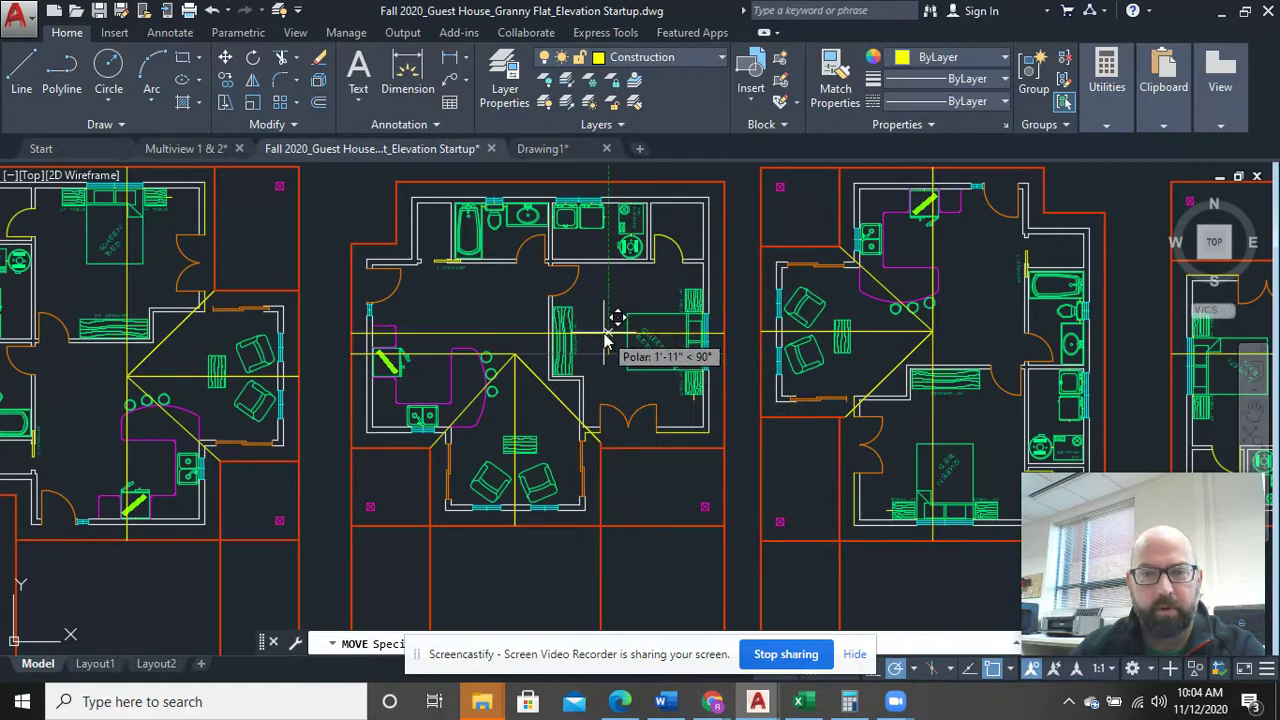
click(610, 338)
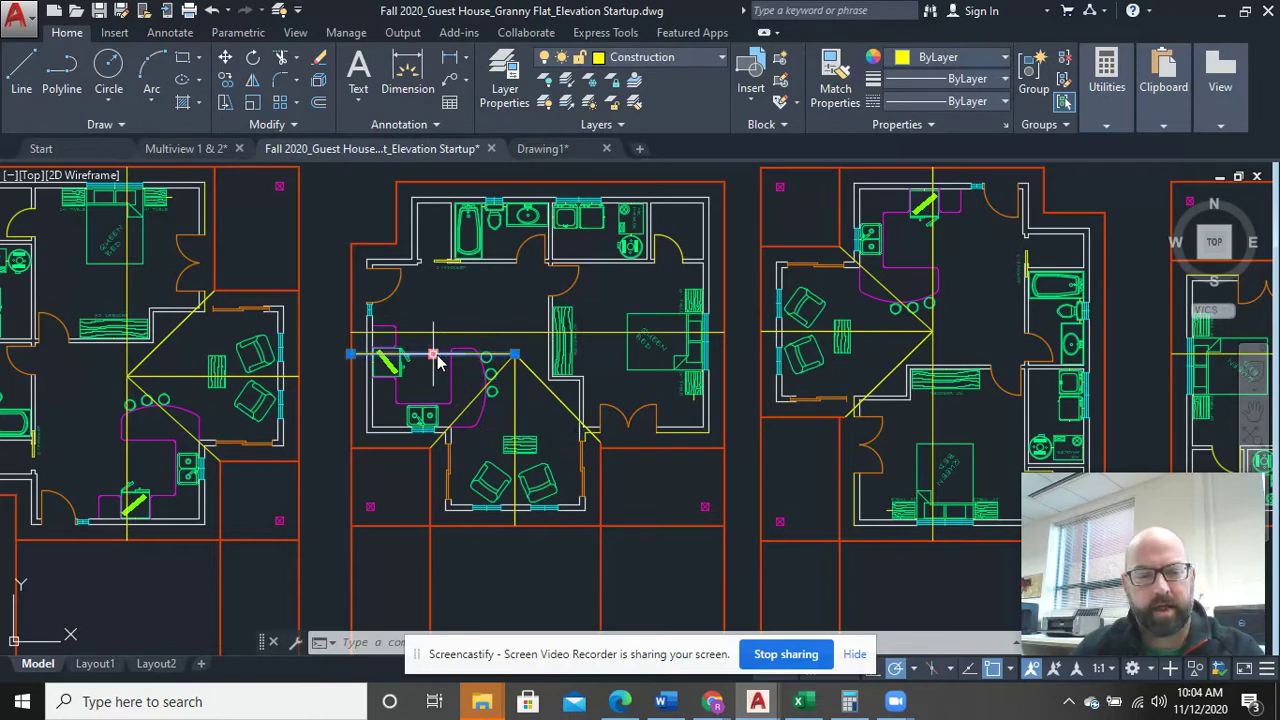
Cancel an ERASE command and pan down to the sitting room's bottom wall
text(ERASE)
key(Escape)
scroll(643, 457, up, 5)
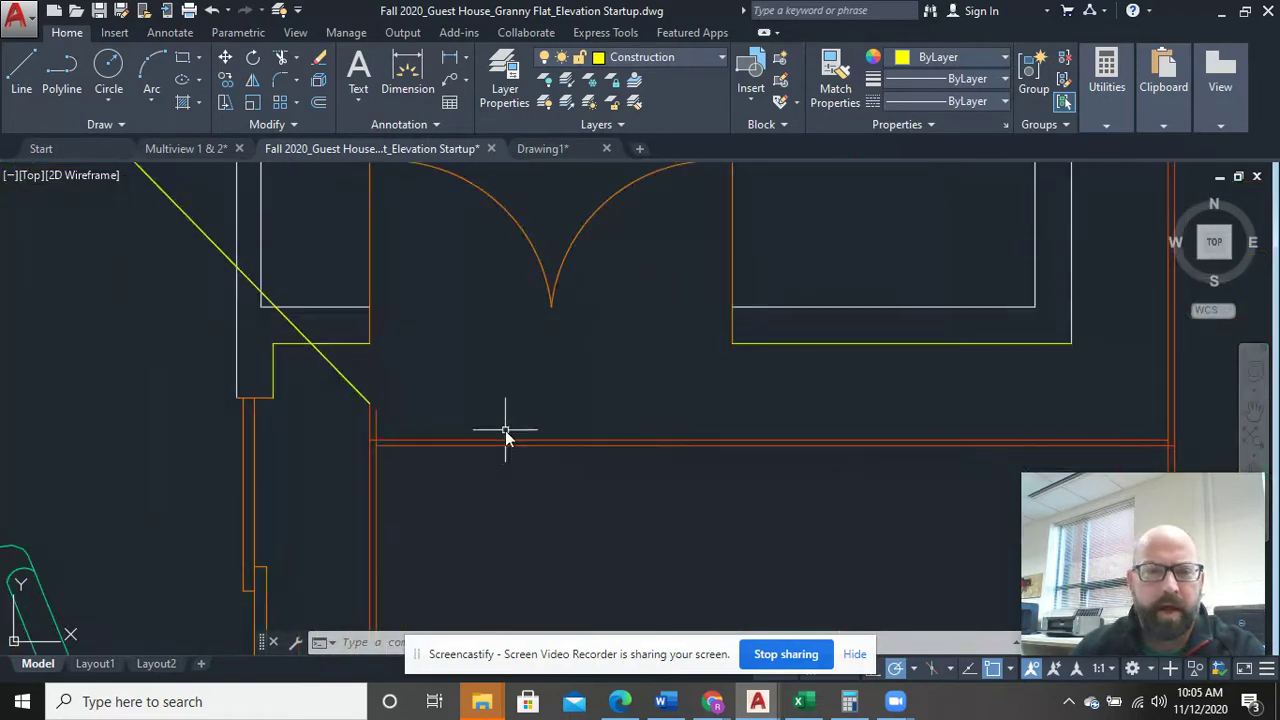
middle_drag(480, 423, 754, 460)
scroll(735, 470, down, 5)
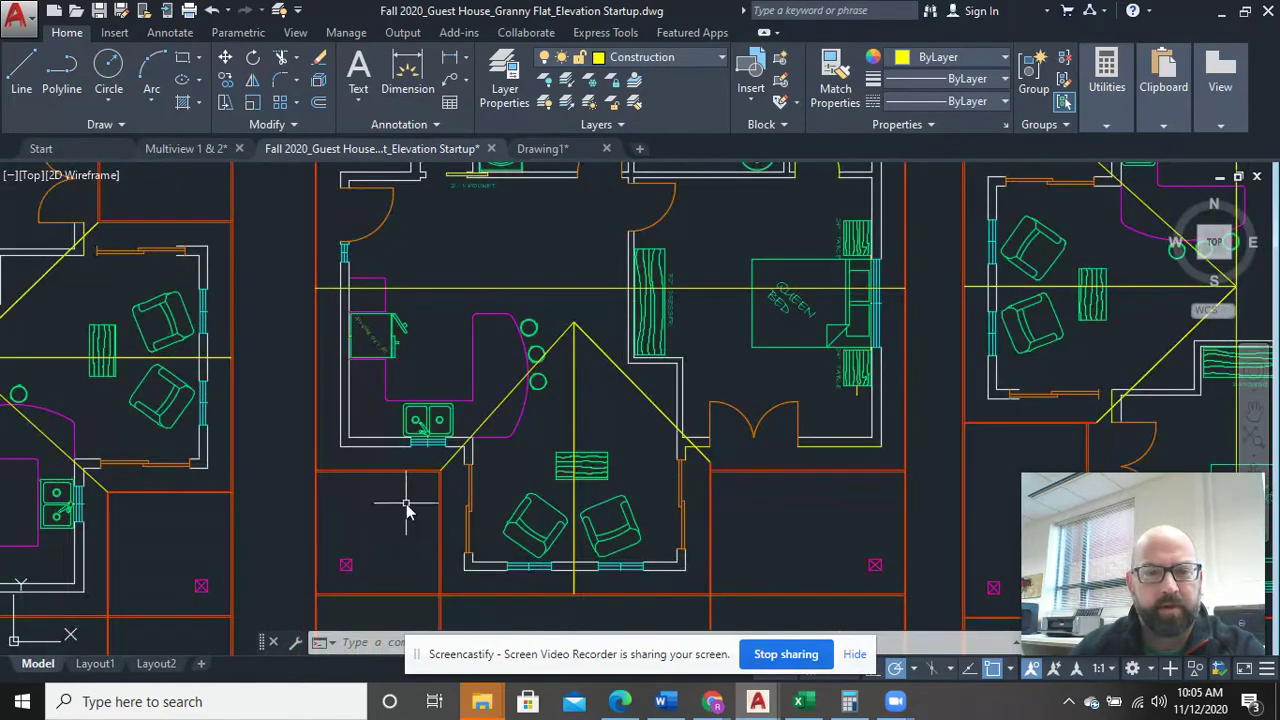
scroll(395, 512, up, 2)
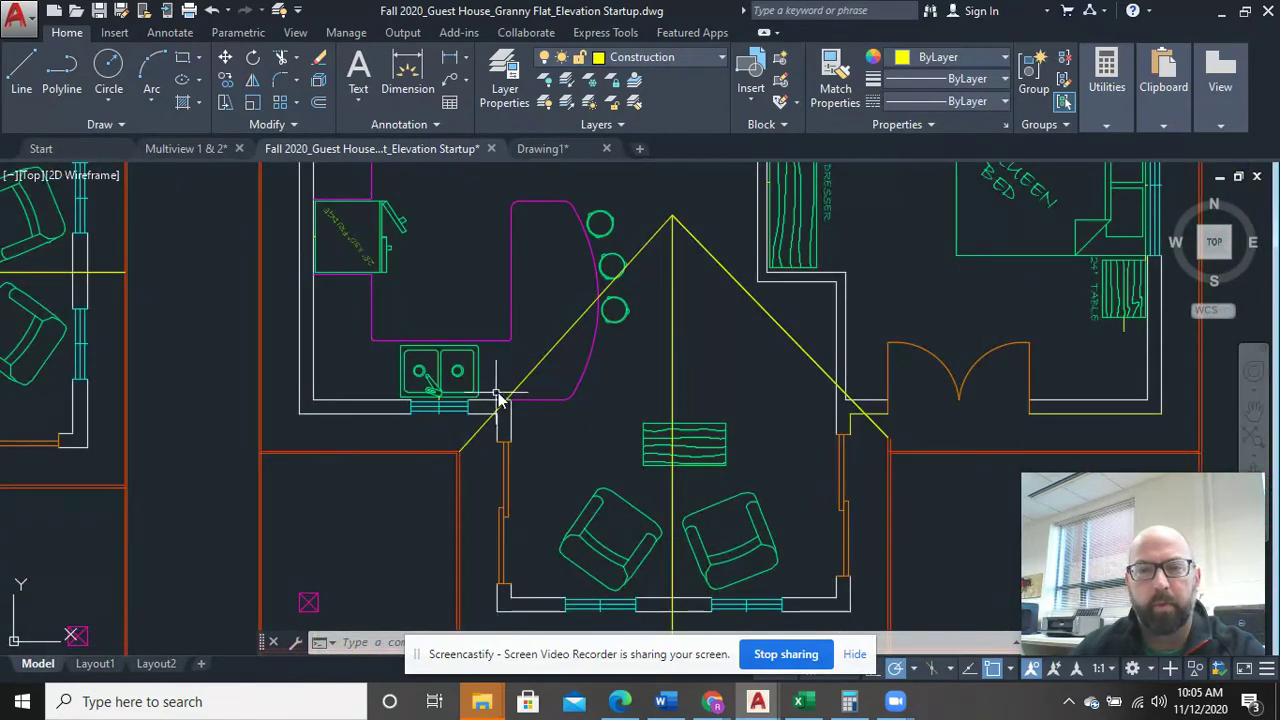
scroll(510, 395, down, 4)
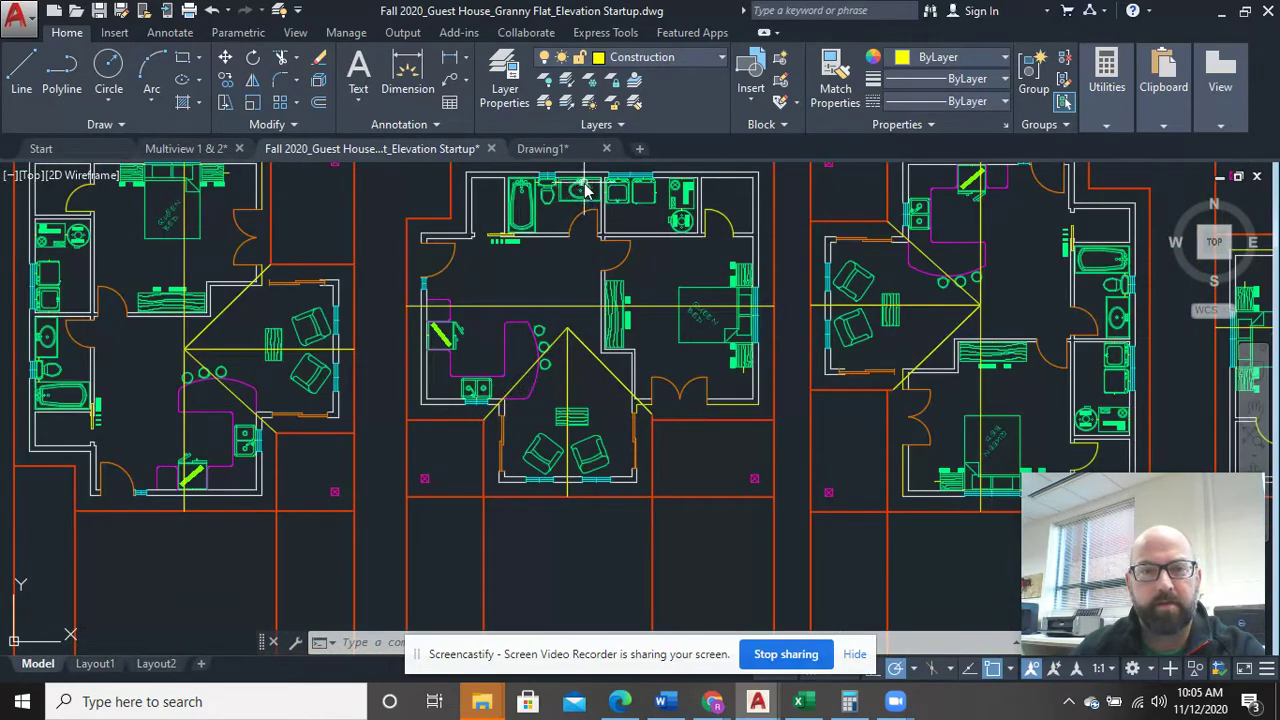
scroll(508, 563, up, 4)
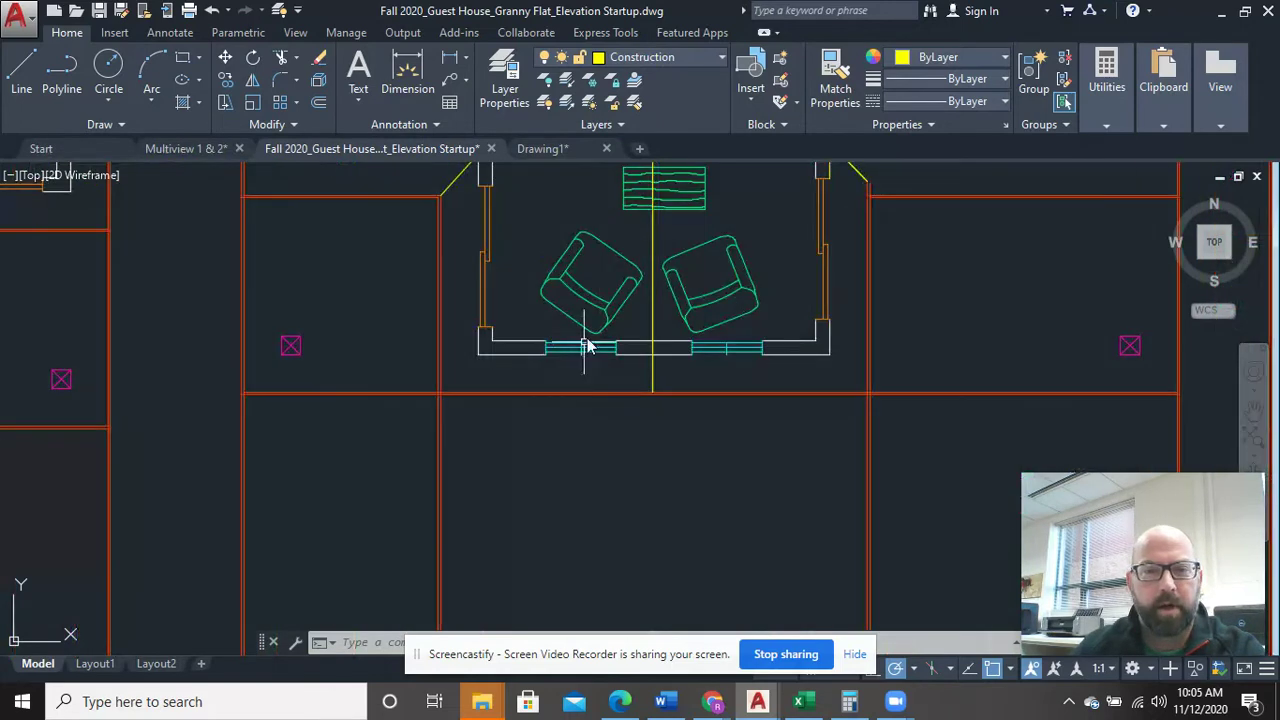
middle_drag(591, 337, 510, 630)
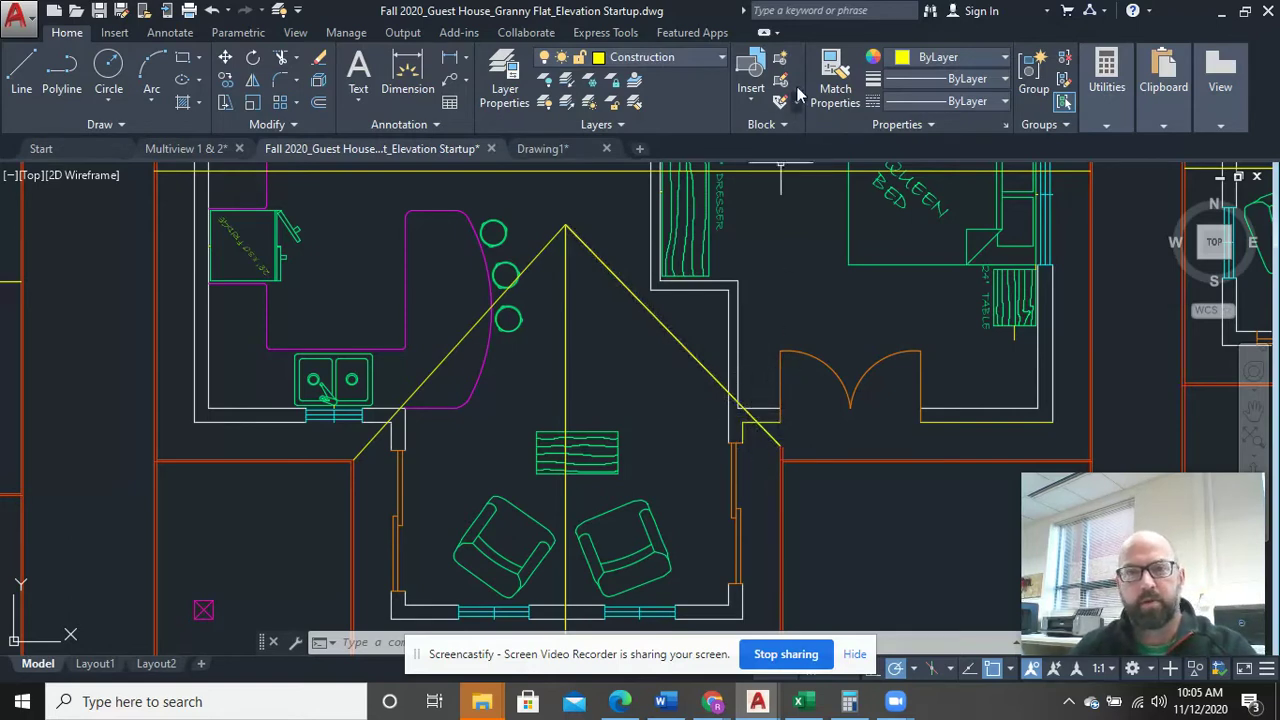
Match the doorway piece to the chosen object's orange properties
click(834, 80)
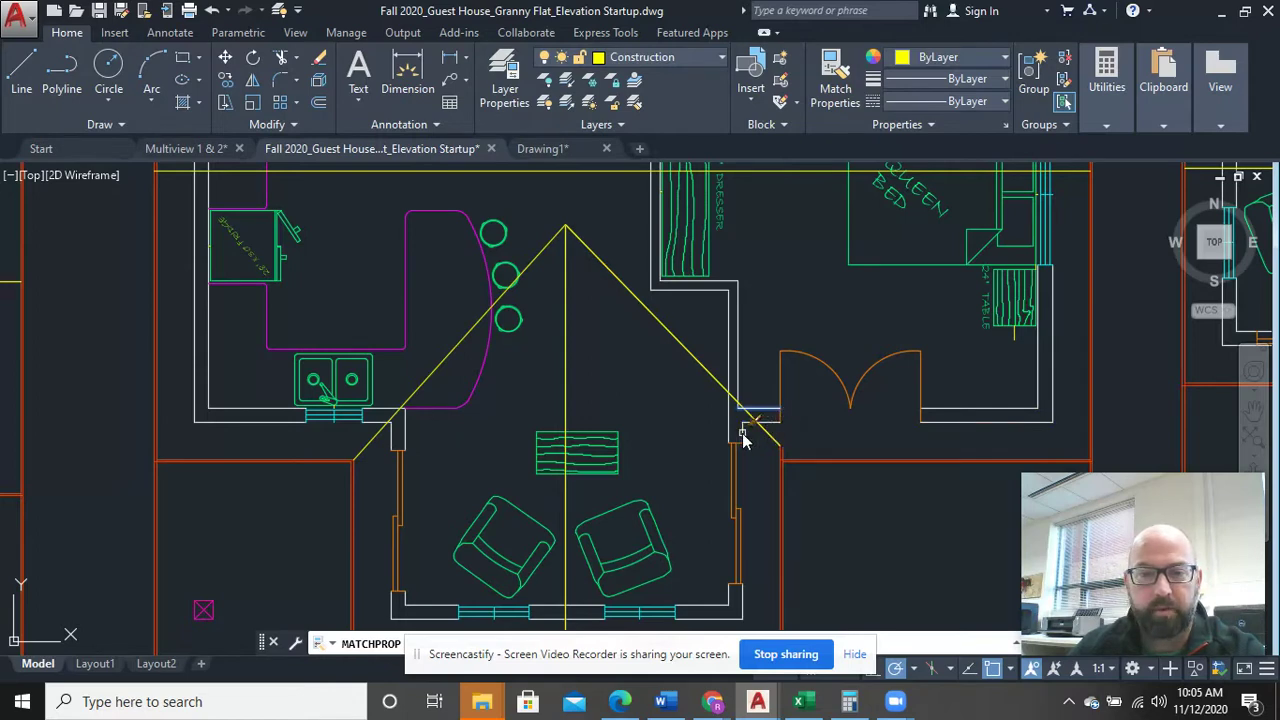
click(903, 360)
right_click(903, 360)
click(912, 364)
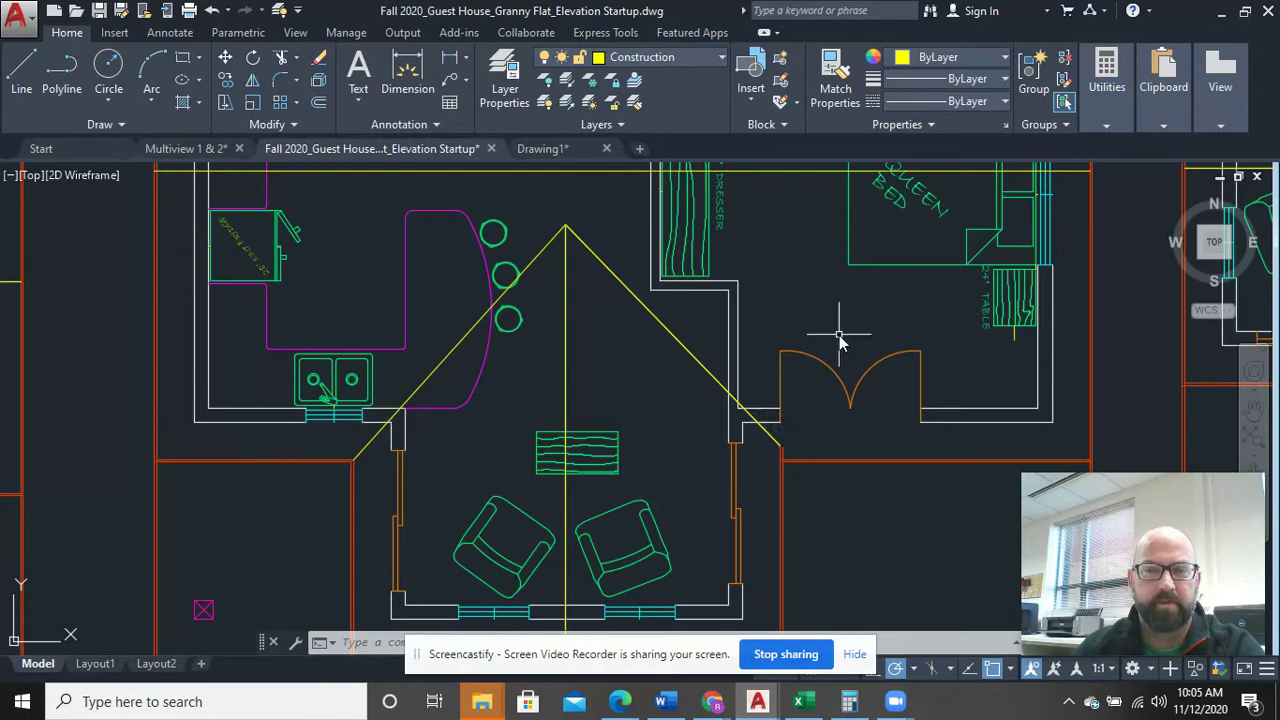
Start a line from the roof line's right end, cancel it, and zoom out
middle_drag(829, 337, 822, 532)
click(24, 68)
click(1080, 364)
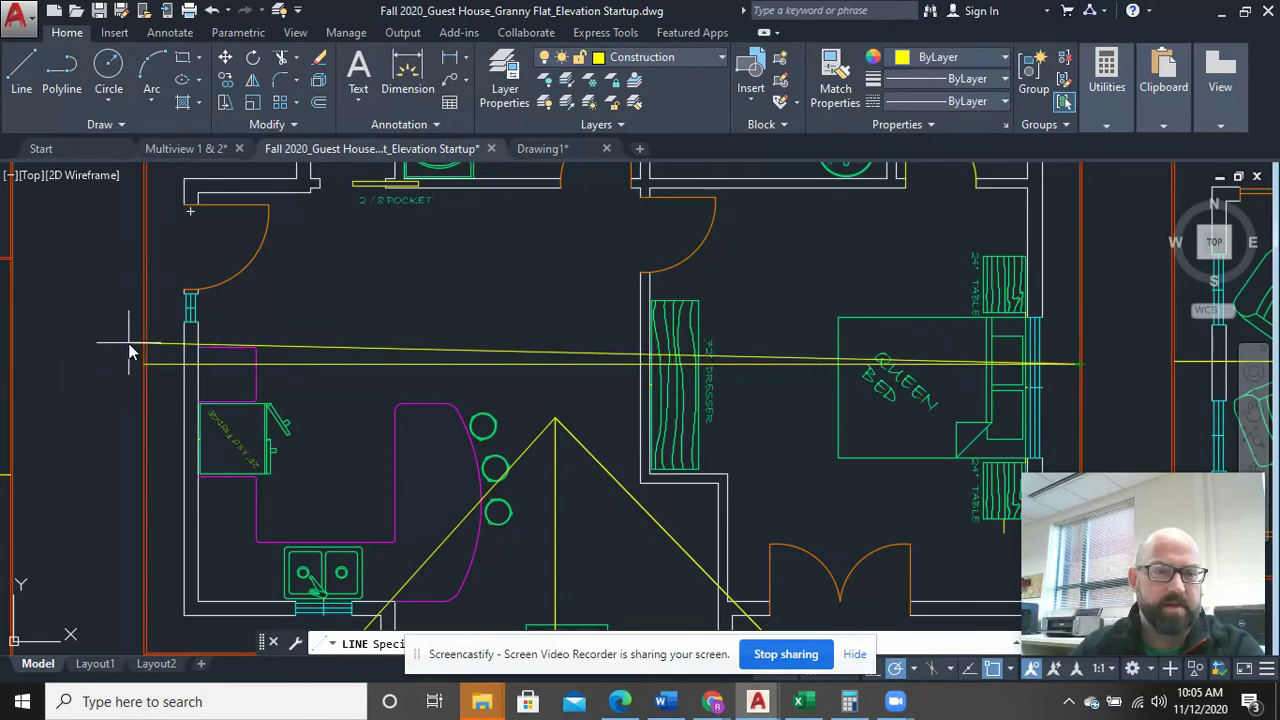
key(Escape)
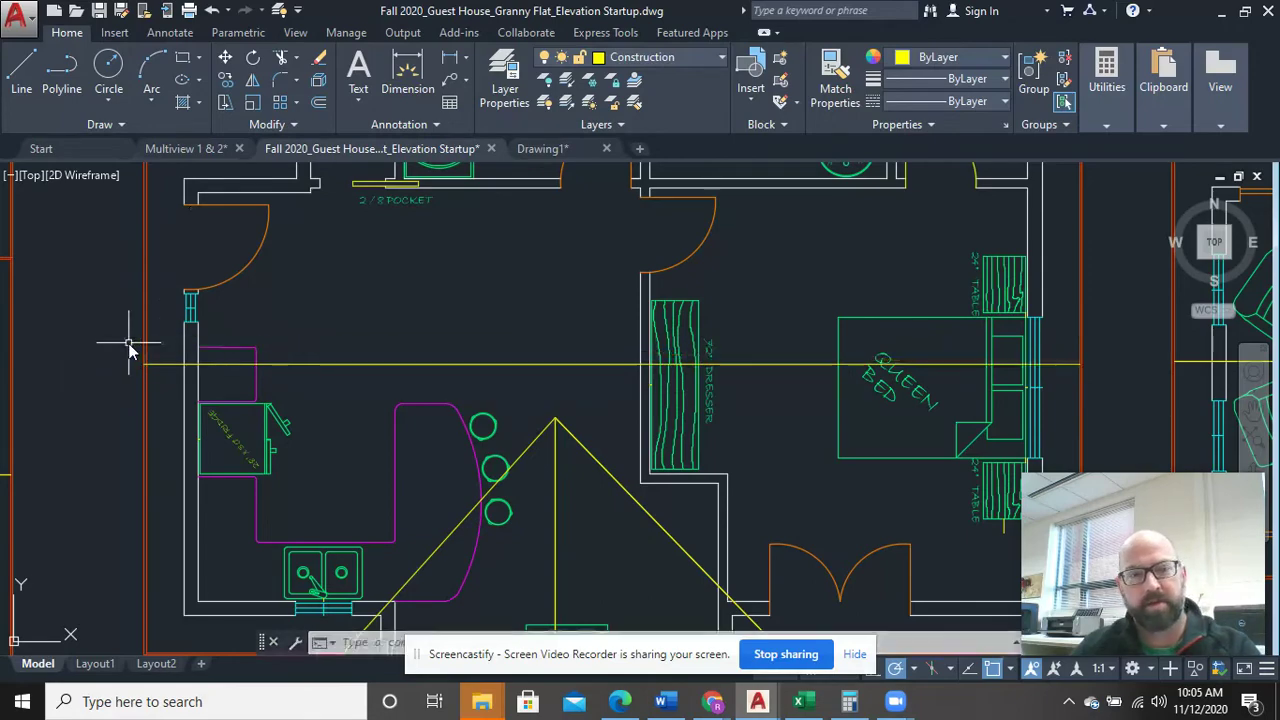
scroll(137, 349, down, 3)
scroll(340, 265, down, 1)
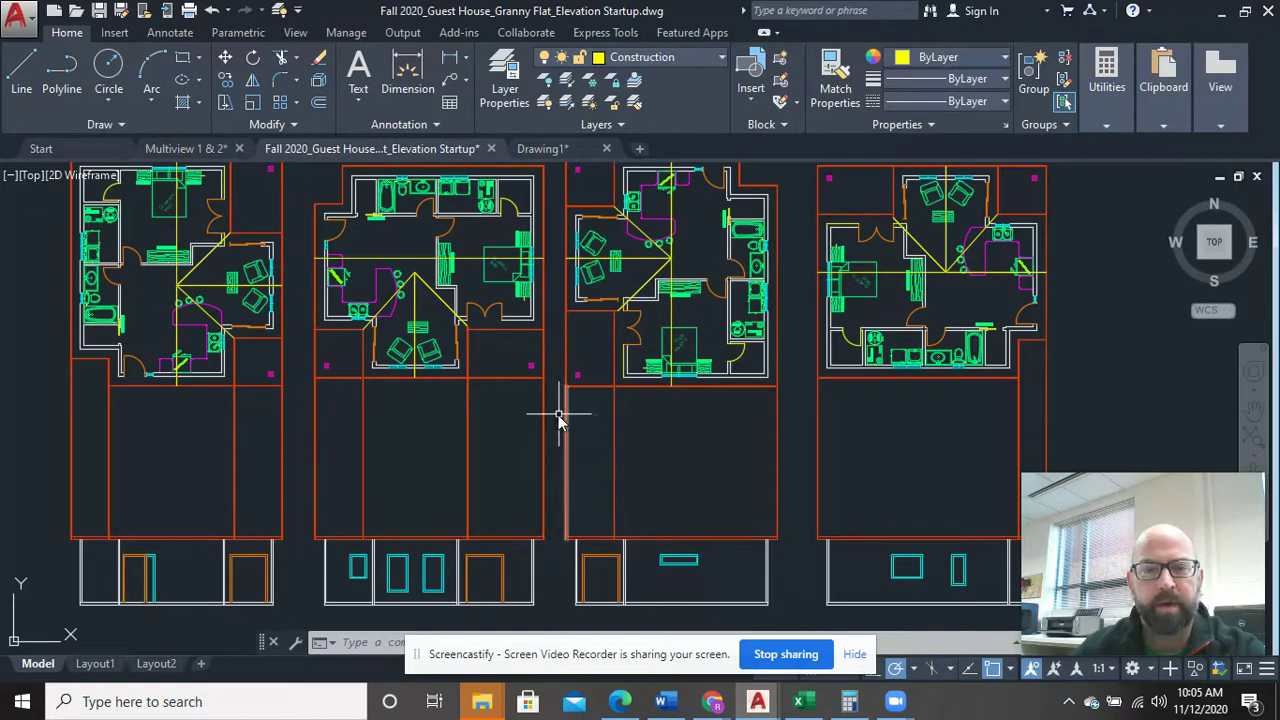
Start the Line tool and shift the floor plans above the elevations toward the top of the view
scroll(558, 420, down, 4)
middle_drag(646, 470, 600, 355)
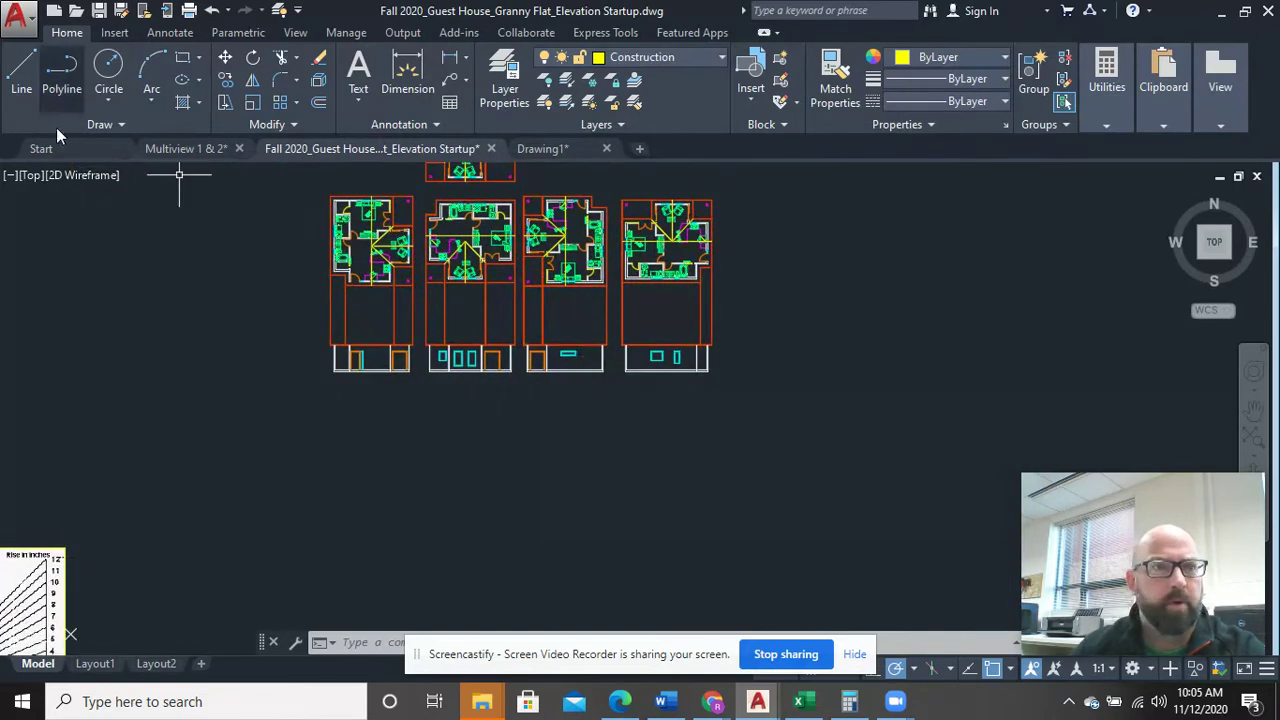
click(21, 70)
scroll(531, 411, up, 4)
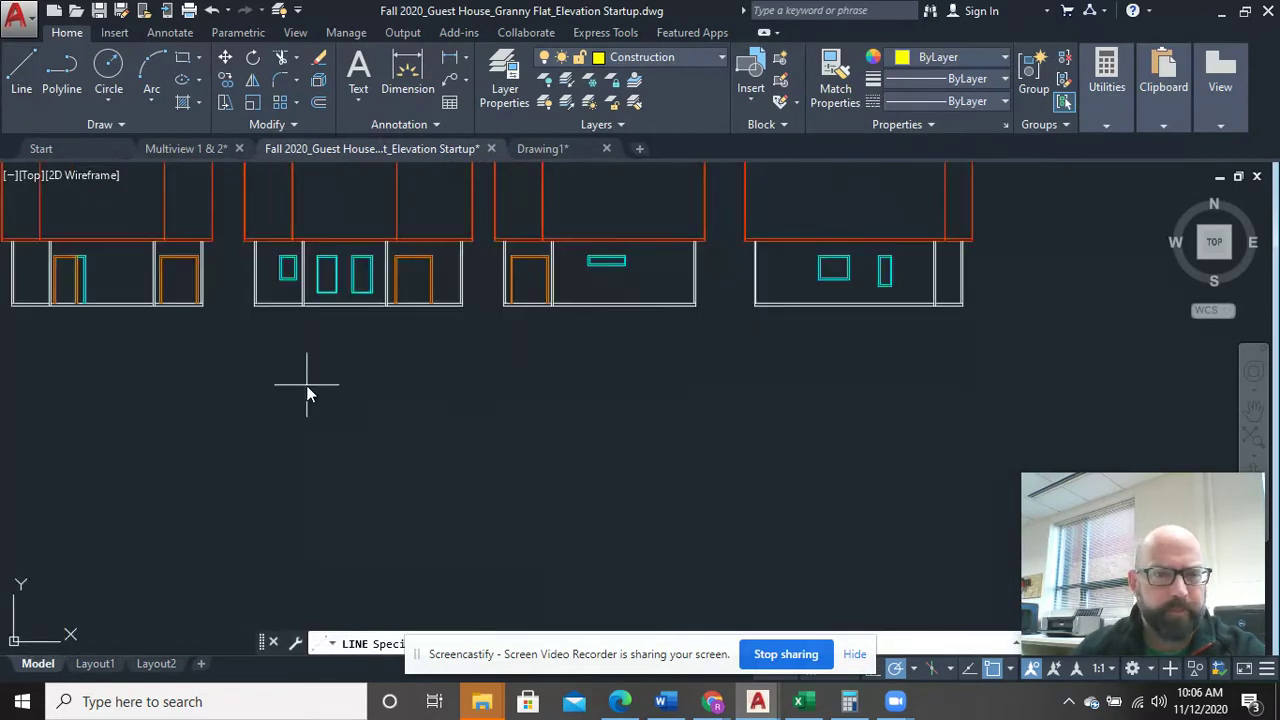
middle_drag(307, 394, 484, 520)
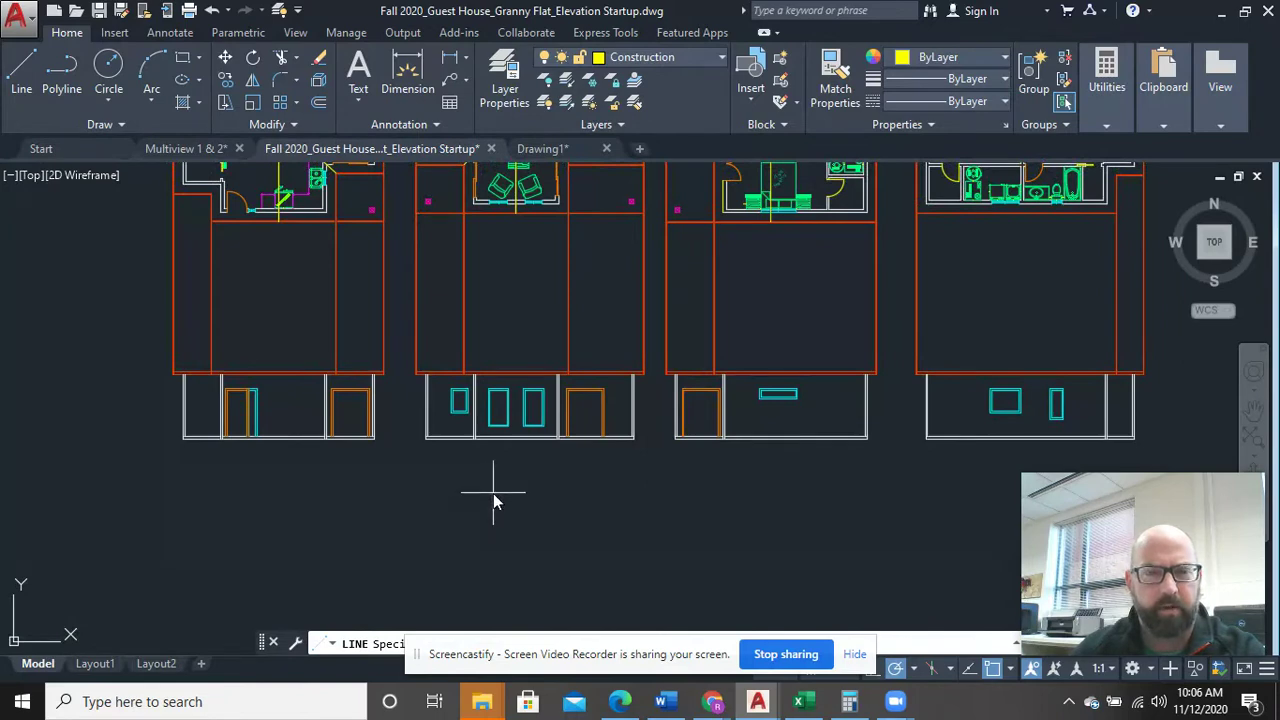
scroll(491, 500, down, 5)
middle_drag(297, 534, 443, 354)
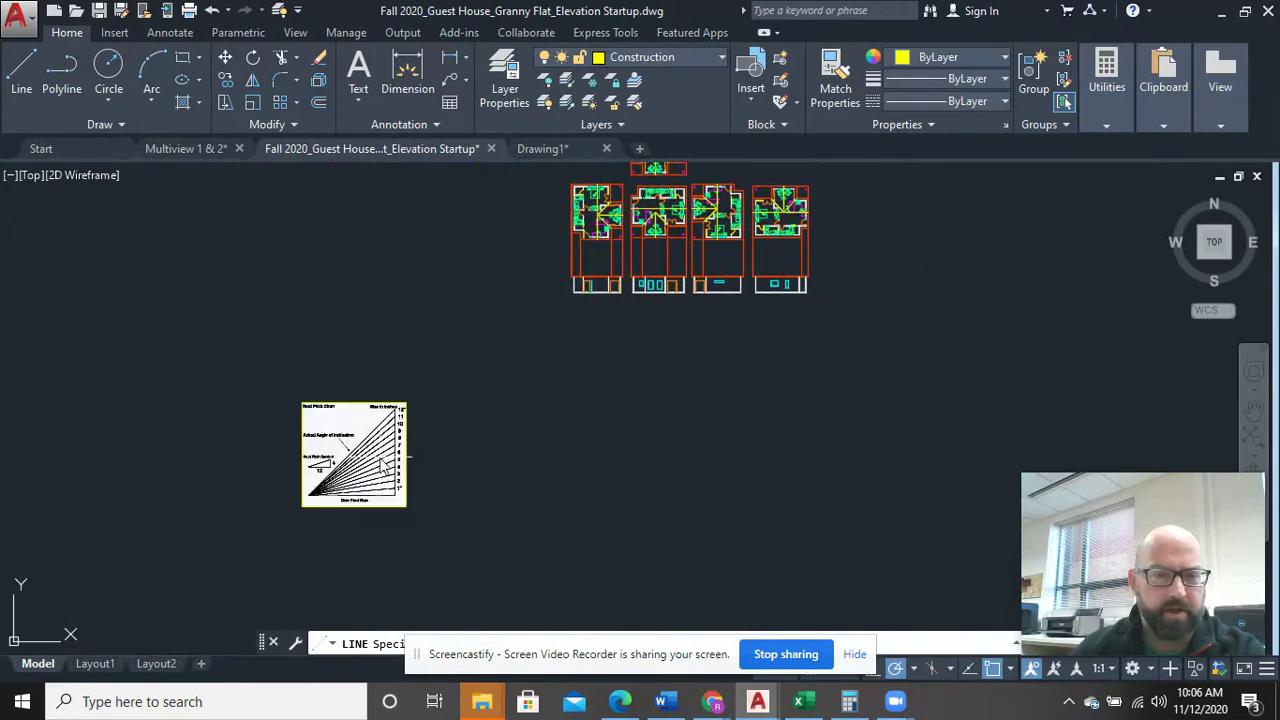
scroll(381, 463, up, 4)
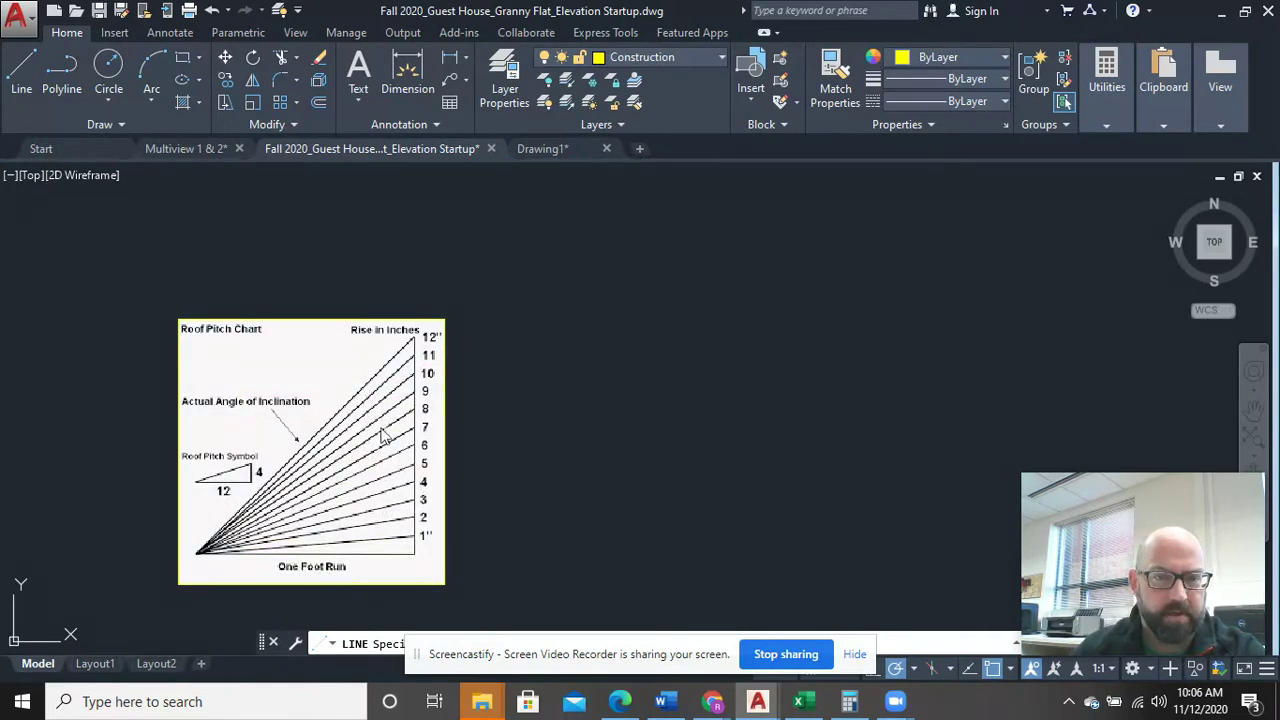
Frame the plans and elevations with empty drawing space beneath them
scroll(410, 424, down, 6)
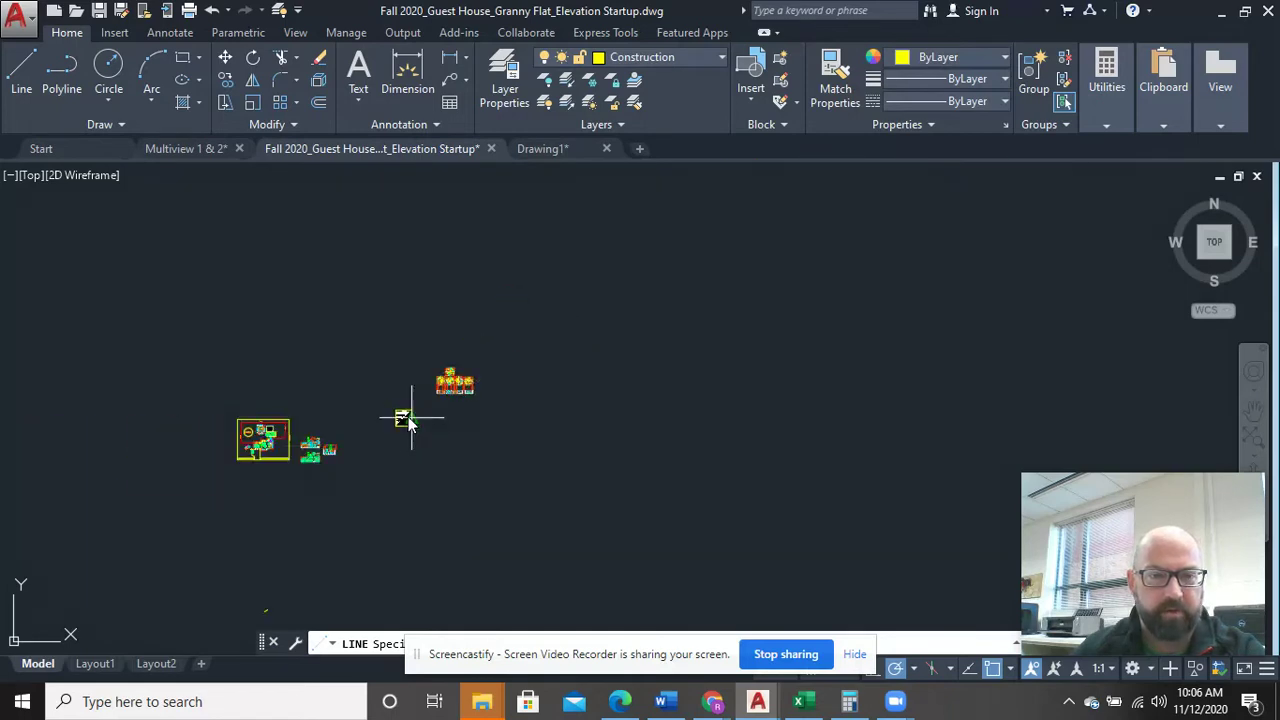
mouse_move(400, 420)
middle_down()
mouse_move(517, 505)
mouse_move(581, 497)
middle_up()
scroll(580, 494, up, 6)
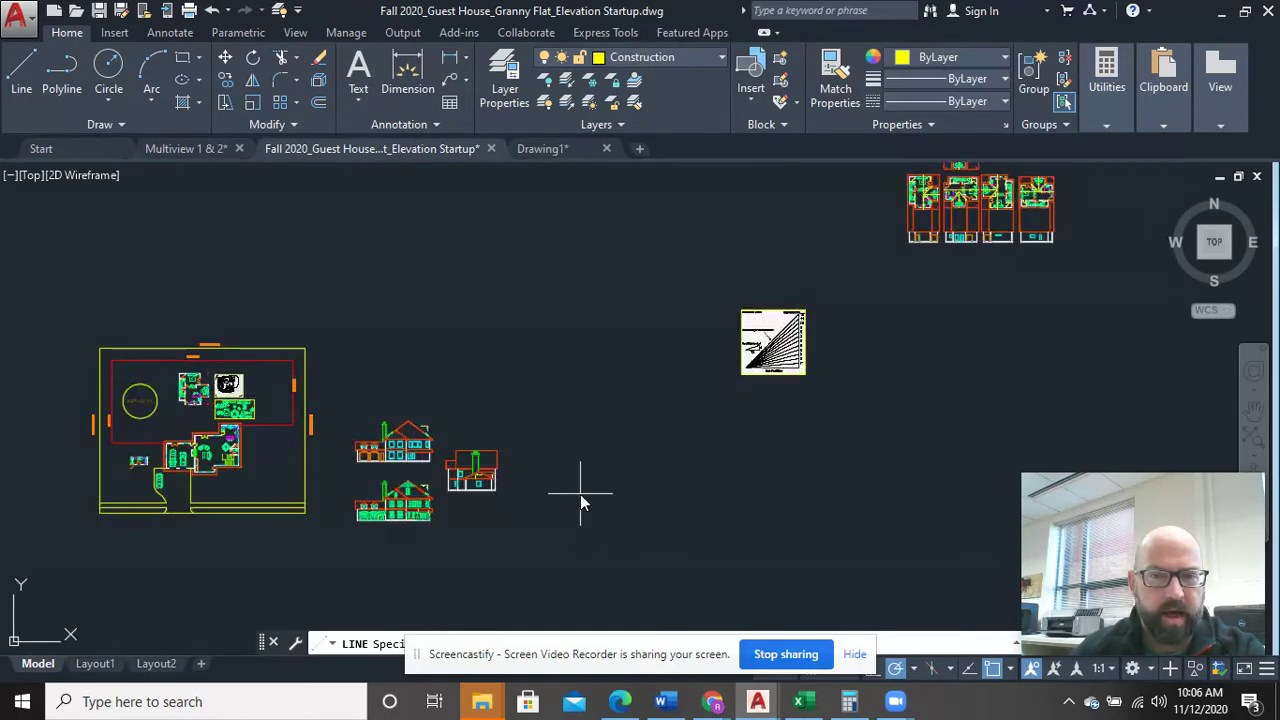
scroll(433, 439, up, 5)
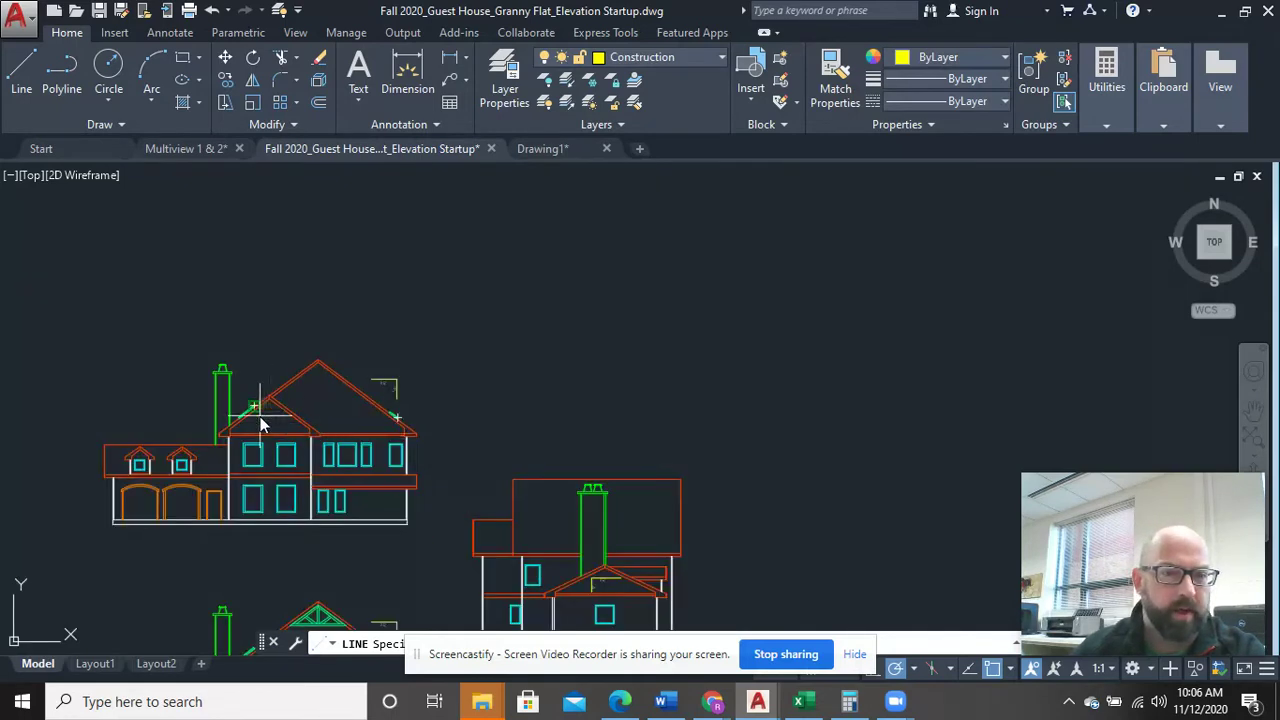
scroll(482, 445, down, 6)
middle_drag(702, 415, 251, 549)
scroll(500, 392, up, 6)
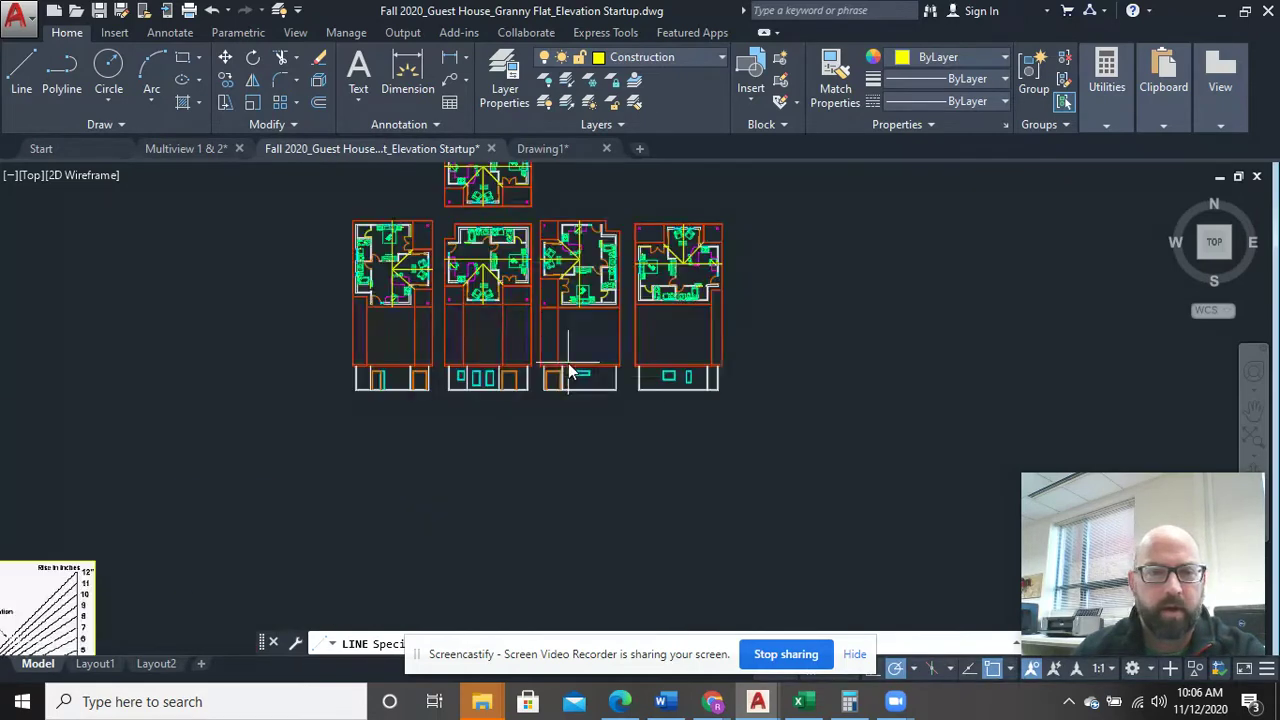
scroll(450, 405, up, 5)
mouse_move(465, 402)
middle_down()
mouse_move(400, 557)
mouse_move(420, 534)
mouse_move(466, 366)
middle_up()
Draw trial vertical and horizontal lines below the elevations plus a short line at the small shape
click(500, 490)
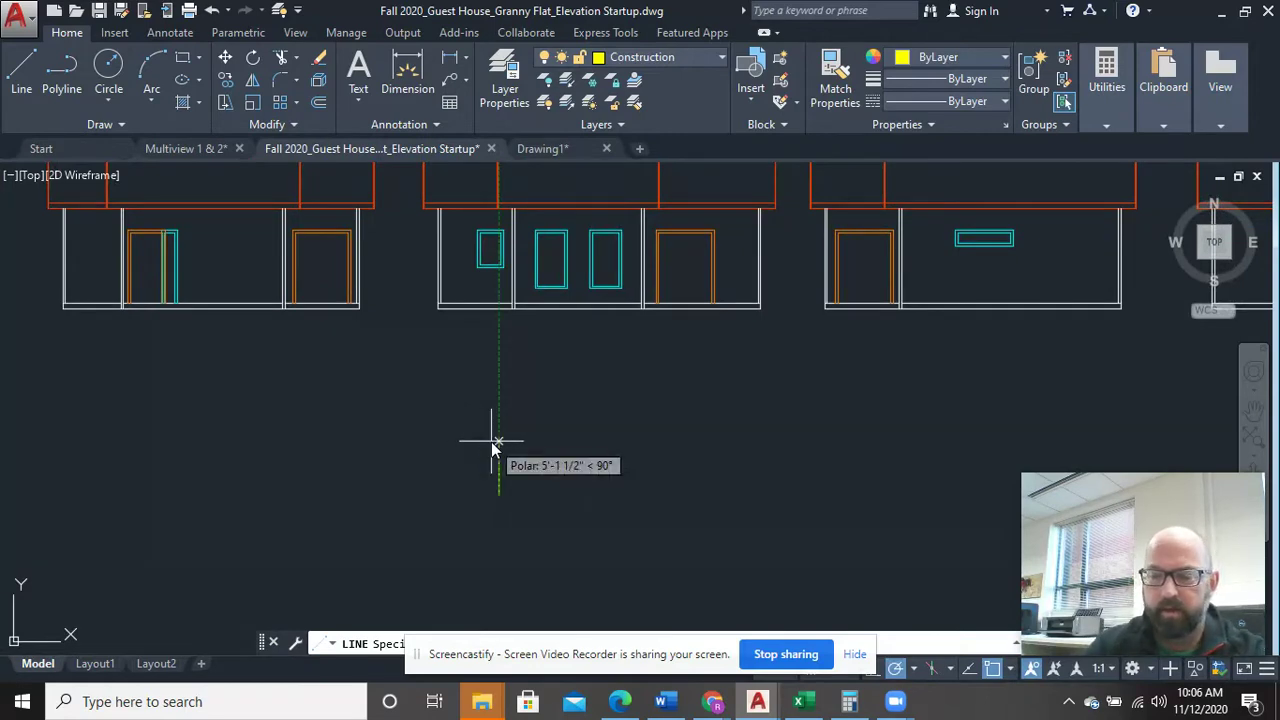
click(493, 443)
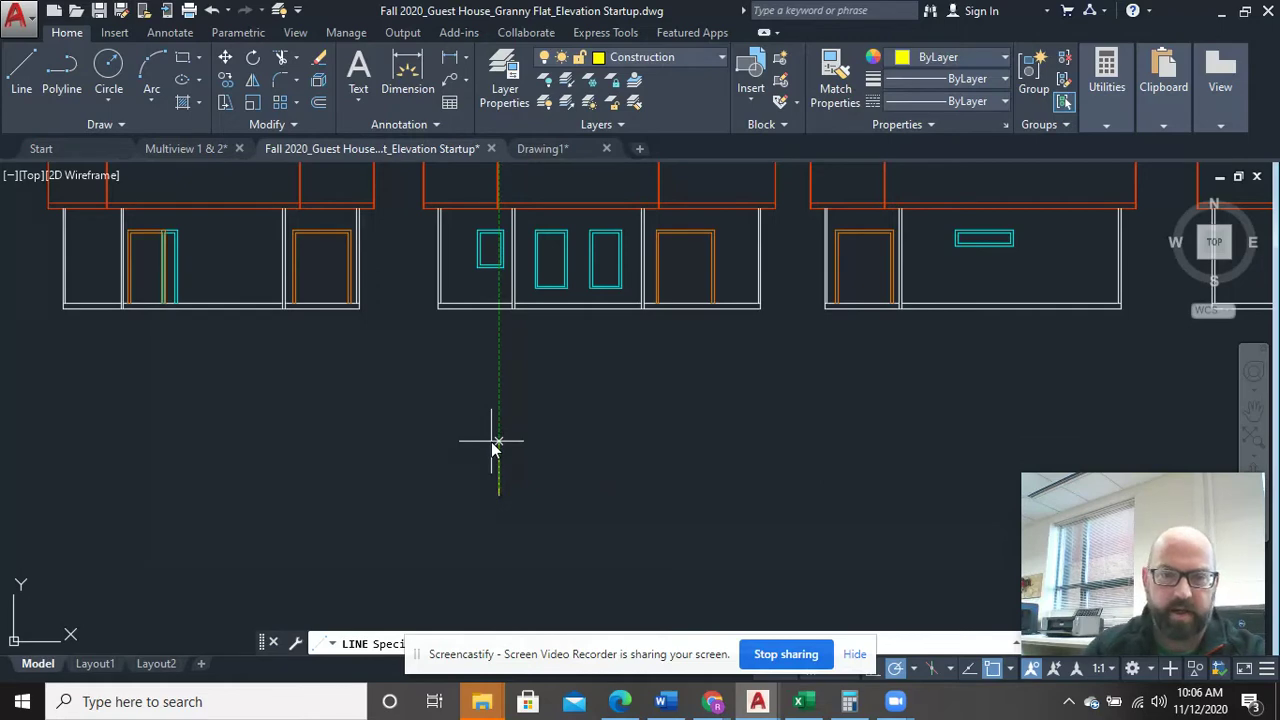
click(565, 490)
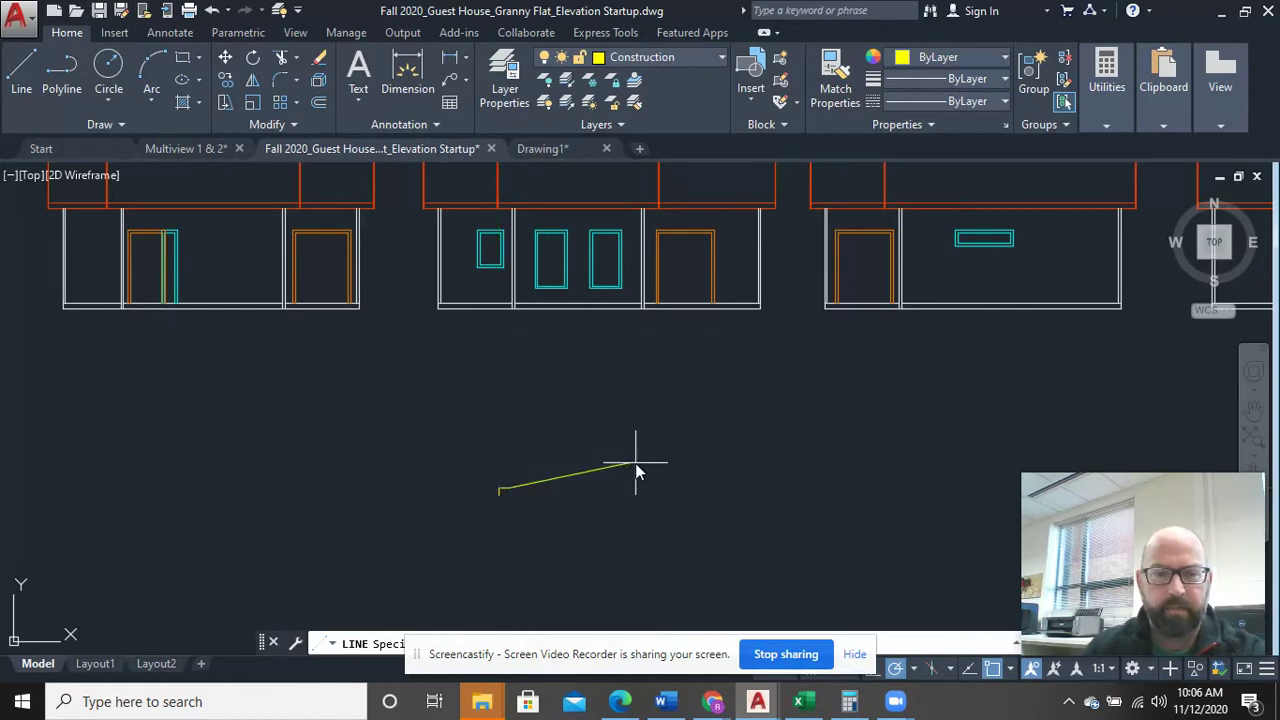
right_click(552, 440)
click(607, 196)
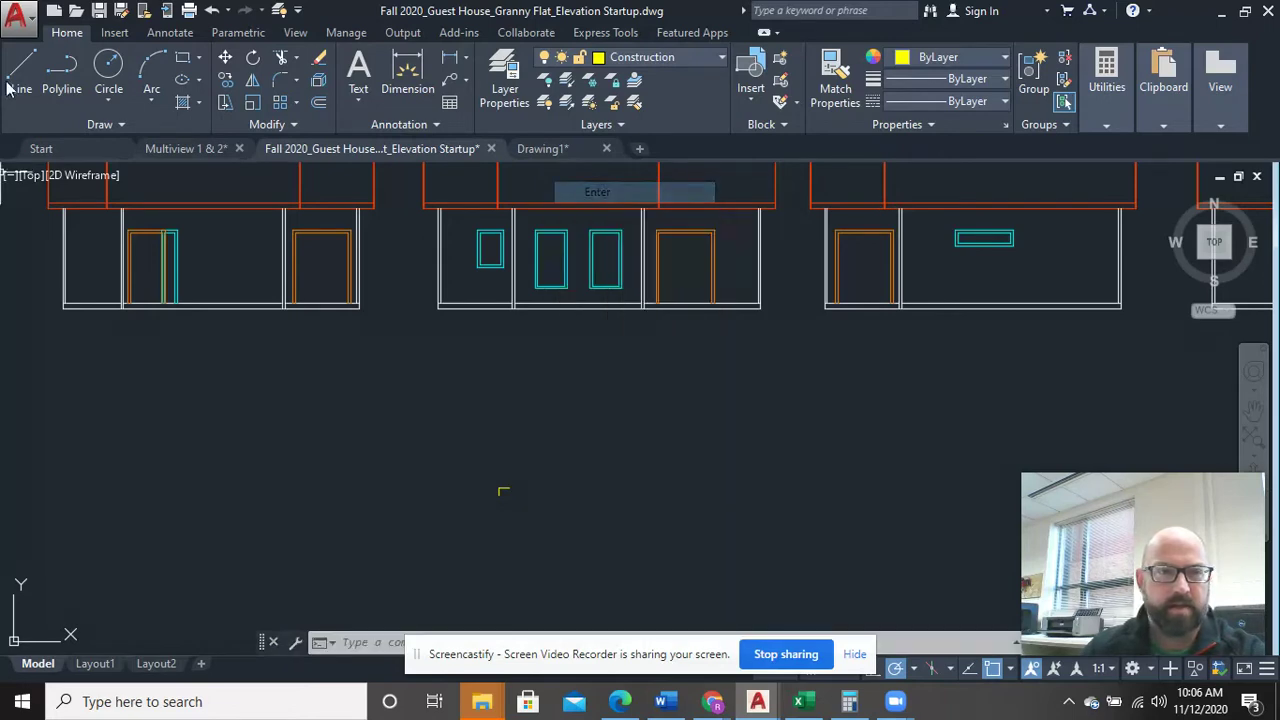
click(366, 454)
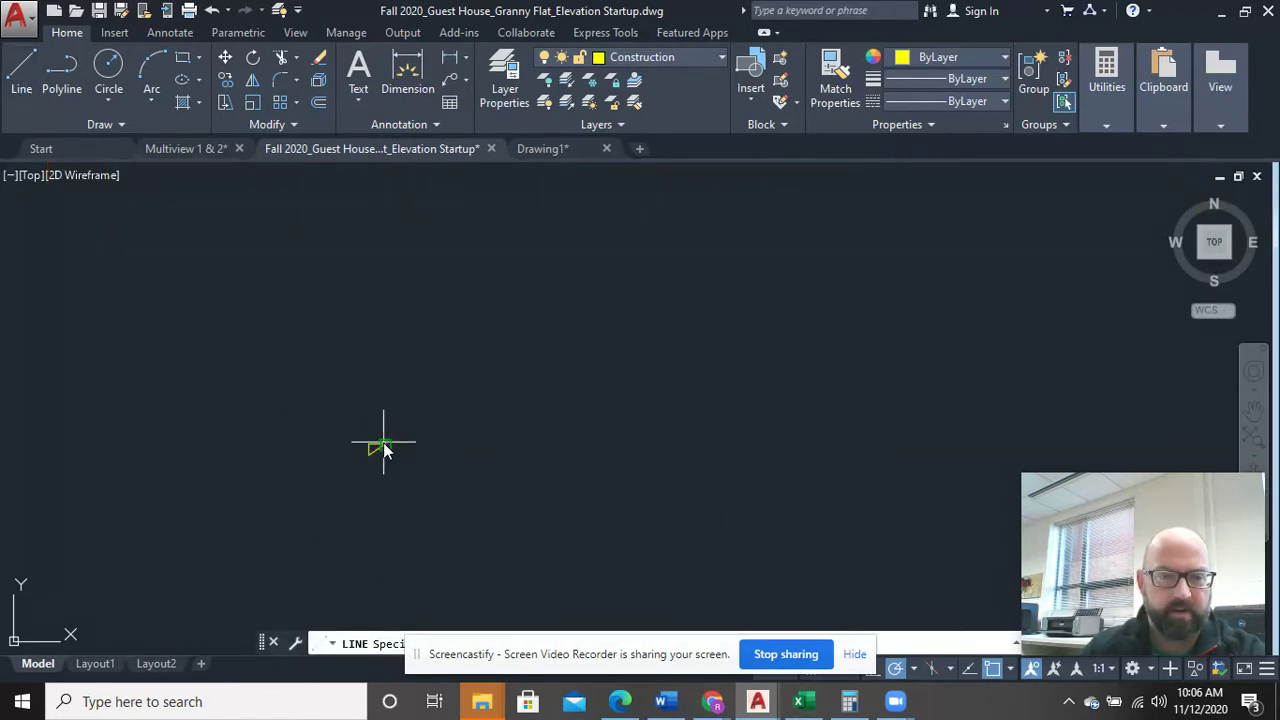
right_click(436, 420)
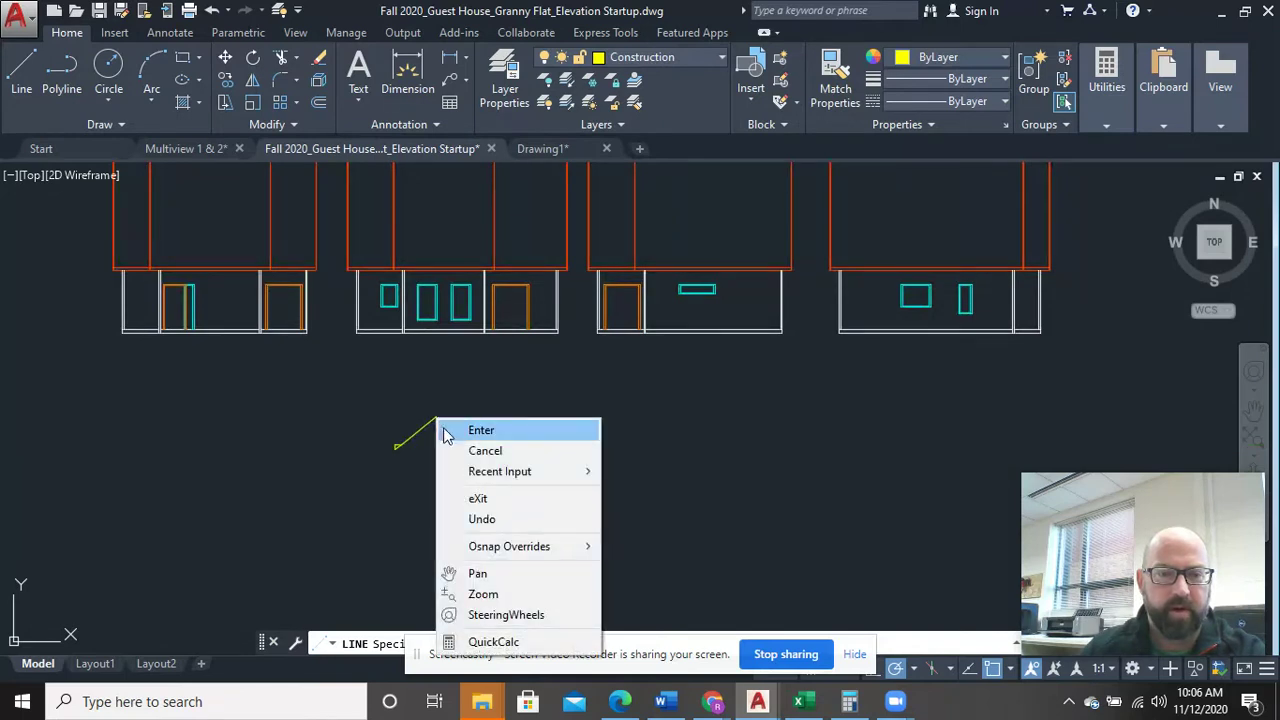
click(481, 430)
Try EXTEND, then select and delete the small test triangle
text(e)
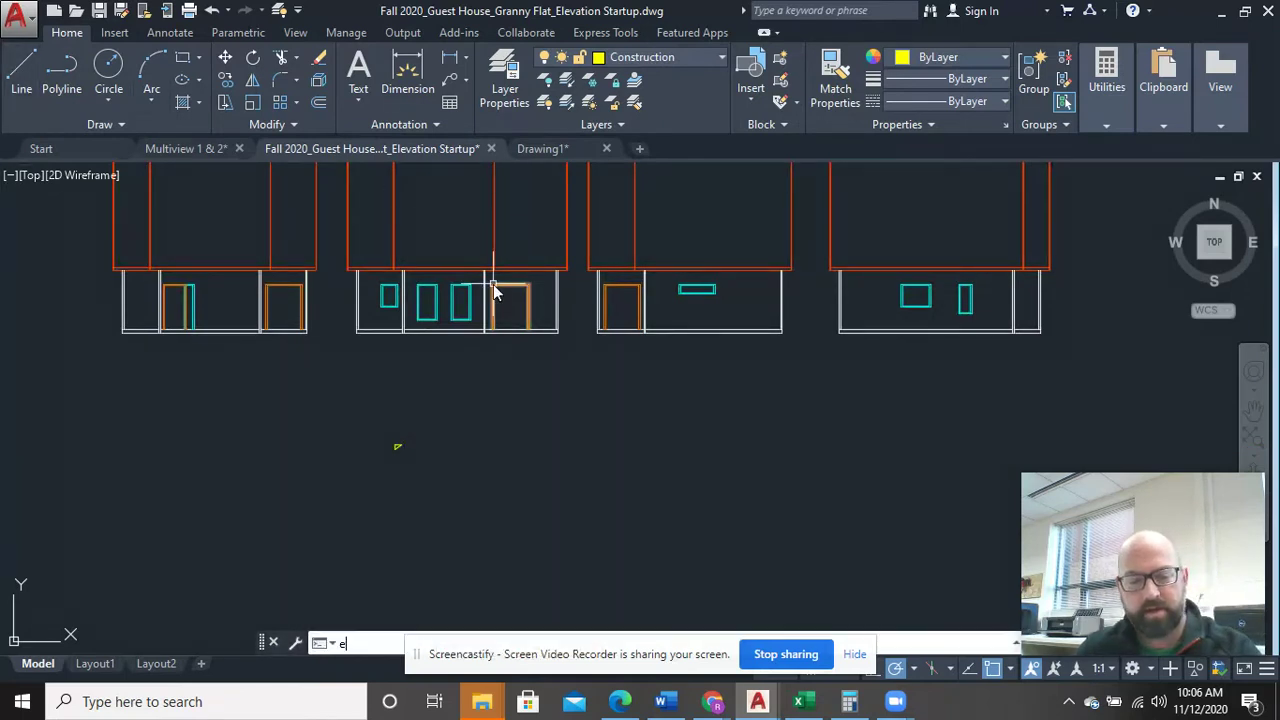
text(x)
key(Return)
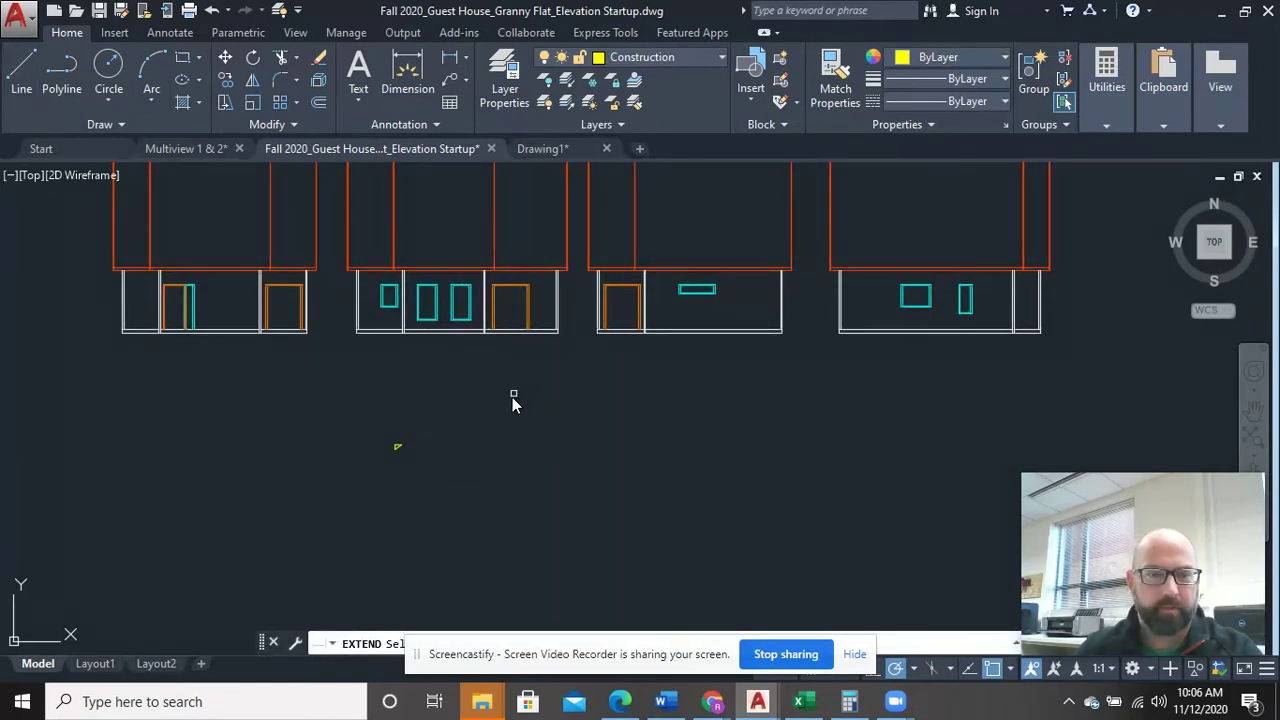
scroll(442, 476, up, 5)
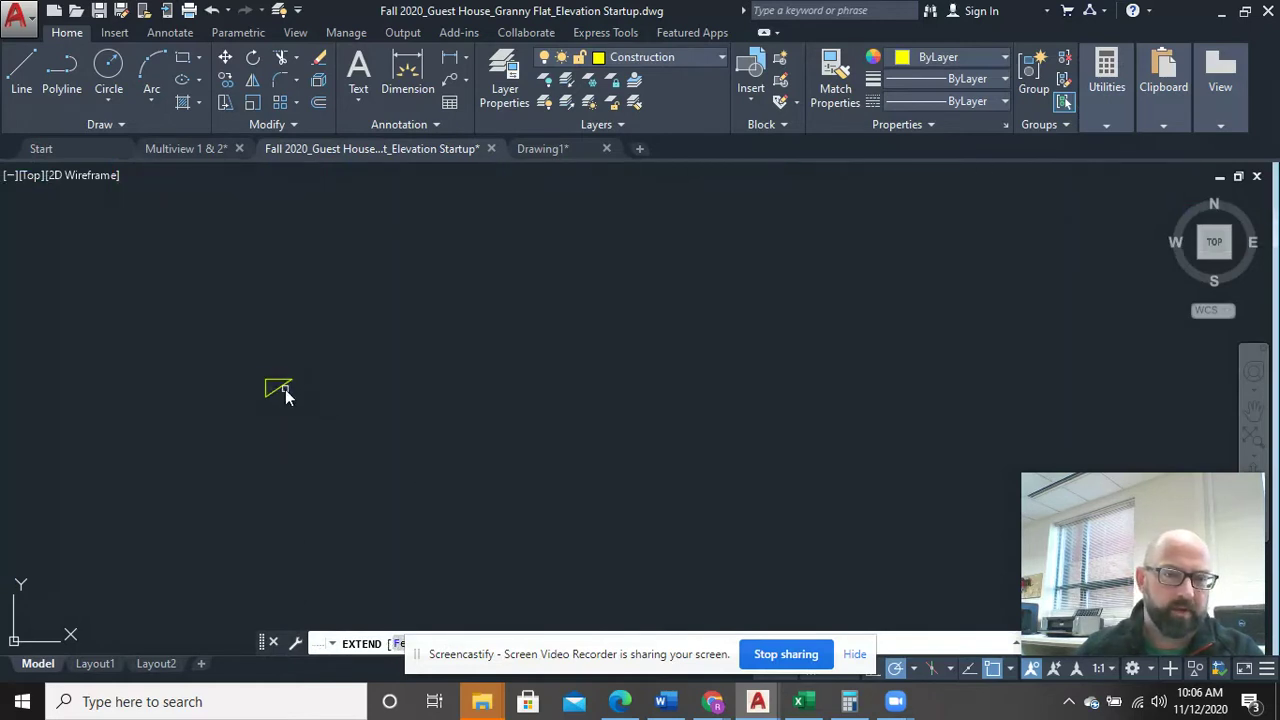
right_click(339, 398)
click(356, 410)
drag(340, 423, 262, 347)
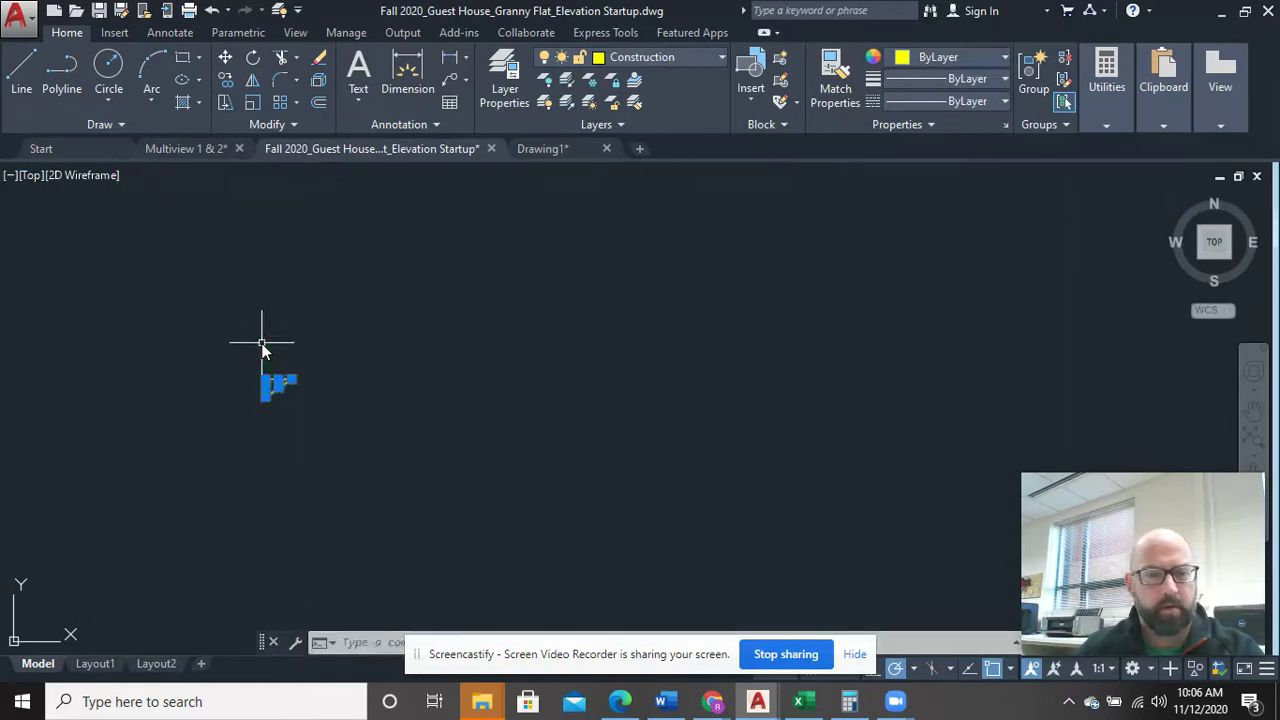
key(Delete)
scroll(263, 343, down, 5)
middle_drag(263, 343, 400, 449)
Draw a right triangle: vertical rise, horizontal run, and a diagonal slope closing it
click(21, 68)
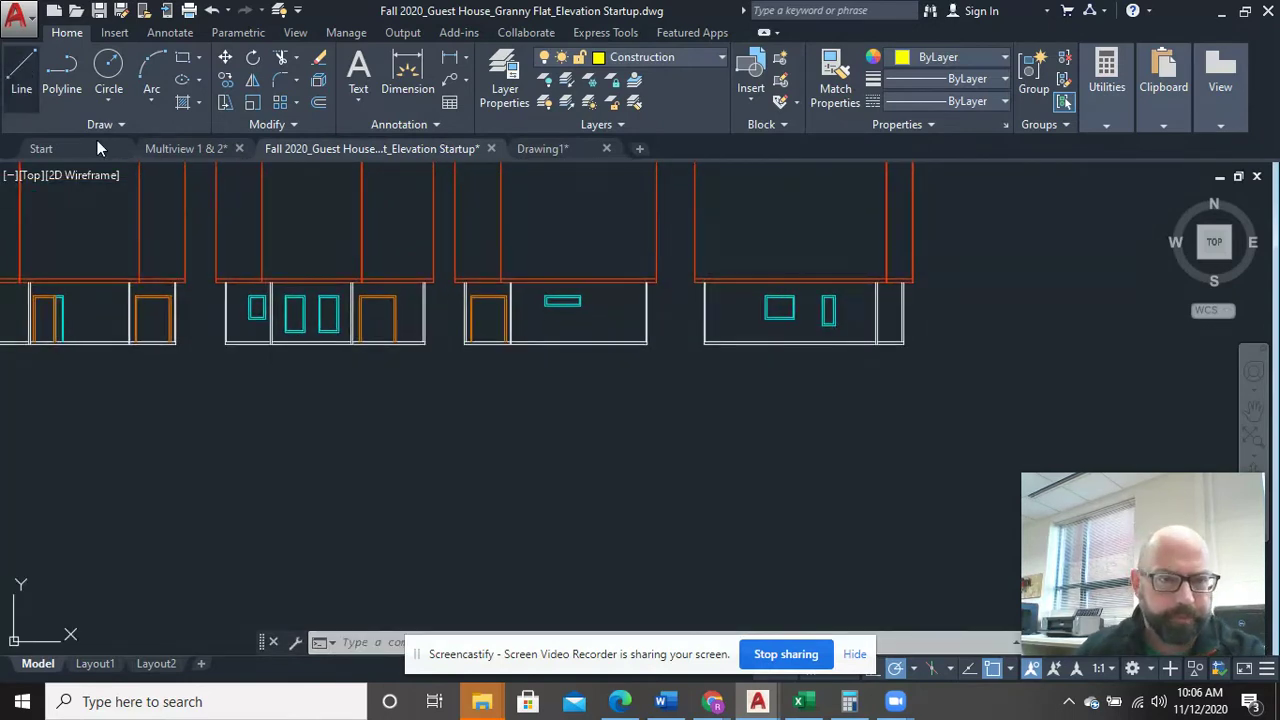
click(306, 440)
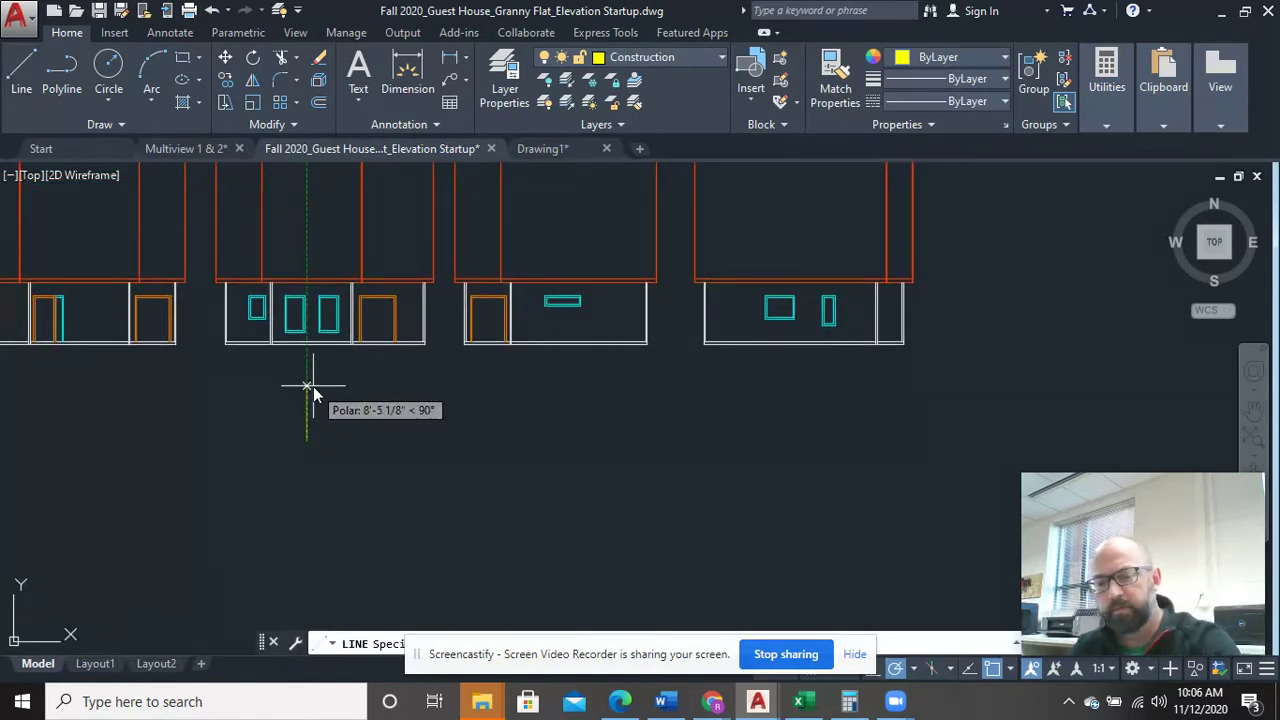
click(313, 386)
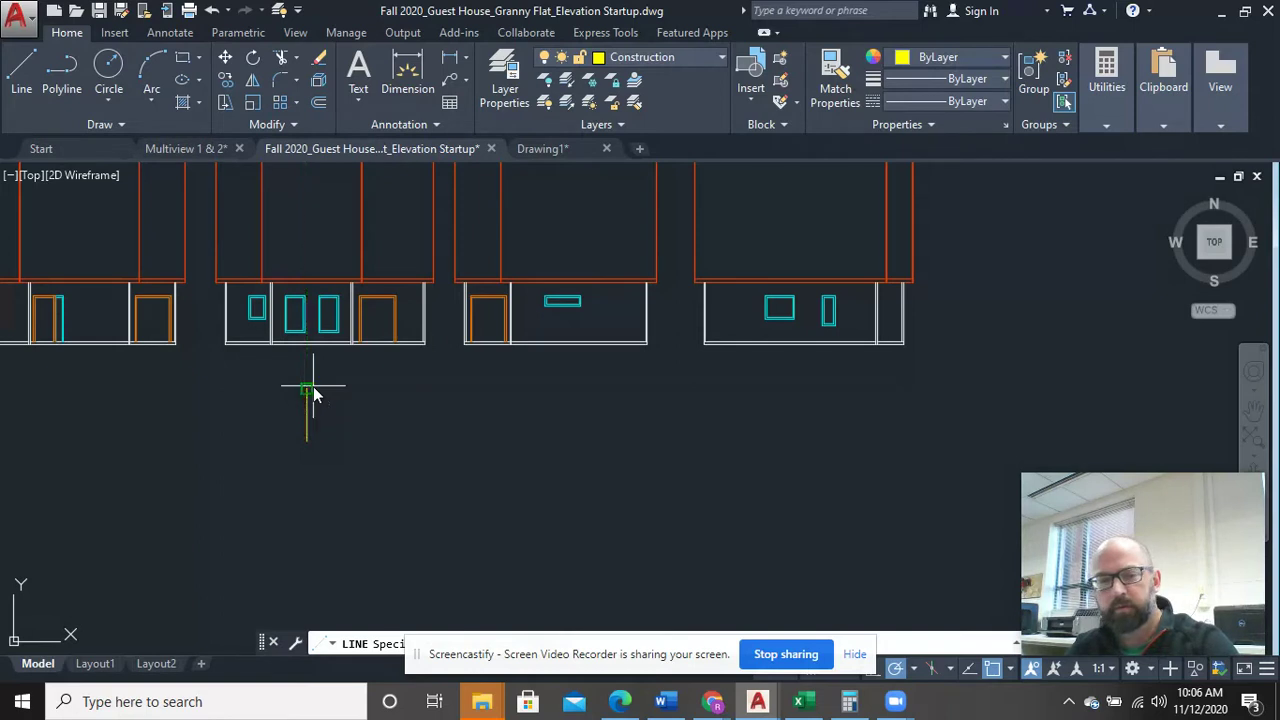
right_click(416, 385)
key(Escape)
click(386, 388)
right_click(402, 437)
key(Escape)
key(Escape)
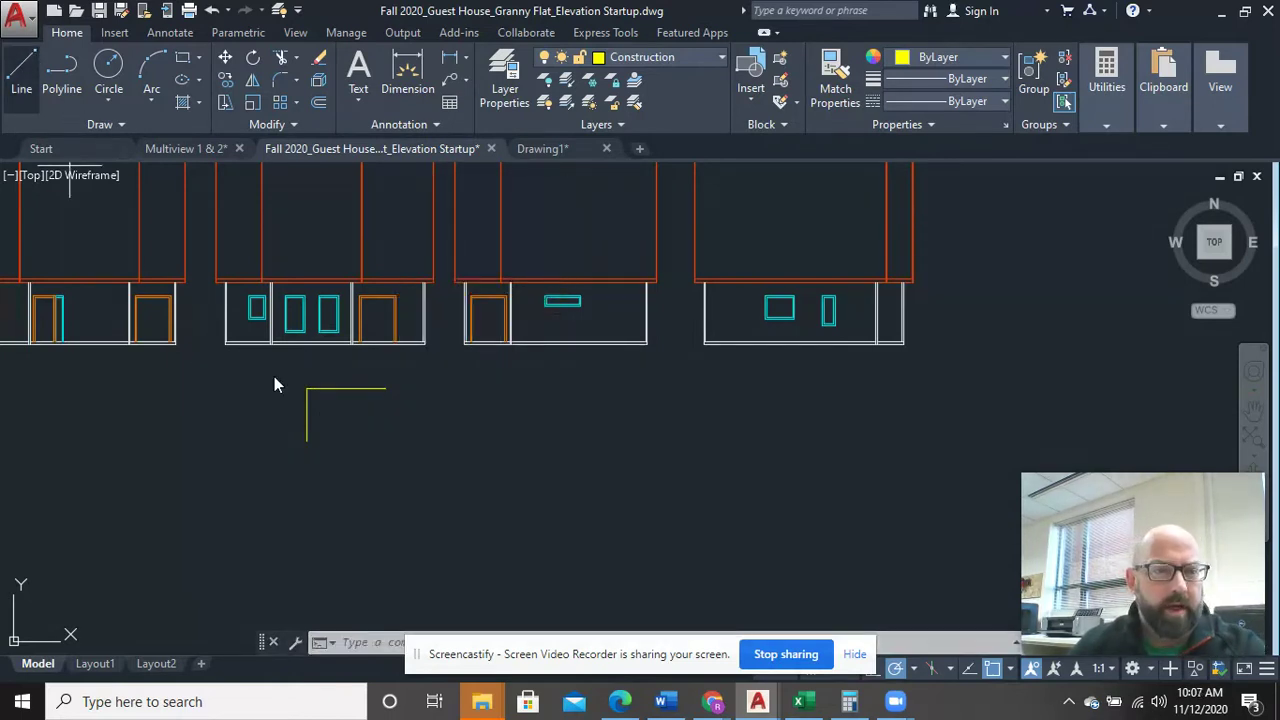
click(21, 70)
click(306, 440)
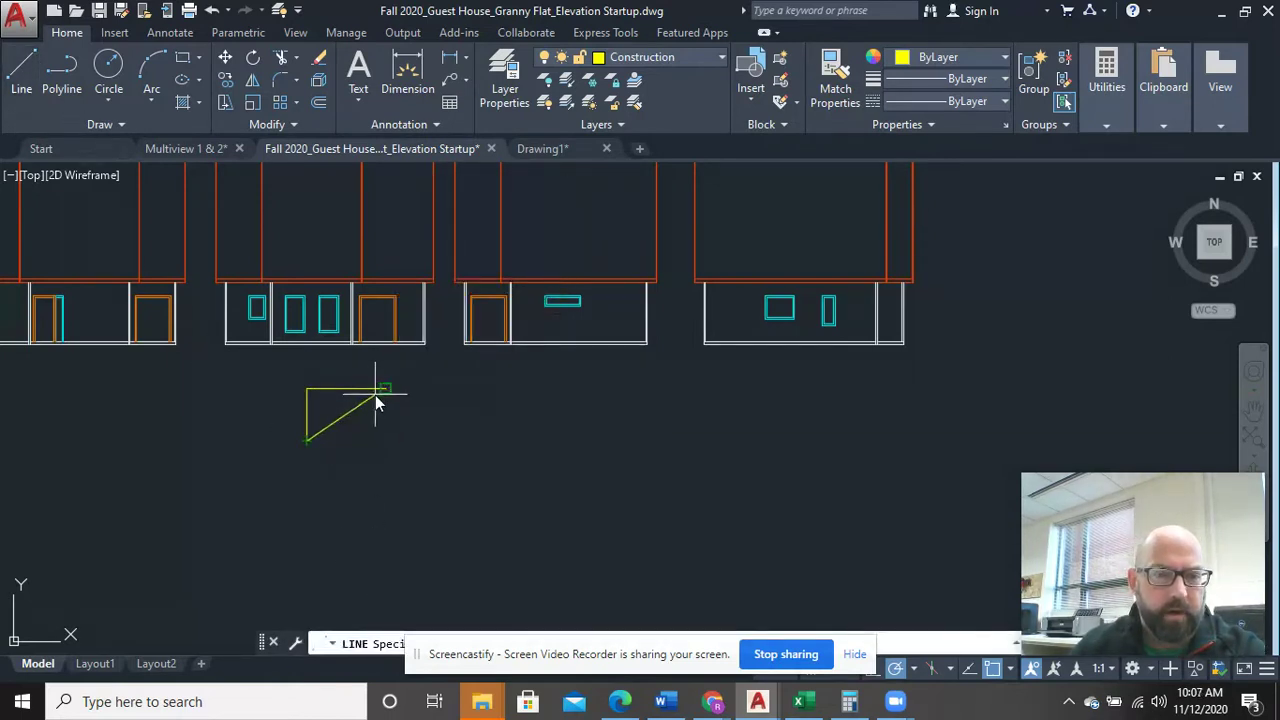
right_click(608, 470)
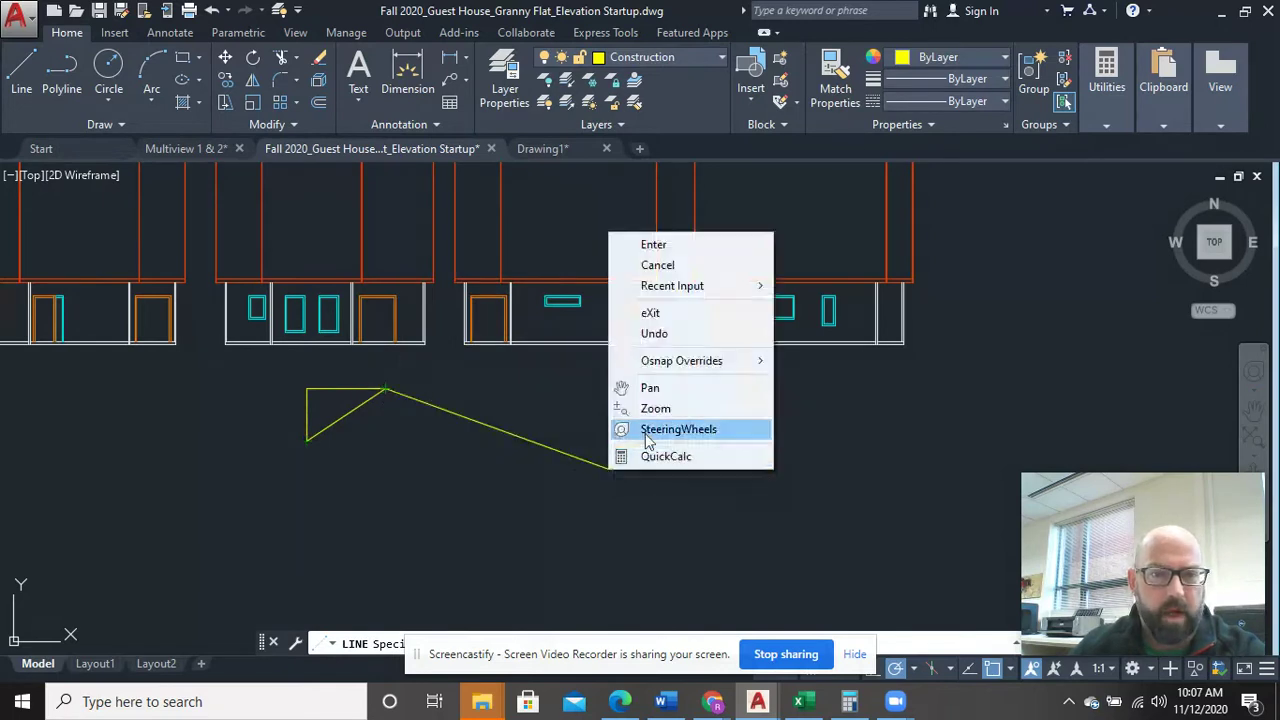
click(672, 245)
Mirror the sloped line about a vertical axis through the apex, keeping the original
click(343, 417)
click(254, 81)
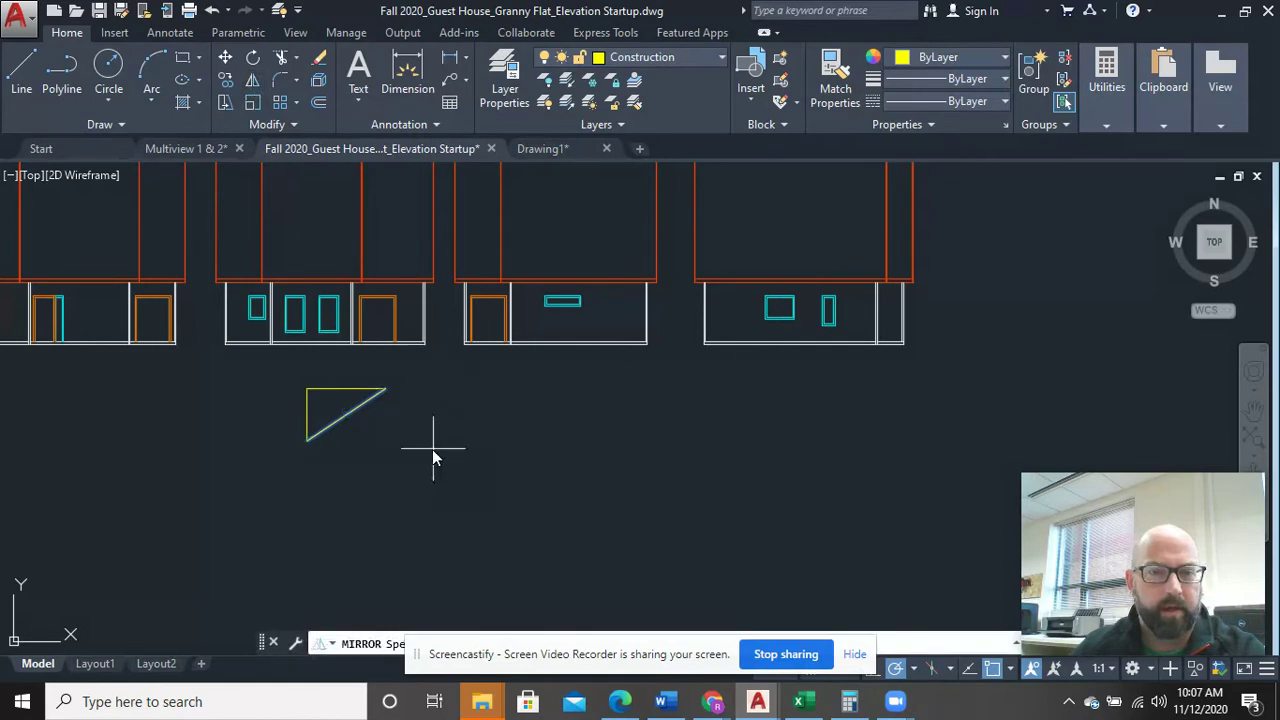
click(389, 393)
click(391, 423)
key(Return)
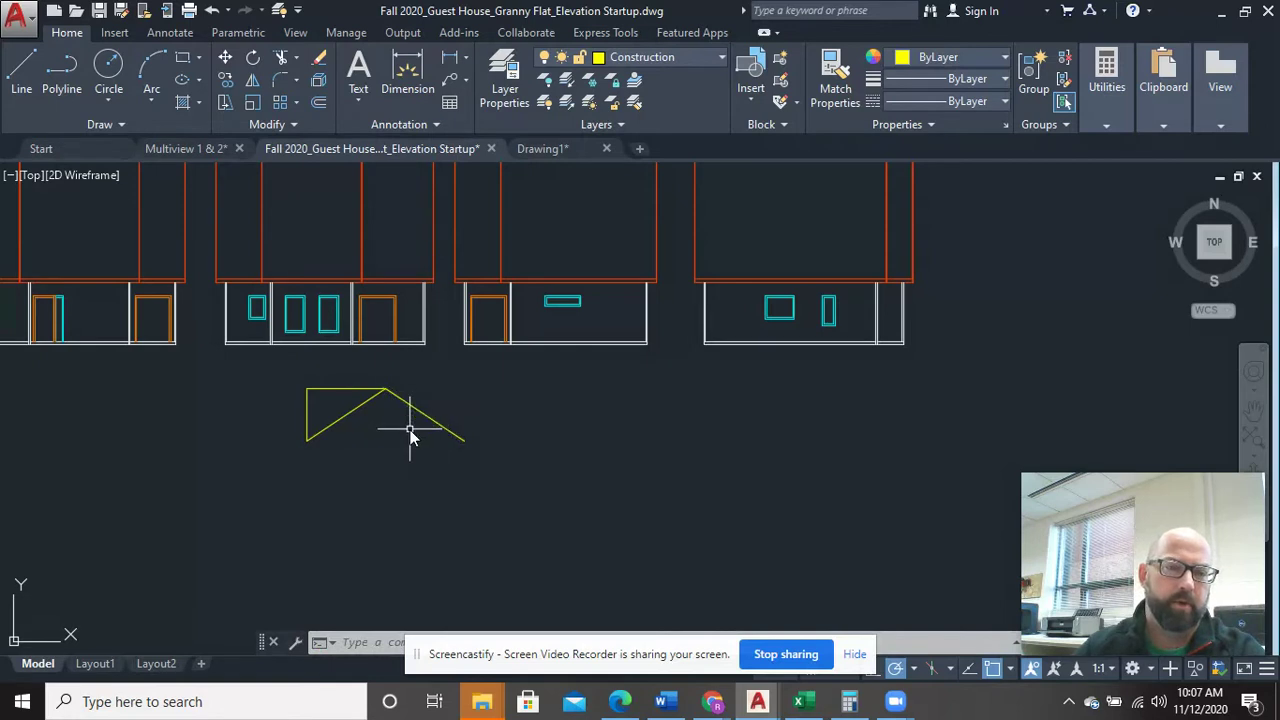
Select both slope lines and start moving them to the right of the triangle
click(372, 406)
click(365, 410)
right_click(361, 403)
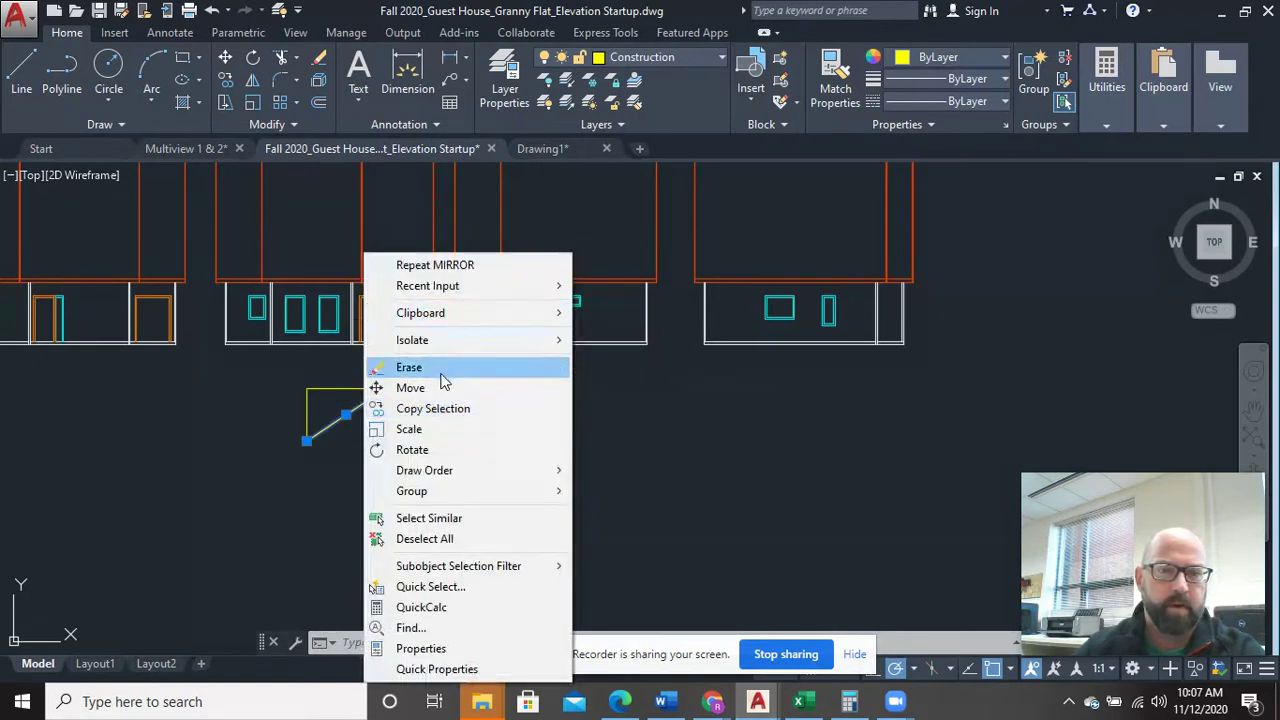
click(440, 390)
click(425, 414)
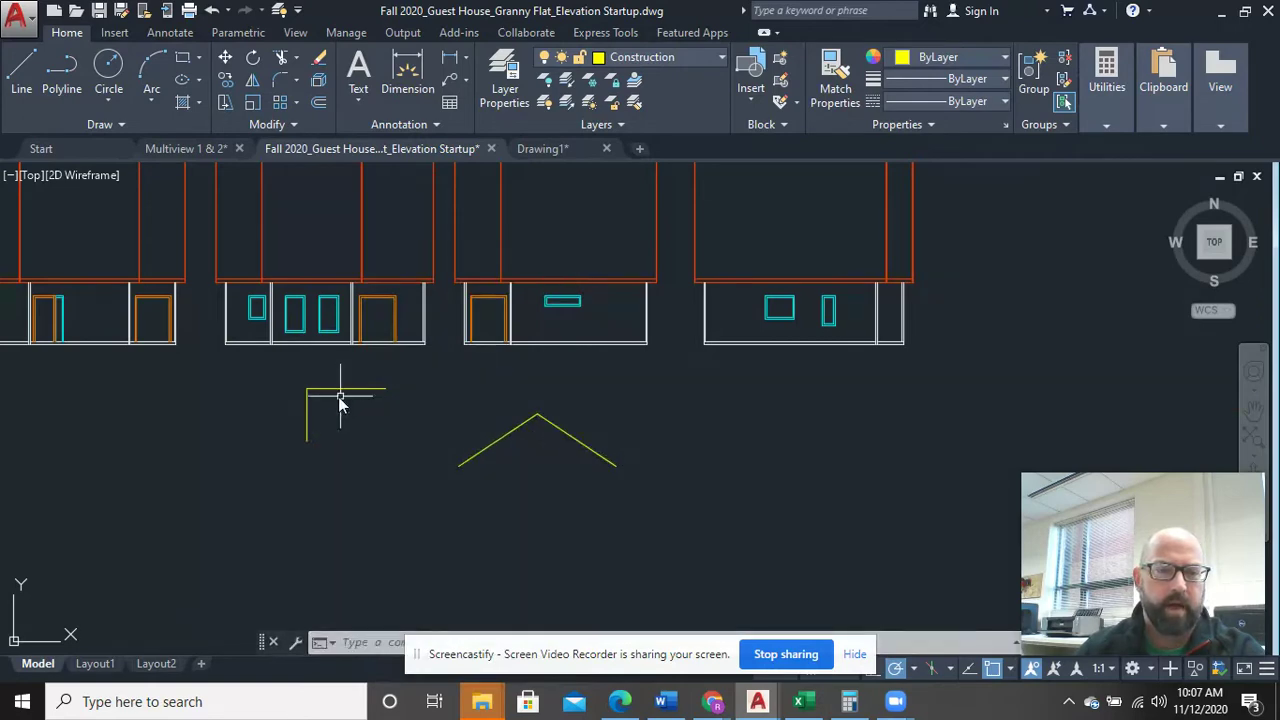
Pan and zoom across the pitch chart, site and floor plans to the front elevation's roof
middle_drag(327, 397, 377, 438)
scroll(725, 457, down, 5)
middle_drag(612, 508, 577, 272)
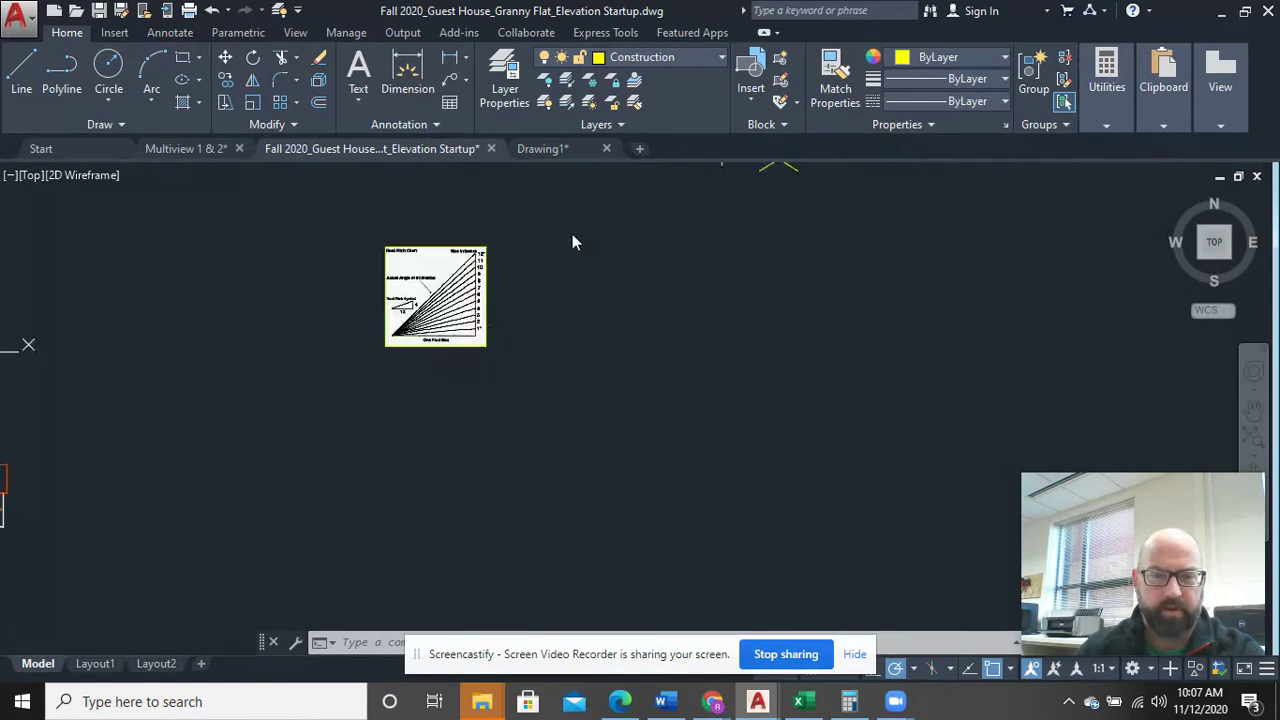
scroll(457, 386, down, 5)
middle_drag(457, 386, 607, 445)
scroll(590, 447, up, 8)
scroll(576, 482, up, 2)
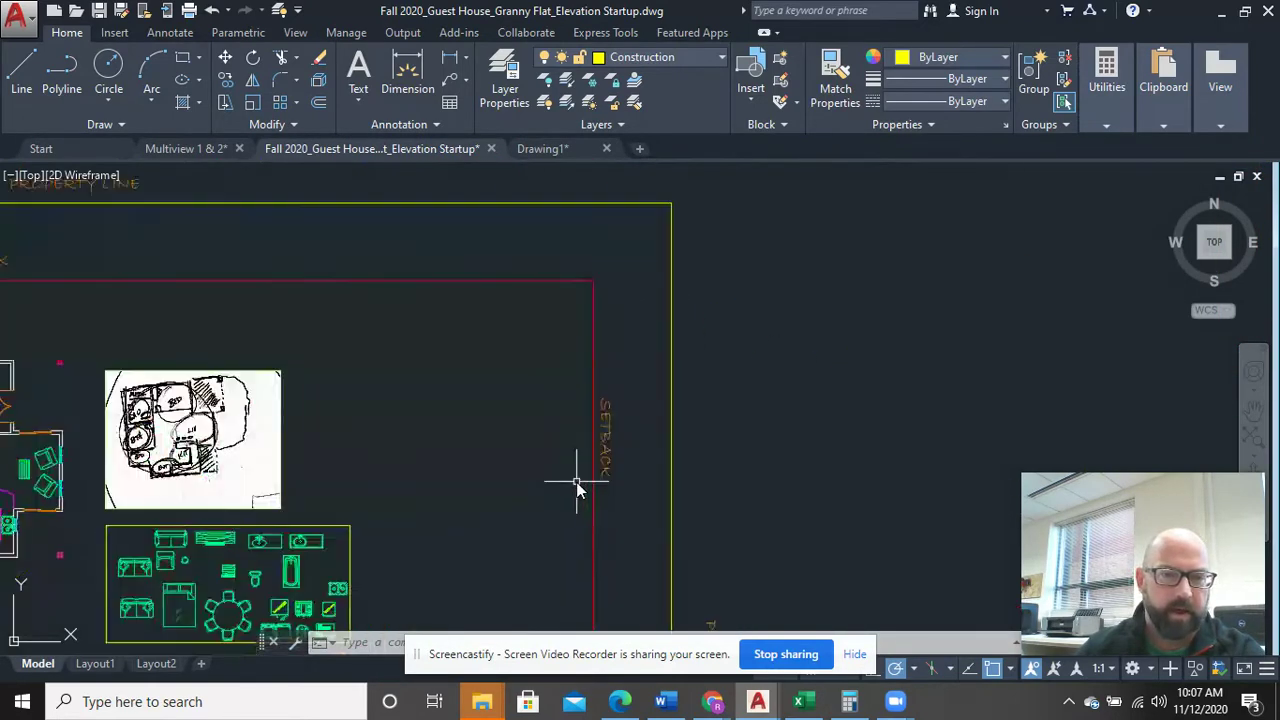
middle_drag(369, 465, 520, 196)
scroll(568, 465, up, 4)
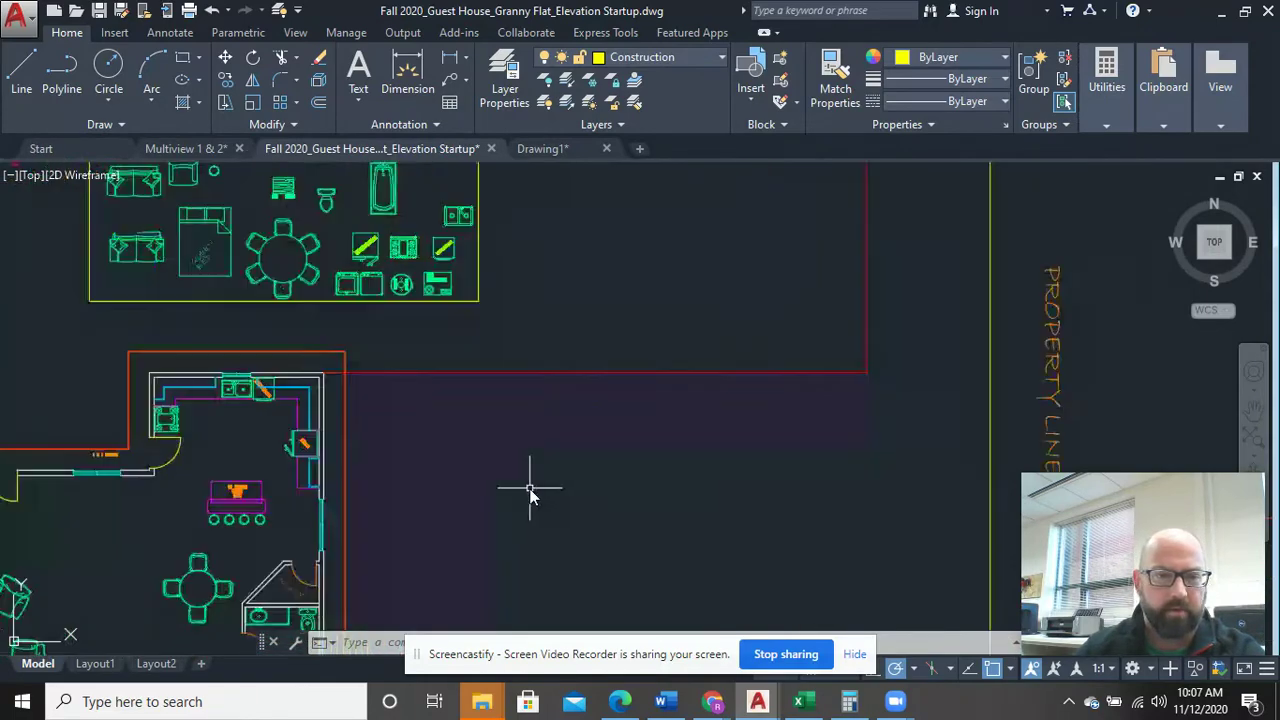
scroll(557, 503, down, 8)
scroll(651, 523, up, 2)
mouse_move(651, 523)
middle_down()
mouse_move(388, 383)
mouse_move(371, 280)
middle_up()
scroll(700, 486, up, 4)
middle_drag(857, 451, 84, 518)
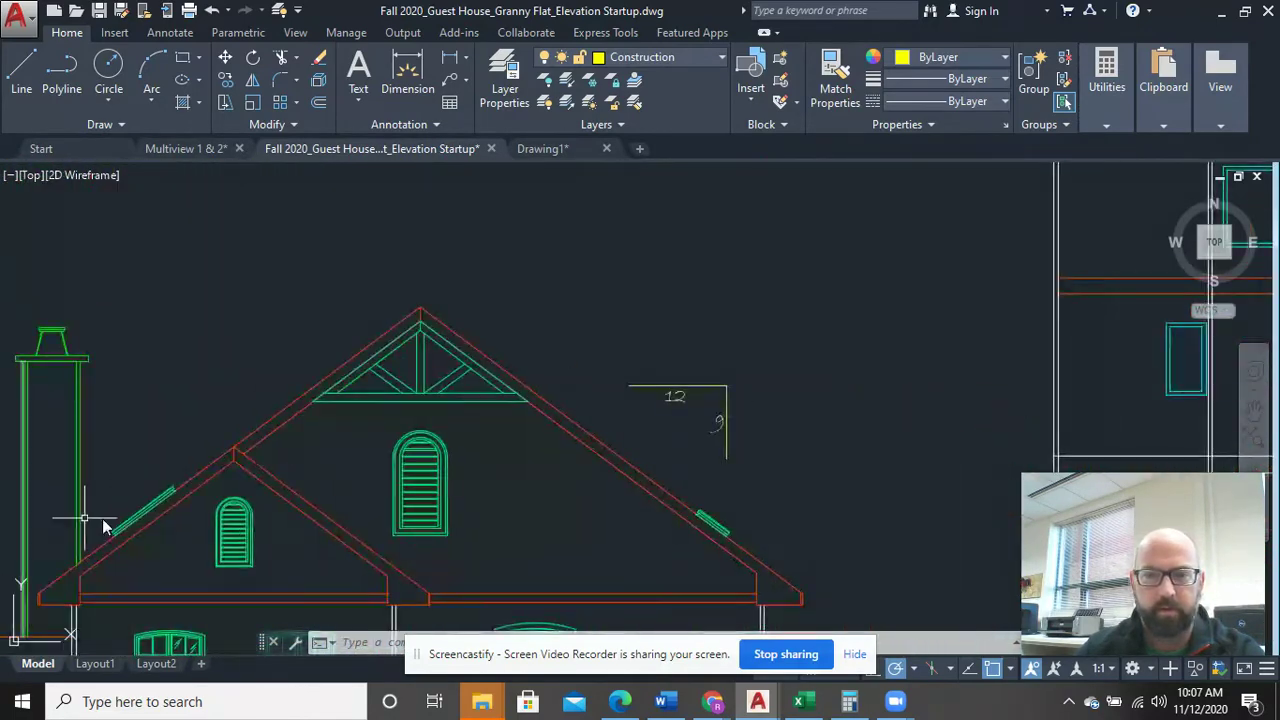
Copy the roof pitch symbol into empty space beside it
right_click(683, 400)
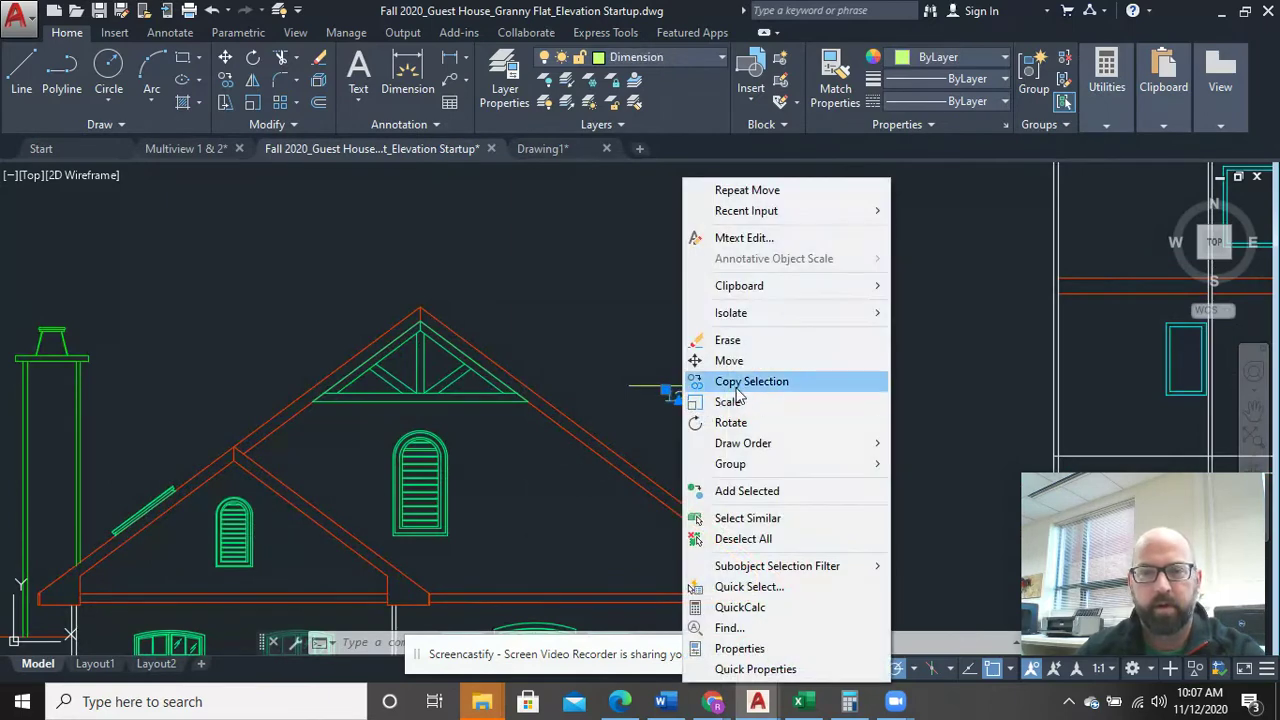
click(757, 380)
click(668, 399)
scroll(718, 398, down, 5)
middle_drag(1043, 286, 683, 371)
scroll(683, 371, up, 4)
middle_drag(685, 284, 536, 390)
scroll(560, 384, up, 4)
scroll(424, 452, up, 2)
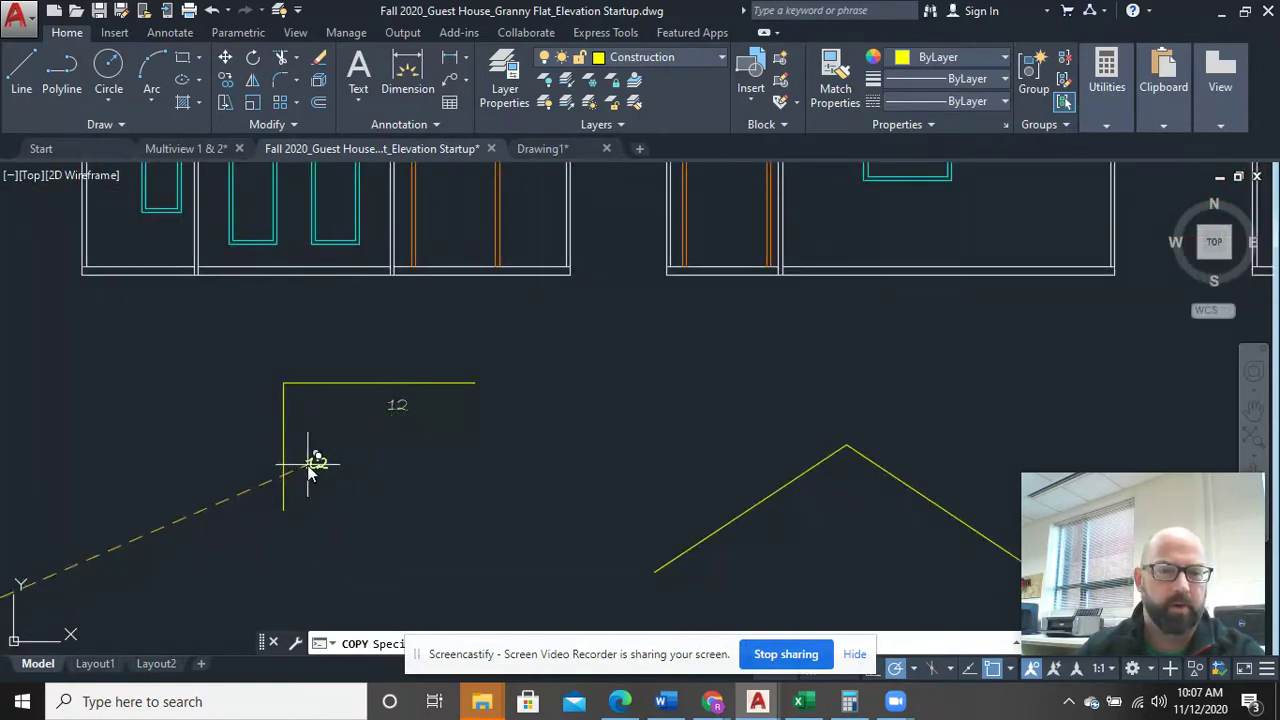
right_click(600, 420)
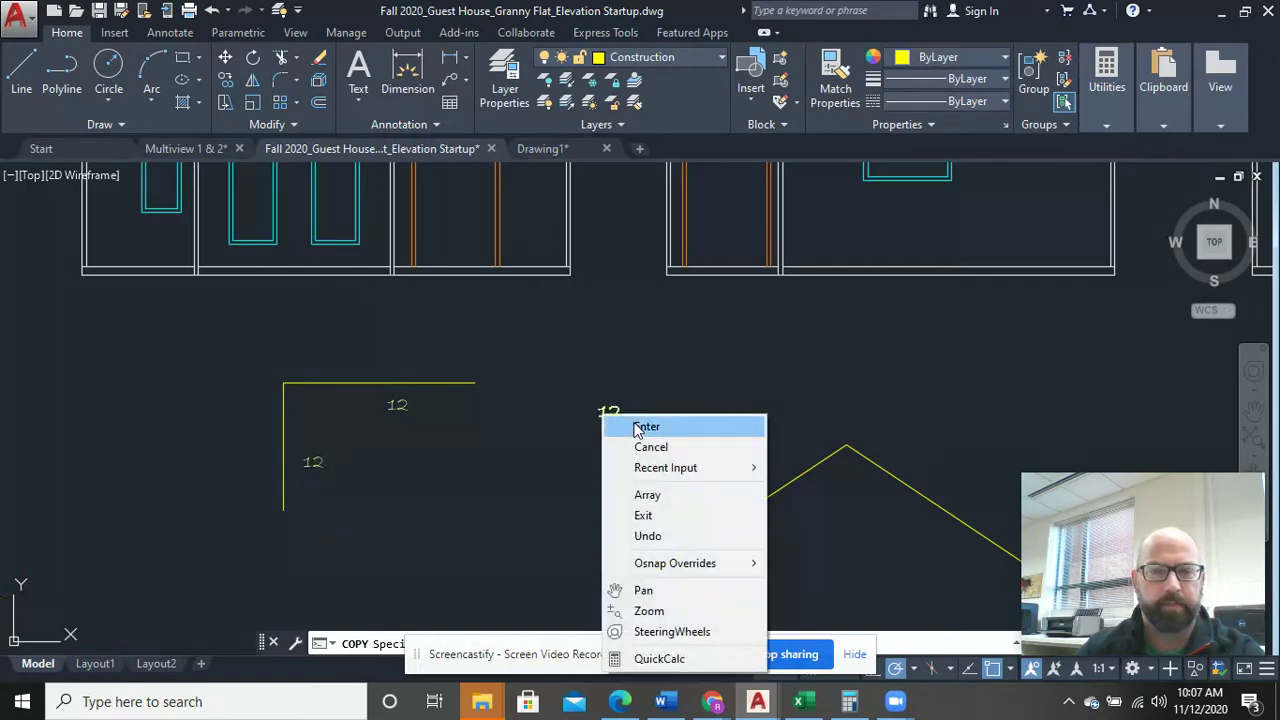
click(612, 423)
Change the copy's vertical 12 to 8 for an 8:12 pitch
click(316, 465)
double_click(315, 465)
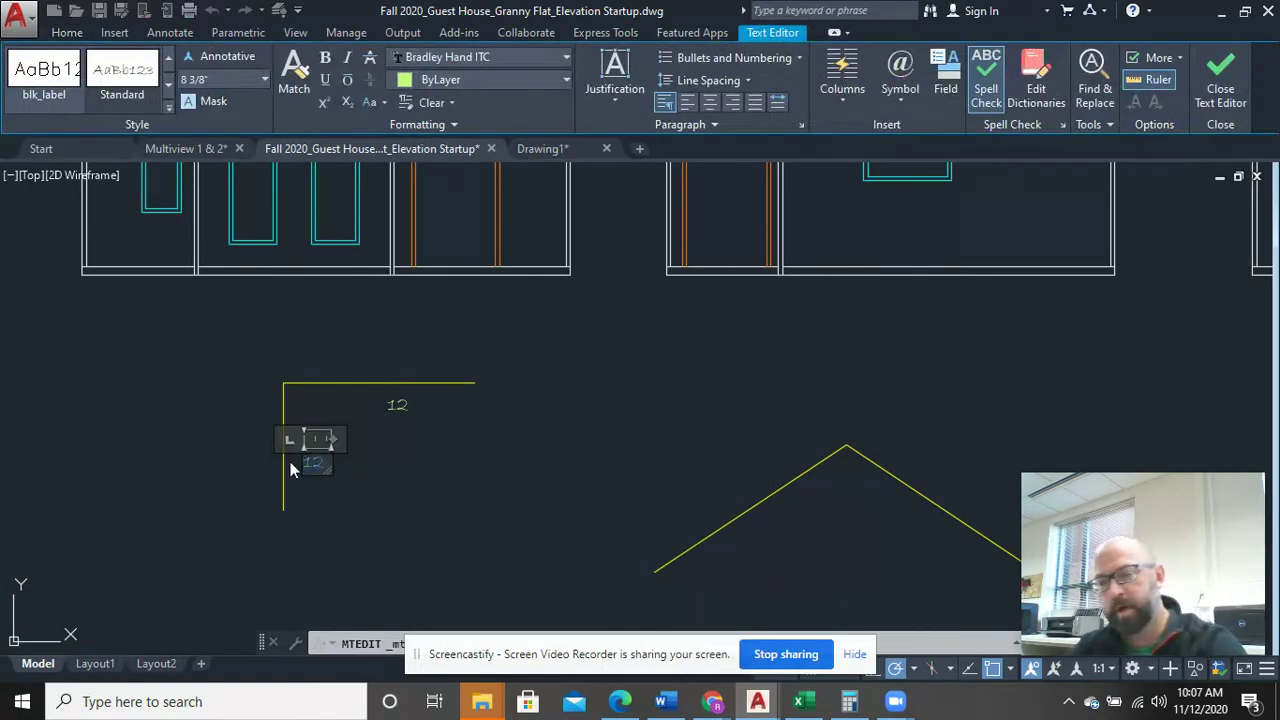
text(8)
click(380, 515)
middle_drag(471, 459, 437, 495)
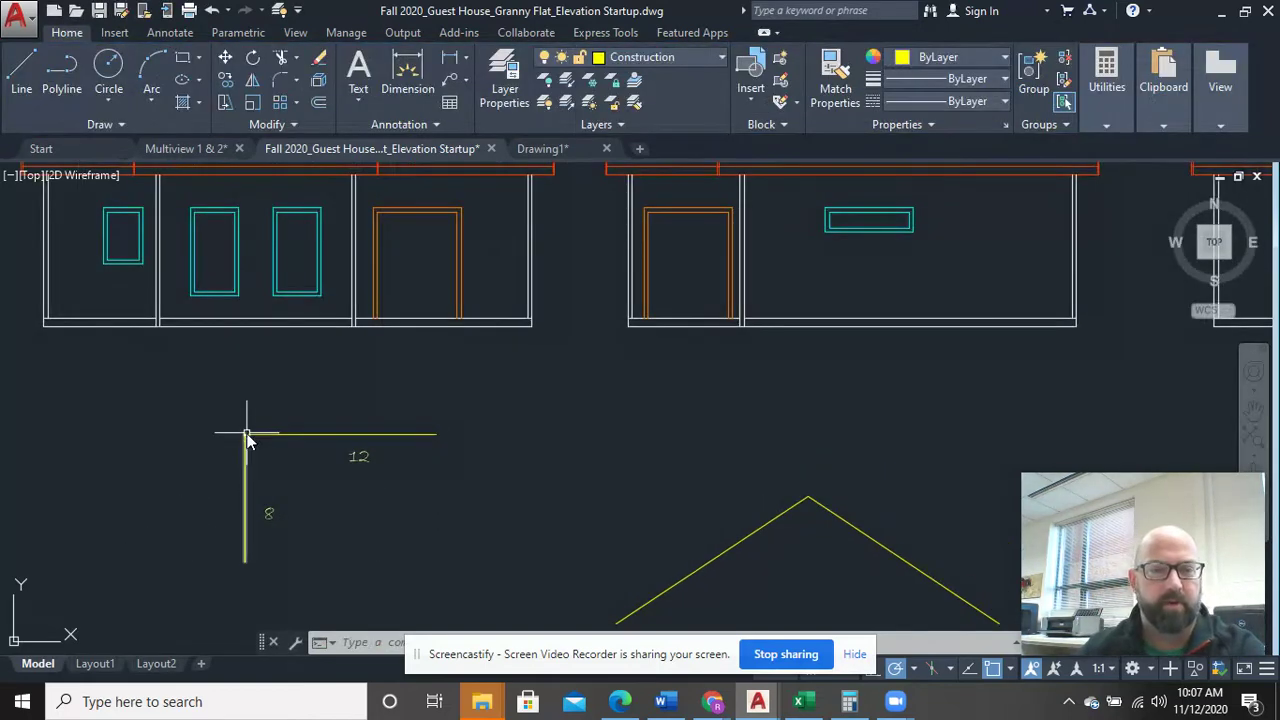
scroll(733, 580, down, 3)
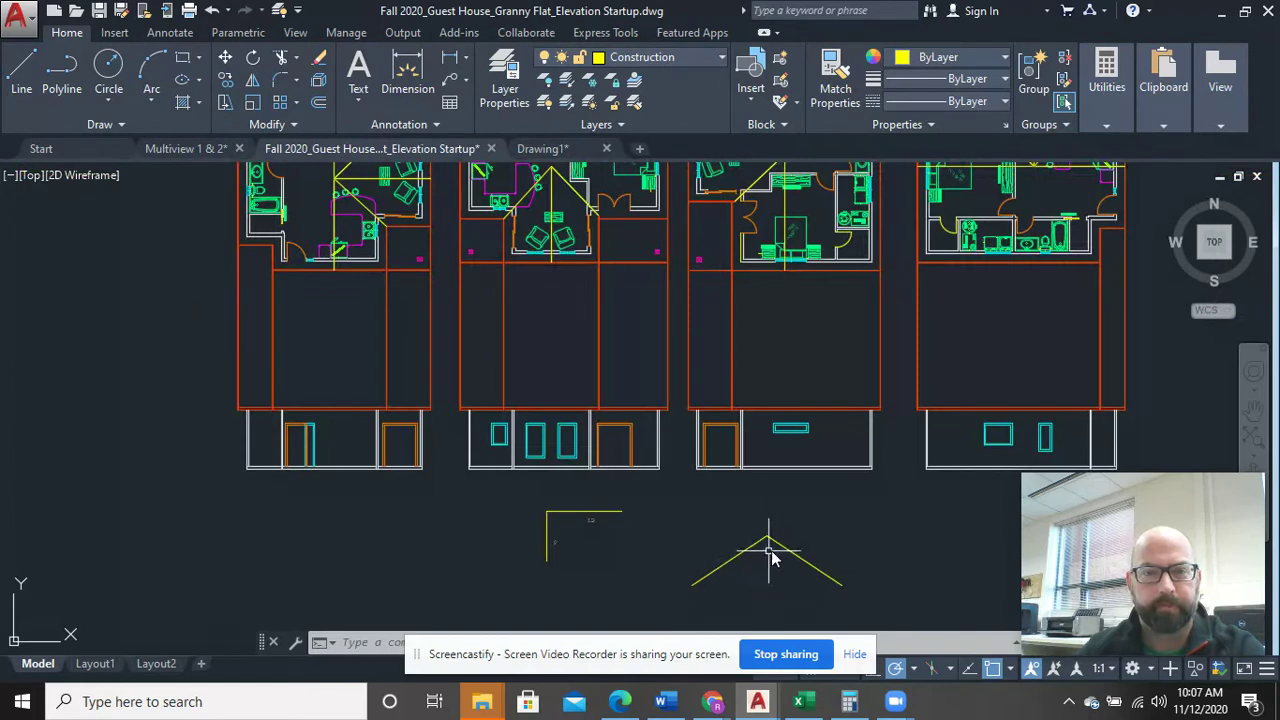
scroll(700, 571, down, 1)
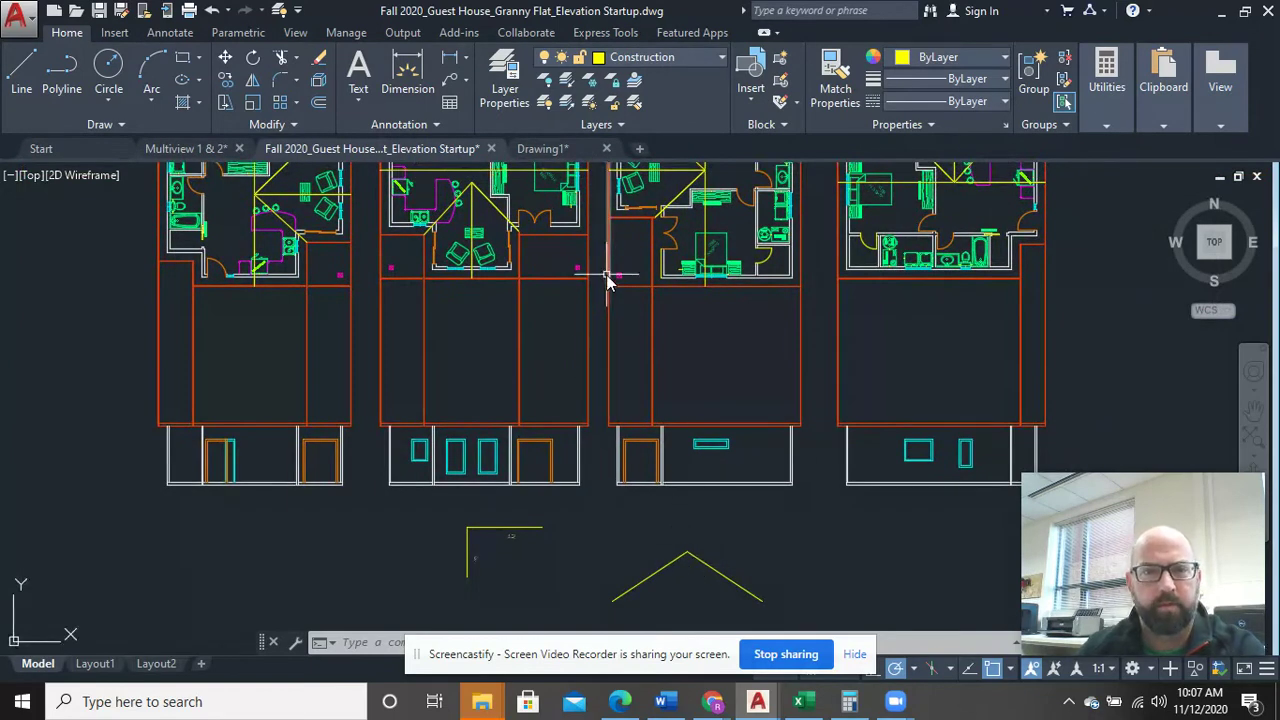
middle_drag(608, 277, 638, 432)
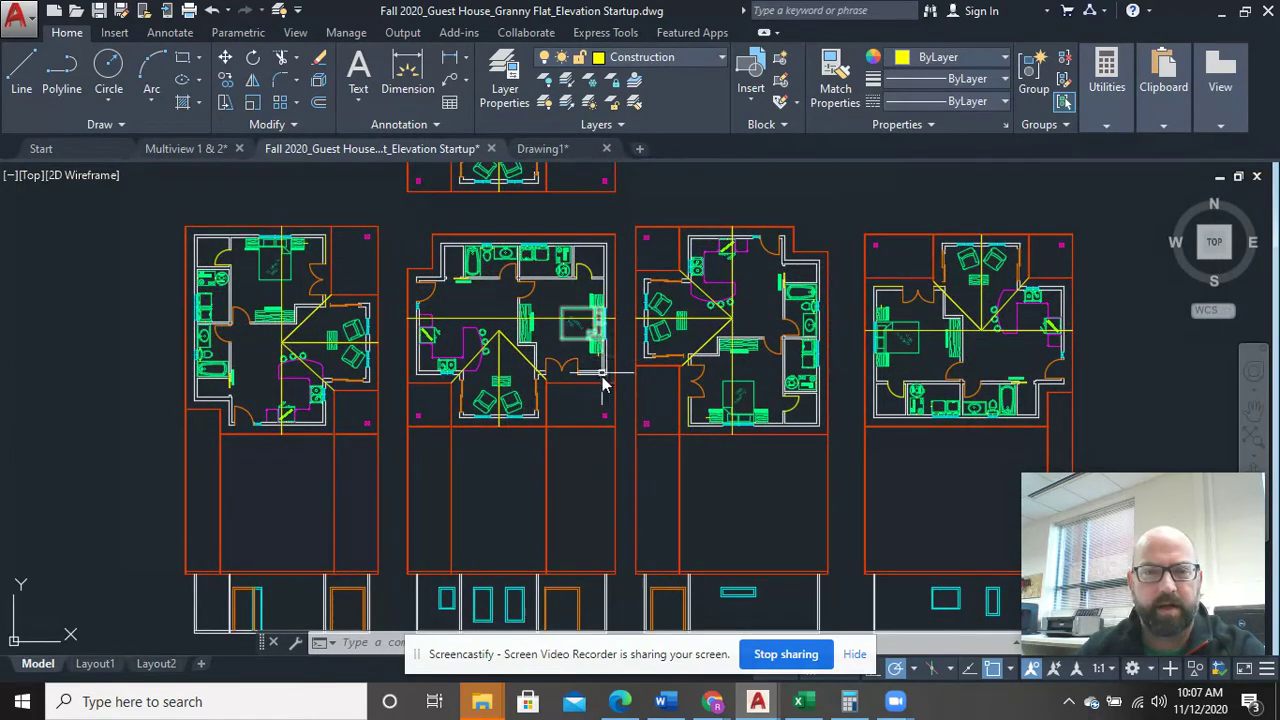
scroll(624, 306, up, 2)
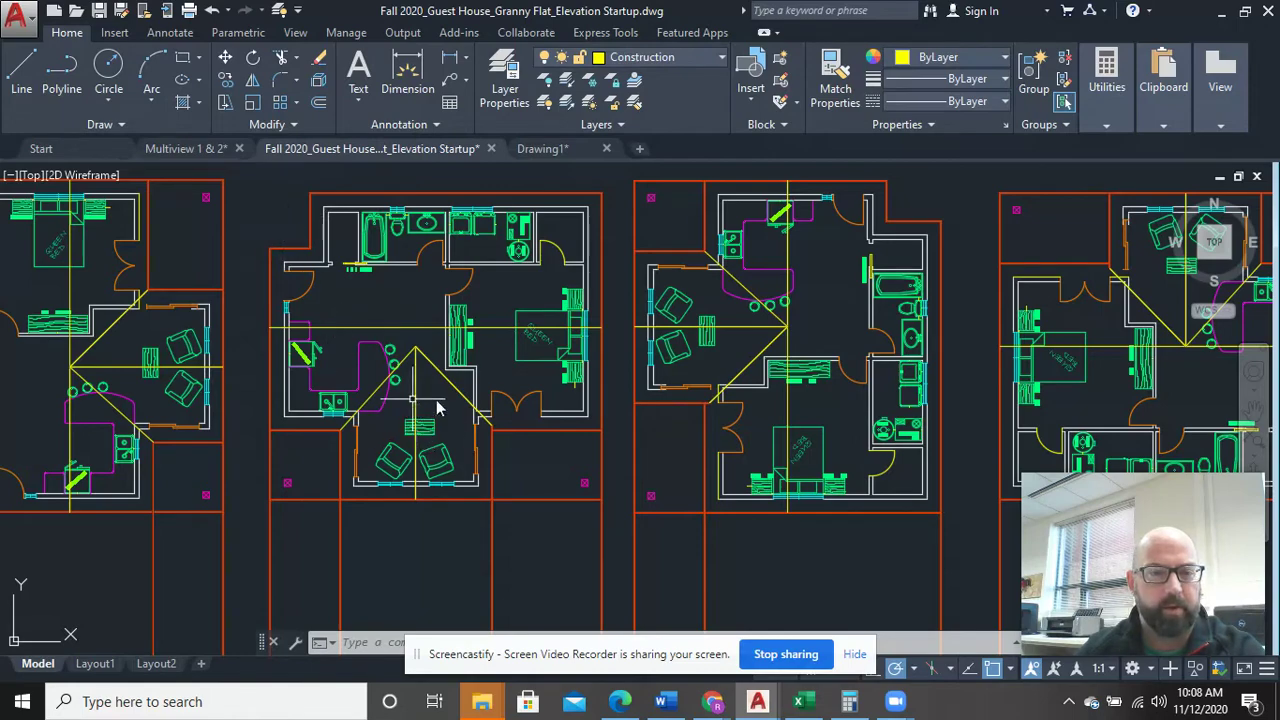
scroll(478, 405, down, 6)
scroll(623, 466, up, 10)
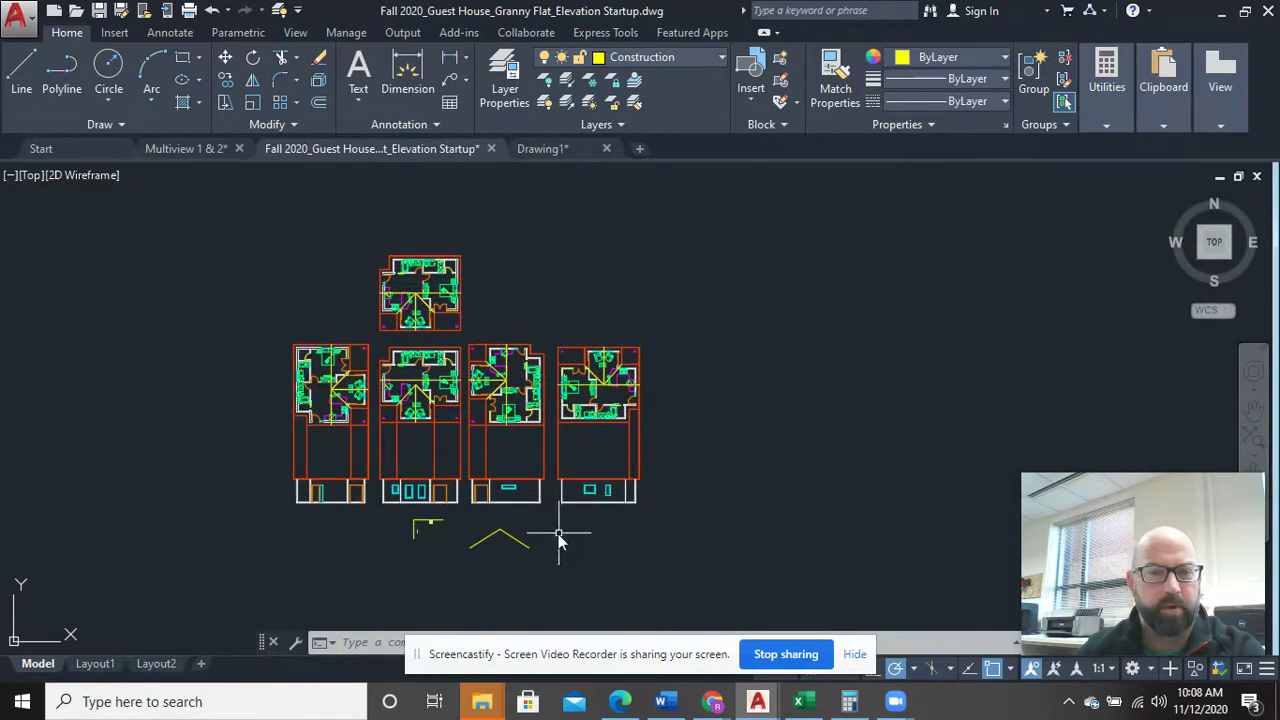
Move the left roof line so its endpoint lands on the elevation's eave corner
mouse_move(394, 546)
middle_down()
mouse_move(517, 540)
mouse_move(543, 571)
middle_up()
click(523, 586)
click(438, 519)
right_click(440, 449)
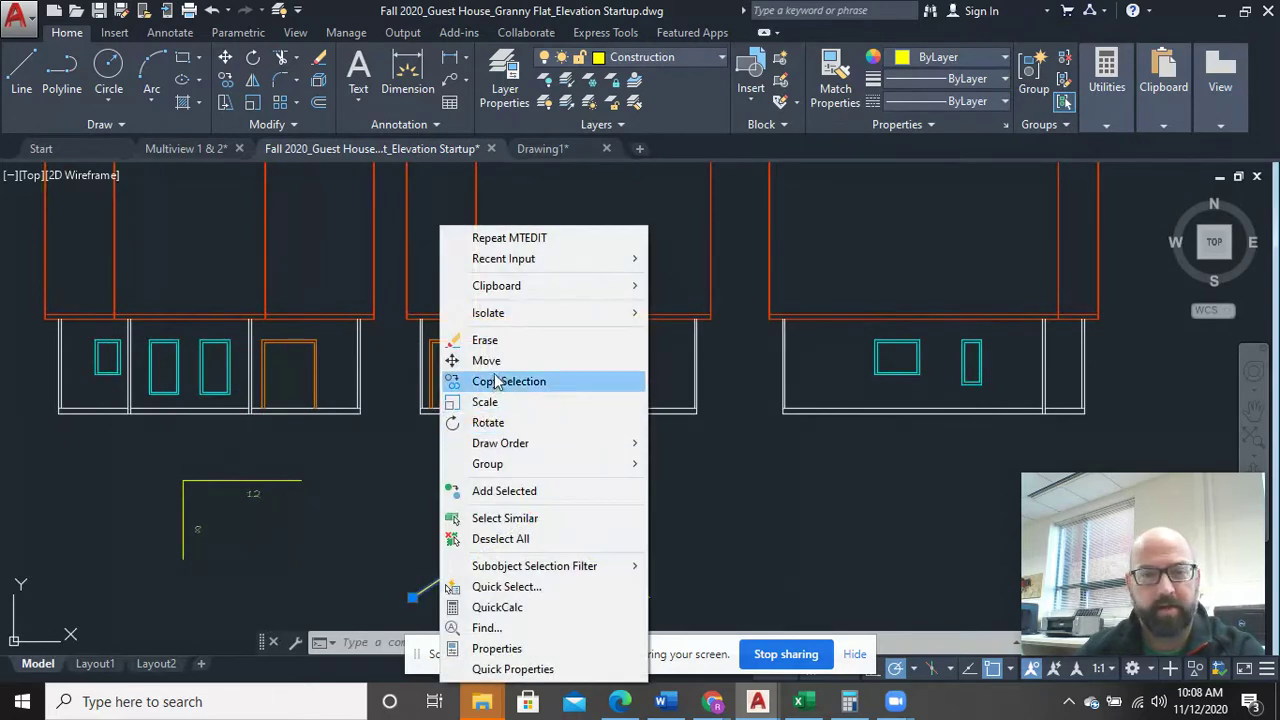
click(487, 361)
click(412, 598)
scroll(525, 292, up, 5)
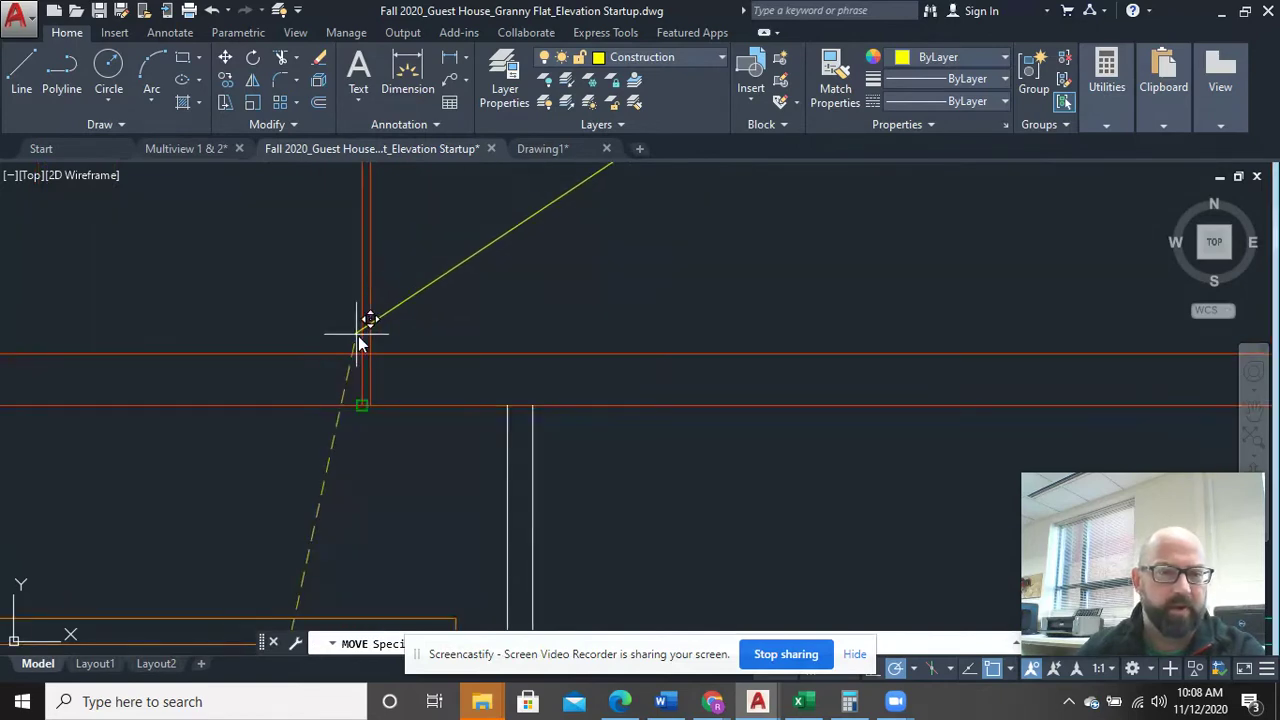
click(366, 347)
scroll(437, 357, down, 5)
scroll(576, 440, down, 4)
Copy the lower slope line from its endpoint to form the gable's other side
middle_drag(674, 514, 571, 414)
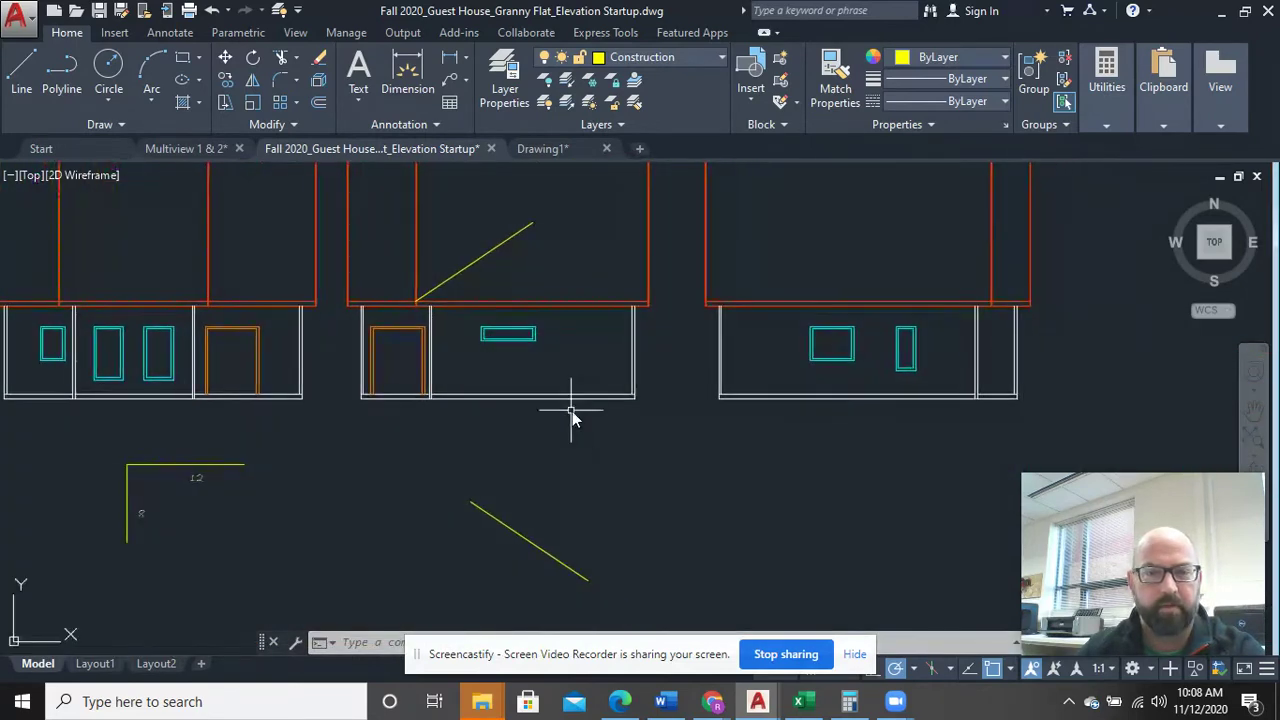
click(608, 594)
click(534, 523)
right_click(534, 523)
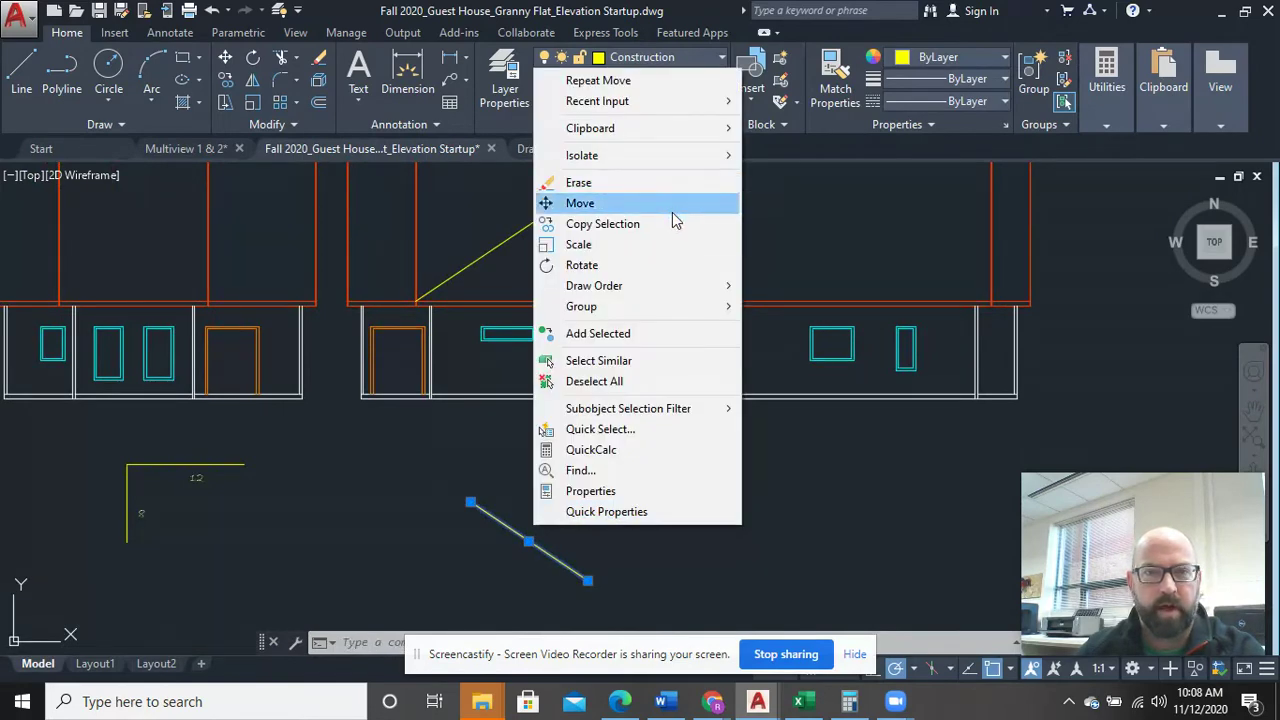
click(668, 224)
click(588, 582)
scroll(671, 271, up, 3)
scroll(557, 366, up, 3)
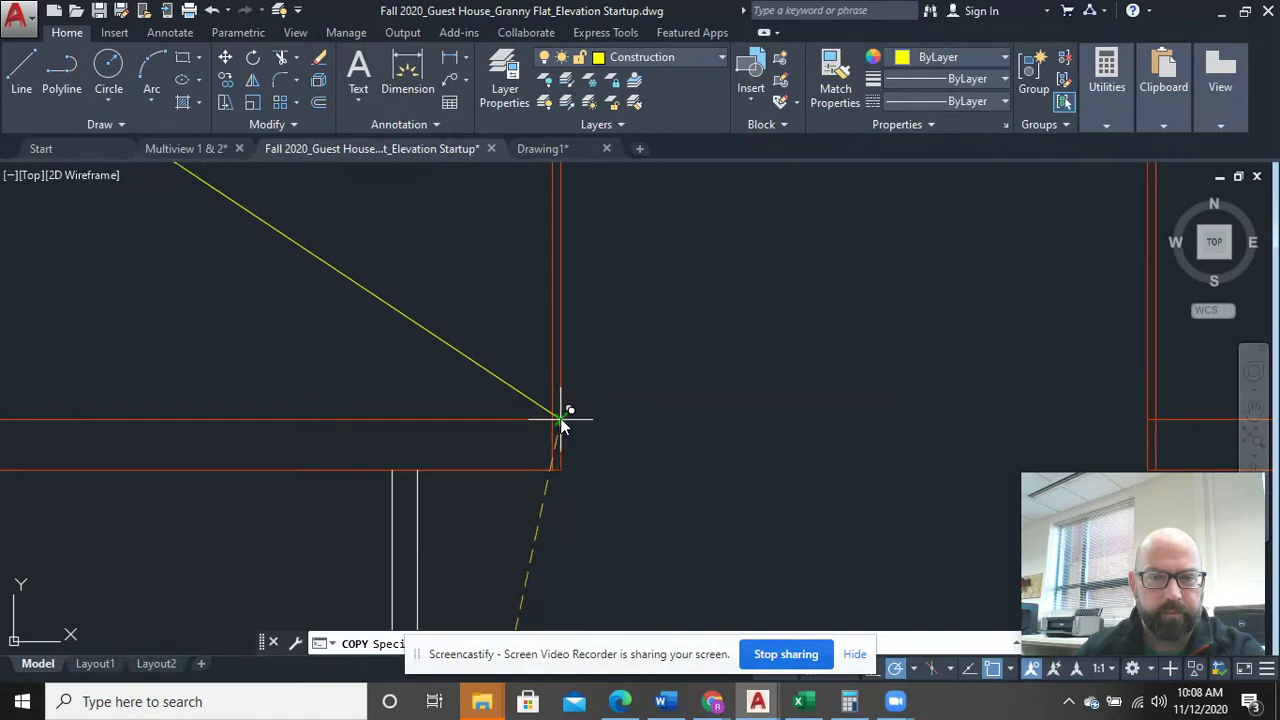
scroll(560, 425, down, 5)
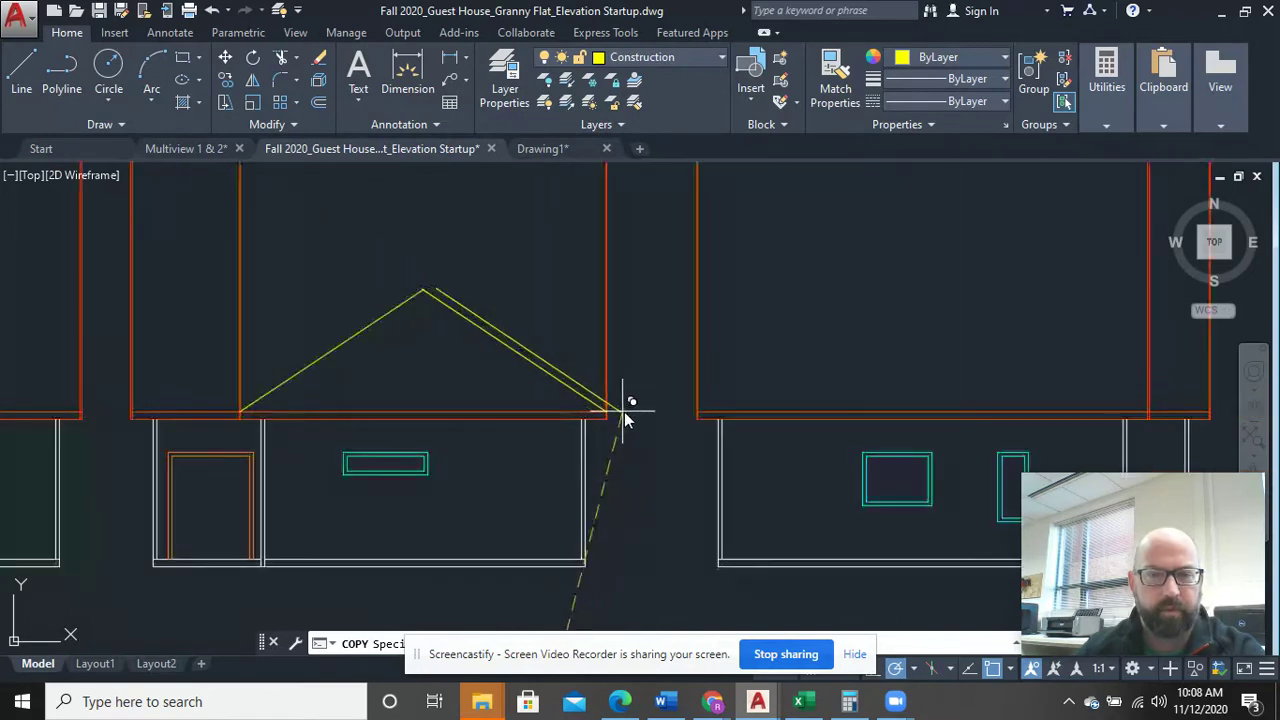
right_click(453, 416)
click(488, 420)
Begin moving the unneeded left roof line on the elevation back below
click(367, 326)
right_click(368, 326)
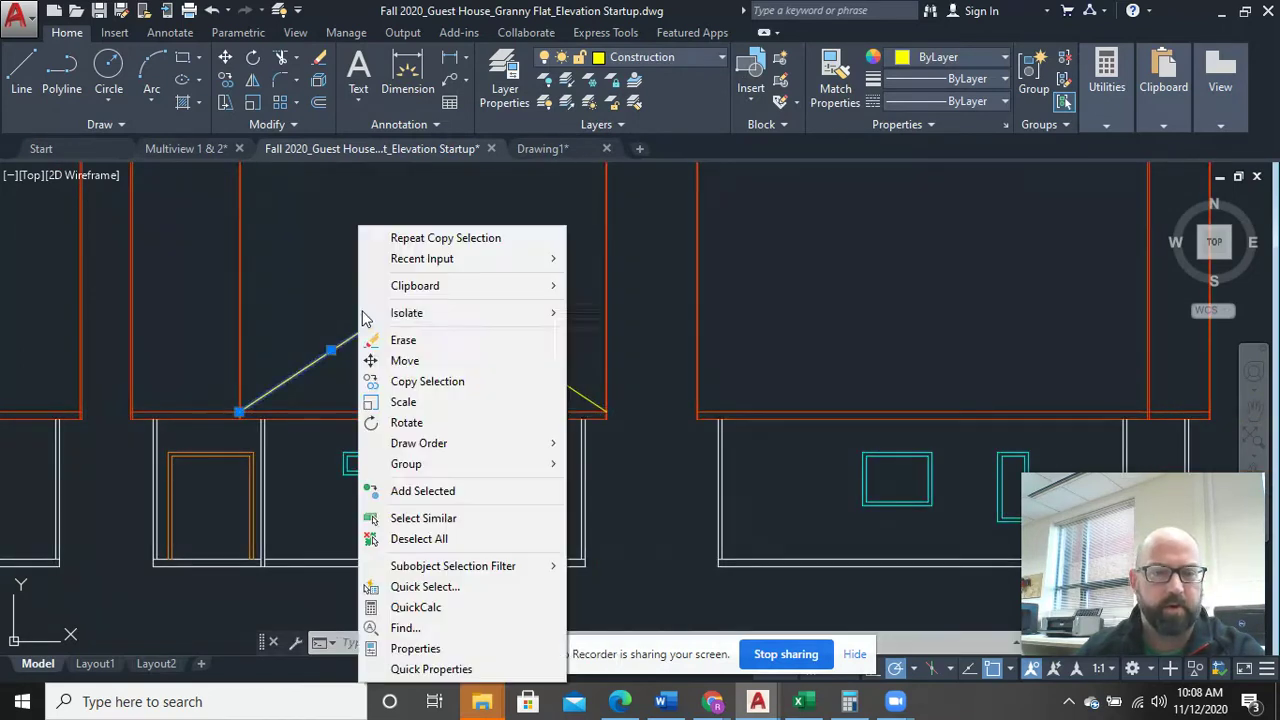
click(372, 360)
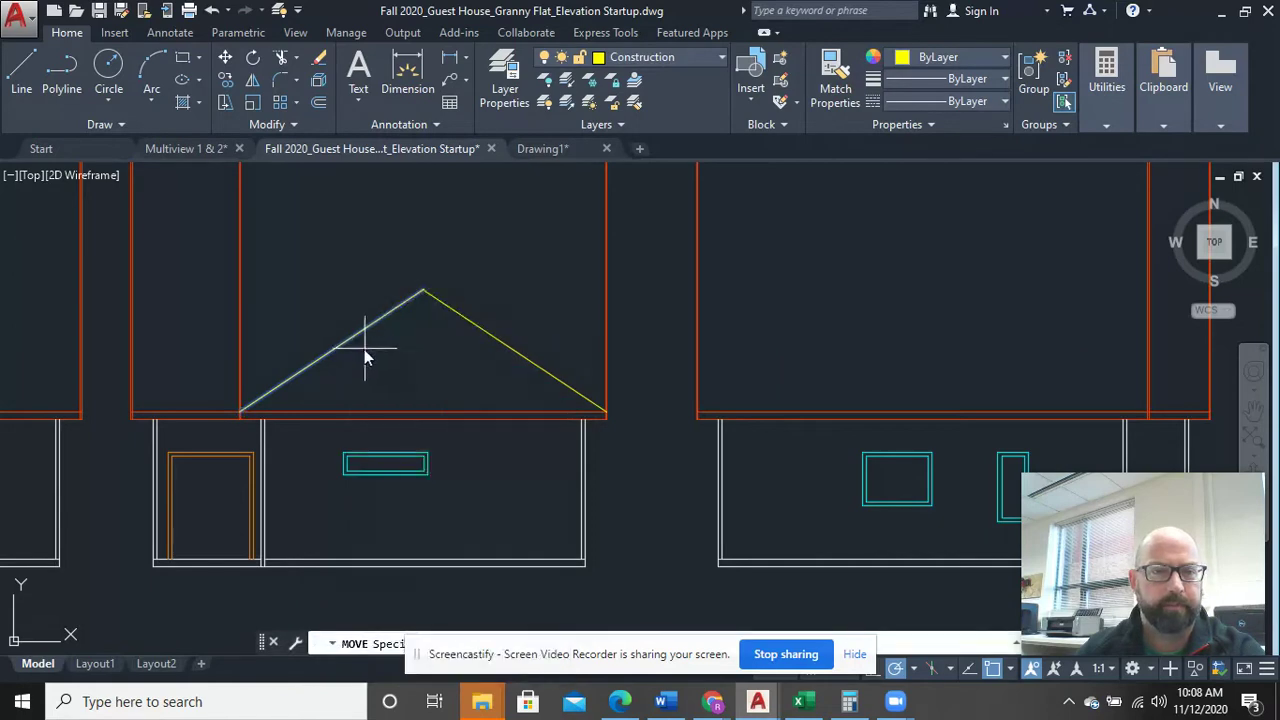
click(360, 348)
scroll(405, 357, down, 5)
Drop the left roof line below the elevations and nudge the loose slope line up-right
click(335, 470)
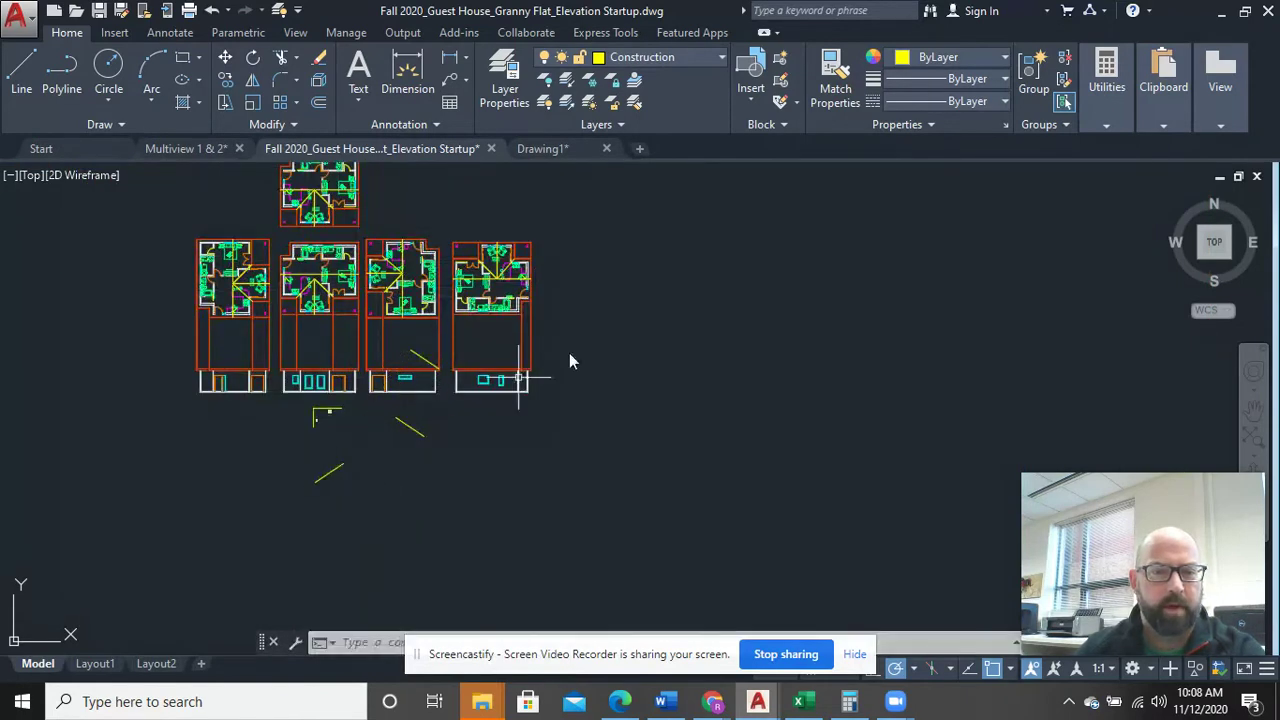
click(364, 517)
click(273, 447)
right_click(272, 466)
click(365, 152)
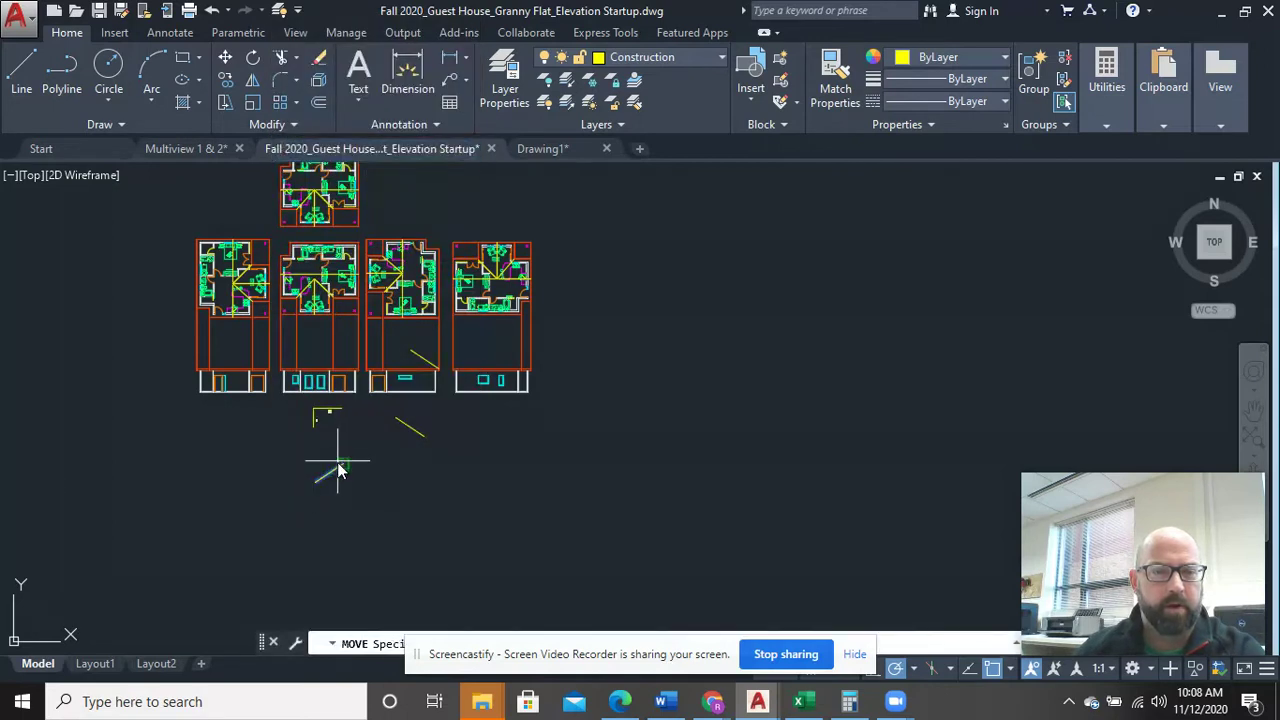
click(357, 458)
click(371, 428)
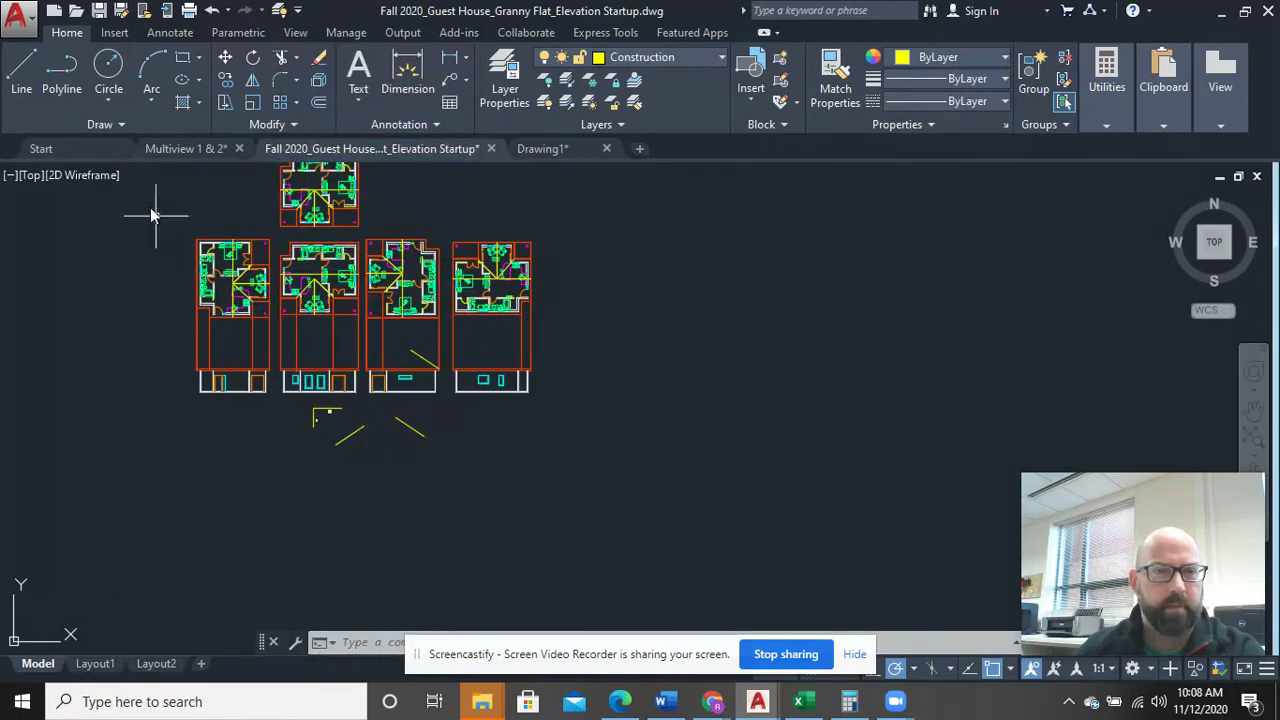
Draw a horizontal line from the roof peak to the left orange wall line
click(21, 70)
scroll(337, 333, up, 5)
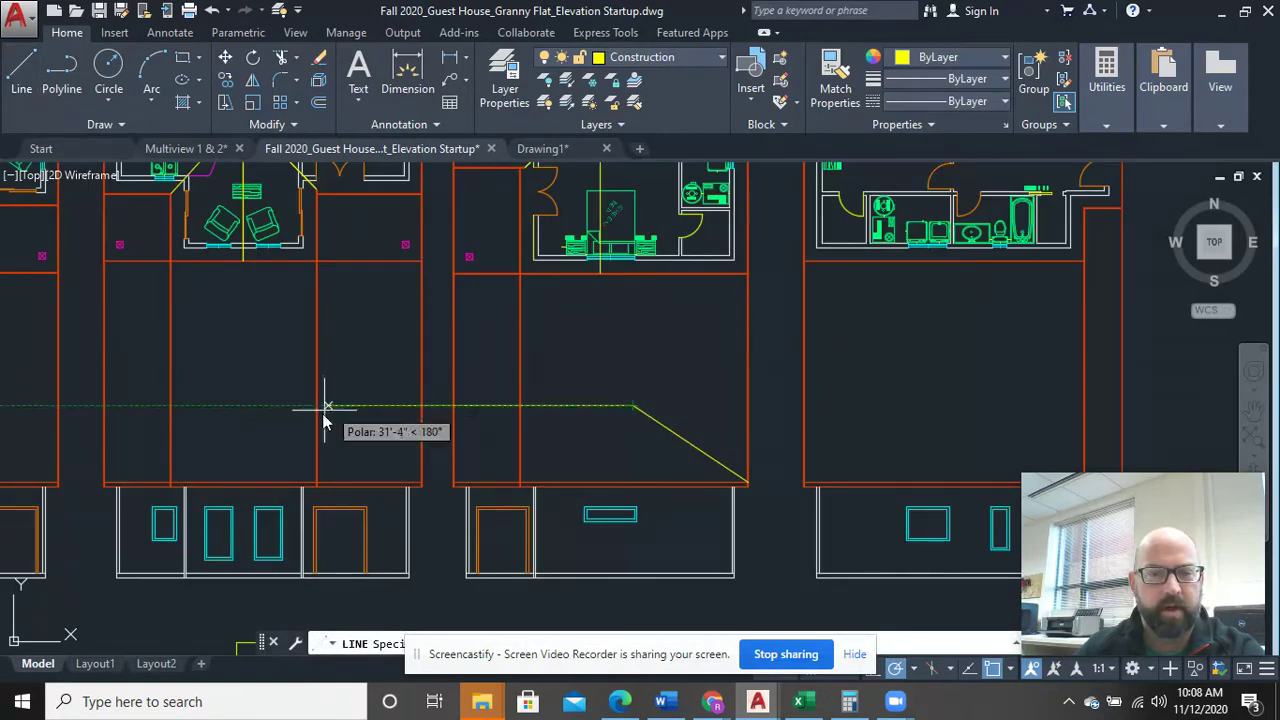
scroll(320, 423, down, 5)
mouse_move(206, 434)
middle_down()
mouse_move(466, 357)
mouse_move(474, 408)
middle_up()
scroll(474, 408, up, 6)
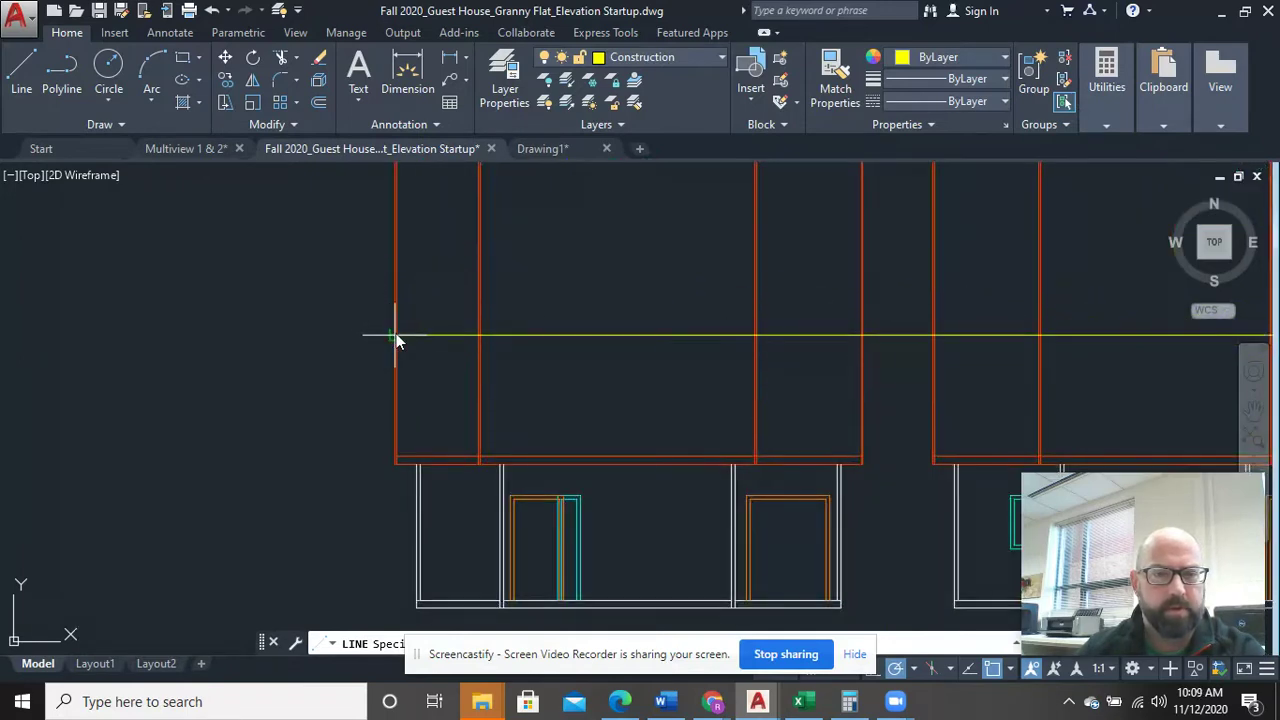
click(396, 337)
right_click(463, 316)
click(478, 328)
scroll(349, 346, down, 6)
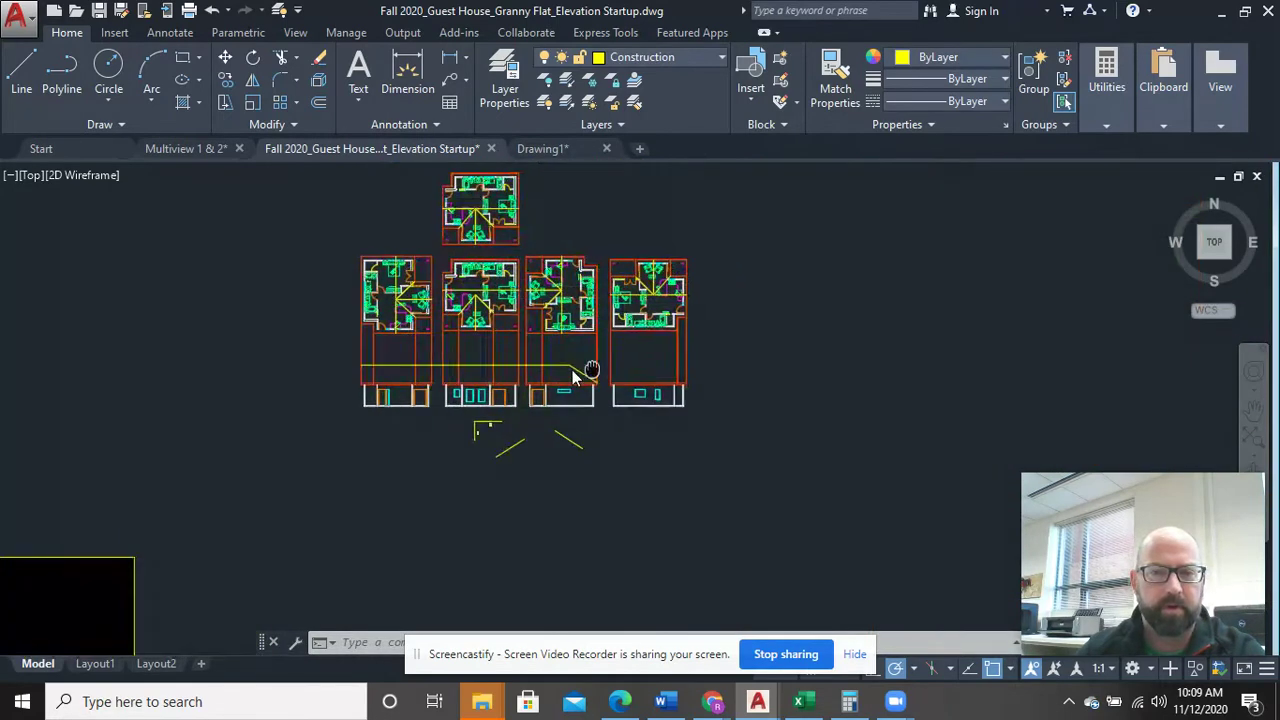
middle_drag(535, 374, 471, 381)
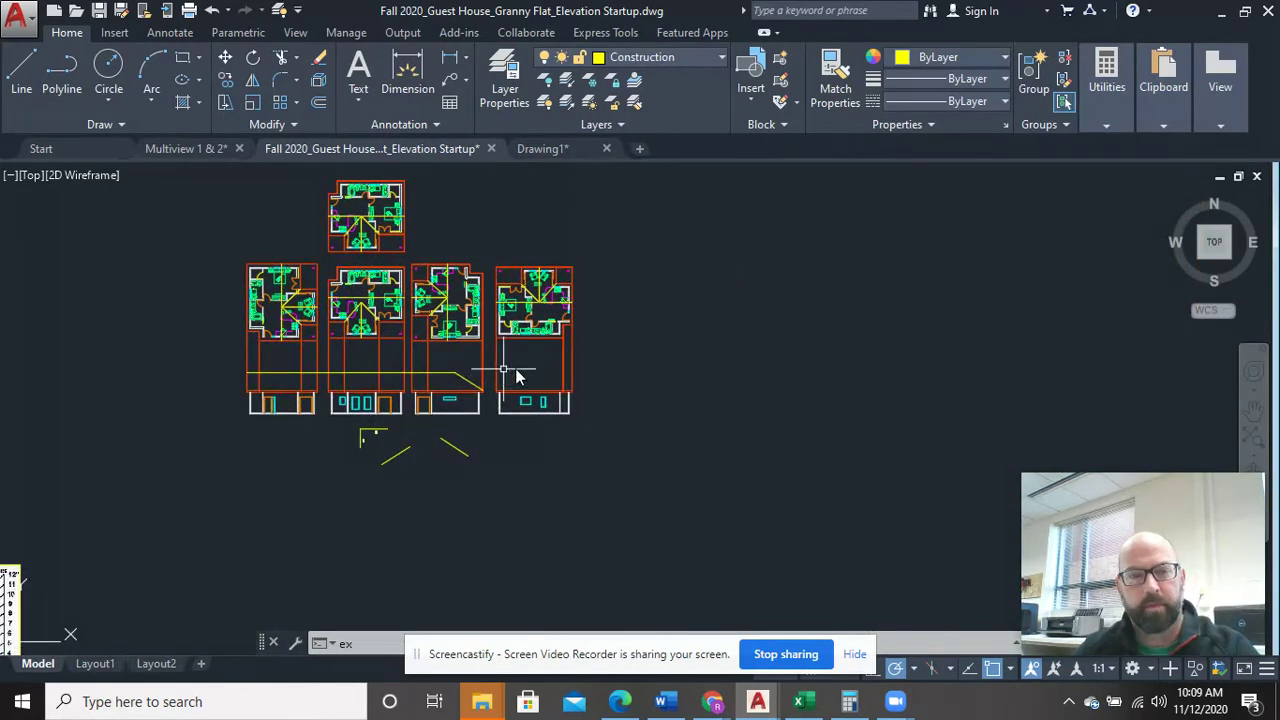
Extend the horizontal yellow line to the right orange wall line across all elevations
key(Return)
scroll(596, 364, up, 8)
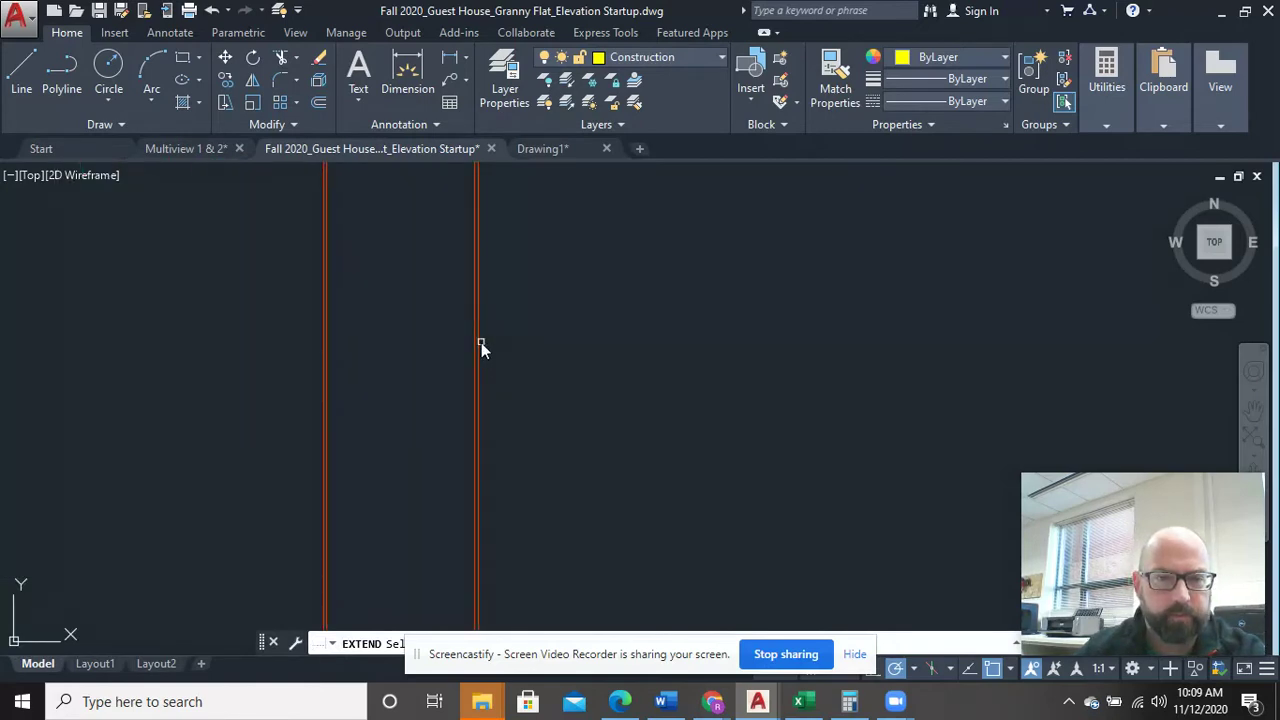
click(481, 342)
key(Return)
middle_drag(237, 366, 891, 408)
scroll(986, 408, down, 6)
click(572, 450)
right_click(628, 400)
click(654, 404)
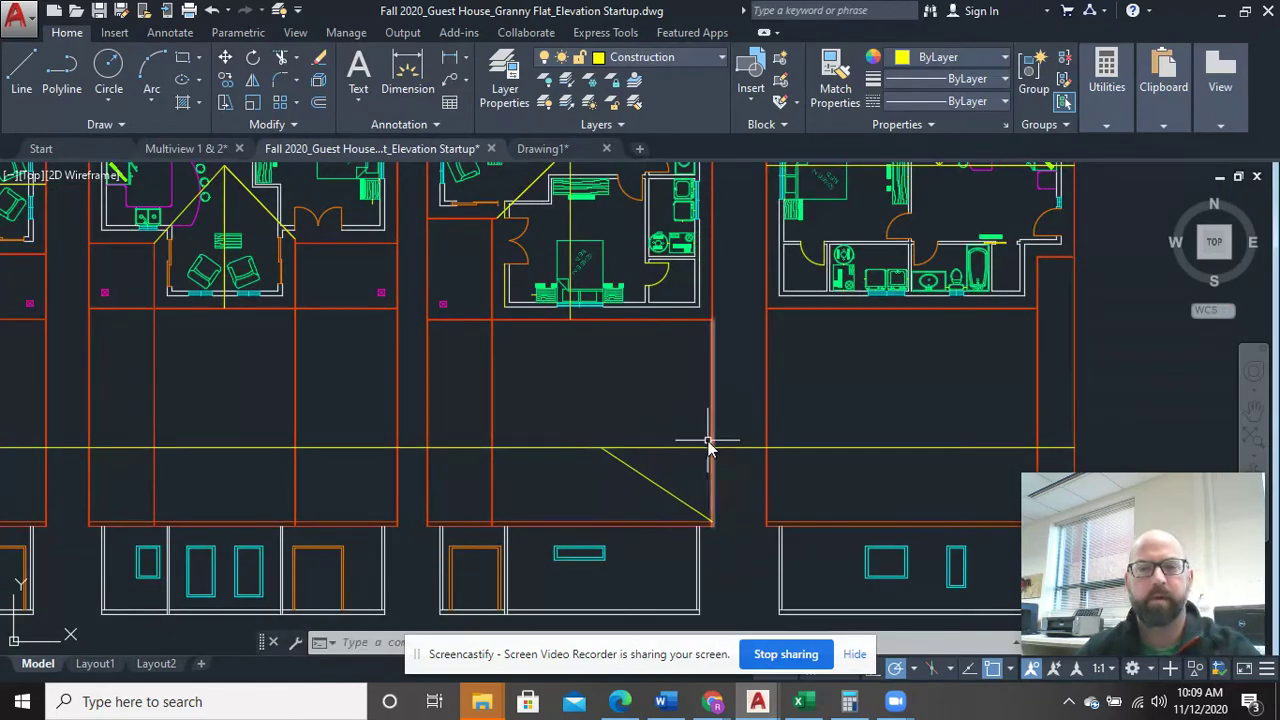
middle_drag(706, 443, 574, 223)
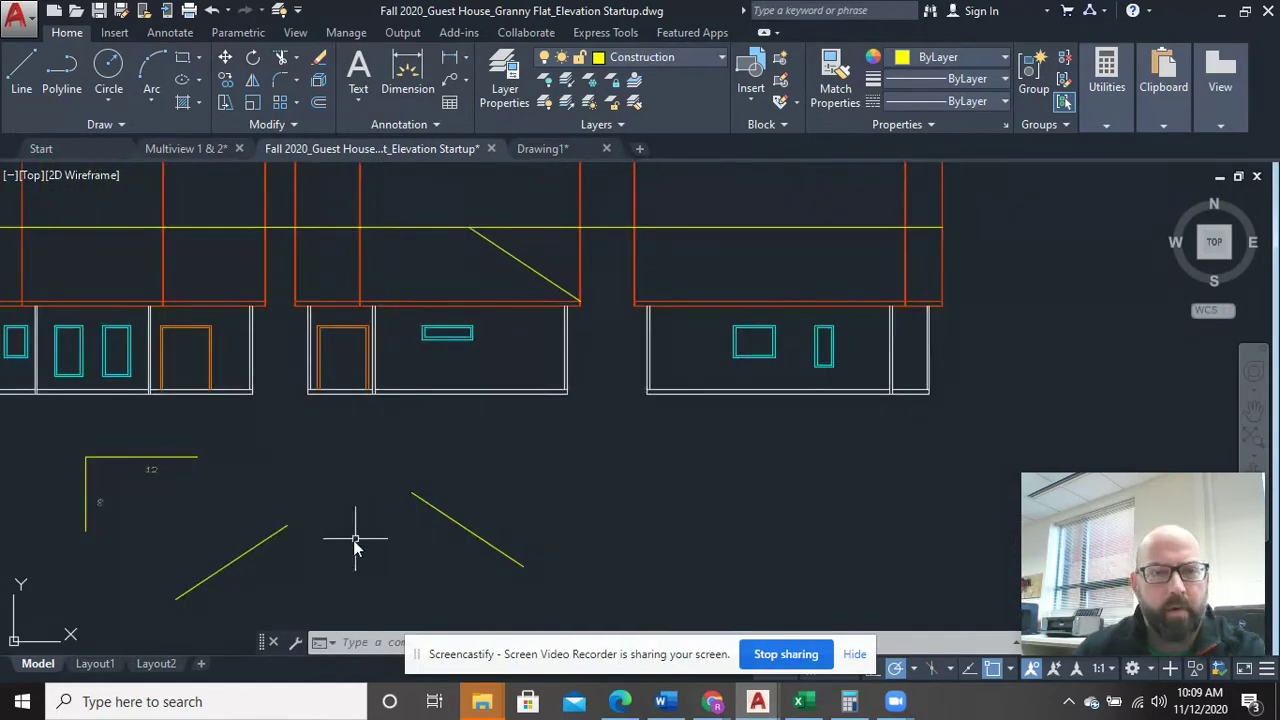
Move the lower-left slope line from its endpoint onto the elevation's orange eave corner
click(293, 552)
click(226, 524)
right_click(297, 391)
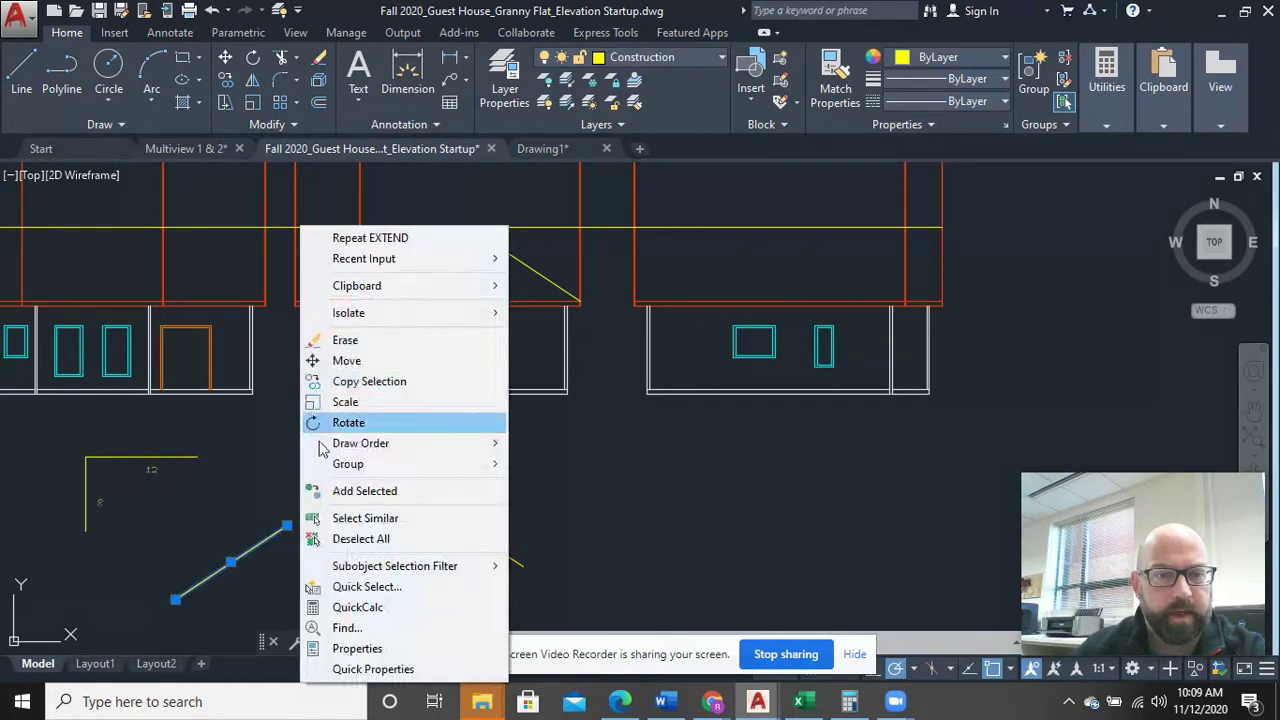
click(346, 360)
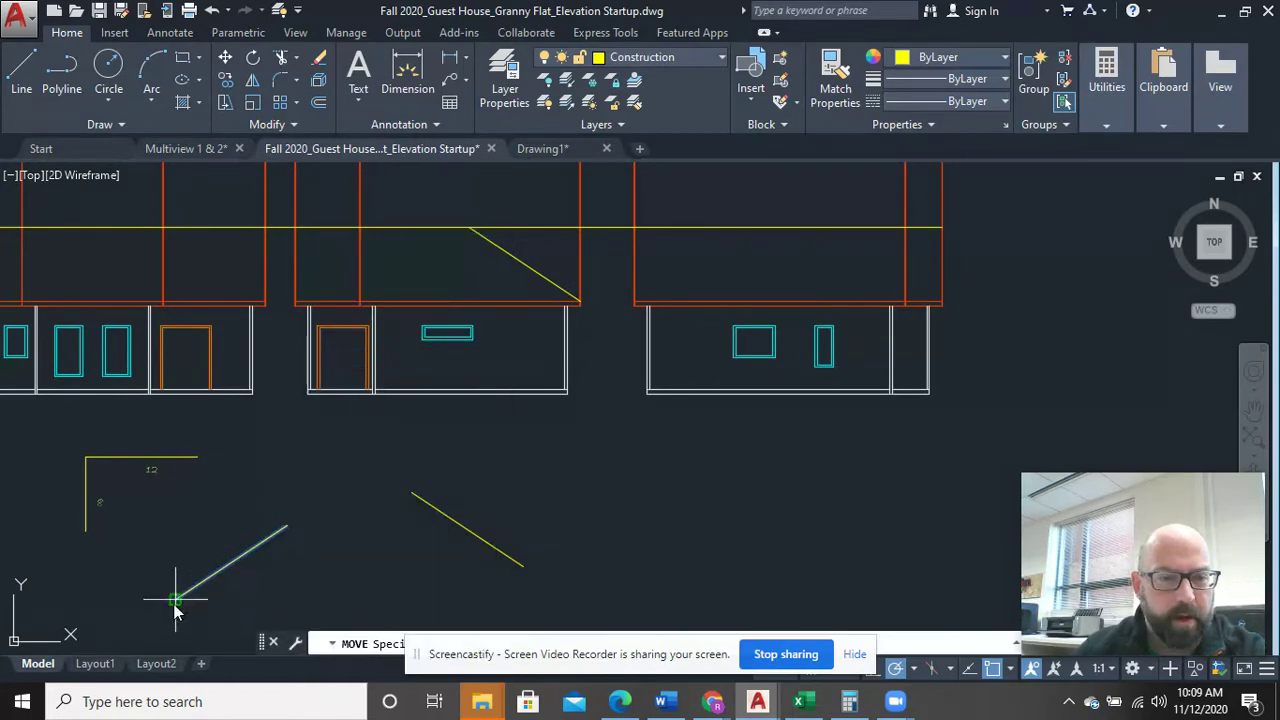
click(175, 600)
scroll(383, 293, up, 8)
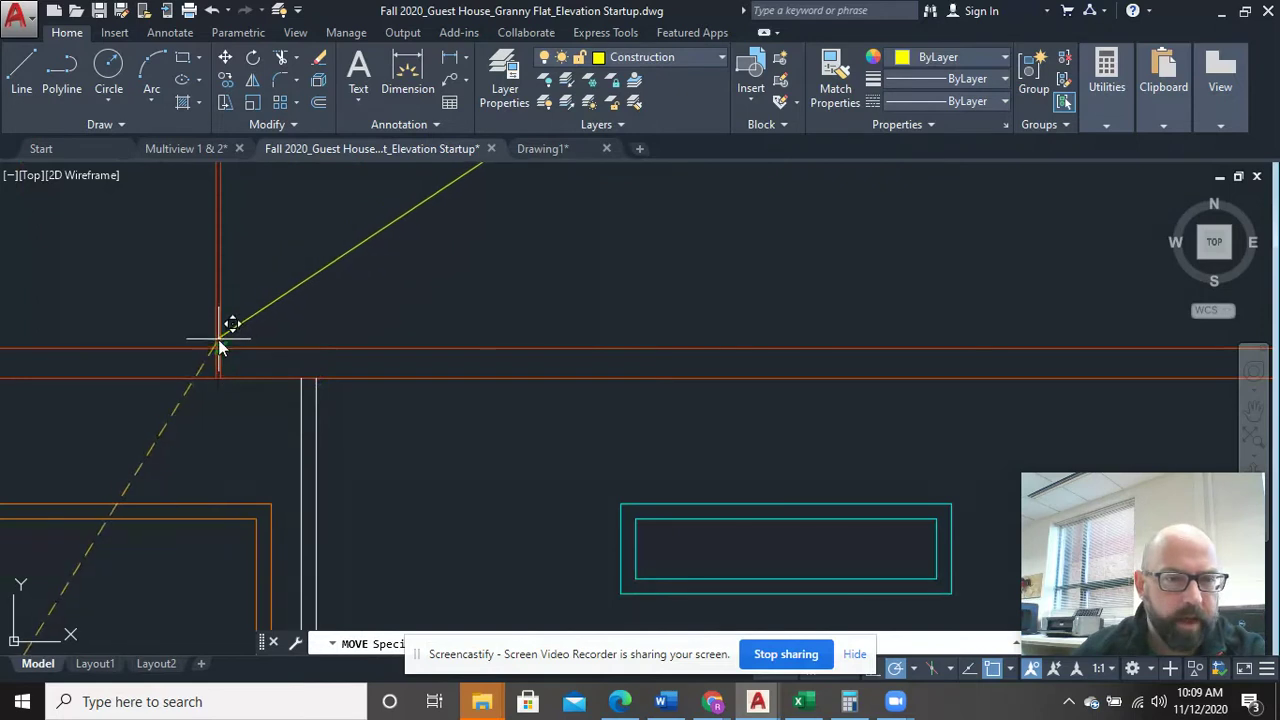
click(215, 355)
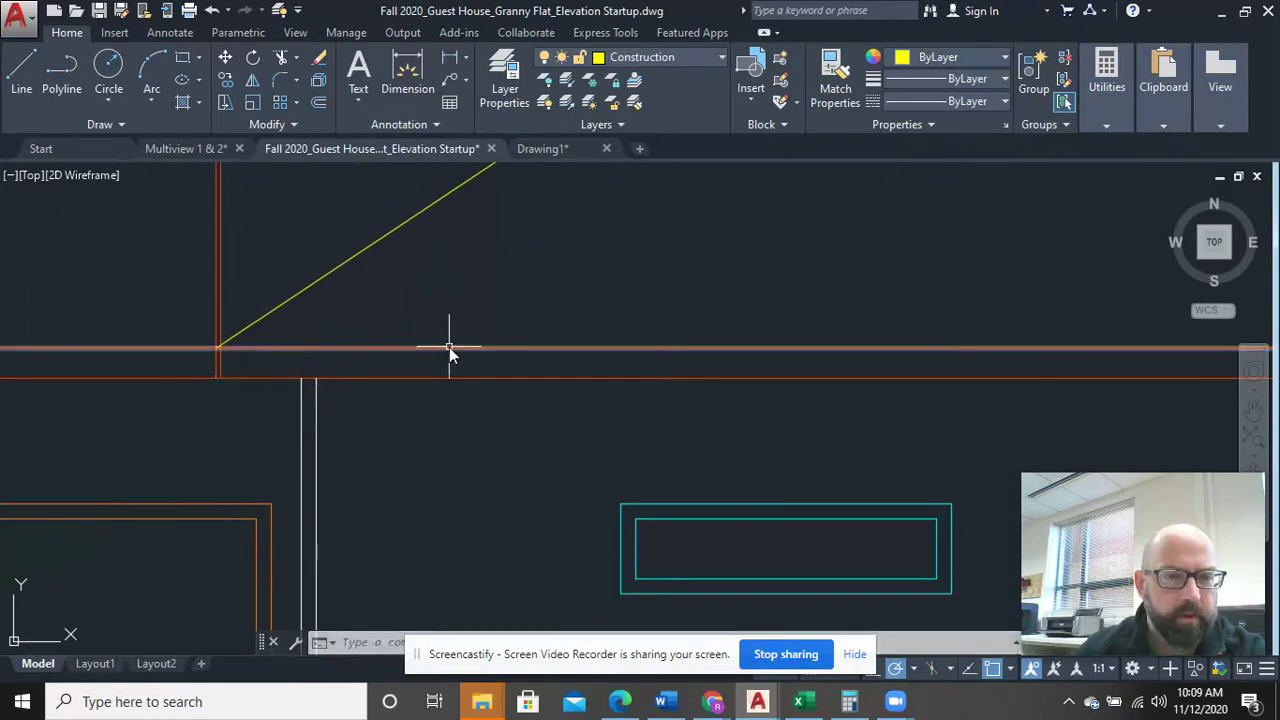
scroll(455, 350, down, 5)
Stretch the right gable line's end up onto the horizontal ridge line
scroll(563, 351, up, 5)
scroll(550, 380, down, 2)
scroll(462, 384, up, 2)
middle_drag(443, 380, 594, 437)
scroll(590, 432, up, 4)
middle_drag(581, 358, 591, 419)
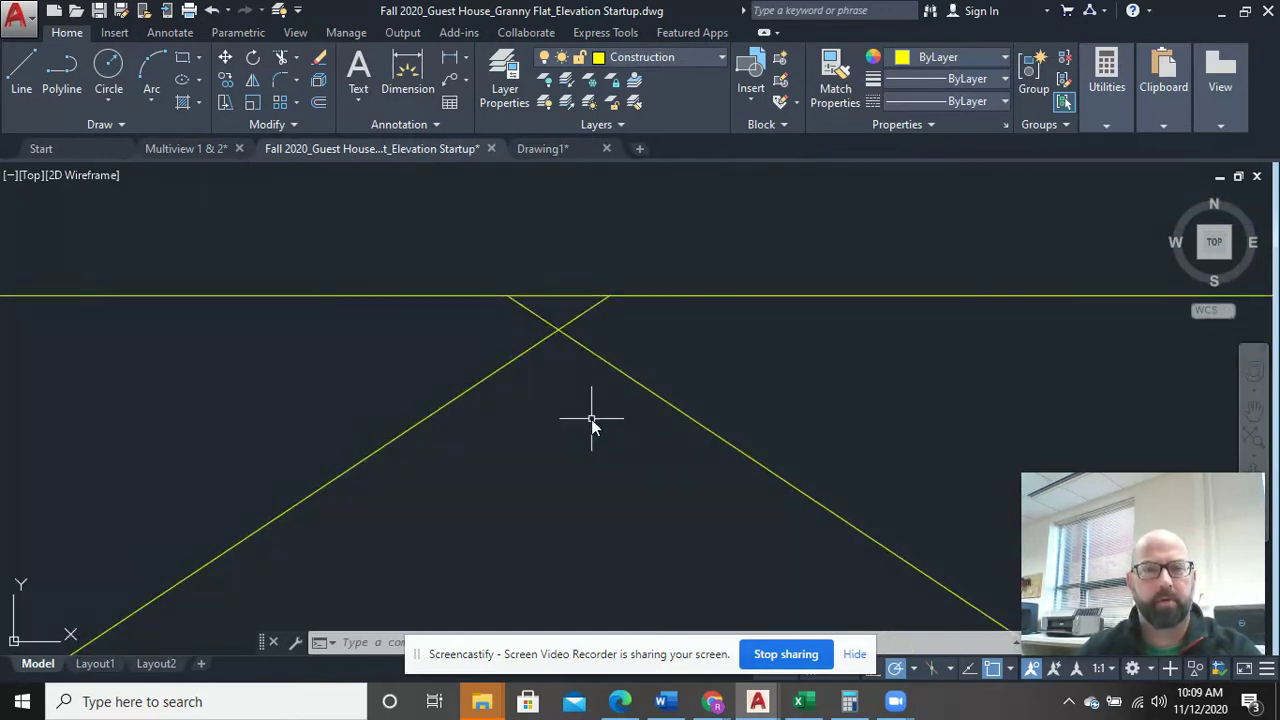
click(627, 292)
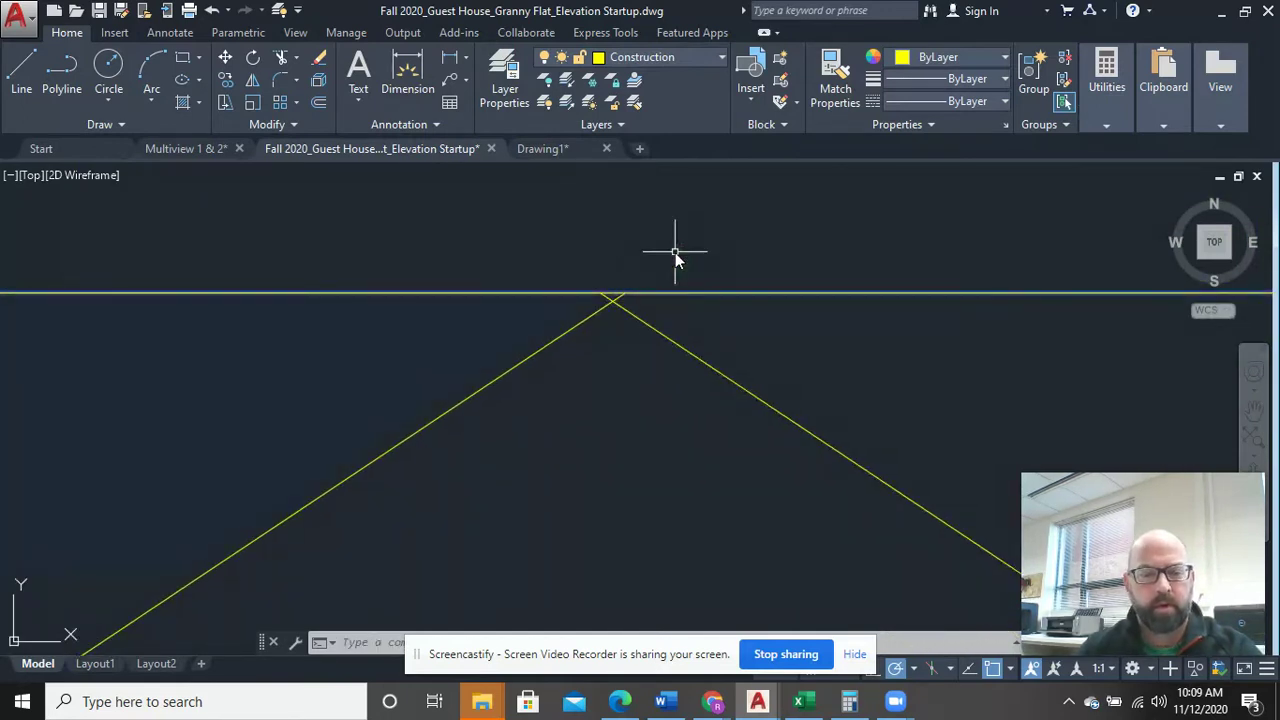
Trim the crossed gable ends with TR so they form a clean apex
key(Escape)
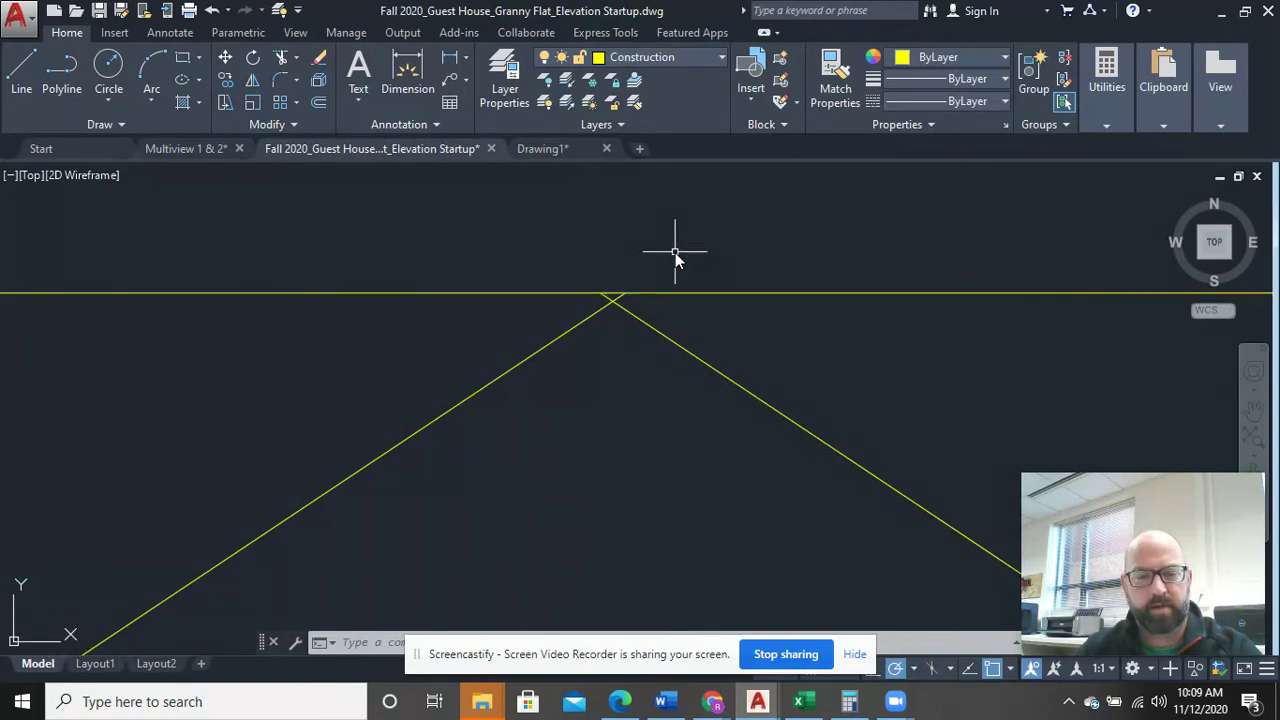
text(tr)
key(Return)
middle_drag(592, 291, 670, 315)
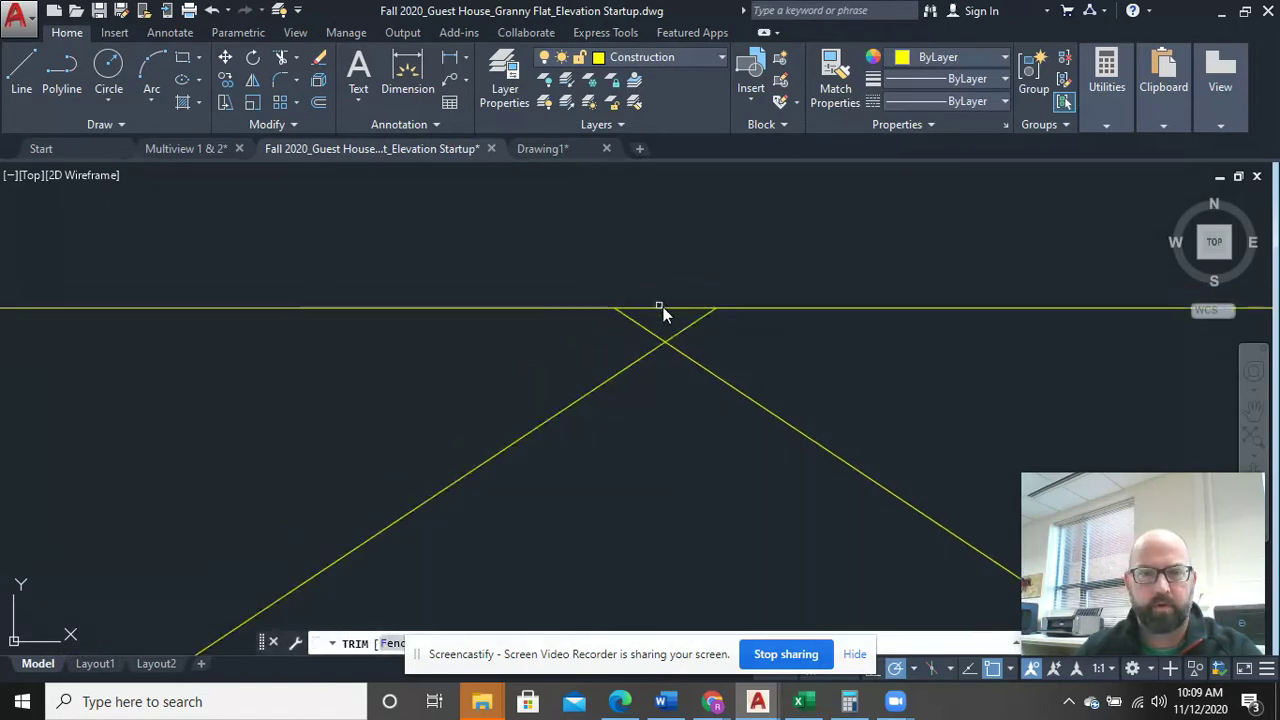
click(716, 338)
click(606, 323)
right_click(660, 232)
click(686, 242)
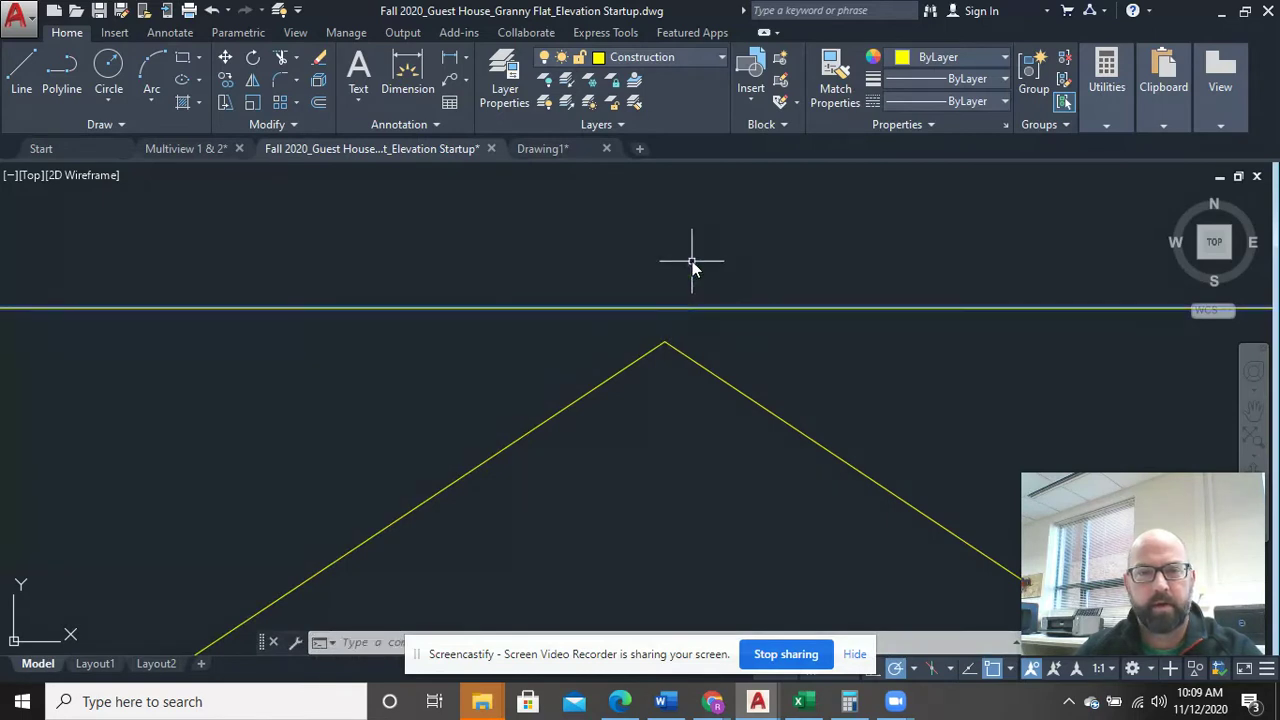
right_click(691, 263)
key(Escape)
Draw a short vertical line from the gable apex up to the ridge line
click(21, 68)
click(660, 344)
click(665, 309)
right_click(700, 240)
click(740, 250)
Move the ridge line down from that intersection so it passes through the apex
click(690, 307)
right_click(697, 308)
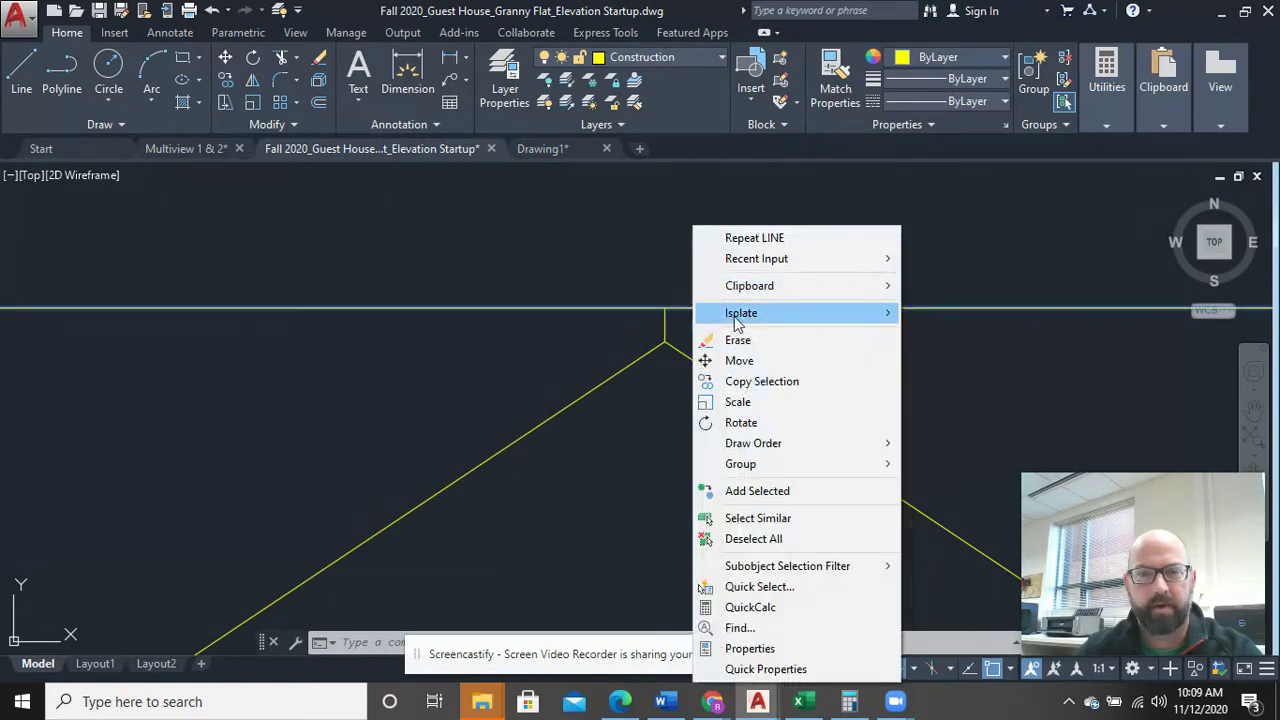
click(710, 360)
click(665, 309)
click(665, 342)
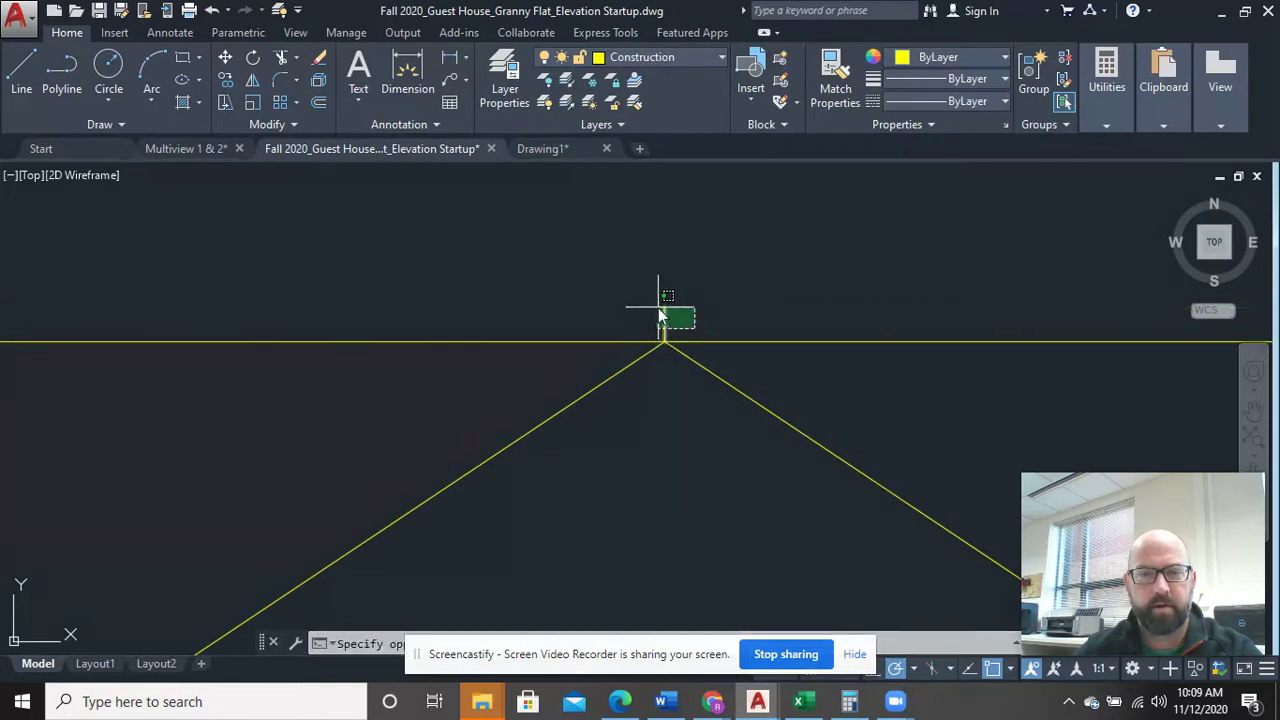
key(Escape)
scroll(810, 349, down, 4)
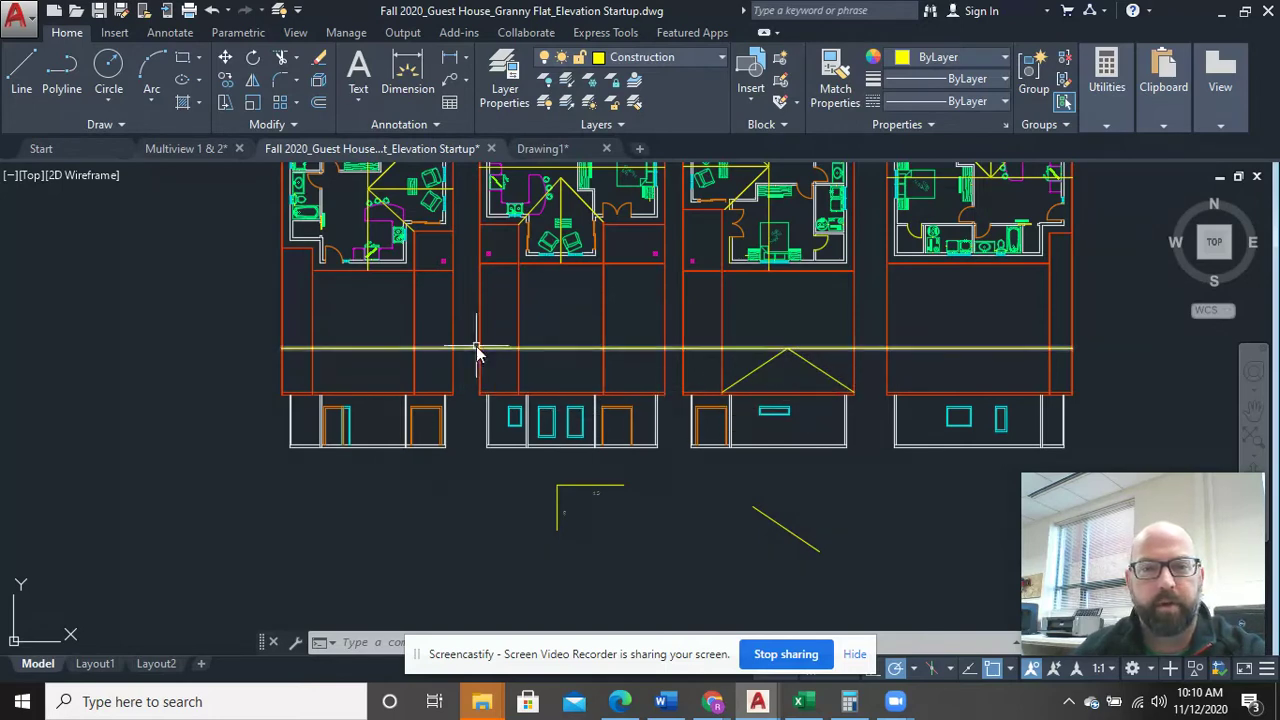
Compare the gable with the hexagonal floor plan, undoing an accidental wall line erase
middle_drag(477, 363, 495, 431)
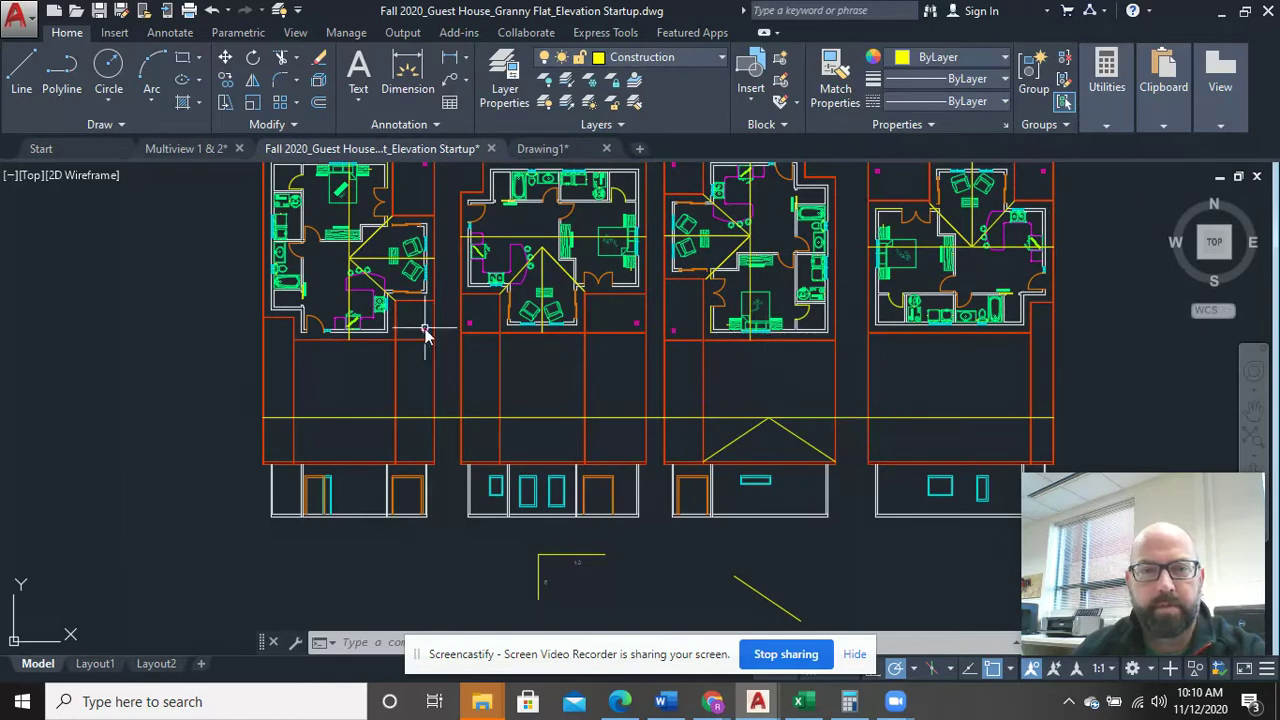
scroll(507, 318, up, 5)
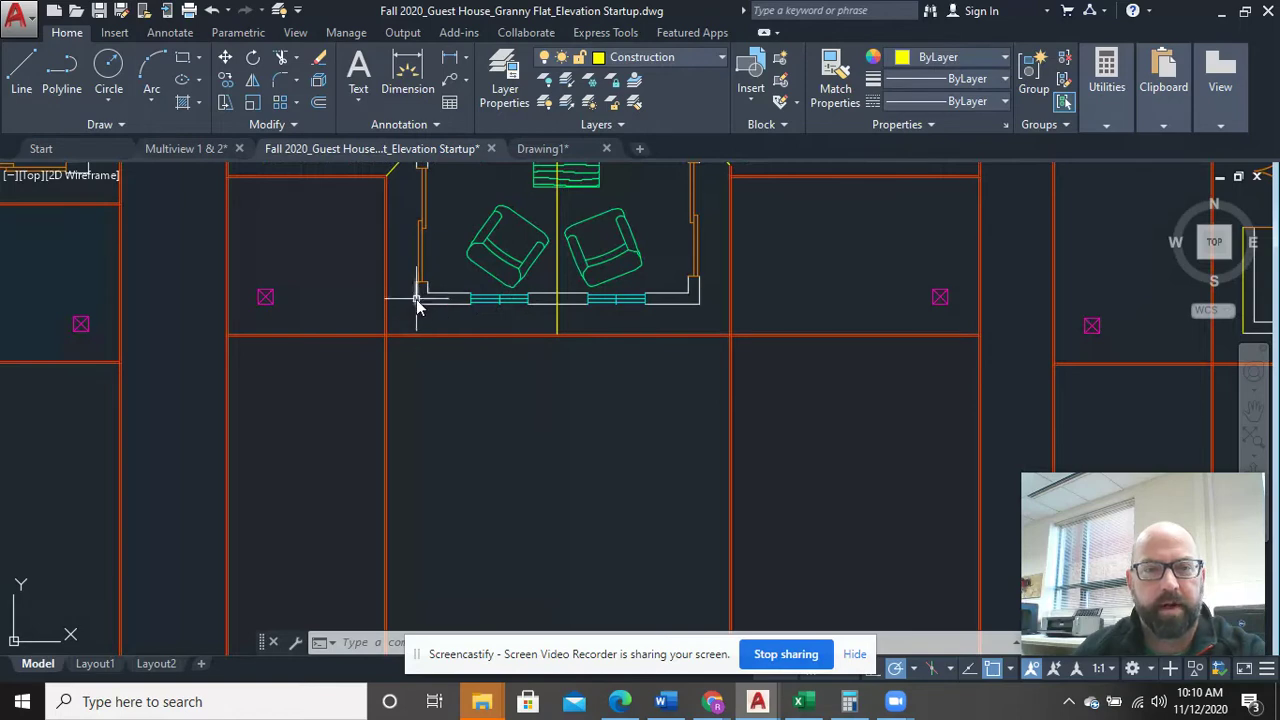
middle_drag(418, 290, 576, 574)
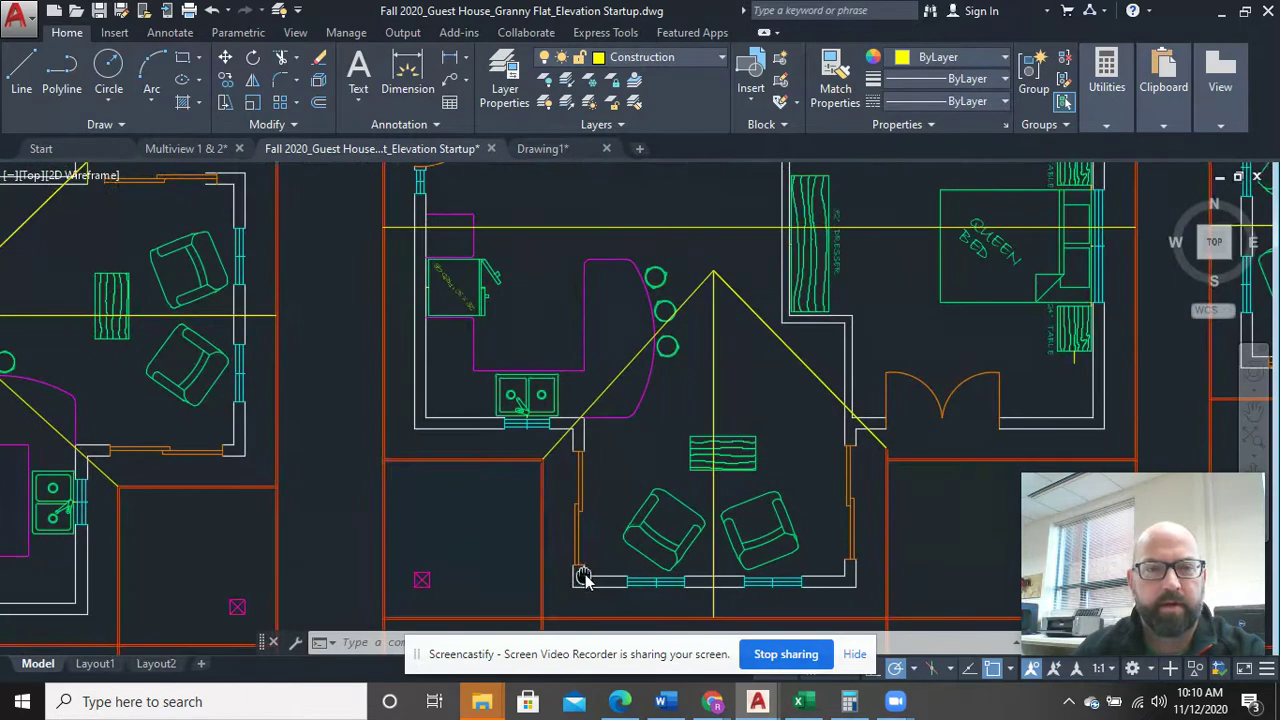
click(382, 462)
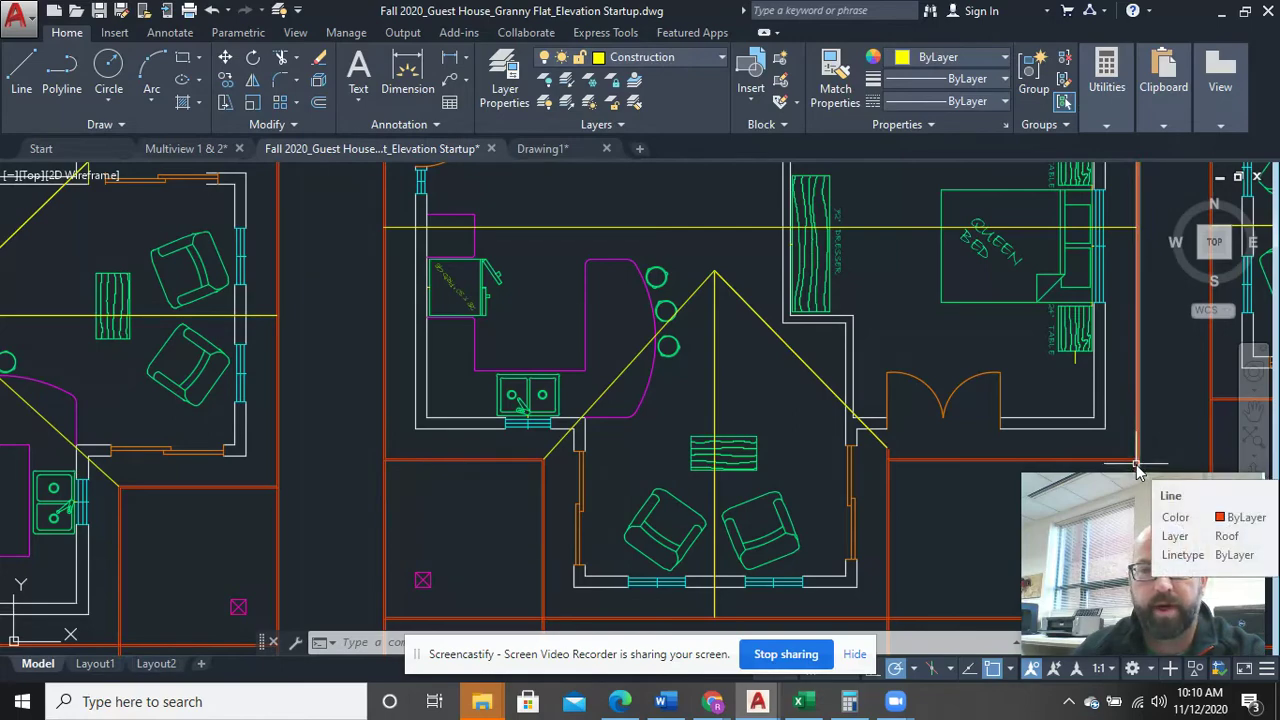
key(ctrl+z)
scroll(387, 470, down, 5)
scroll(548, 370, up, 3)
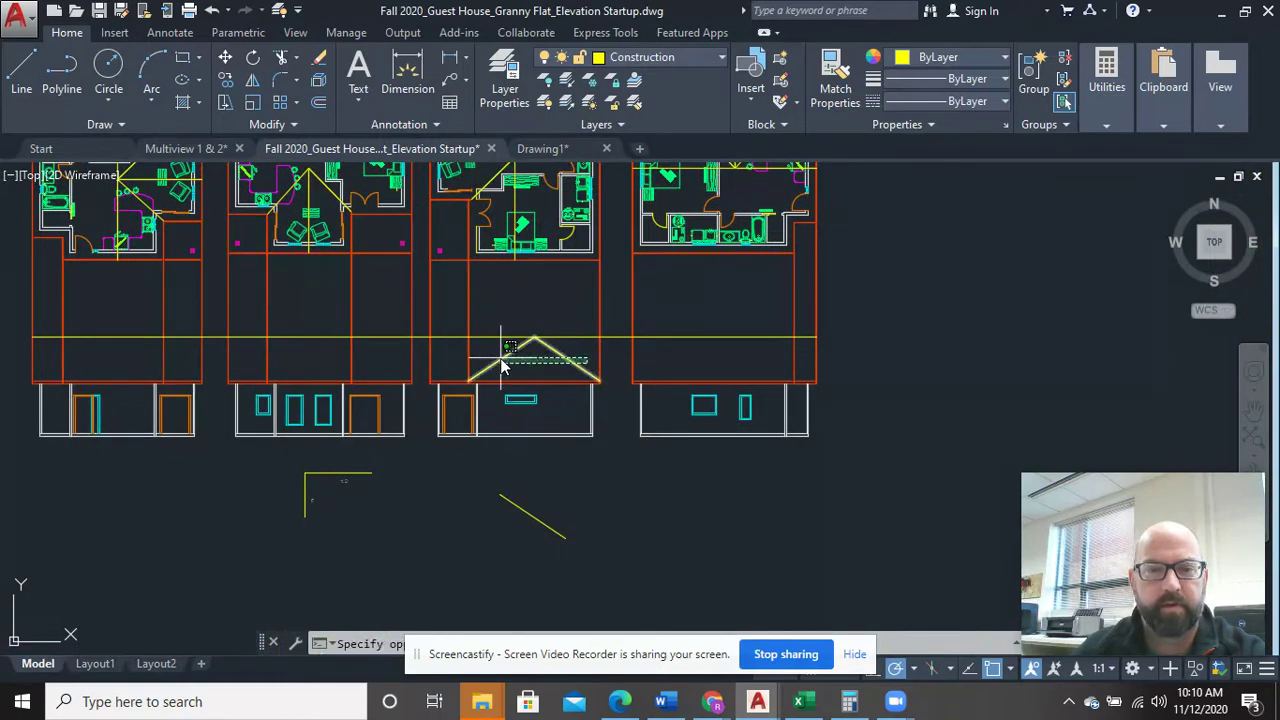
Copy the finished gable roof from its end point onto the next elevation's eave intersection
click(502, 360)
right_click(502, 360)
click(588, 410)
scroll(600, 395, up, 6)
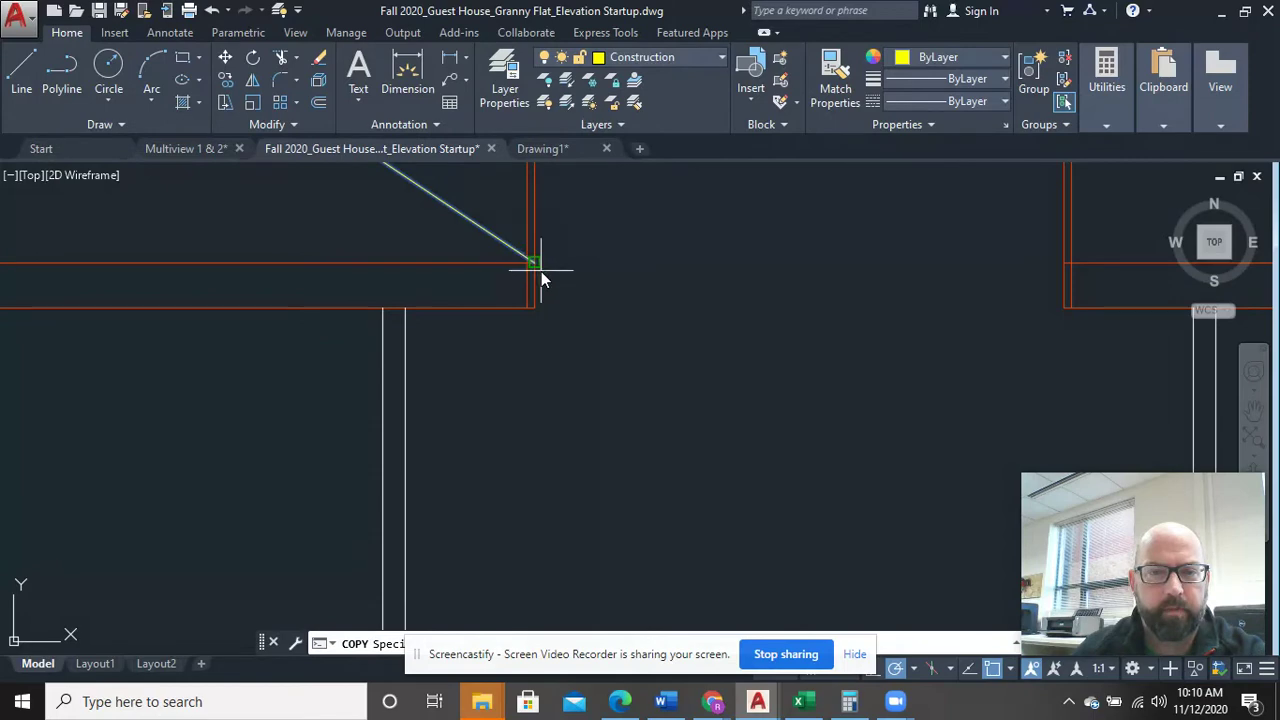
click(533, 264)
scroll(564, 270, down, 8)
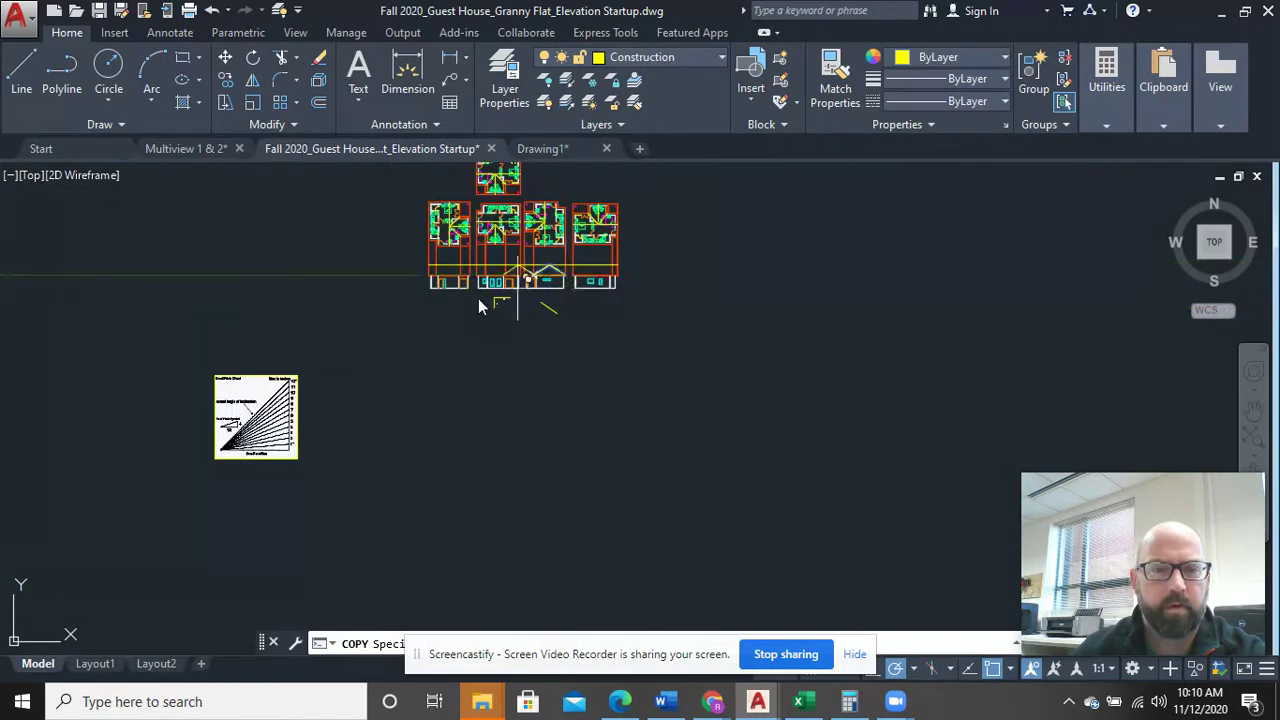
middle_drag(392, 316, 471, 386)
scroll(475, 345, up, 8)
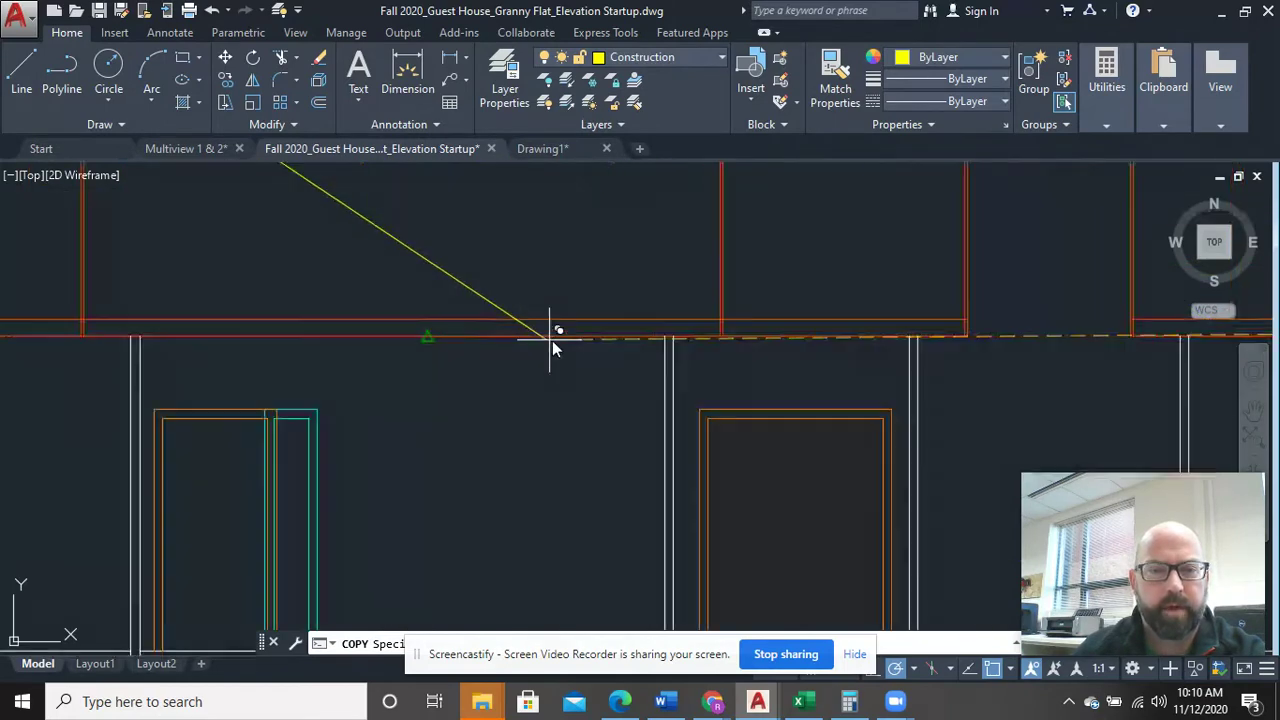
scroll(719, 329, up, 3)
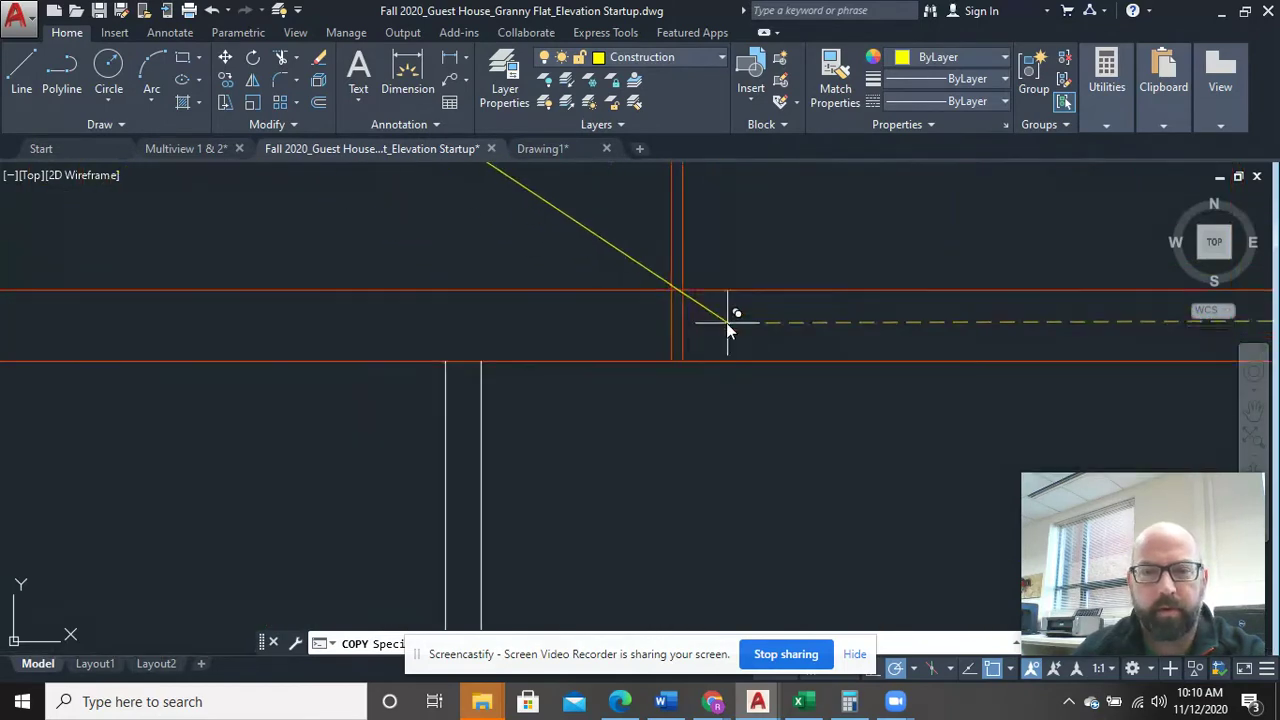
click(681, 290)
scroll(722, 285, down, 5)
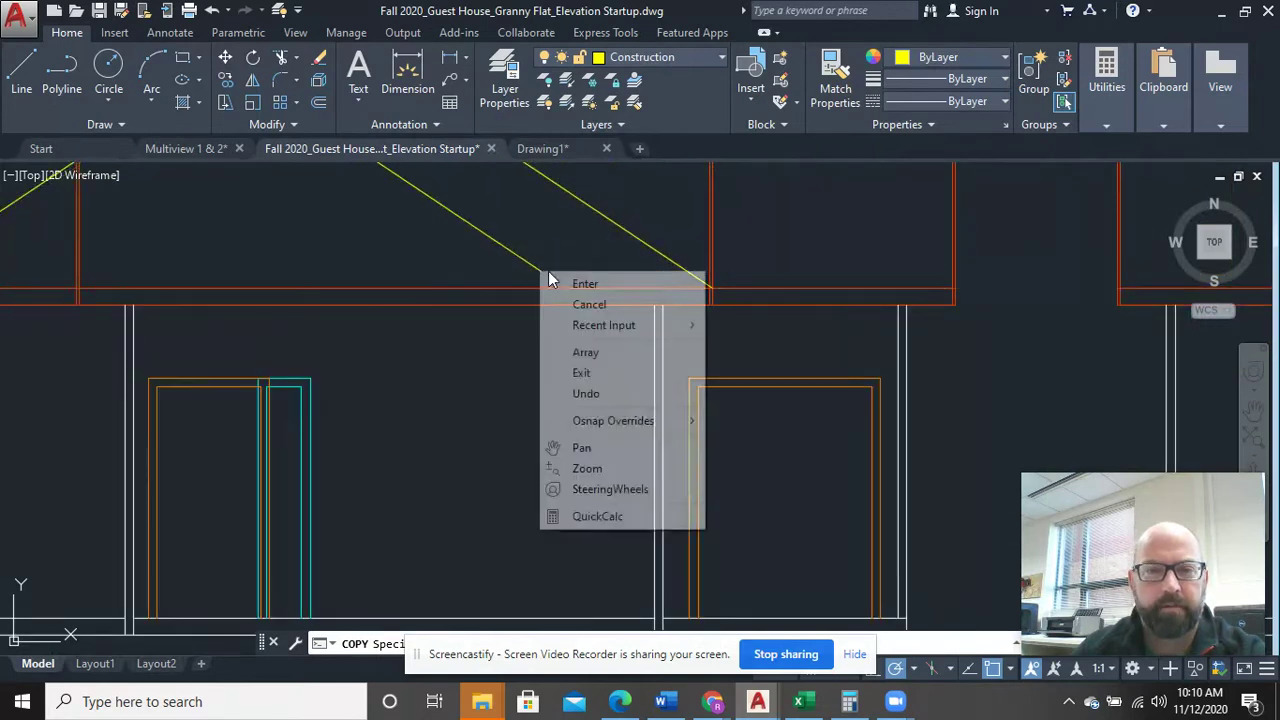
click(560, 285)
Zoom and pan to view several elevations with both gables
scroll(271, 306, down, 3)
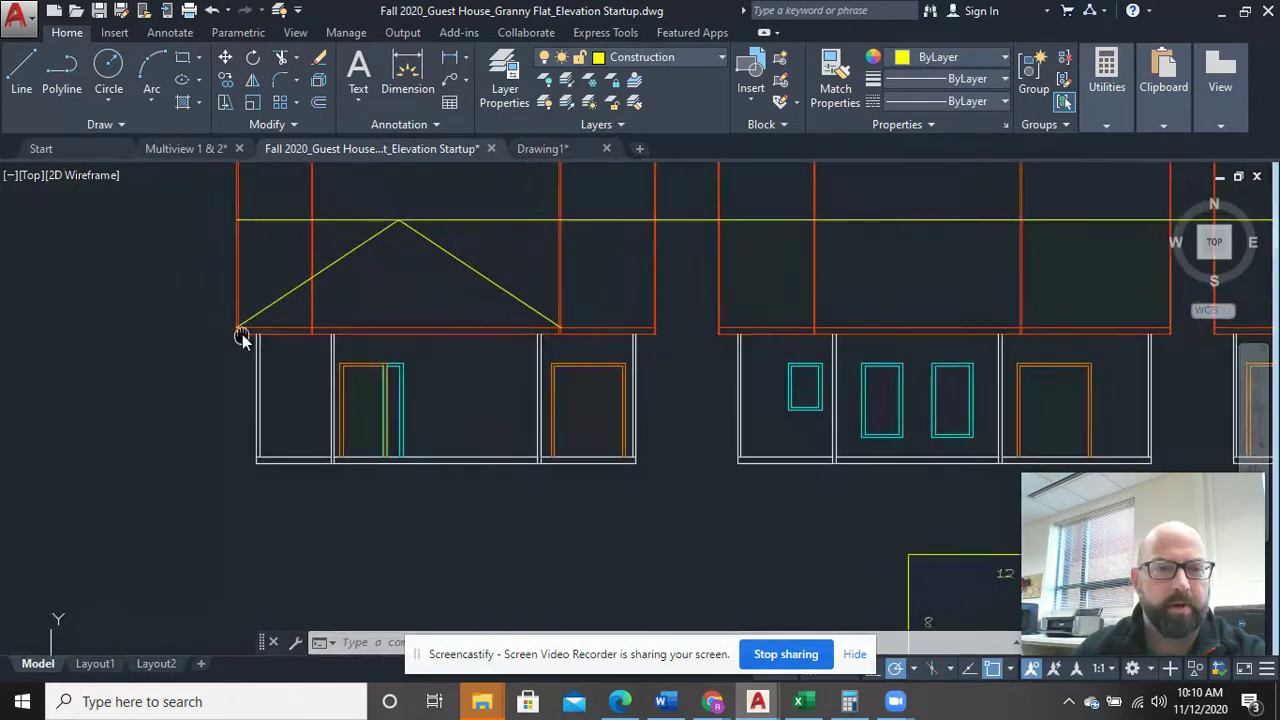
scroll(243, 330, up, 3)
scroll(175, 322, up, 2)
scroll(190, 322, down, 5)
scroll(192, 322, down, 3)
middle_drag(340, 297, 329, 334)
middle_drag(823, 413, 457, 254)
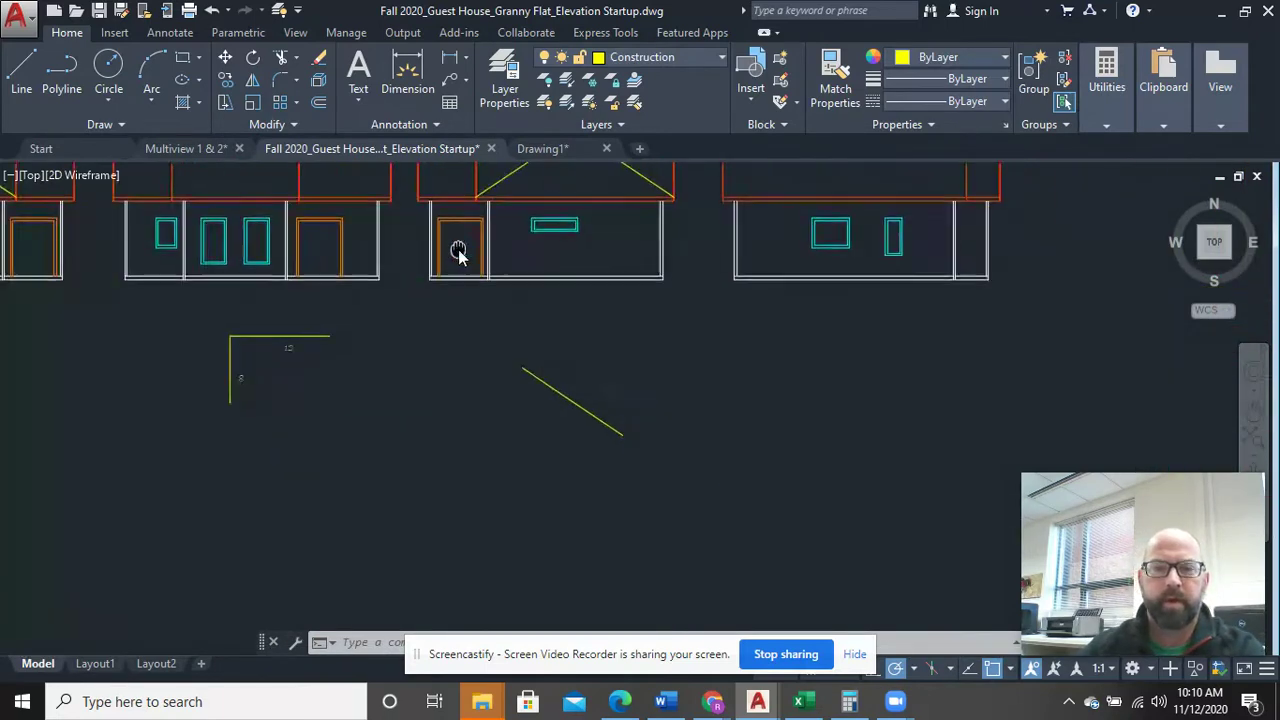
Mirror the loose diagonal slope line across a vertical axis, keeping the original
middle_drag(505, 301, 517, 337)
click(606, 514)
click(516, 390)
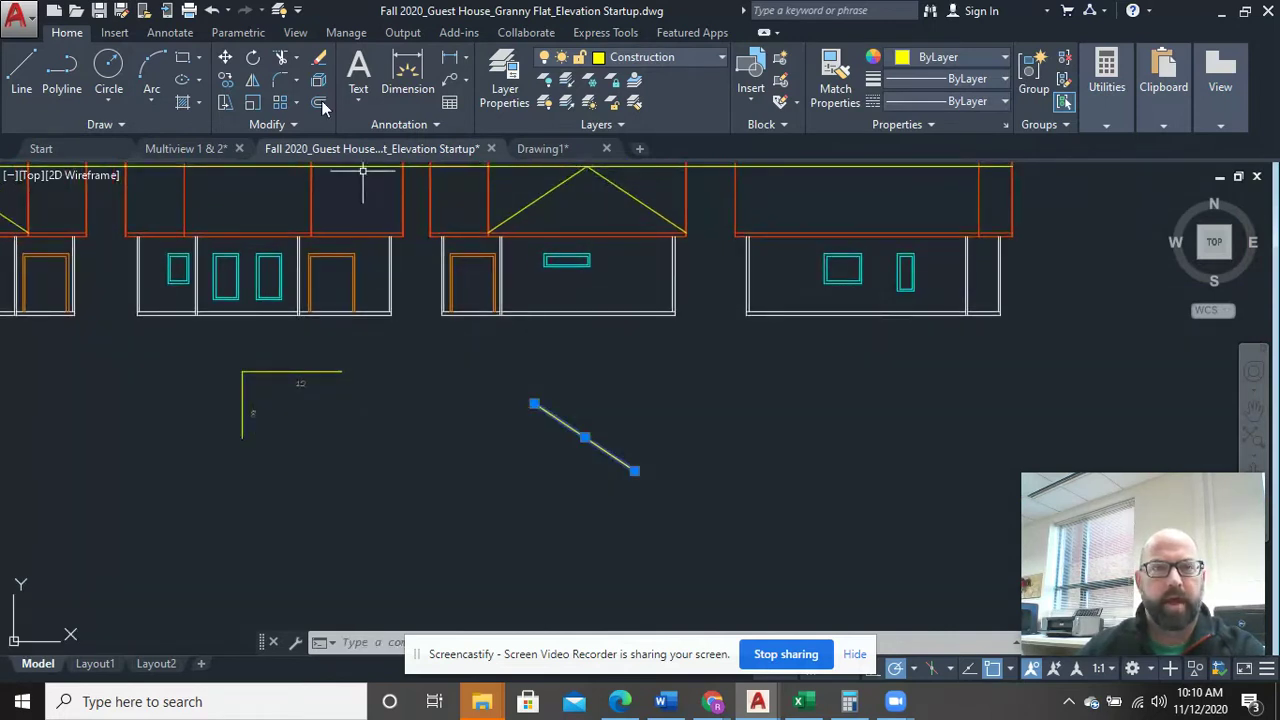
click(253, 88)
click(496, 373)
click(497, 442)
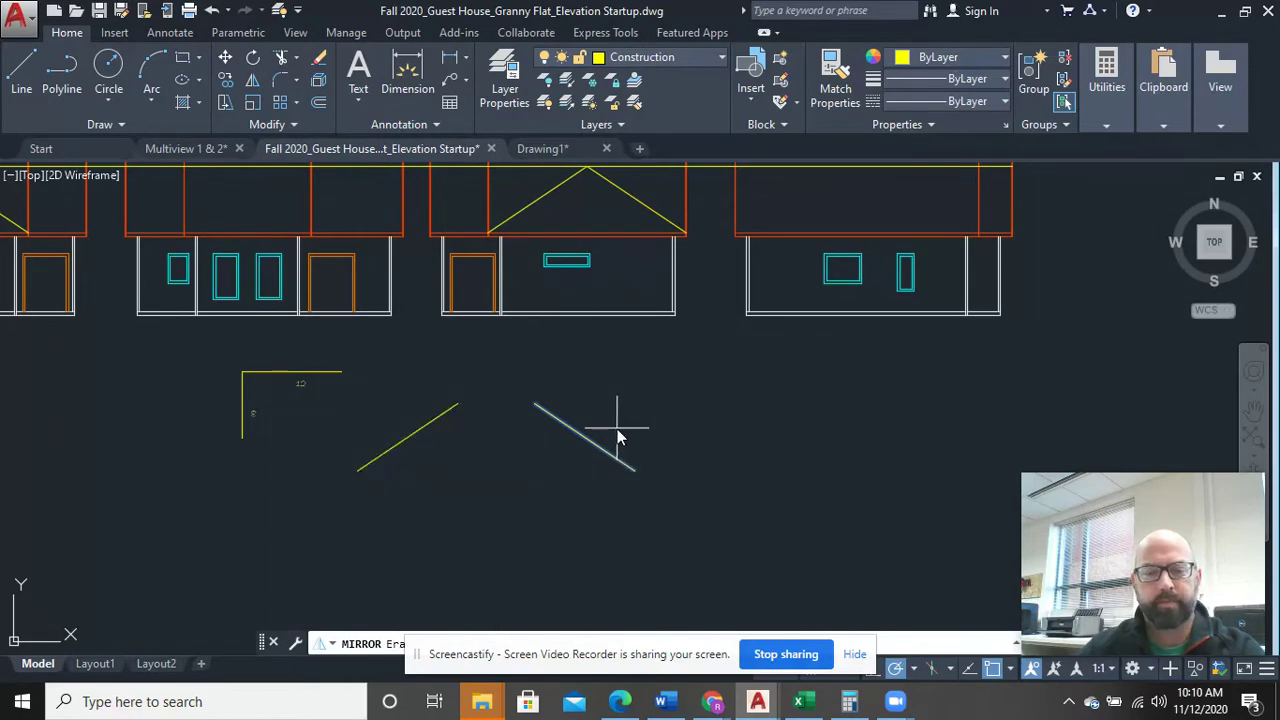
key(Return)
Copy the left slope line from its lower end to the wall intersection
middle_drag(494, 434, 697, 490)
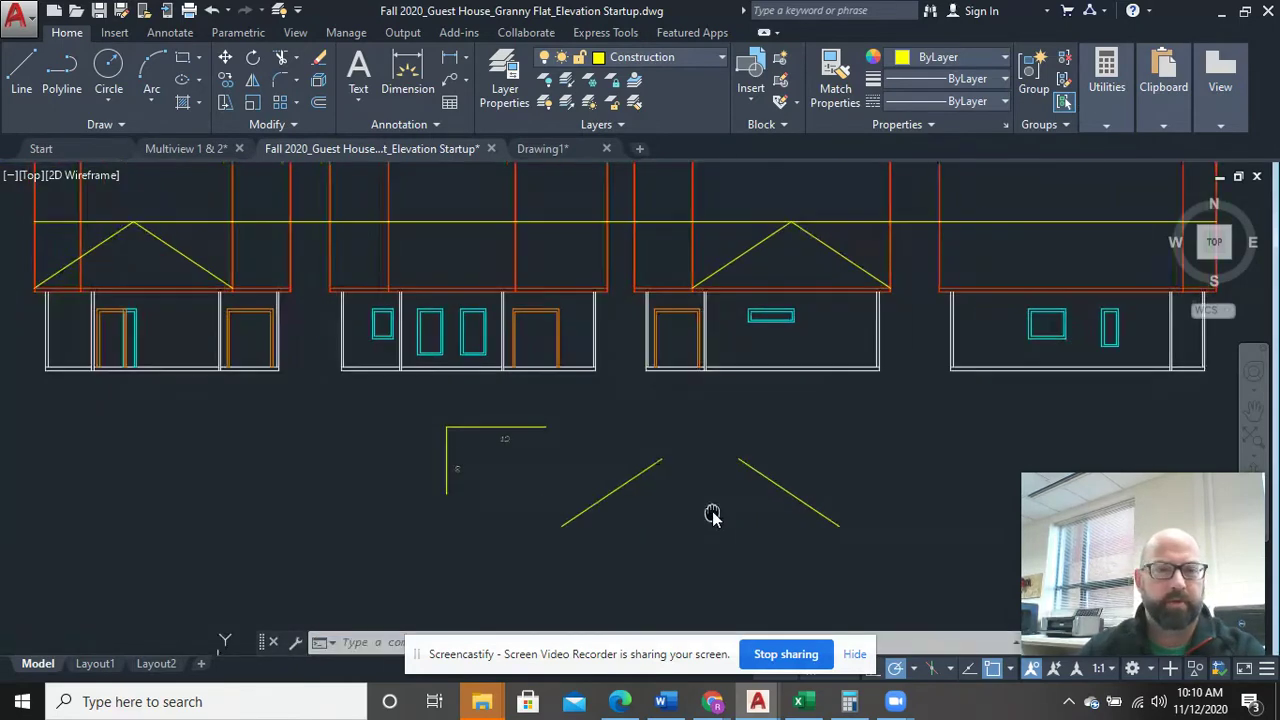
click(662, 524)
click(572, 450)
right_click(657, 432)
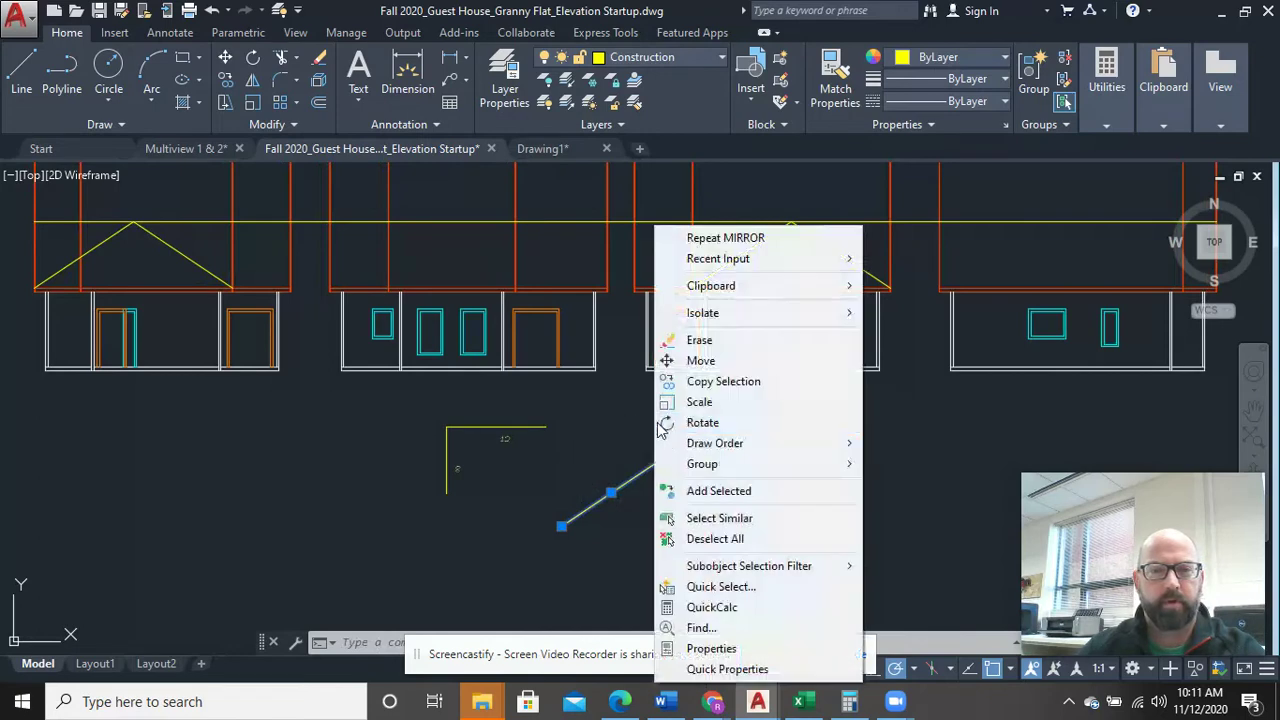
click(700, 381)
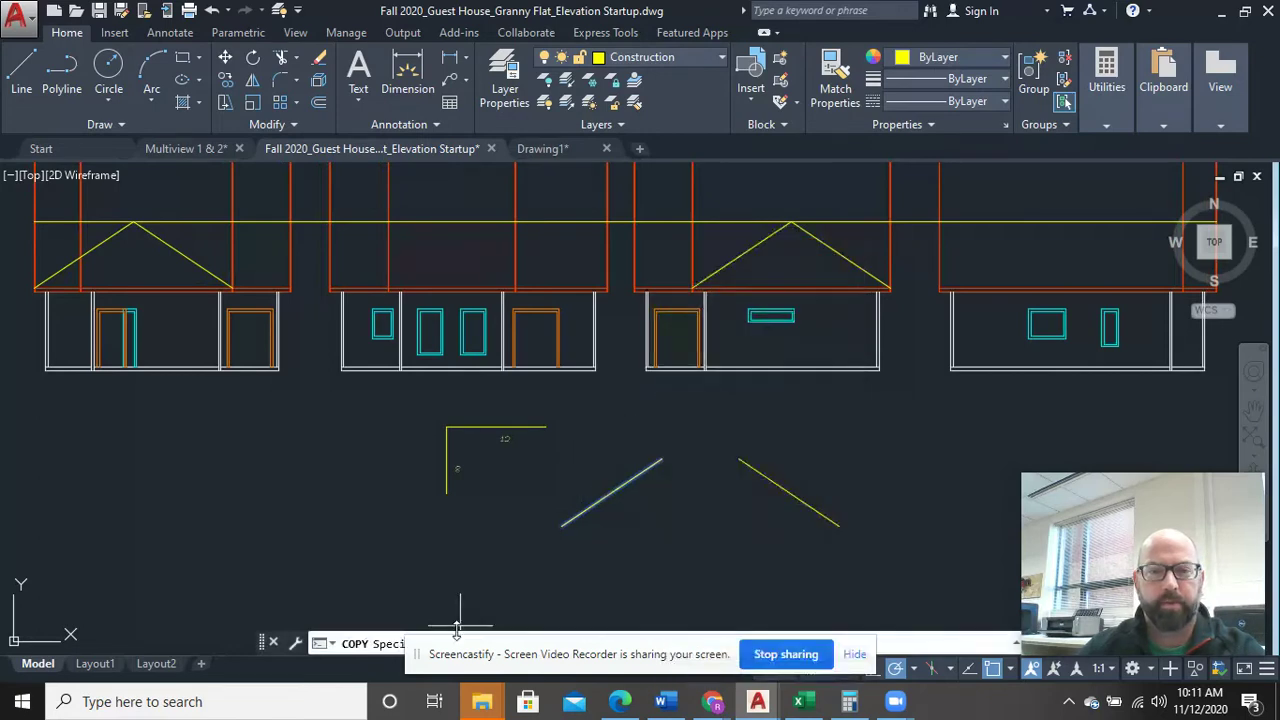
click(570, 524)
scroll(391, 286, up, 5)
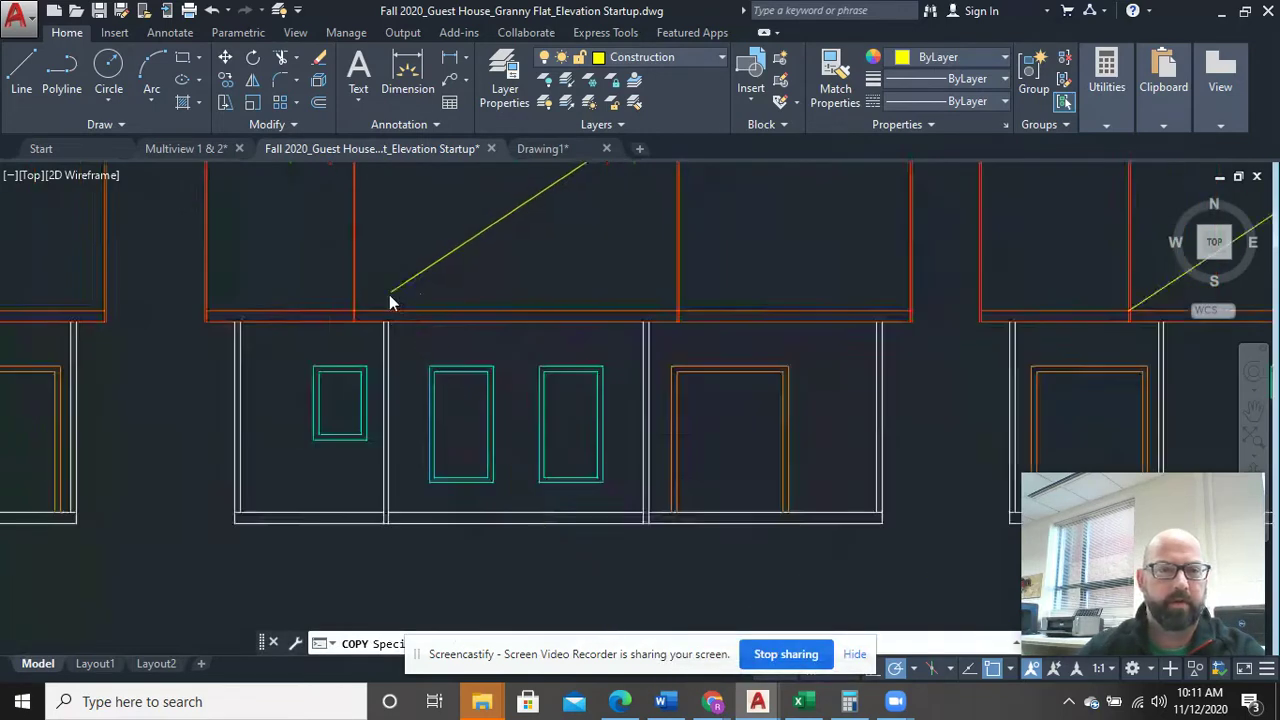
scroll(355, 322, up, 4)
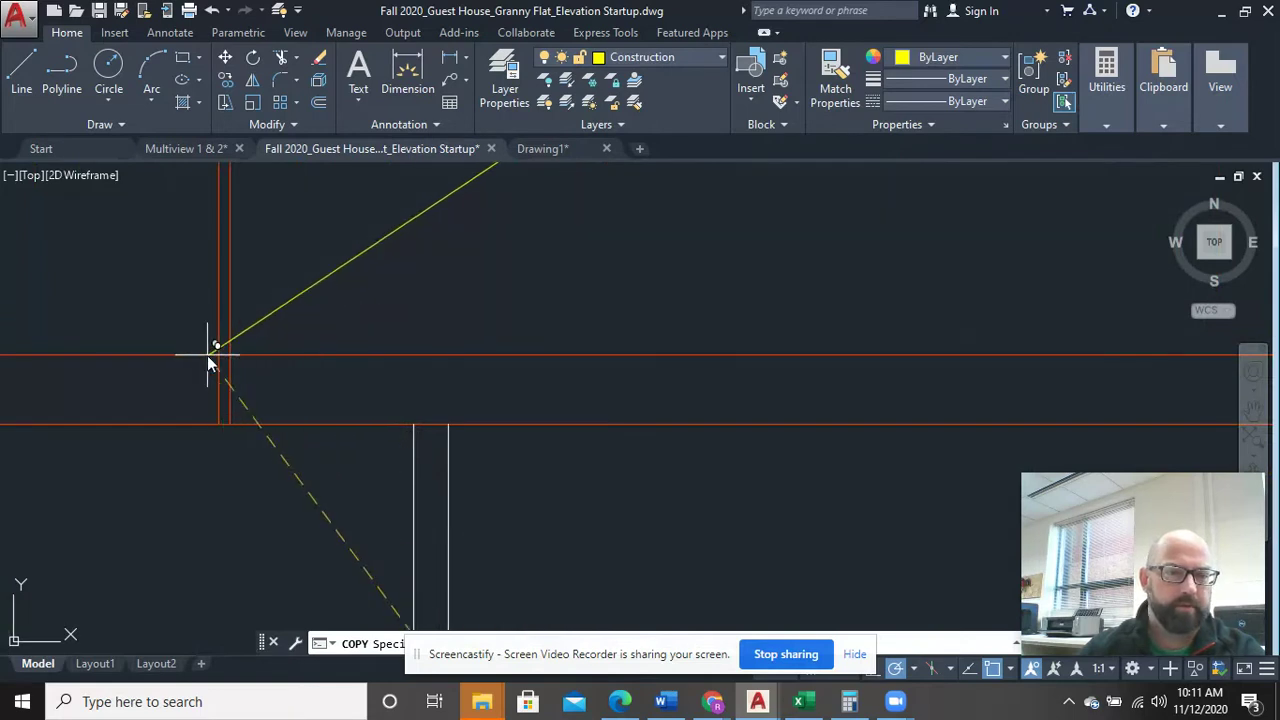
click(214, 356)
right_click(504, 327)
click(530, 341)
scroll(532, 342, down, 5)
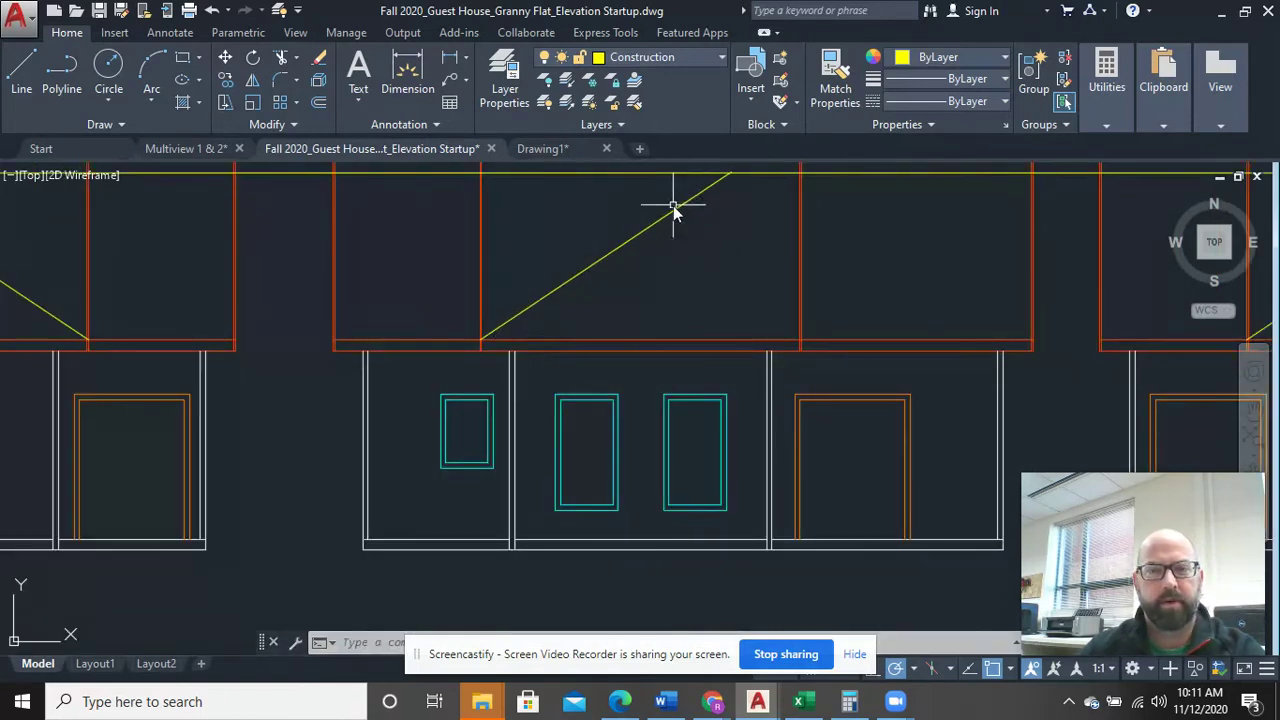
Copy the next elevation's diagonal roof line from its endpoint to the opposite wall intersection
middle_drag(891, 414, 767, 302)
scroll(726, 289, down, 3)
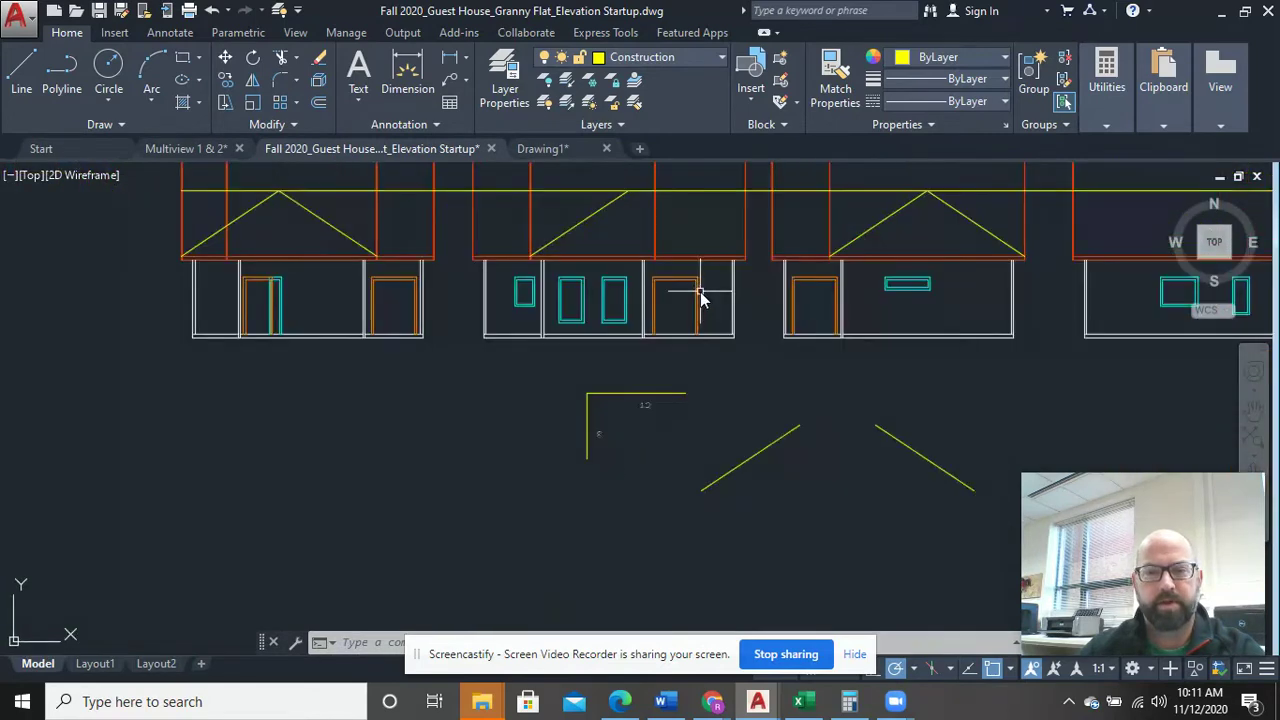
click(914, 514)
click(866, 418)
right_click(866, 418)
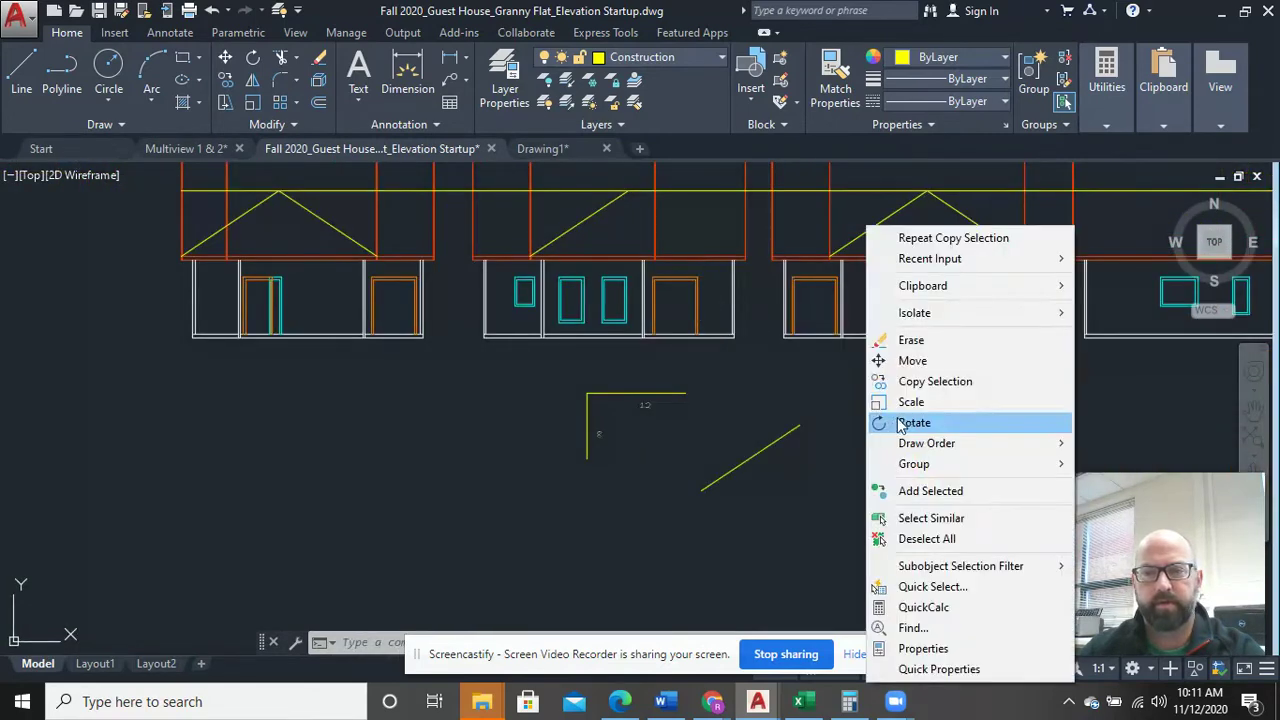
click(925, 383)
click(974, 491)
scroll(700, 258, up, 5)
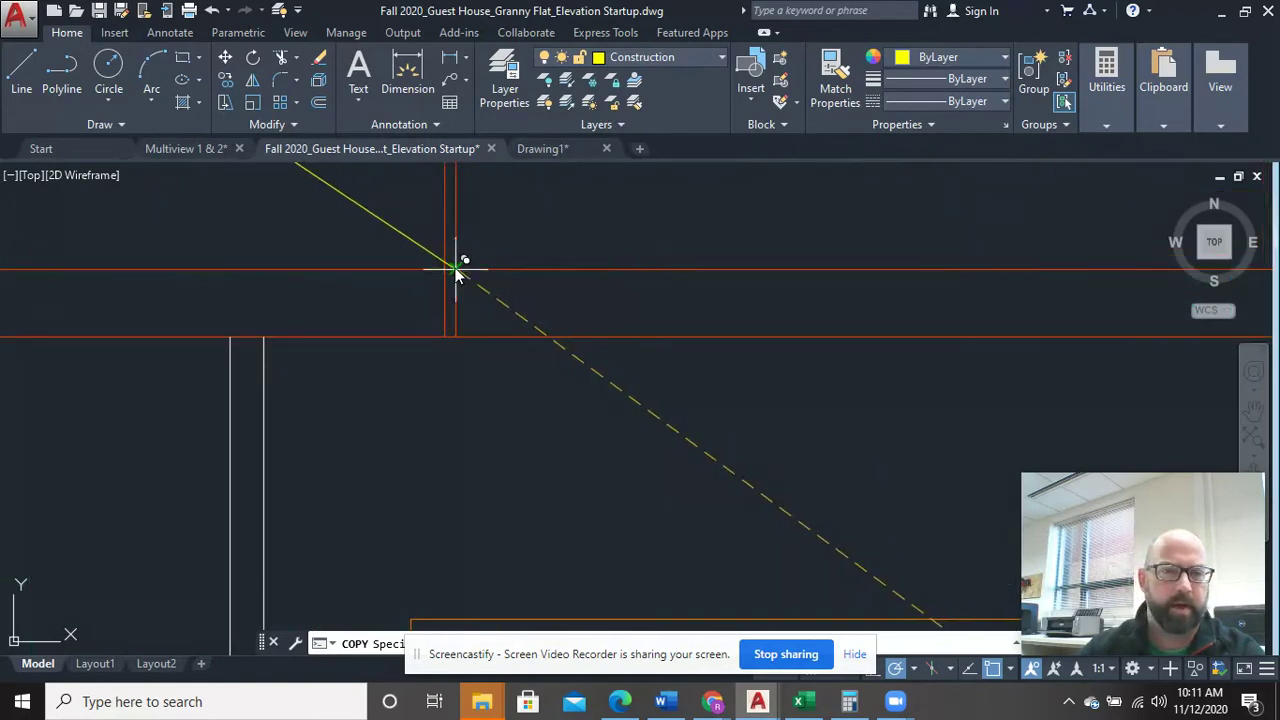
click(455, 270)
right_click(623, 243)
click(648, 246)
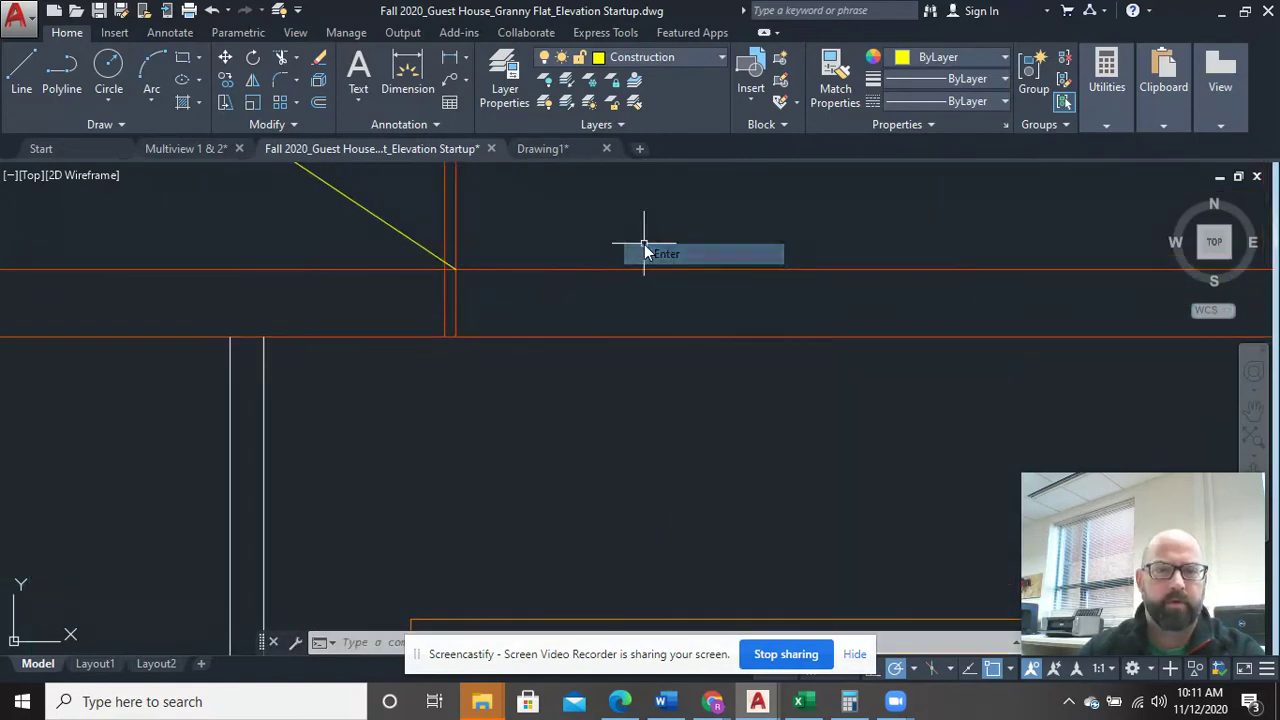
scroll(610, 246, down, 3)
Trim the upper arms of the crossed 8:12 roof lines into a gable peak
middle_drag(601, 245, 706, 457)
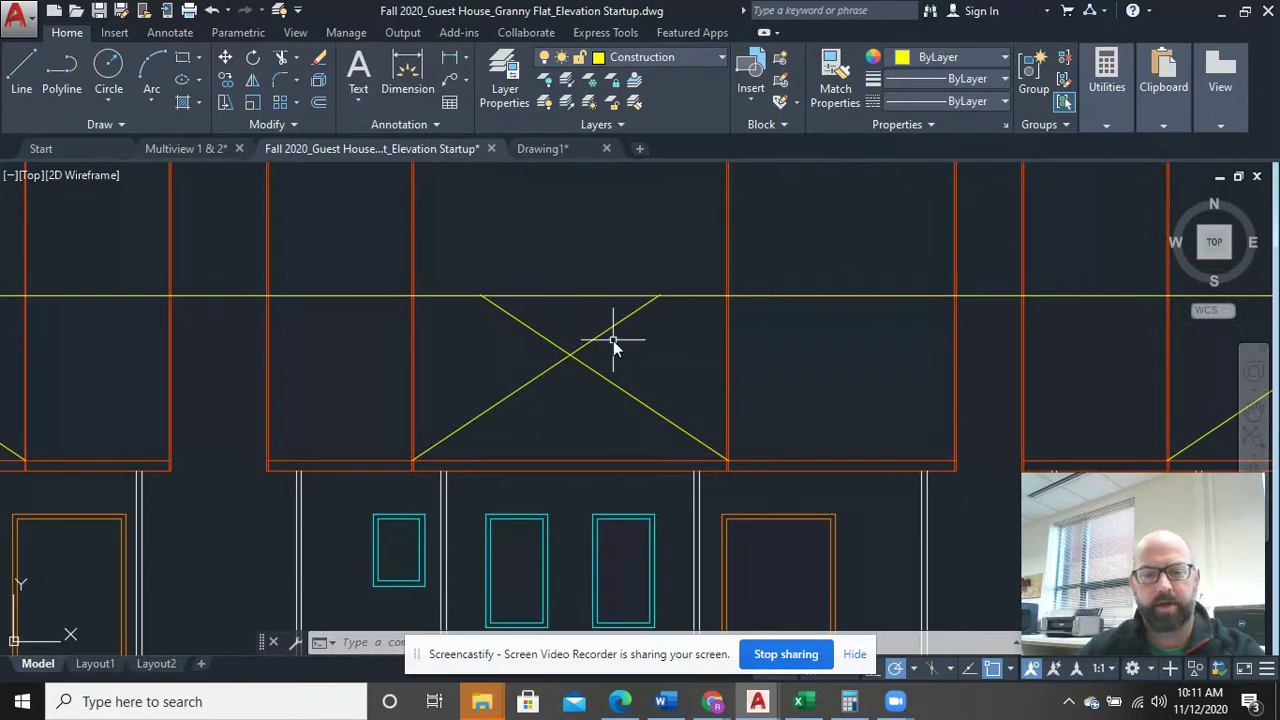
text(t)
drag(618, 340, 491, 329)
right_click(540, 323)
click(572, 331)
click(465, 274)
Delete the leftover yellow segment and draw a vertical helper line from the apex to the horizontal line
click(684, 350)
key(Delete)
scroll(680, 350, down, 4)
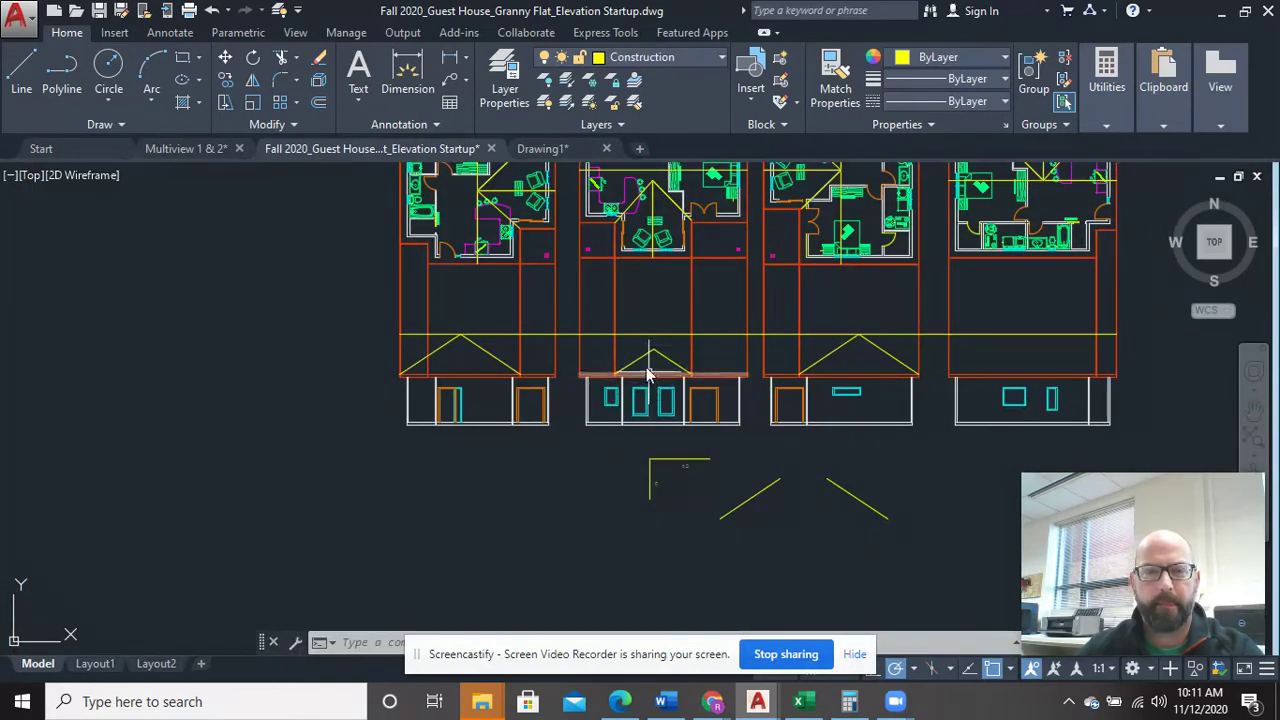
click(22, 68)
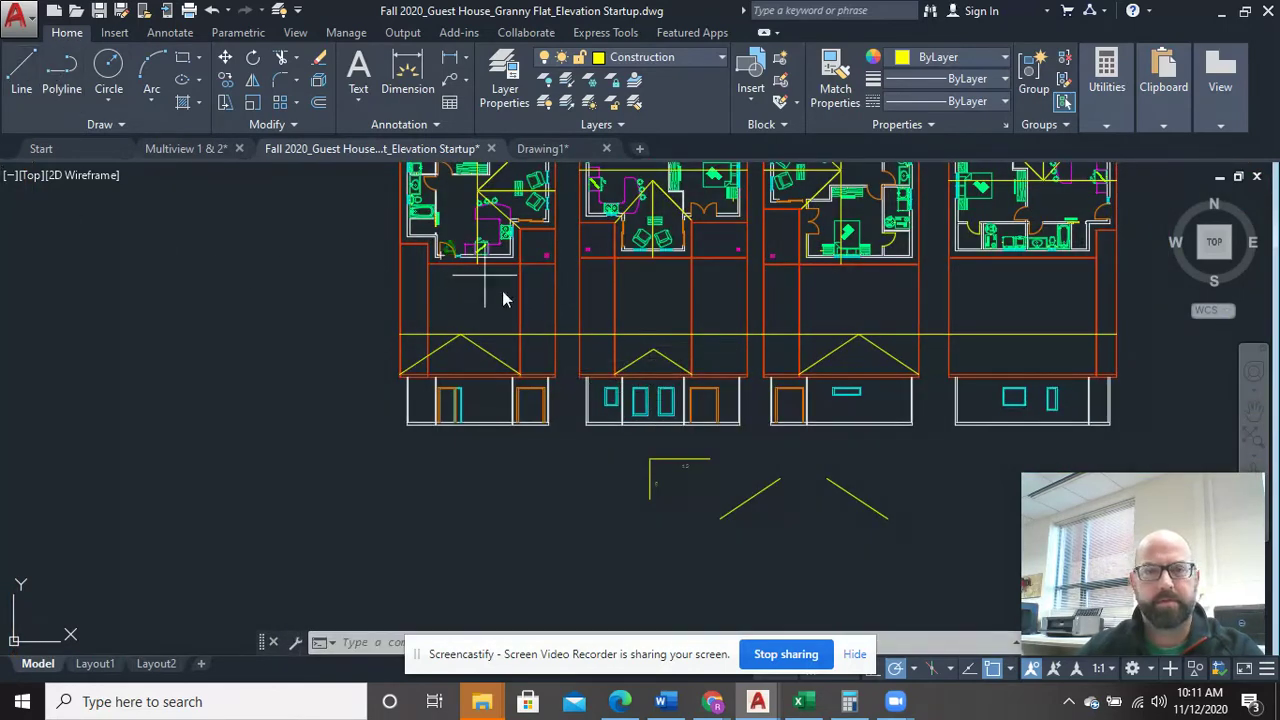
scroll(600, 330, up, 3)
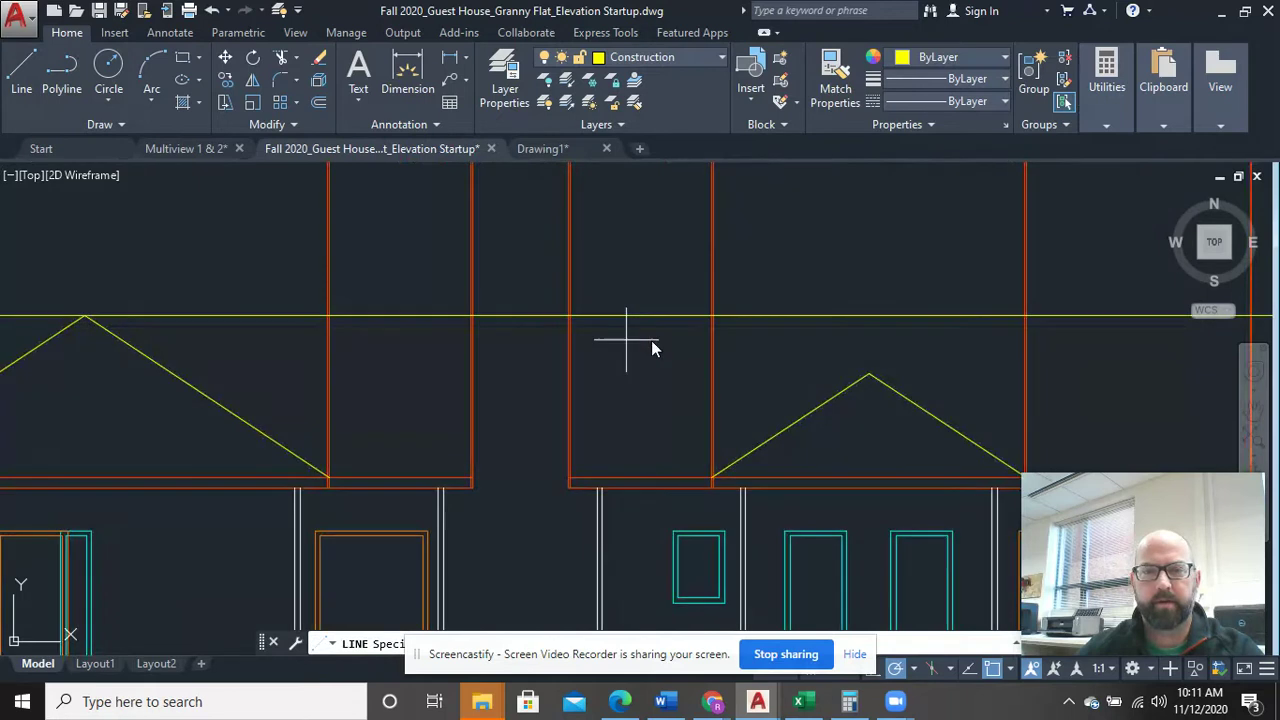
click(868, 377)
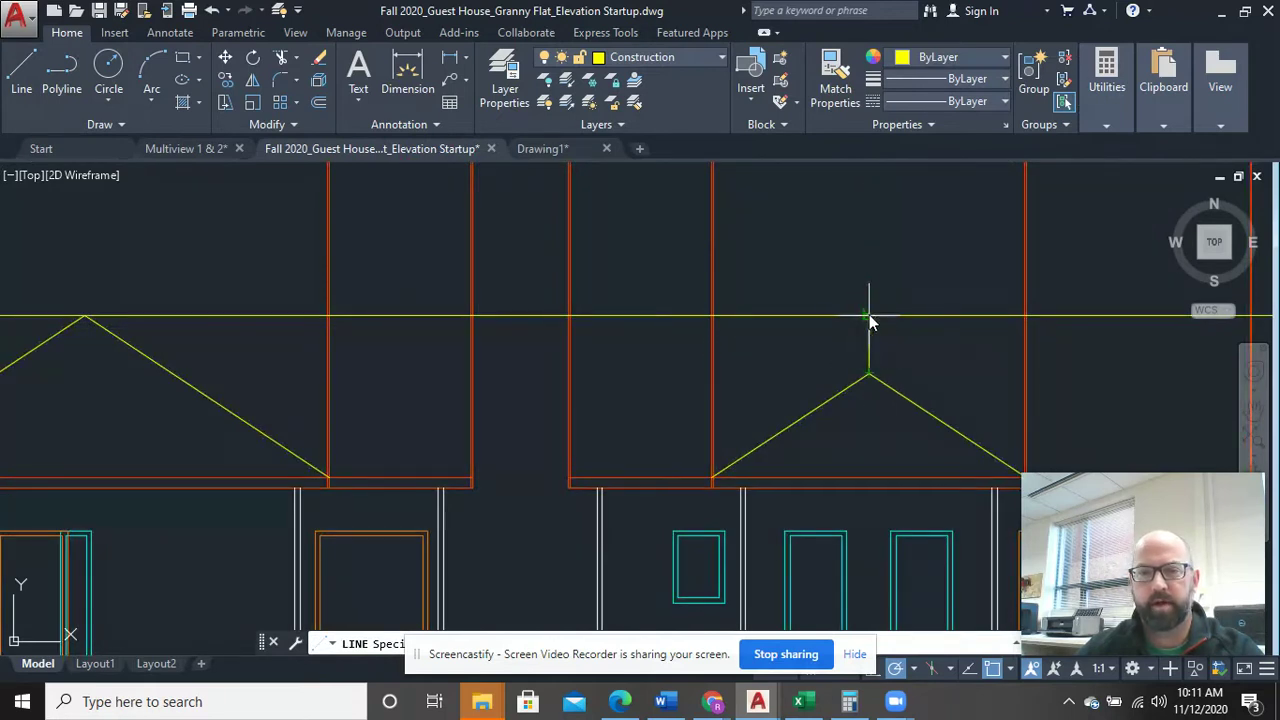
click(868, 317)
right_click(898, 258)
click(908, 268)
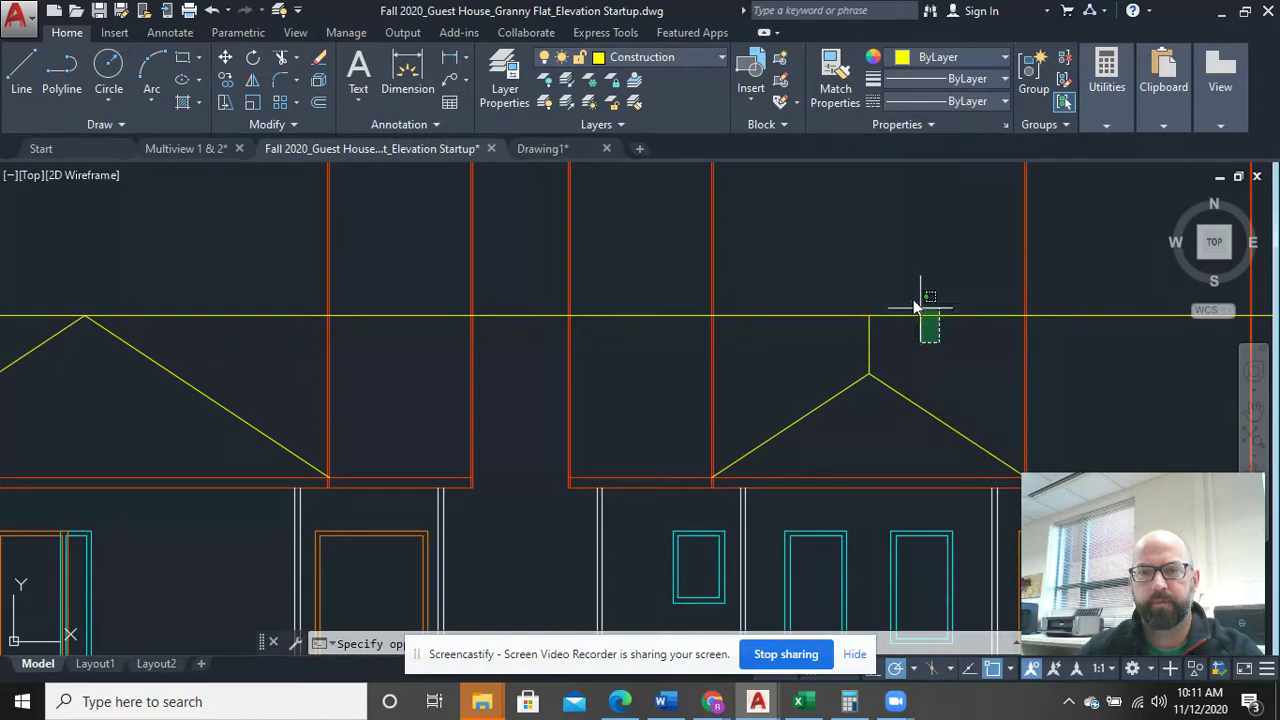
Copy the horizontal yellow line from the helper's top down to the gable apex
right_click(904, 293)
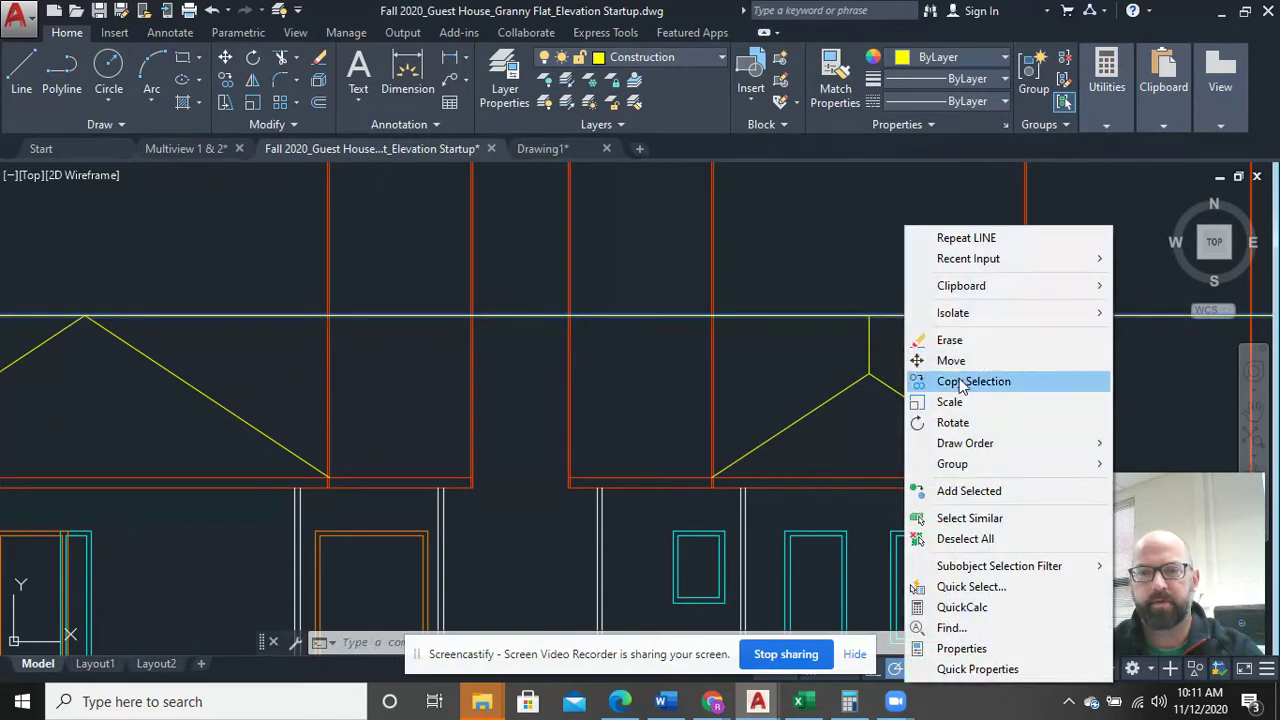
click(960, 362)
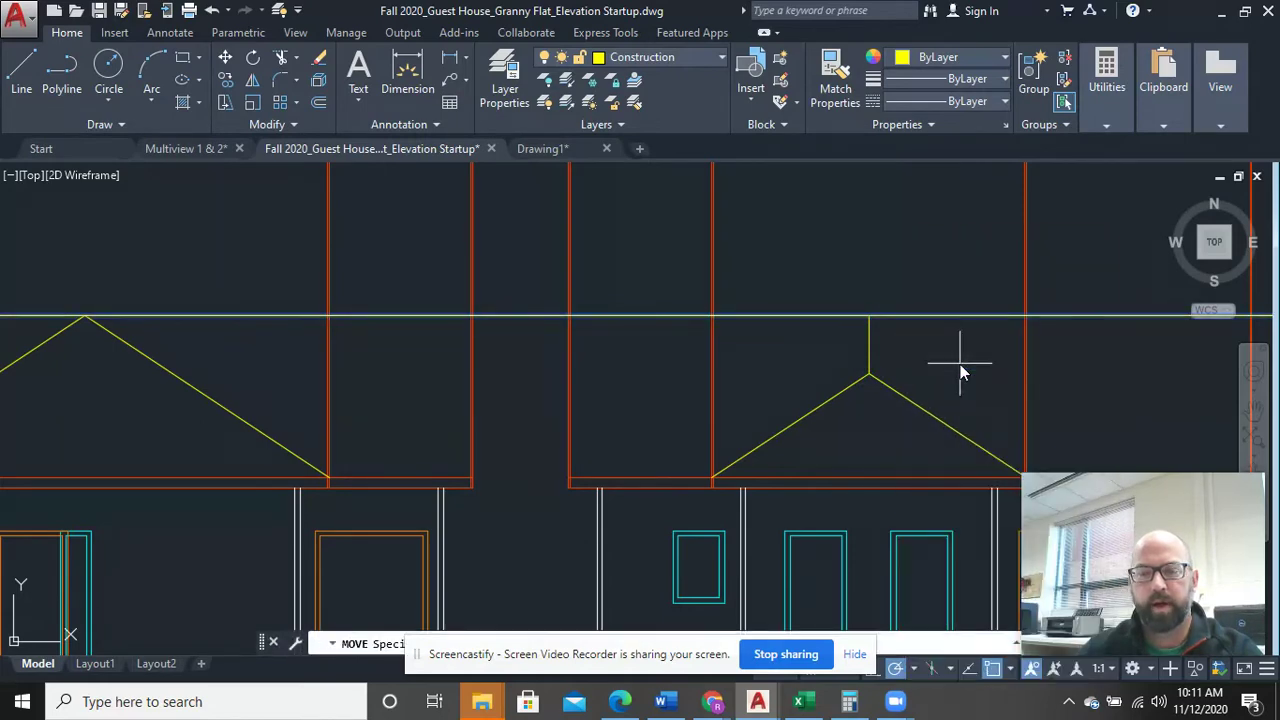
click(929, 288)
right_click(931, 288)
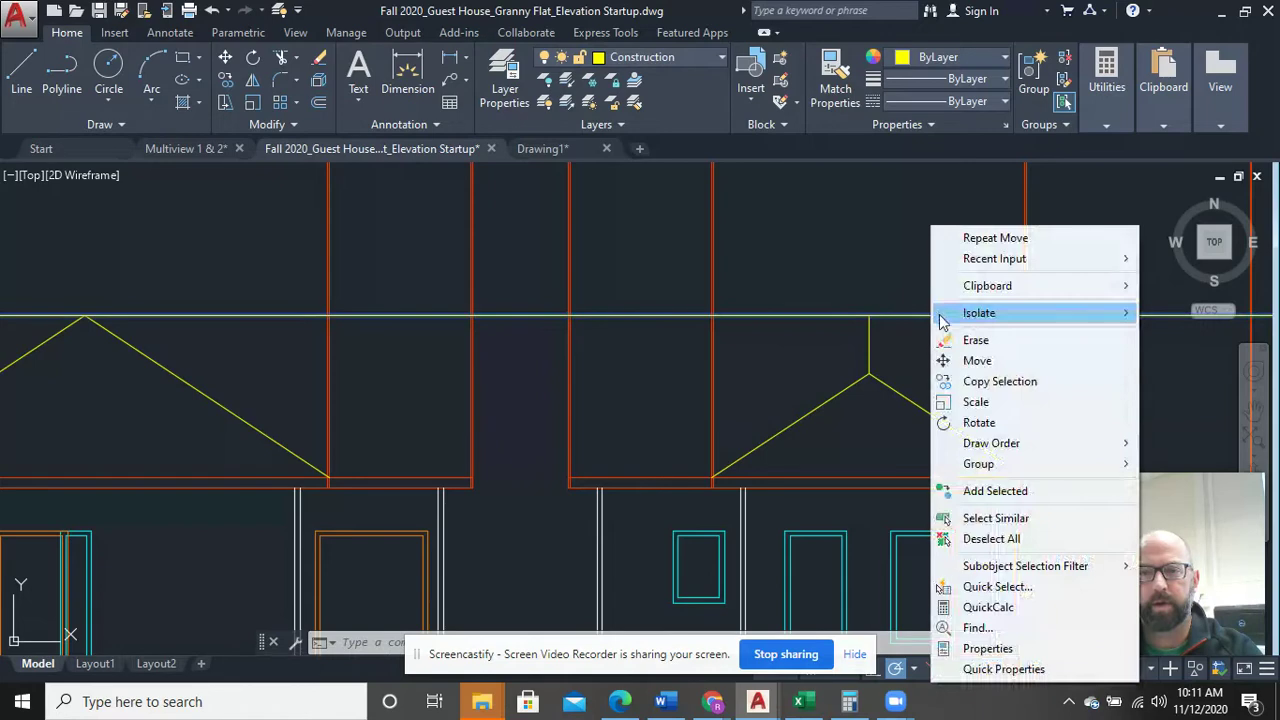
click(958, 381)
click(870, 318)
click(870, 373)
right_click(883, 266)
click(900, 279)
Delete the short vertical helper line
click(869, 356)
key(Delete)
scroll(847, 350, down, 2)
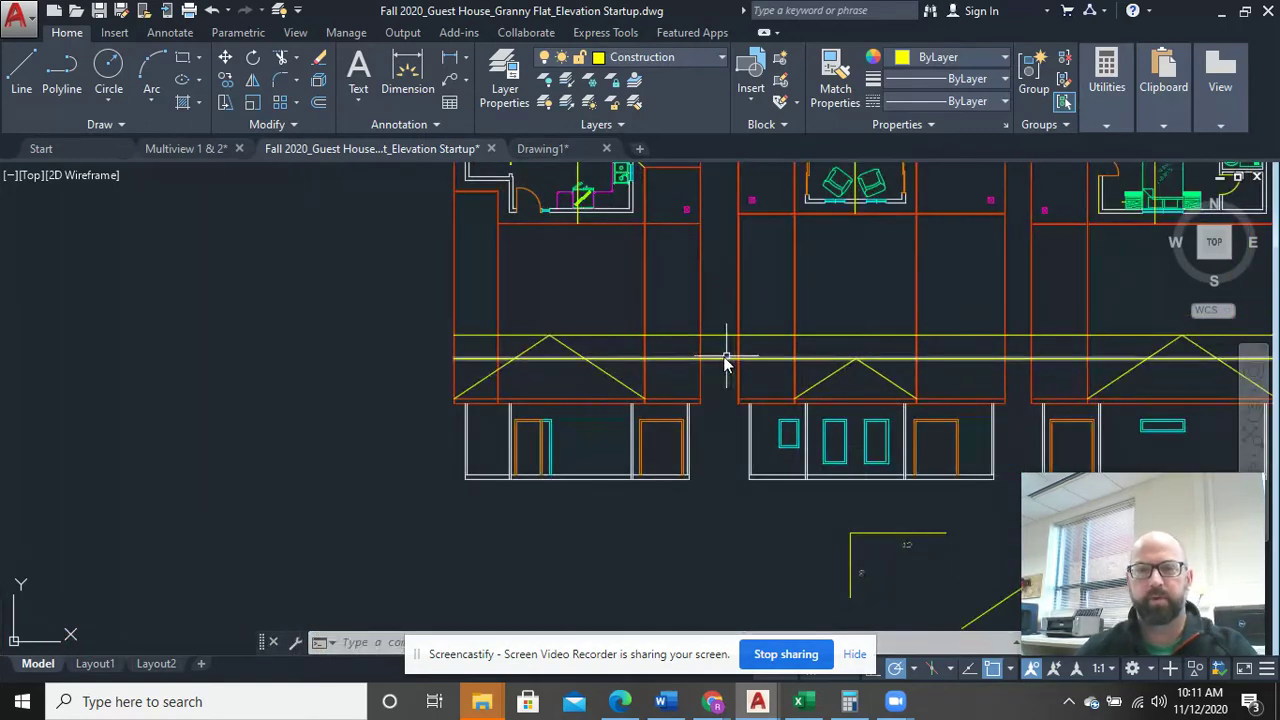
middle_drag(872, 352, 714, 337)
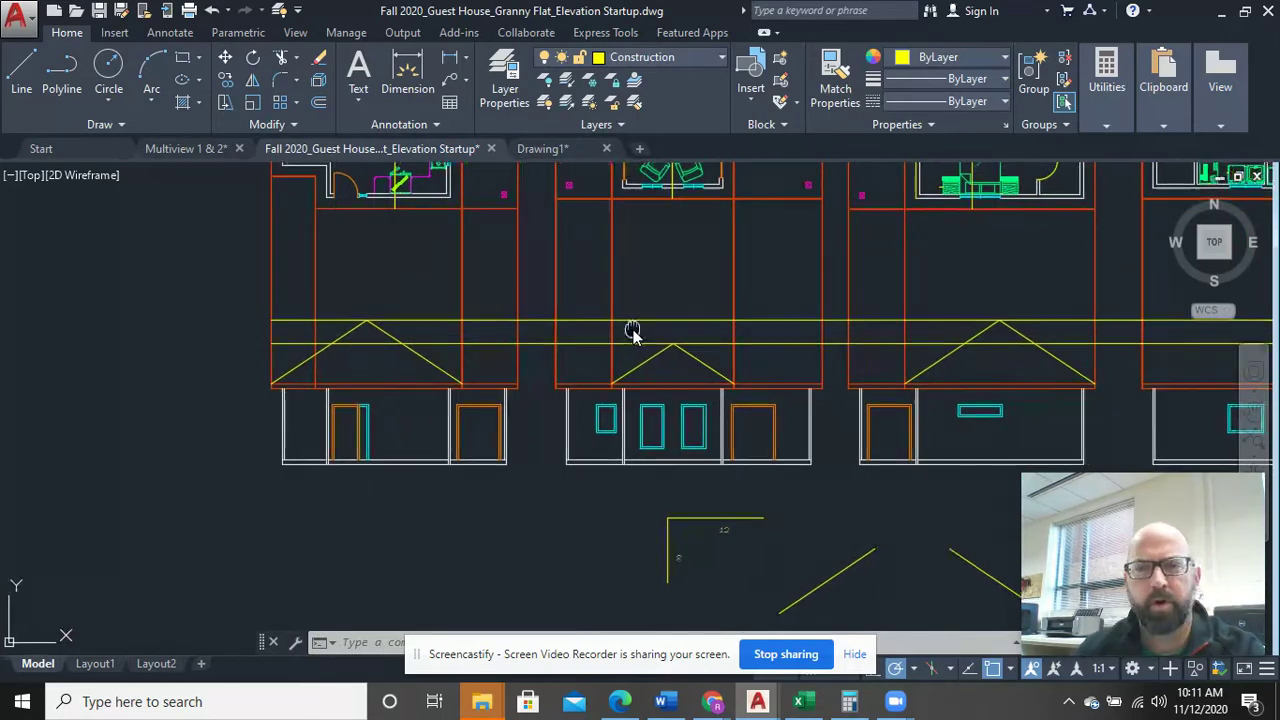
Trim the vertical lines caught in a window across the elevations with TR
middle_drag(631, 331, 476, 356)
text(tr)
key(Return)
middle_drag(575, 352, 443, 351)
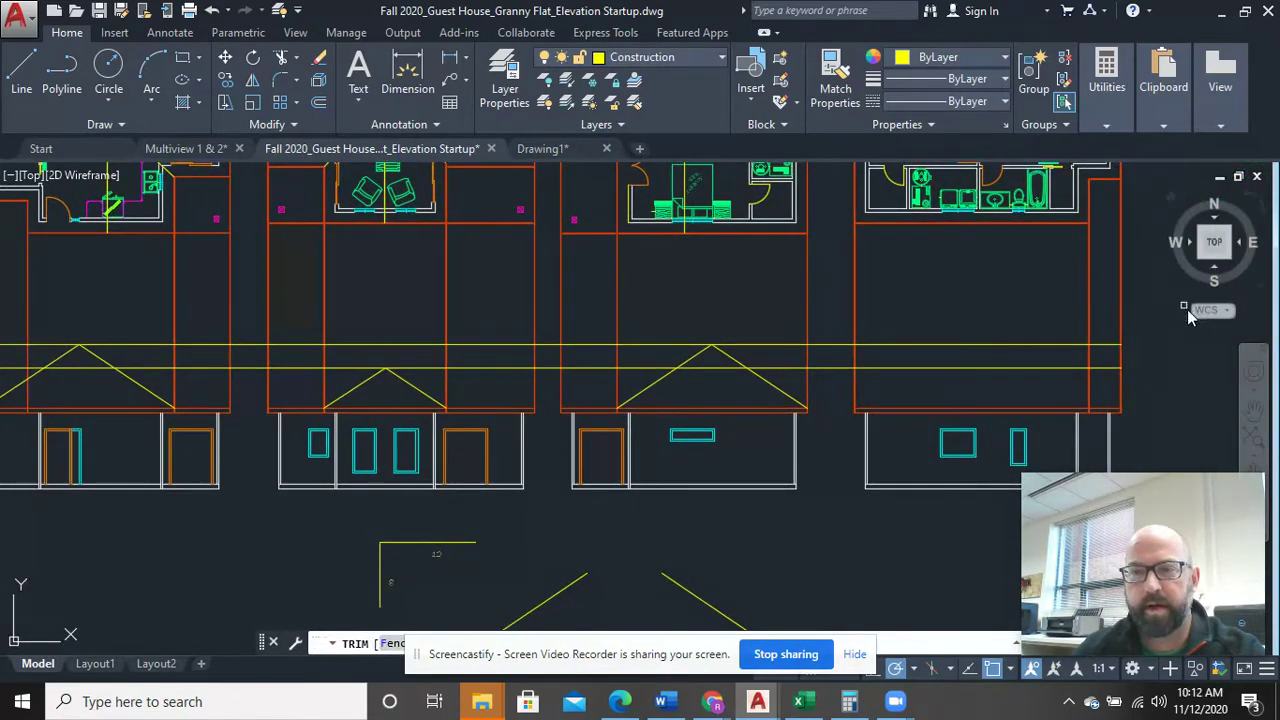
click(1143, 321)
scroll(271, 314, down, 2)
click(52, 303)
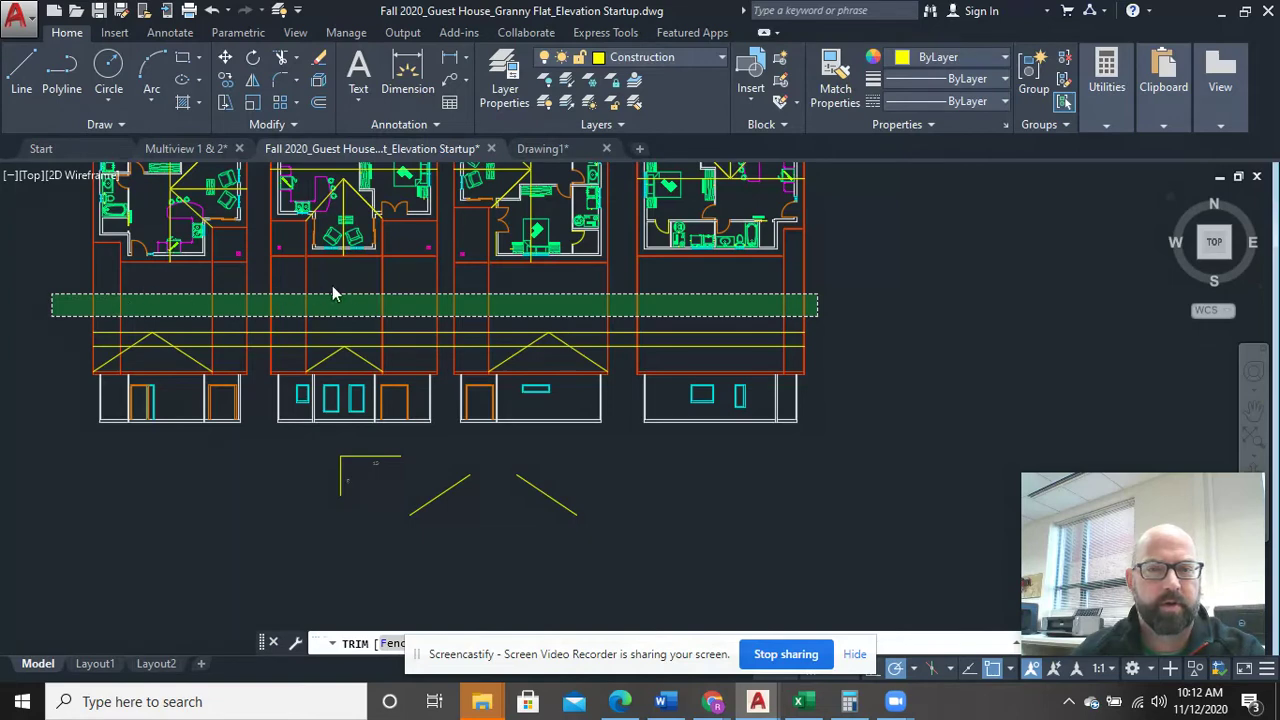
click(105, 293)
right_click(925, 305)
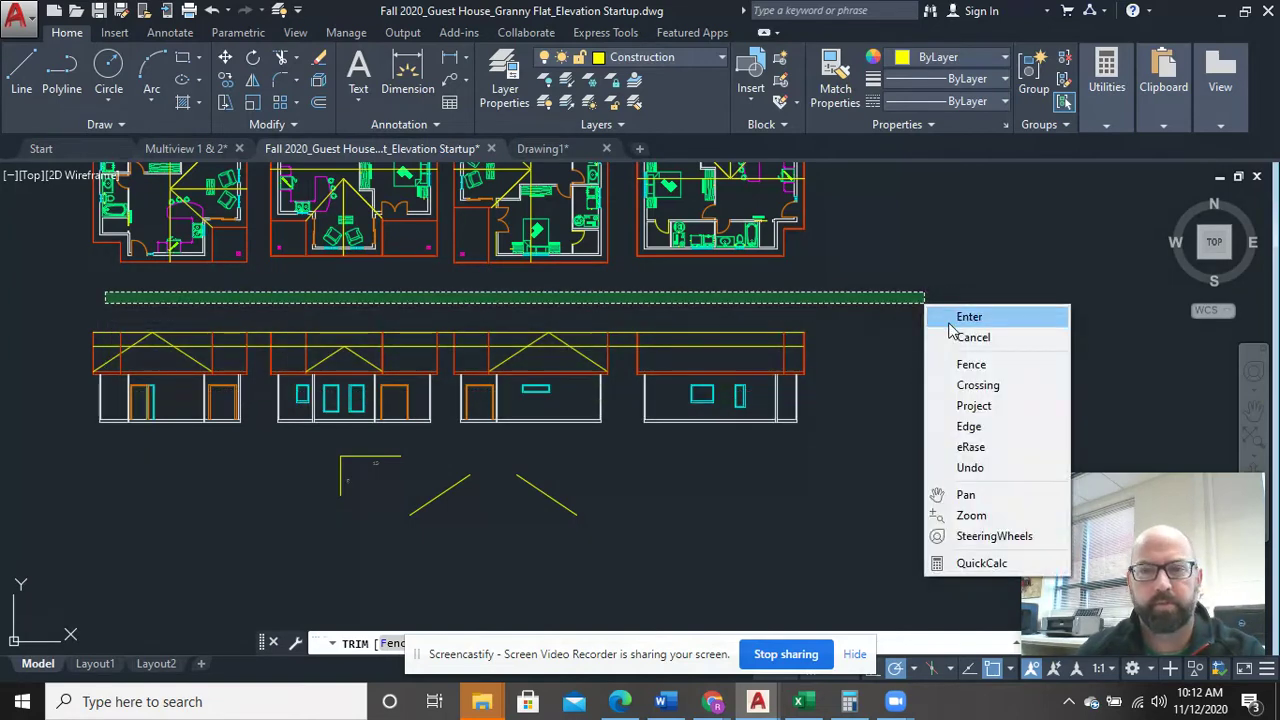
click(931, 318)
click(847, 312)
key(Return)
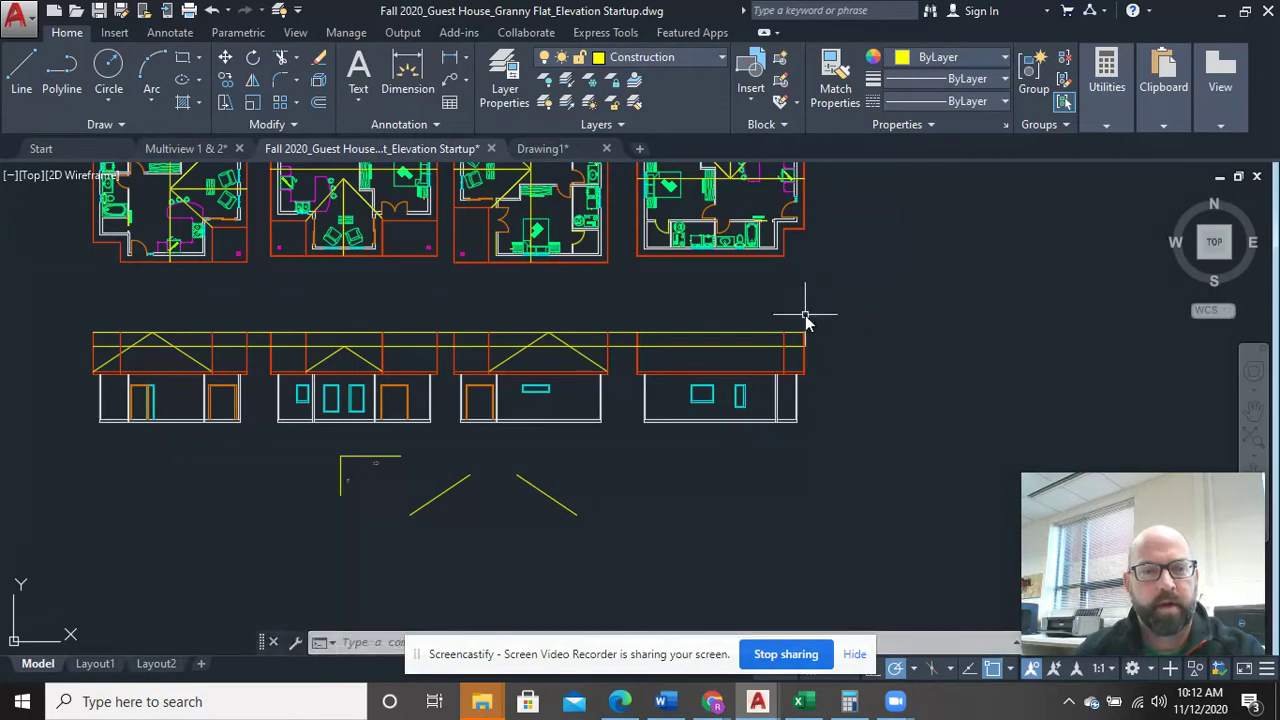
Trim the roof lines spanning the gaps between the middle and left elevations
text(t)
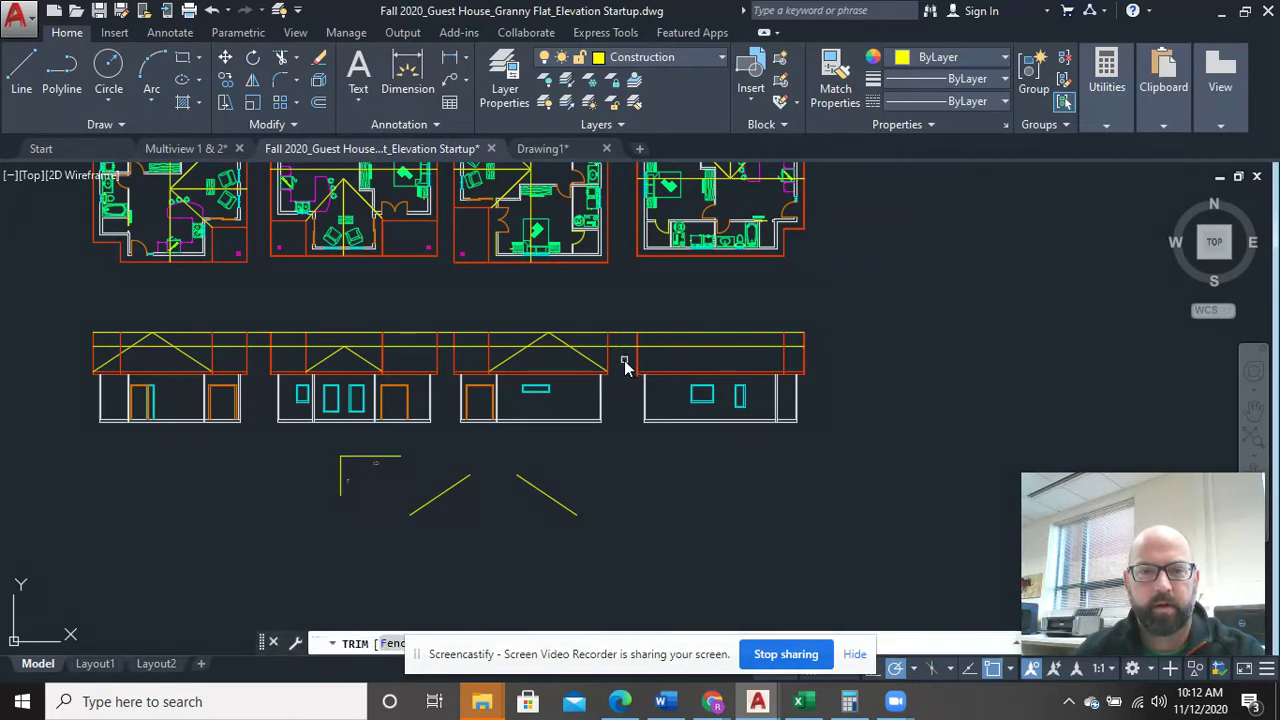
click(621, 358)
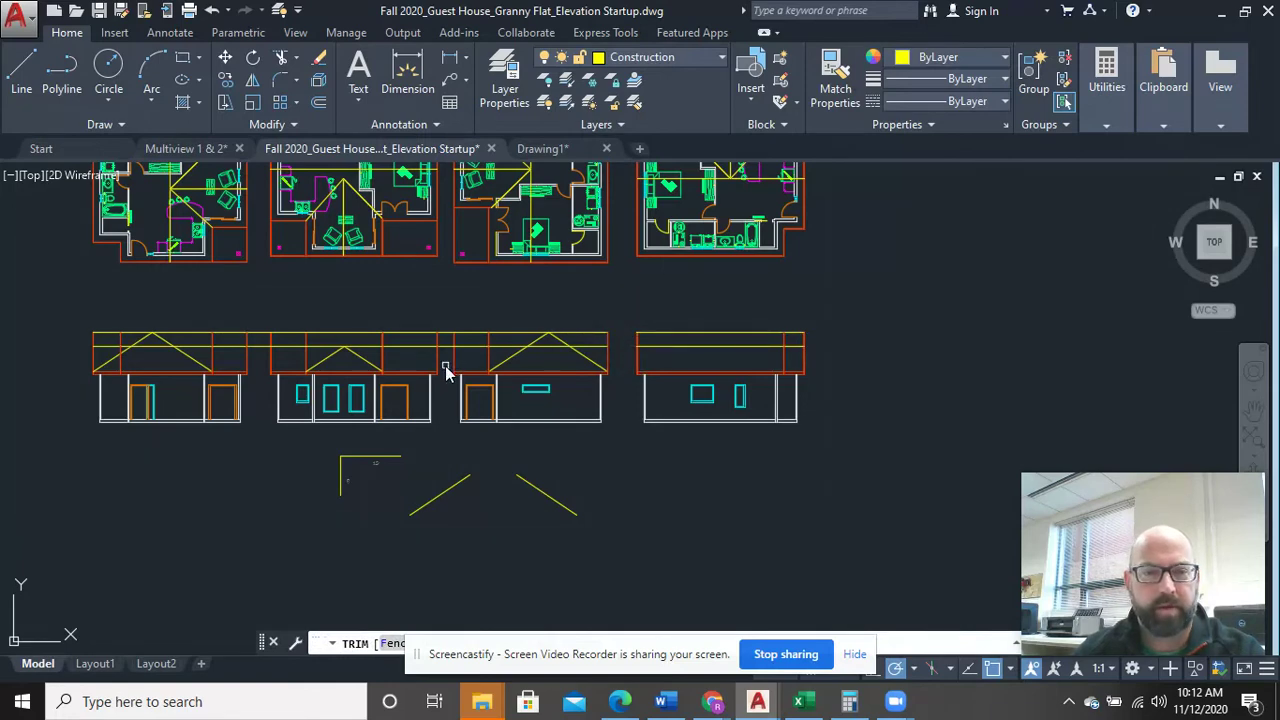
scroll(446, 368, up, 2)
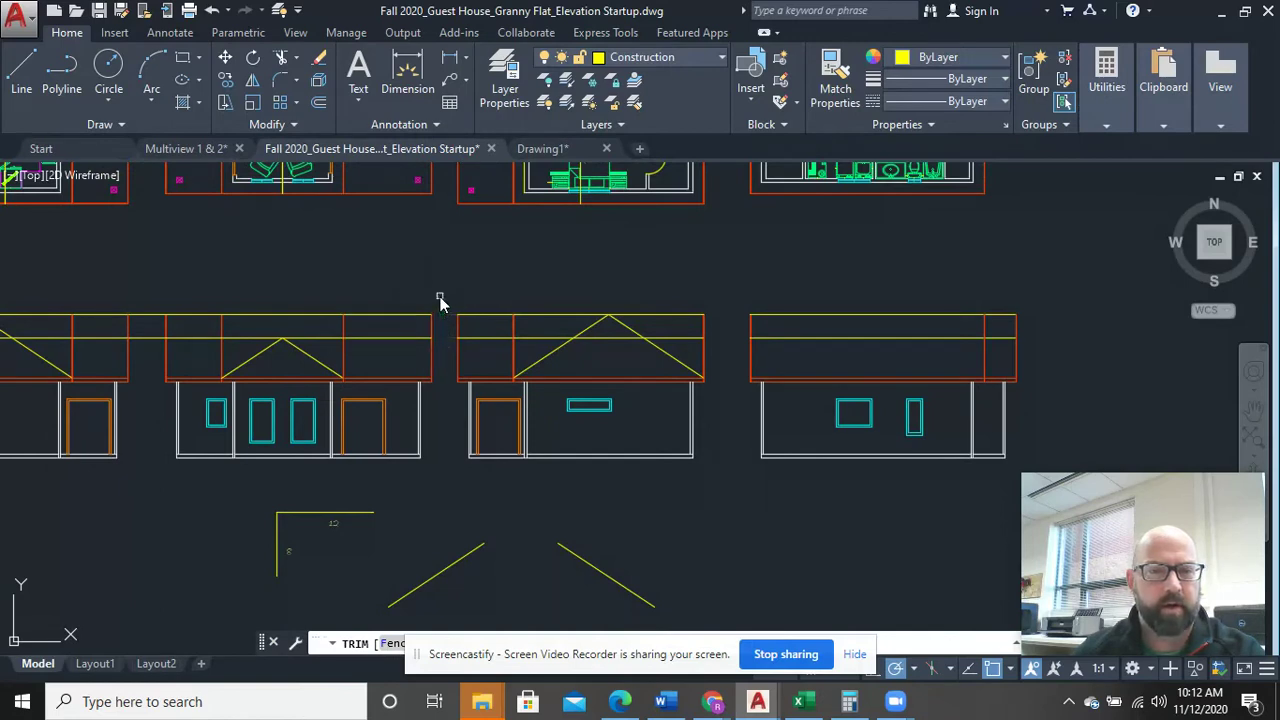
click(155, 350)
key(Return)
middle_drag(199, 281, 317, 307)
scroll(222, 281, down, 2)
scroll(345, 342, up, 3)
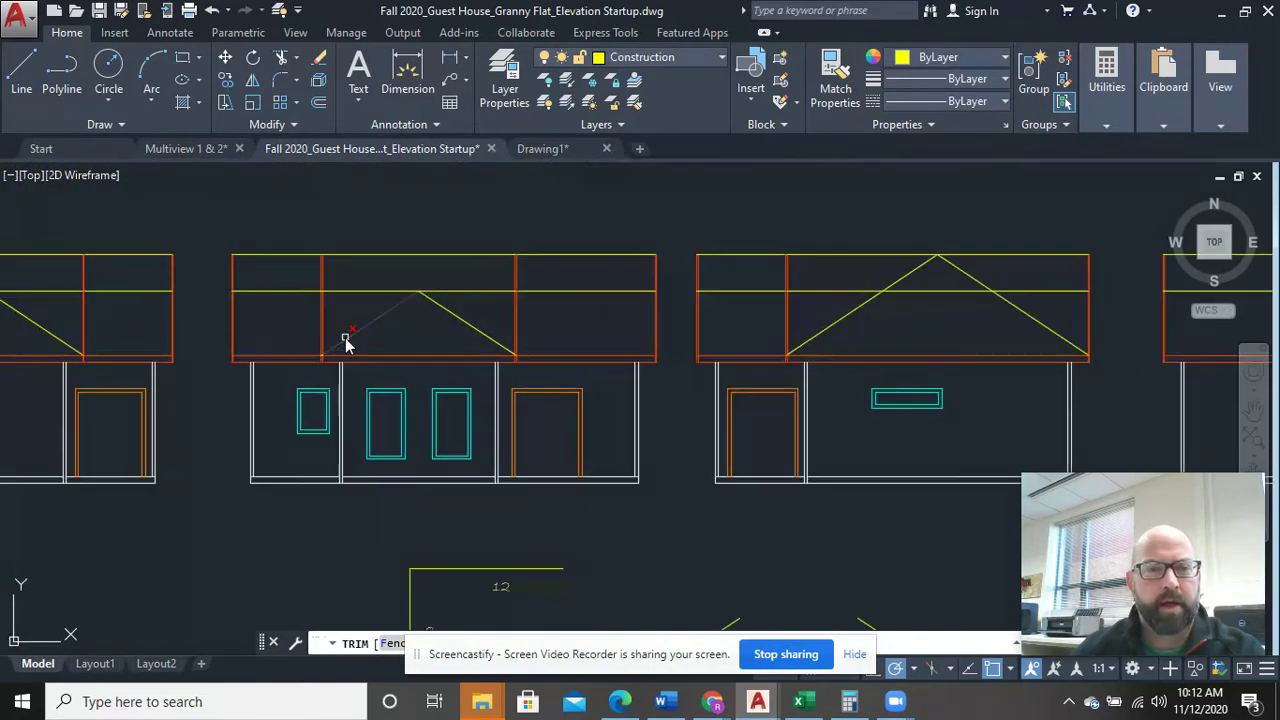
right_click(378, 222)
click(392, 230)
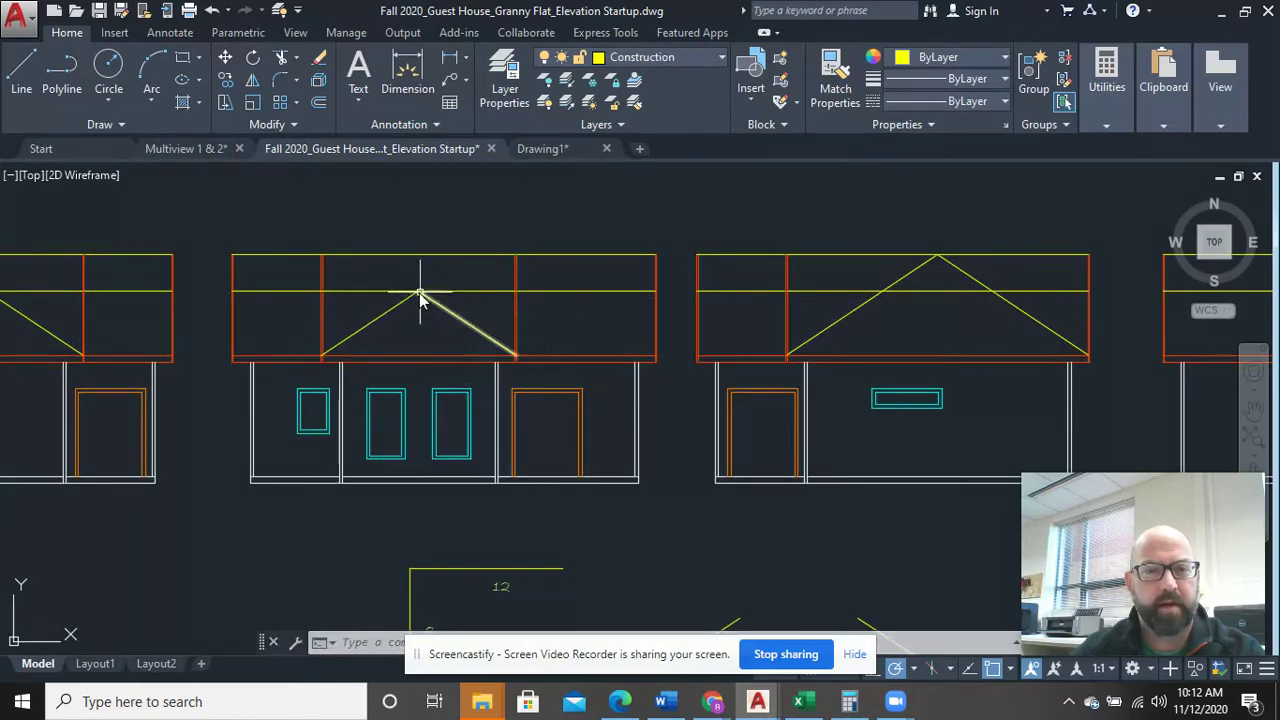
Delete the middle elevation's horizontal roof line
click(435, 292)
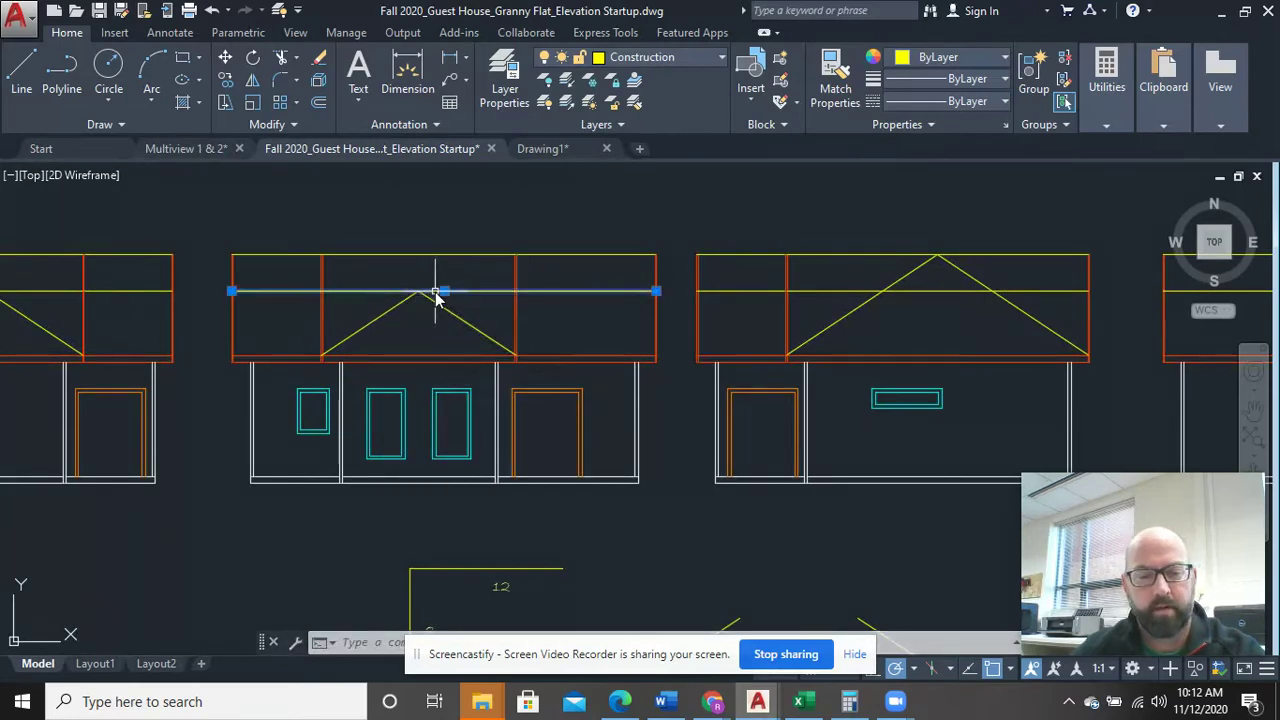
key(Delete)
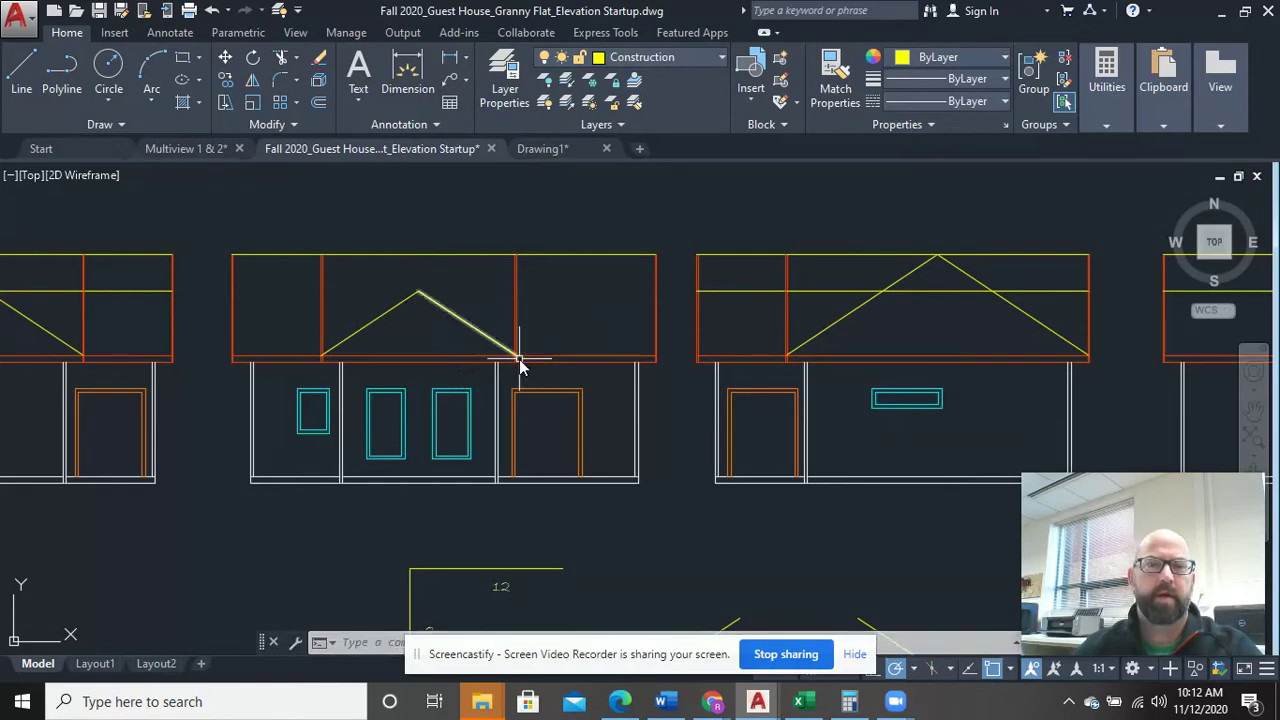
scroll(520, 360, up, 3)
scroll(518, 352, up, 2)
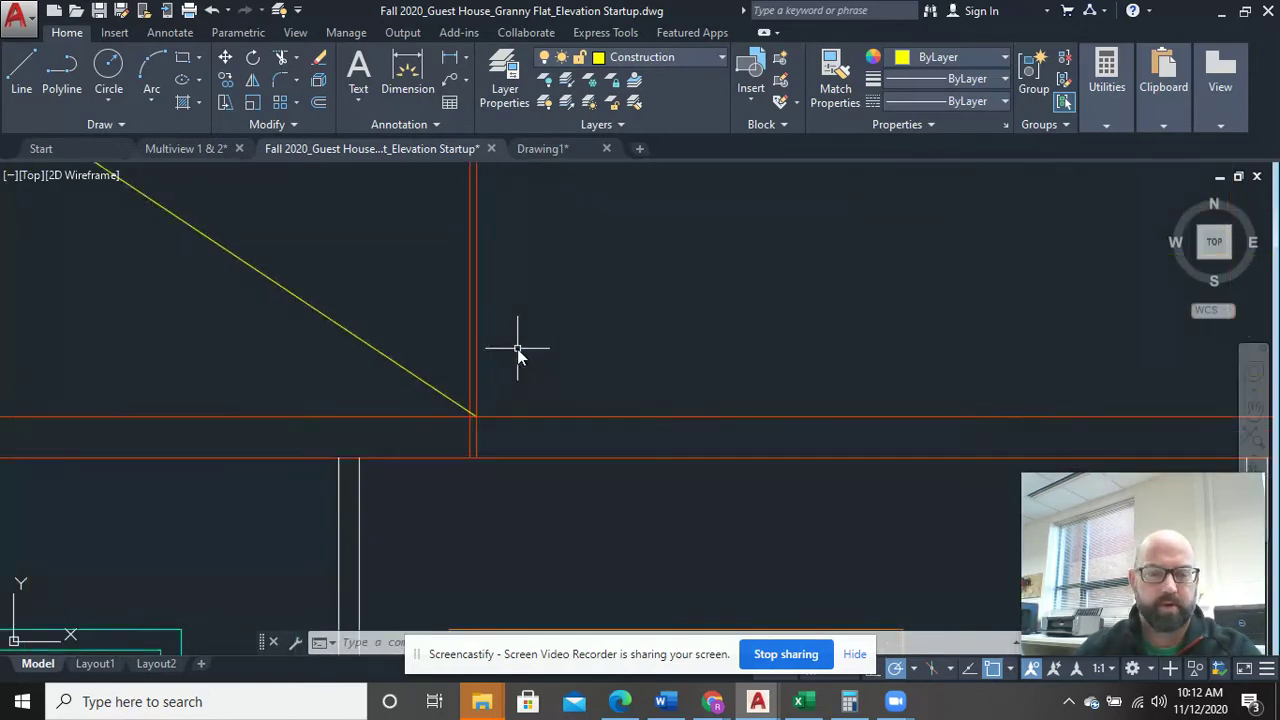
Trim the stray orange lines above the roof corners, including the vertical one left of the roof
text(tr)
key(Return)
click(470, 310)
scroll(463, 309, down, 4)
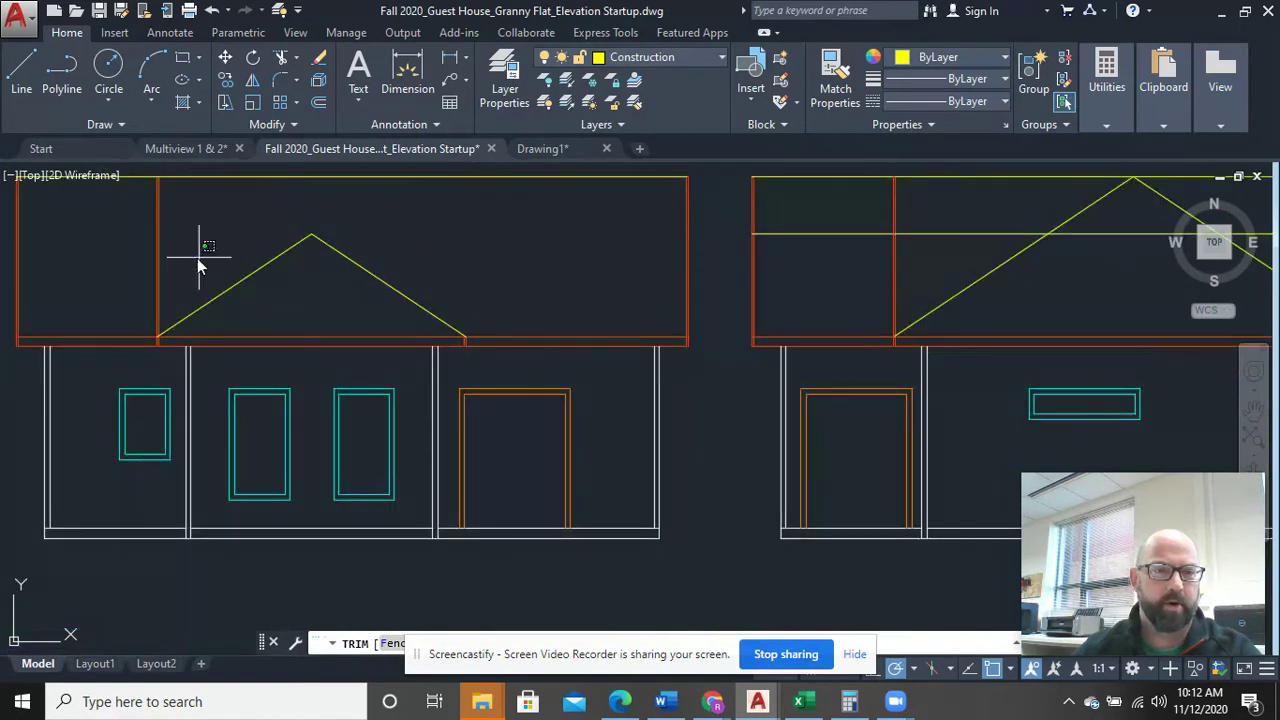
click(198, 250)
click(93, 216)
scroll(160, 290, up, 5)
middle_drag(174, 343, 194, 252)
mouse_move(260, 590)
middle_down()
mouse_move(306, 389)
mouse_move(232, 412)
middle_up()
scroll(207, 430, down, 3)
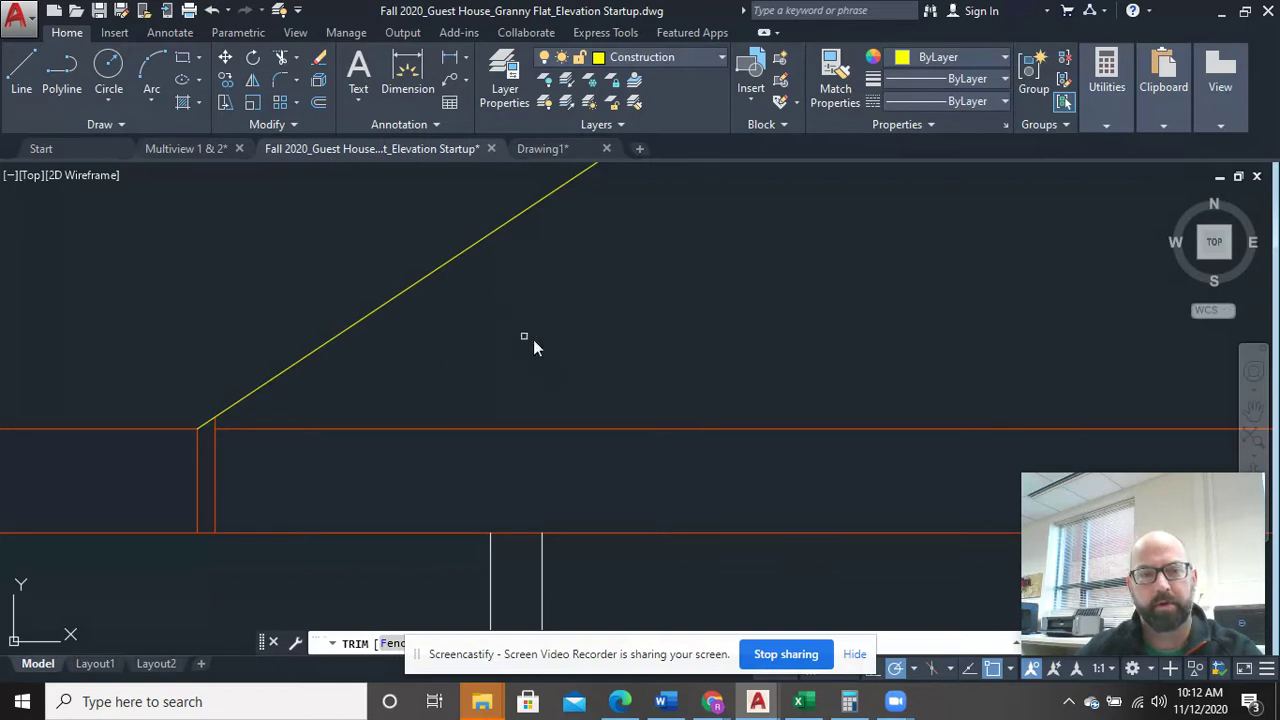
scroll(631, 332, down, 2)
middle_drag(755, 349, 243, 363)
scroll(1016, 385, up, 3)
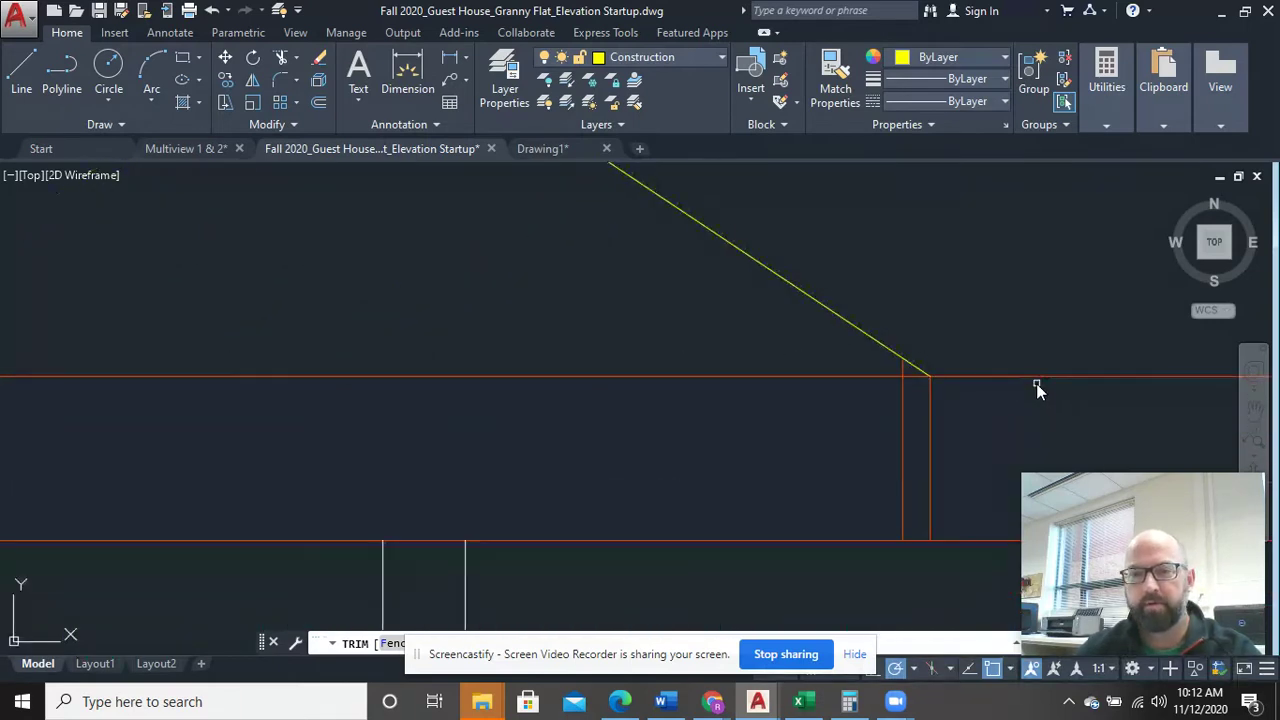
scroll(935, 340, down, 2)
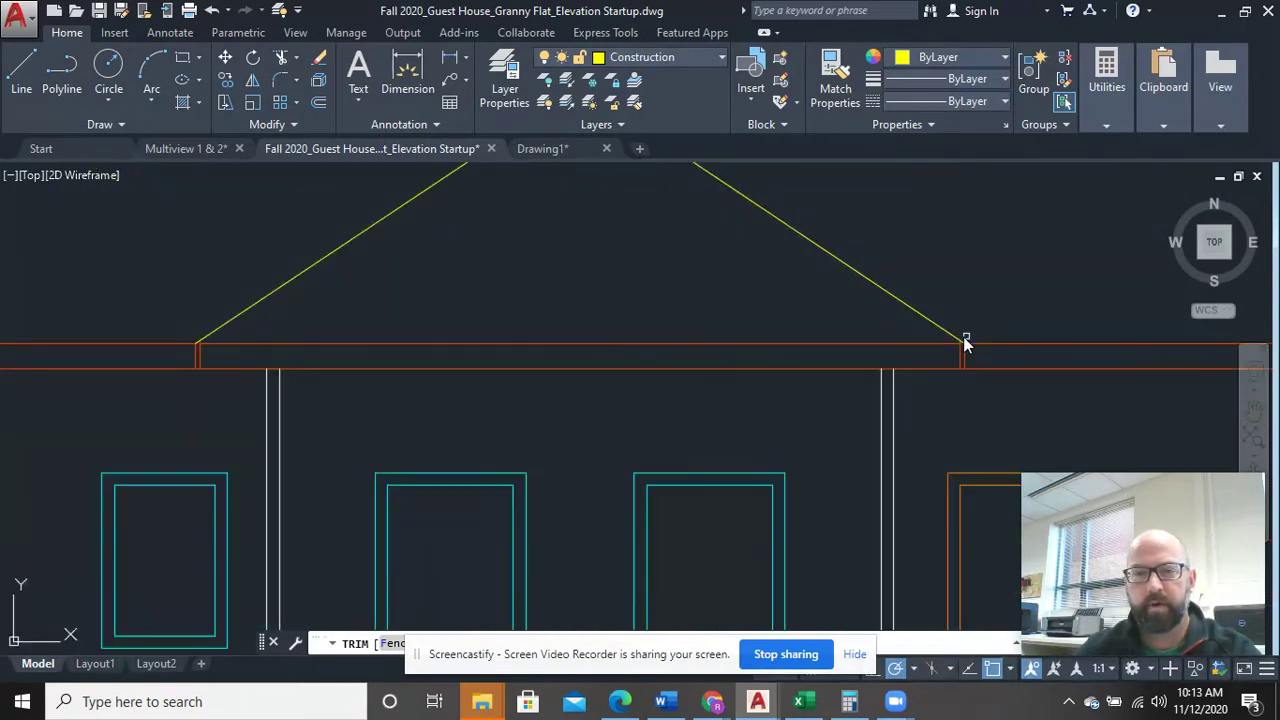
scroll(232, 341, up, 3)
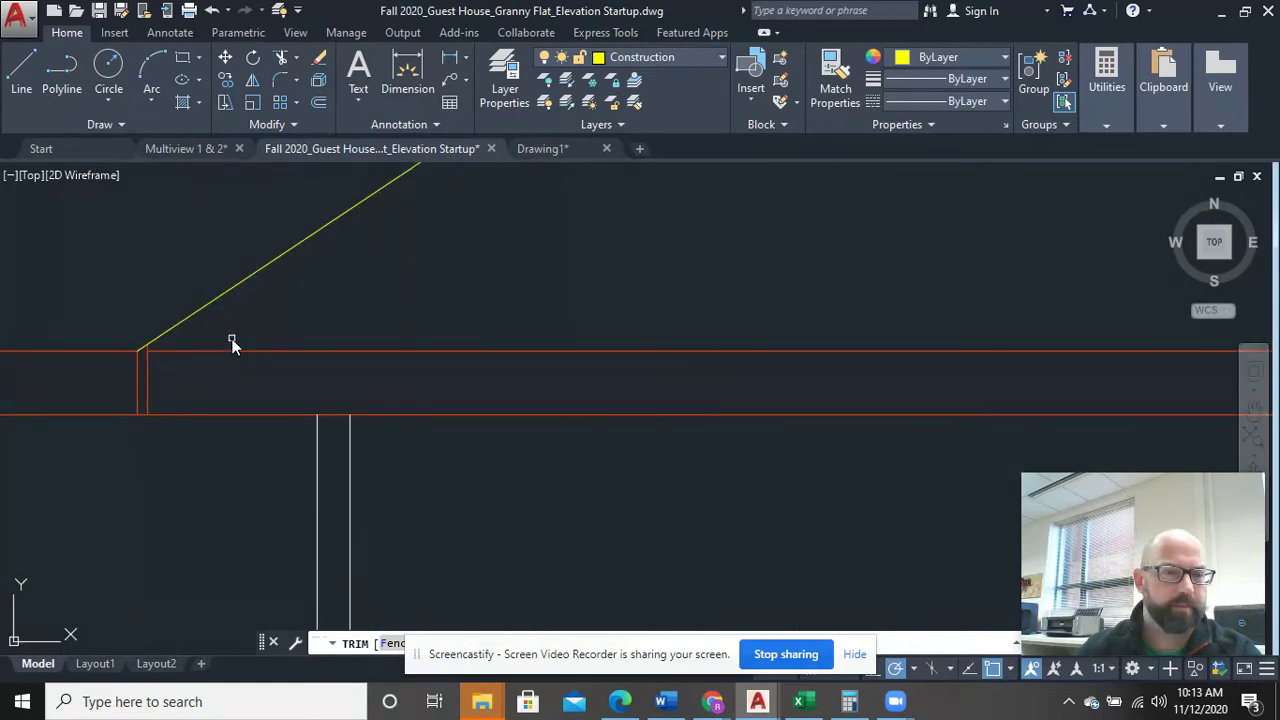
right_click(232, 341)
click(240, 350)
scroll(237, 349, down, 3)
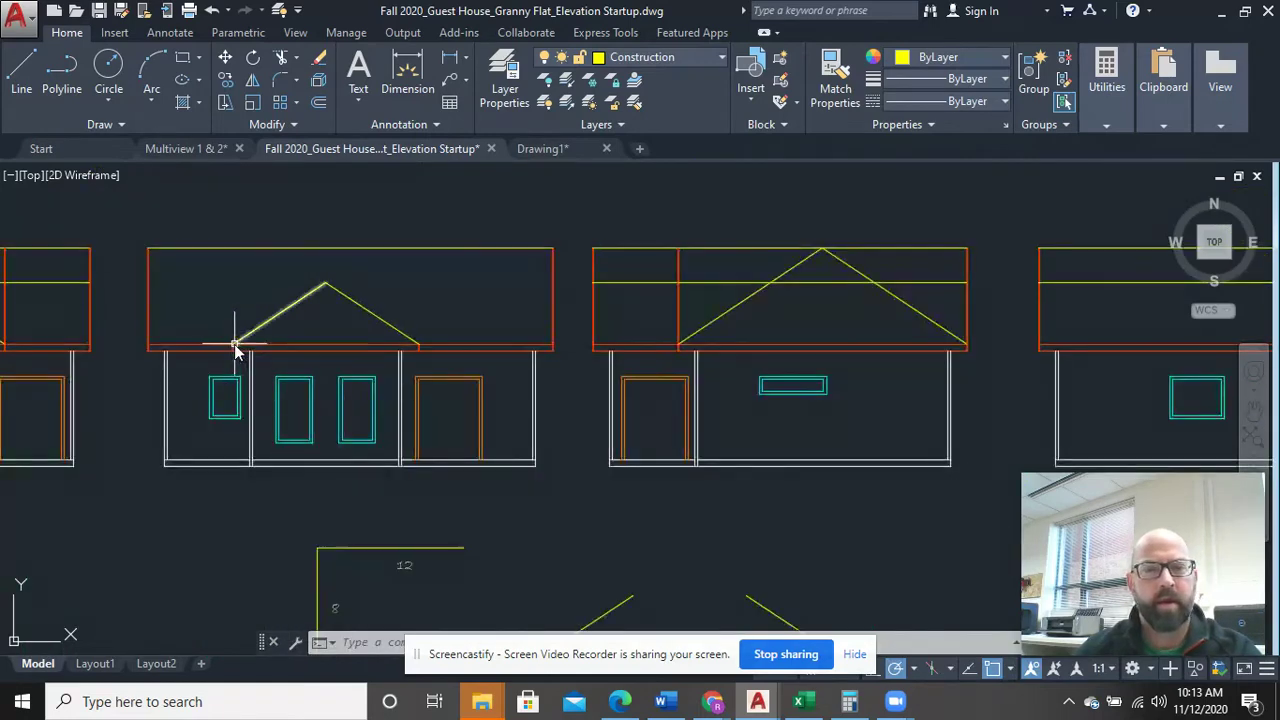
middle_drag(235, 350, 514, 409)
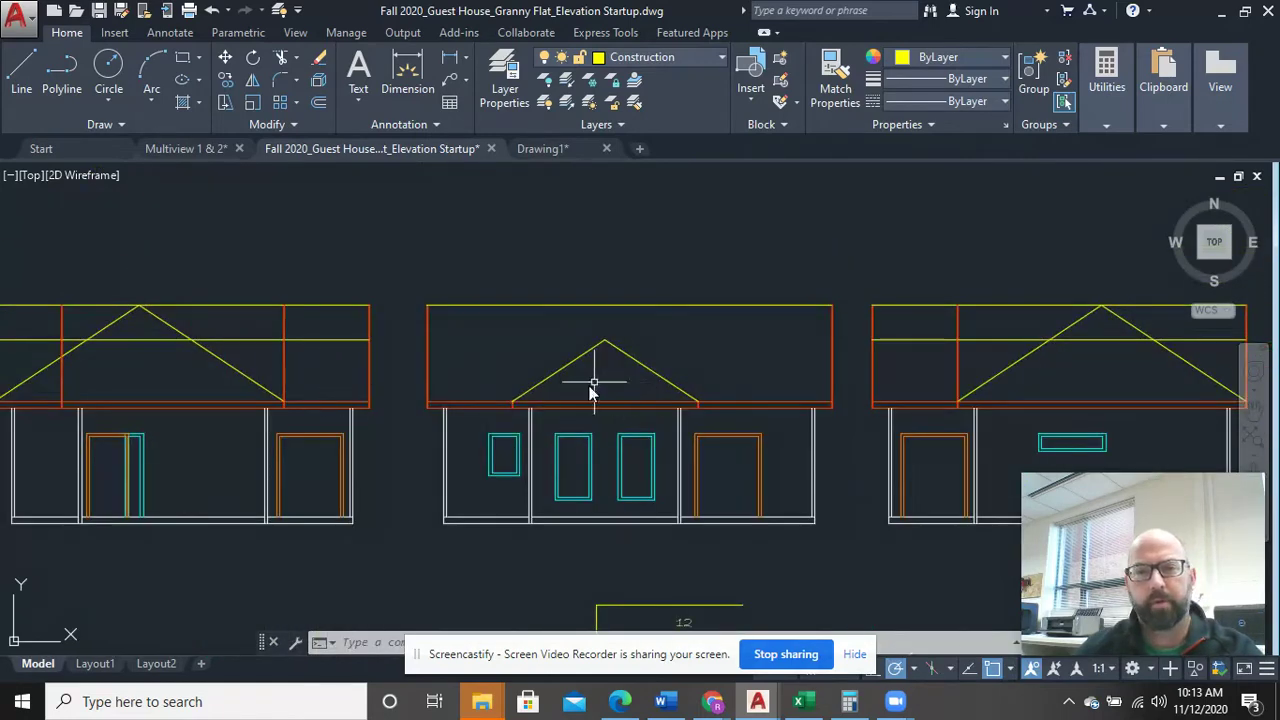
click(634, 437)
middle_drag(387, 424, 556, 422)
scroll(535, 420, down, 4)
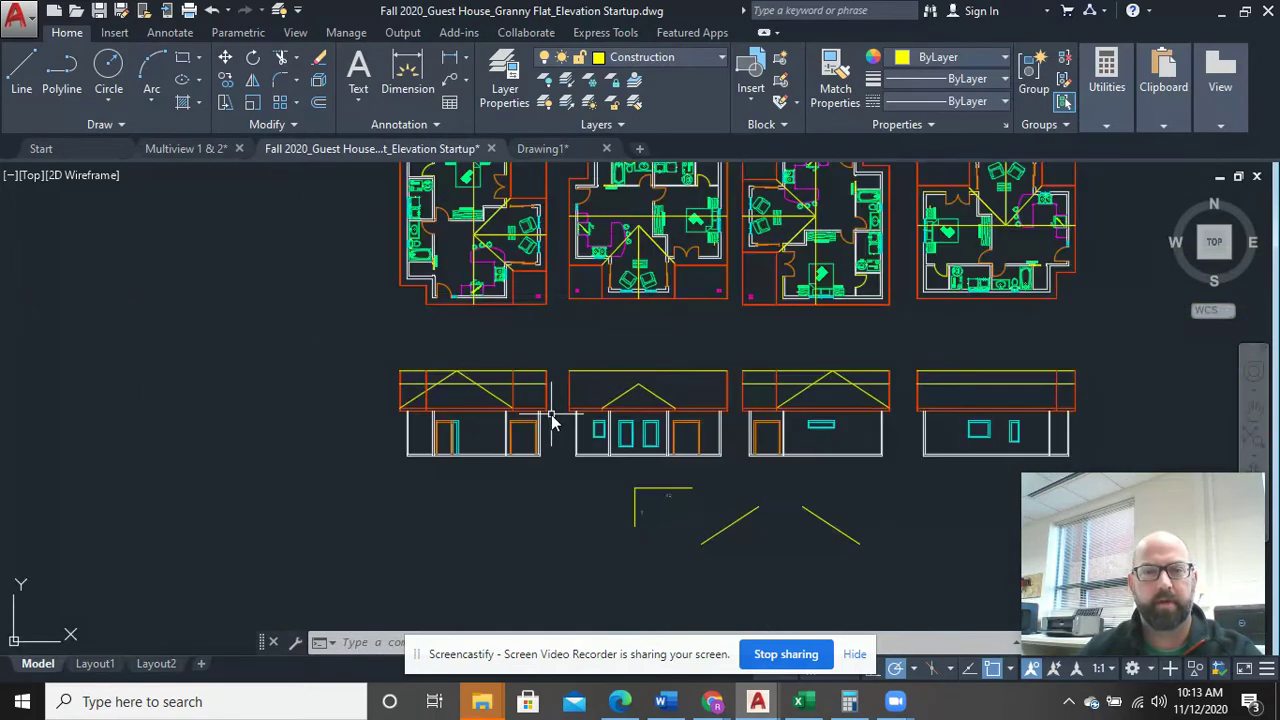
middle_drag(583, 370, 585, 420)
scroll(508, 393, up, 5)
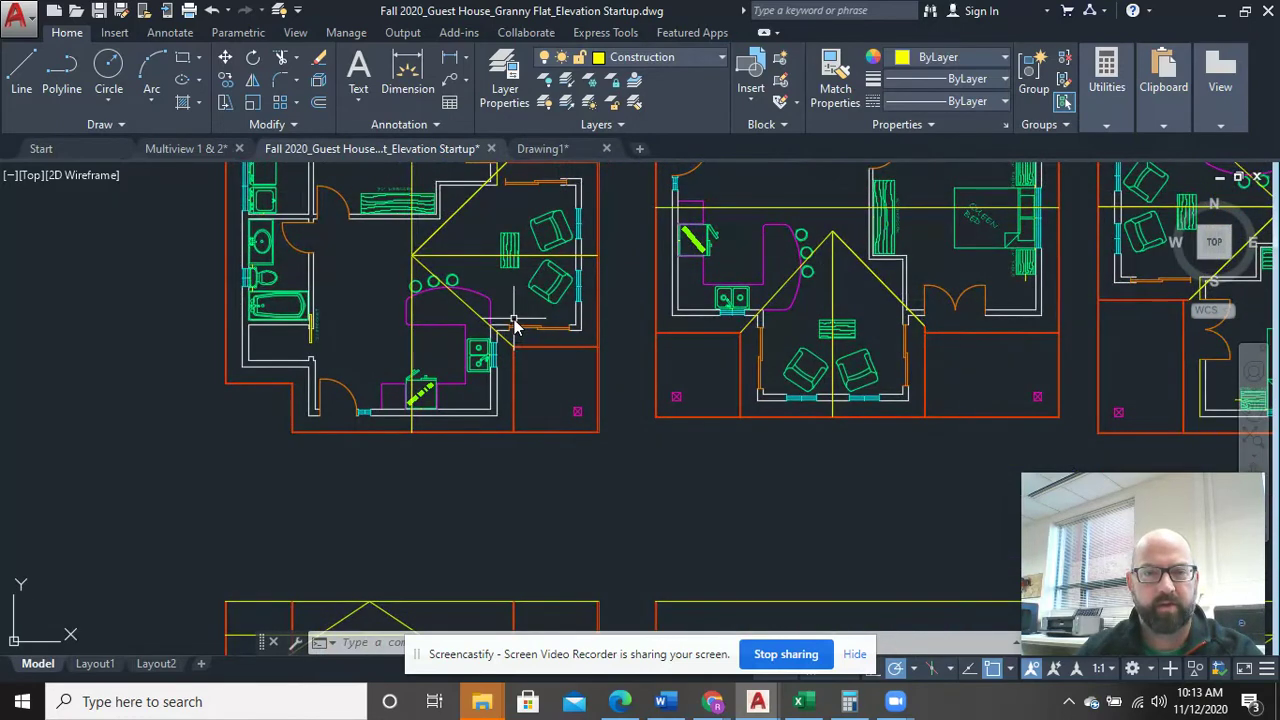
mouse_move(566, 508)
mouse_down()
mouse_move(571, 491)
mouse_move(560, 518)
mouse_up()
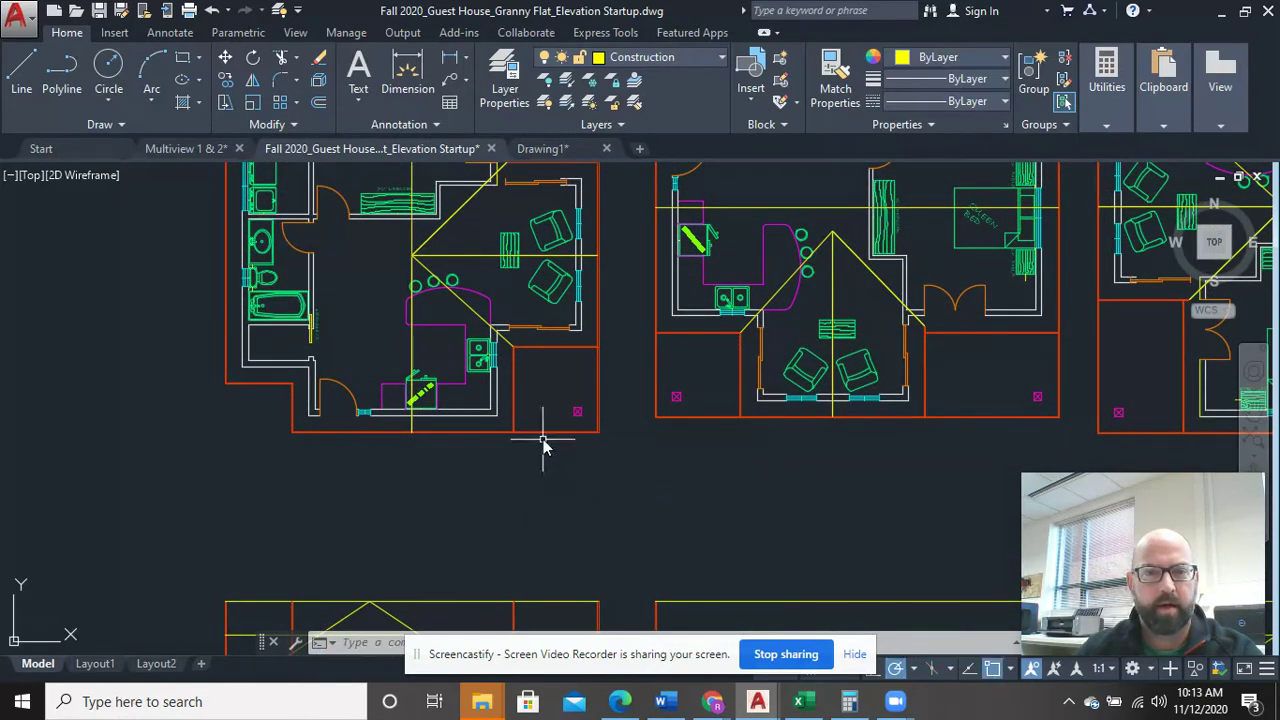
click(537, 259)
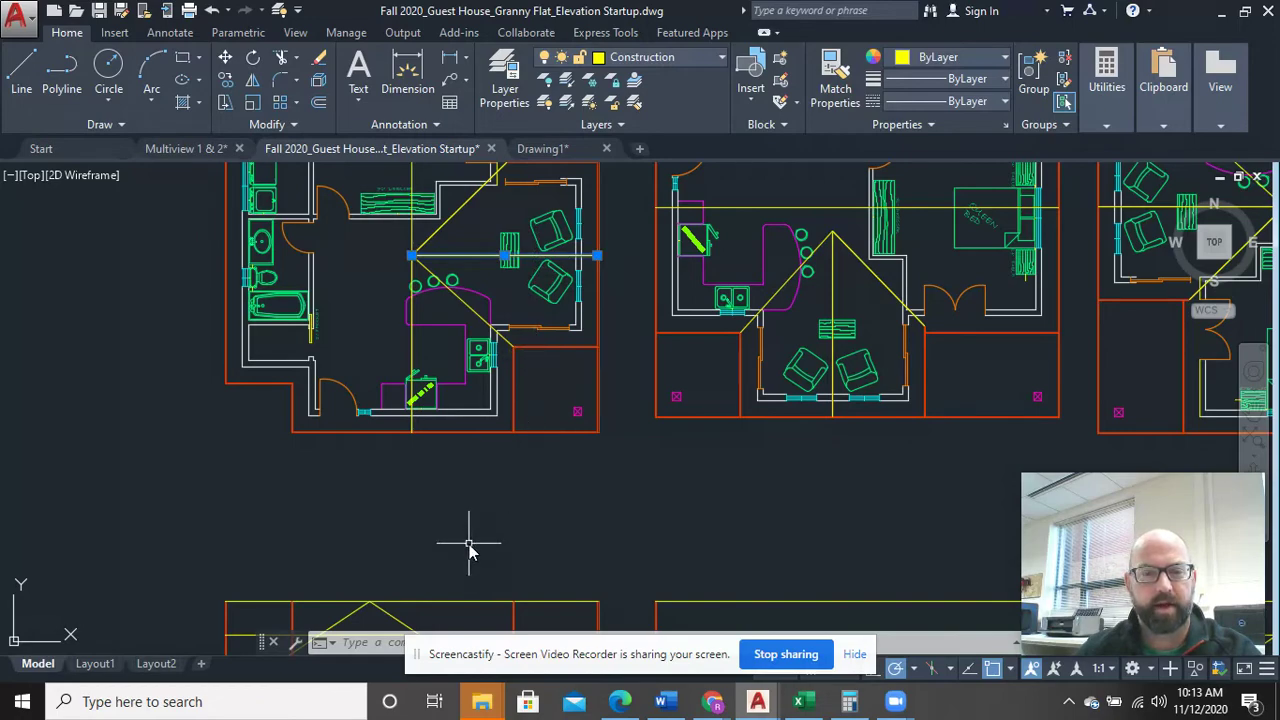
scroll(470, 540, down, 5)
scroll(480, 570, up, 5)
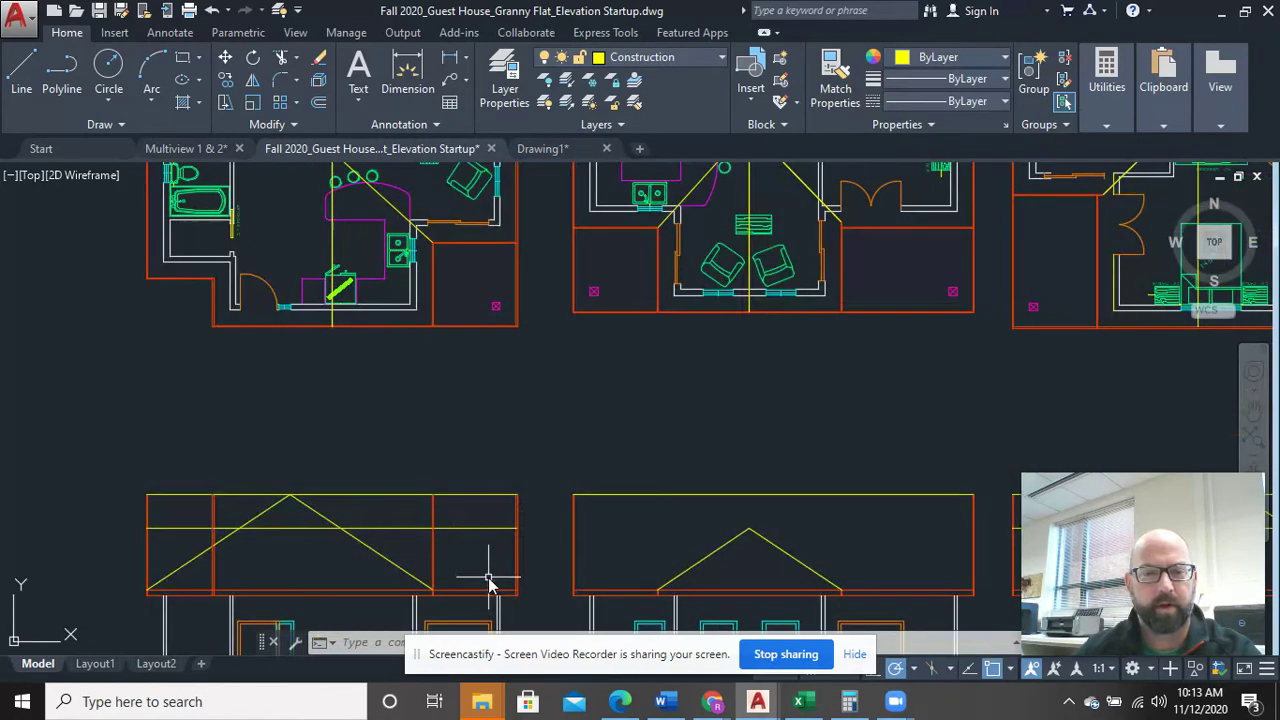
Select and inspect the first and third elevations' top edge lines, then clear the selection
click(385, 495)
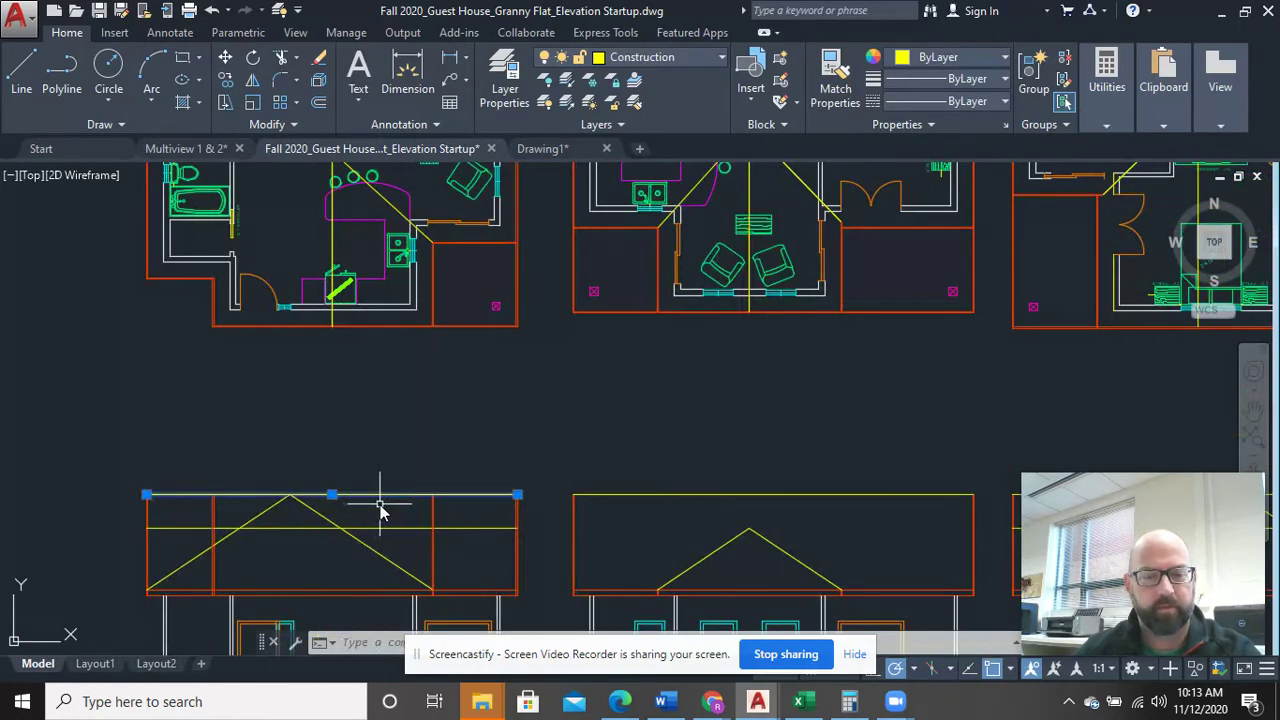
key(Escape)
scroll(380, 509, down, 3)
middle_drag(634, 523, 480, 520)
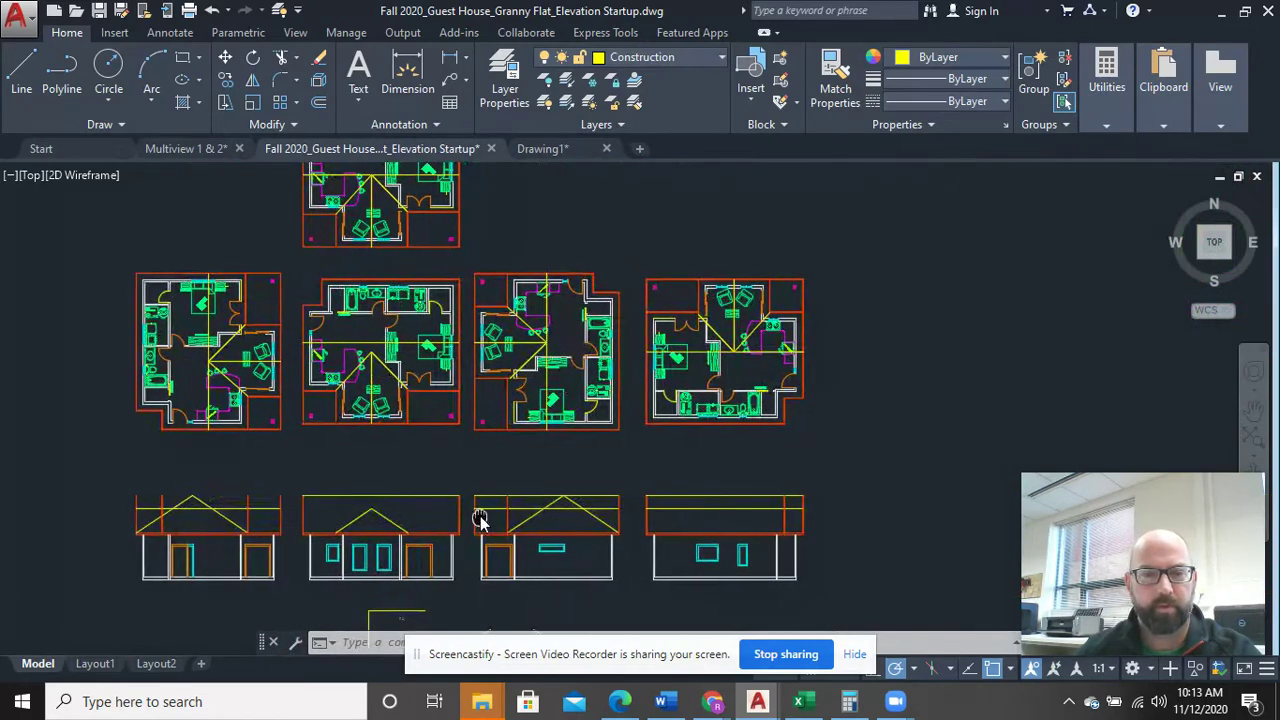
click(607, 497)
scroll(616, 498, down, 2)
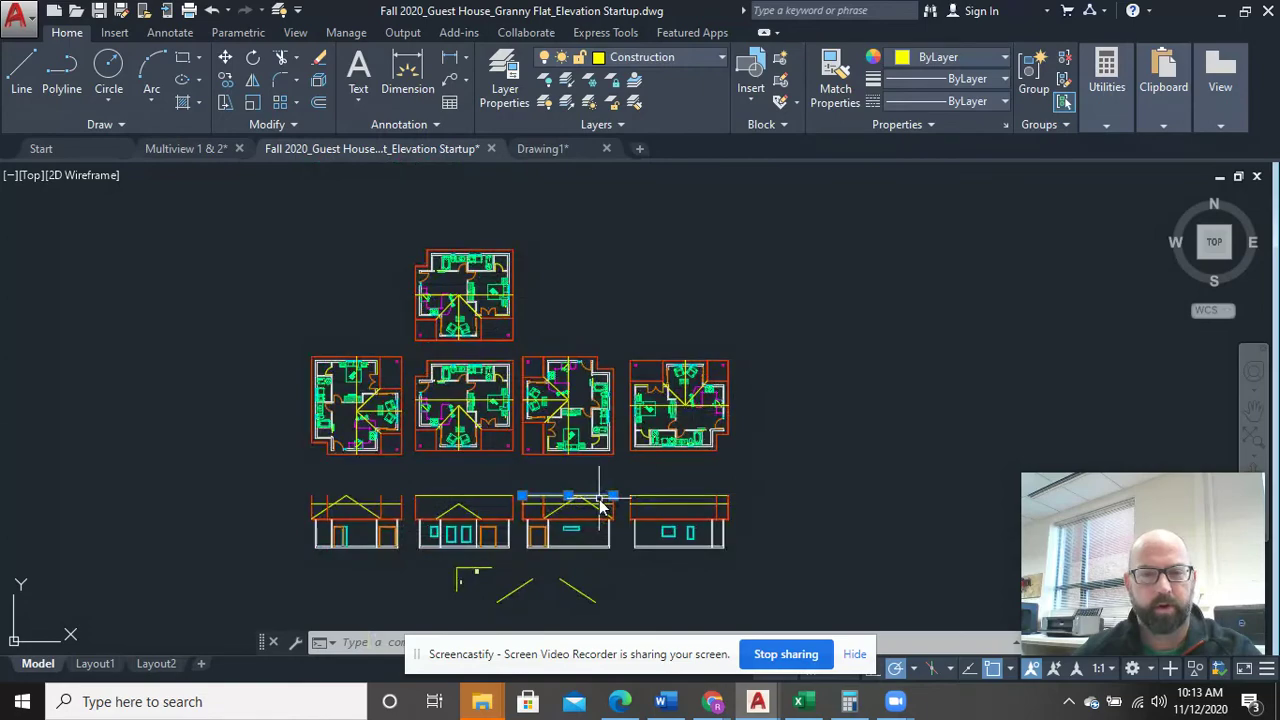
key(Escape)
scroll(500, 514, up, 5)
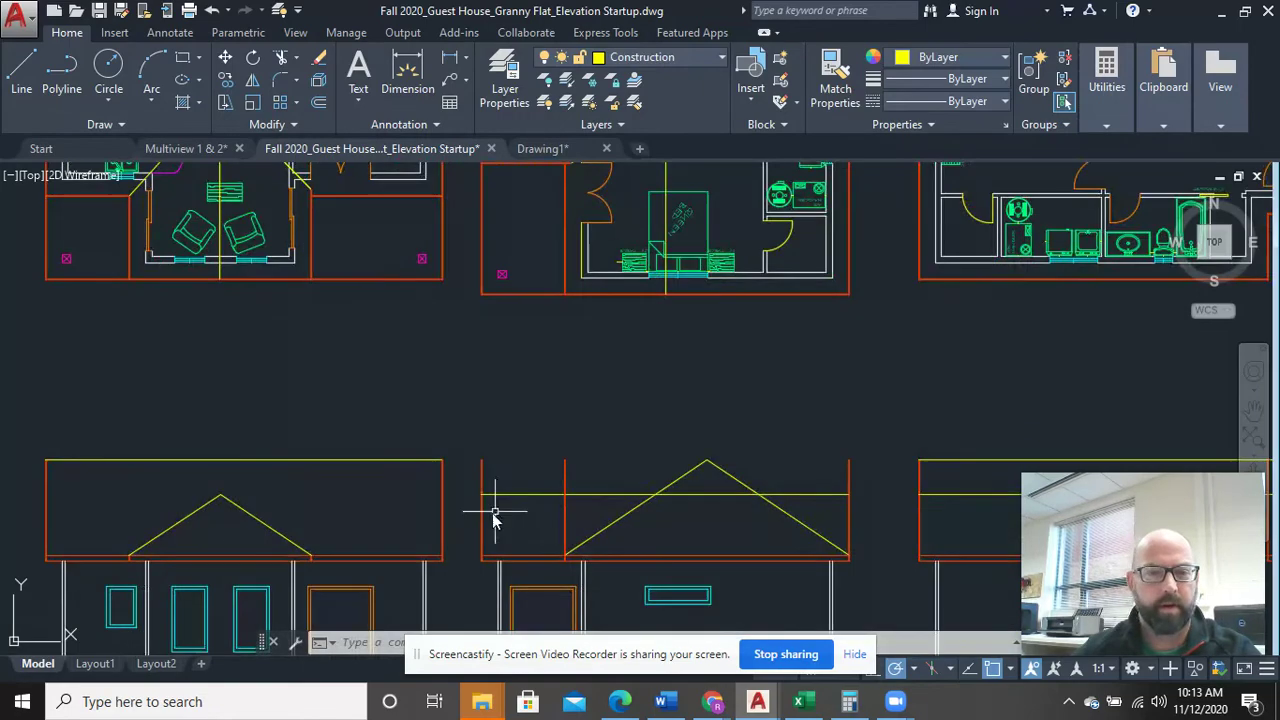
Start TRIM on the leftmost elevation's gable and crossing-select the wall stubs there
middle_drag(486, 514, 672, 462)
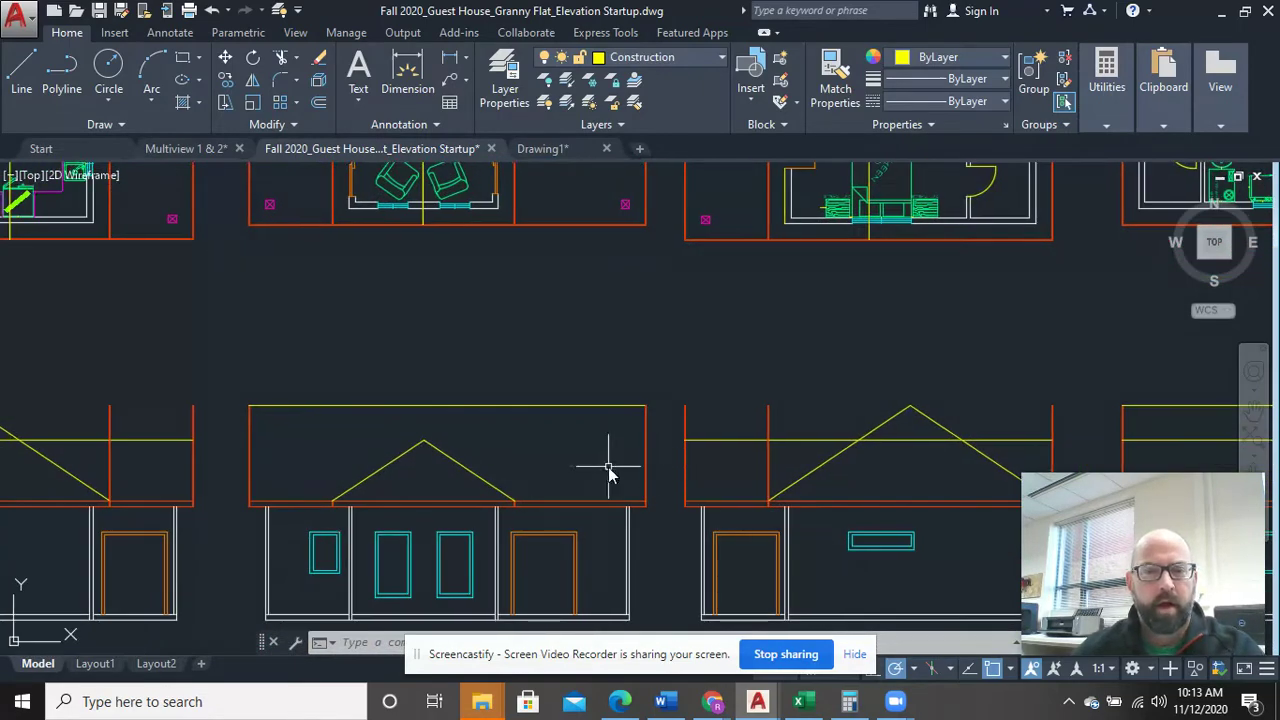
middle_drag(346, 477, 591, 457)
scroll(470, 460, up, 4)
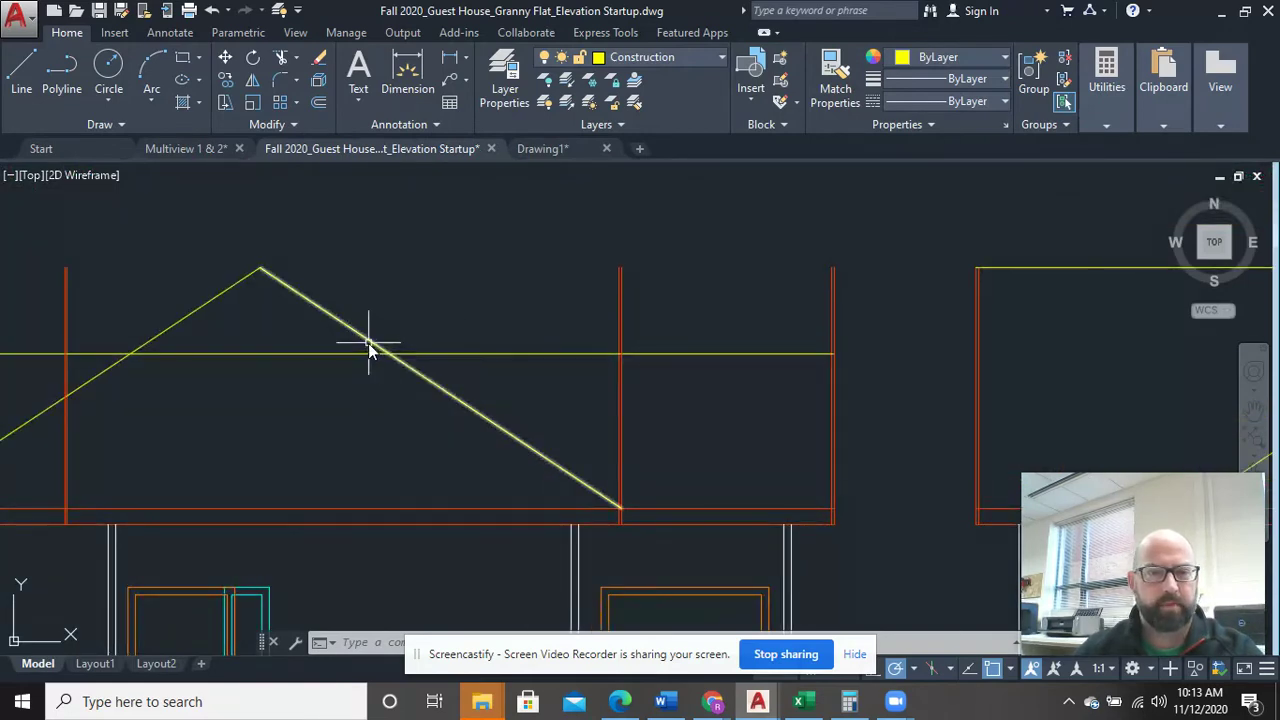
middle_drag(246, 400, 360, 409)
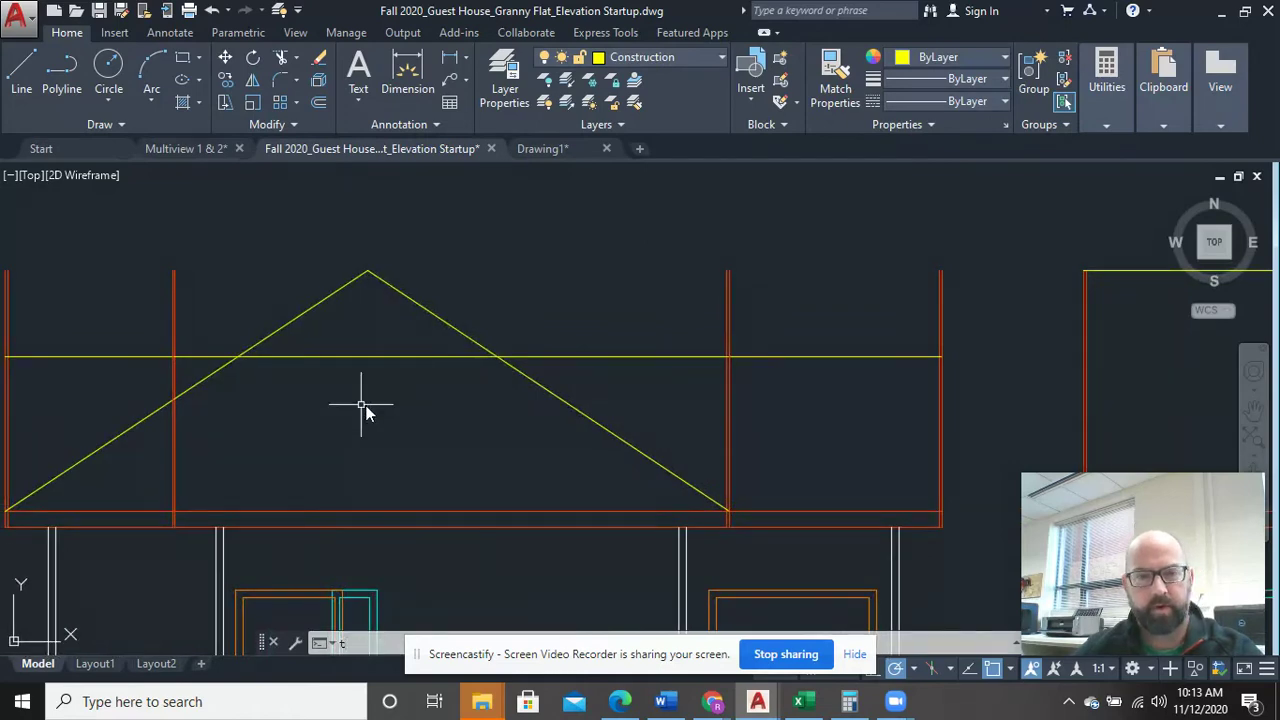
text(t)
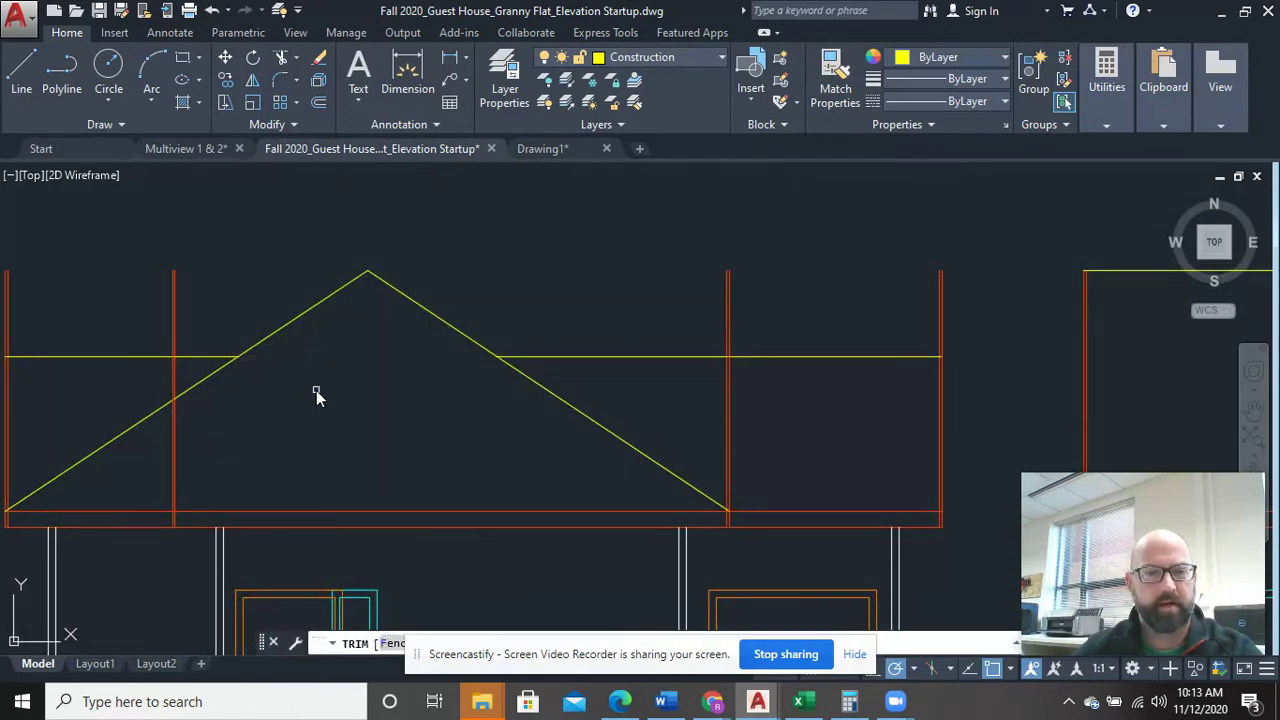
scroll(581, 413, up, 5)
scroll(308, 371, down, 8)
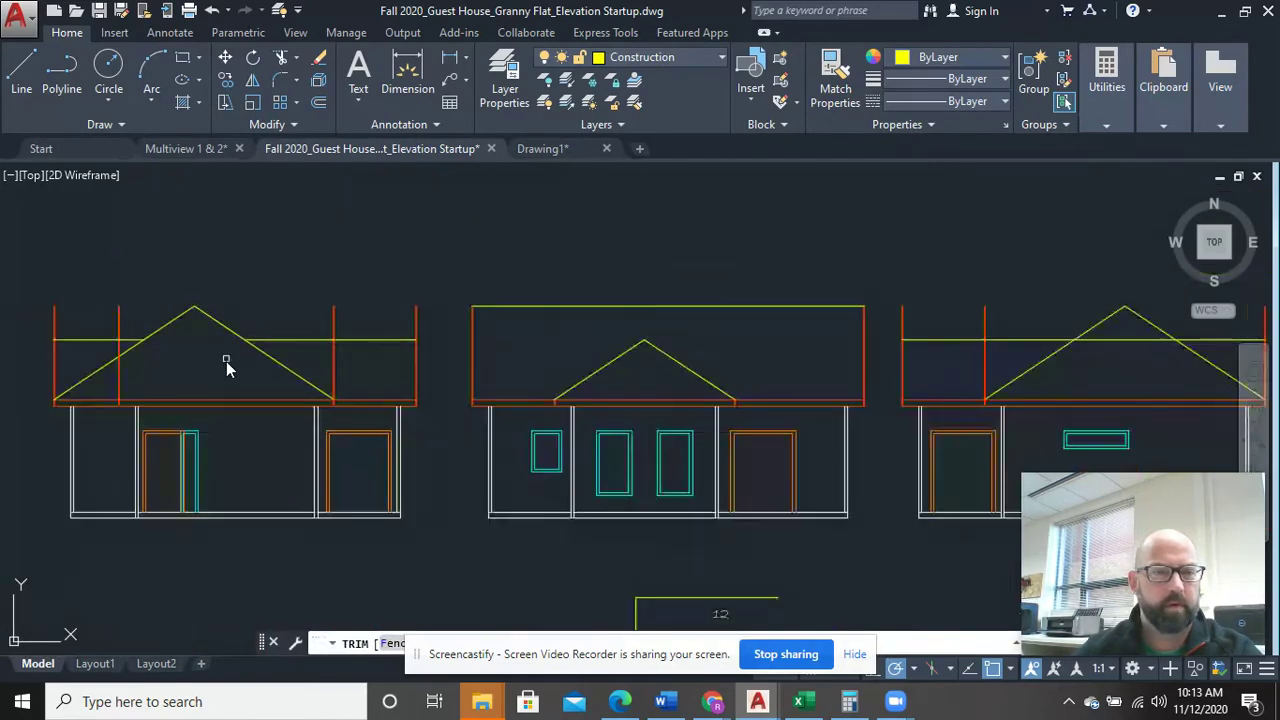
middle_drag(226, 363, 423, 403)
scroll(355, 410, up, 5)
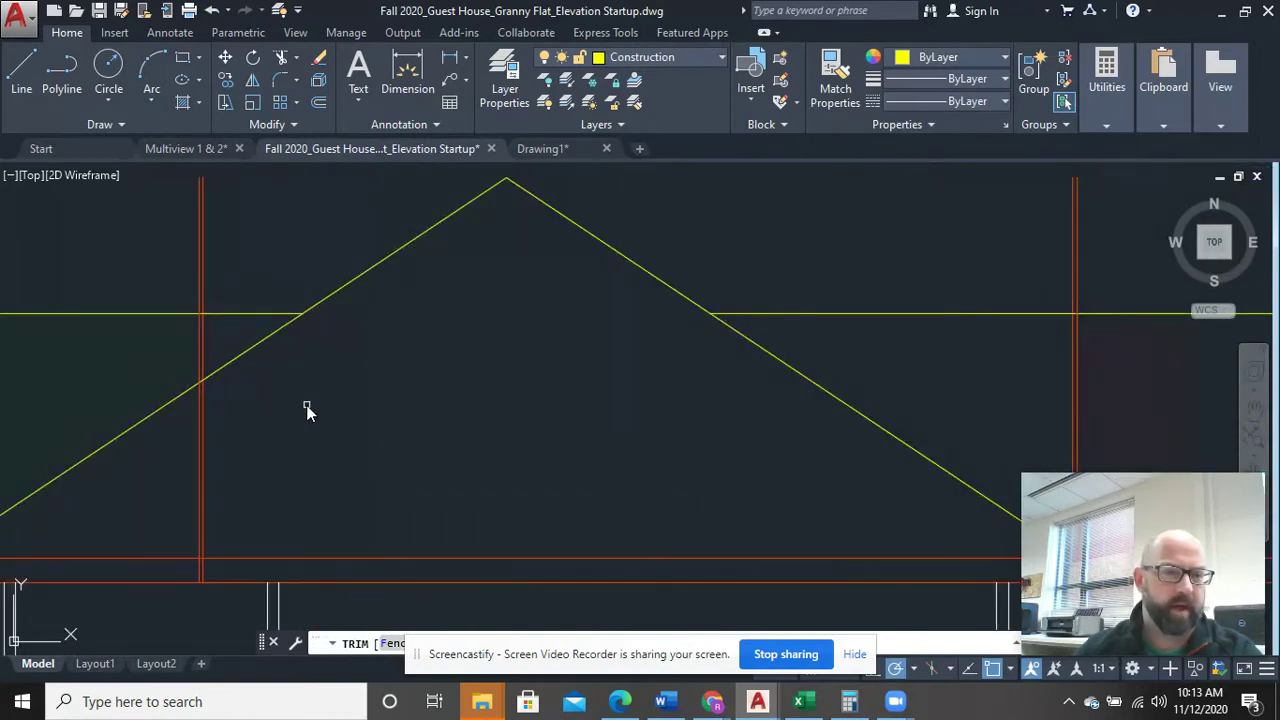
click(227, 537)
click(134, 500)
Trim the left wall line below the yellow horizontal line
scroll(137, 505, down, 5)
middle_drag(174, 486, 350, 488)
scroll(280, 477, up, 4)
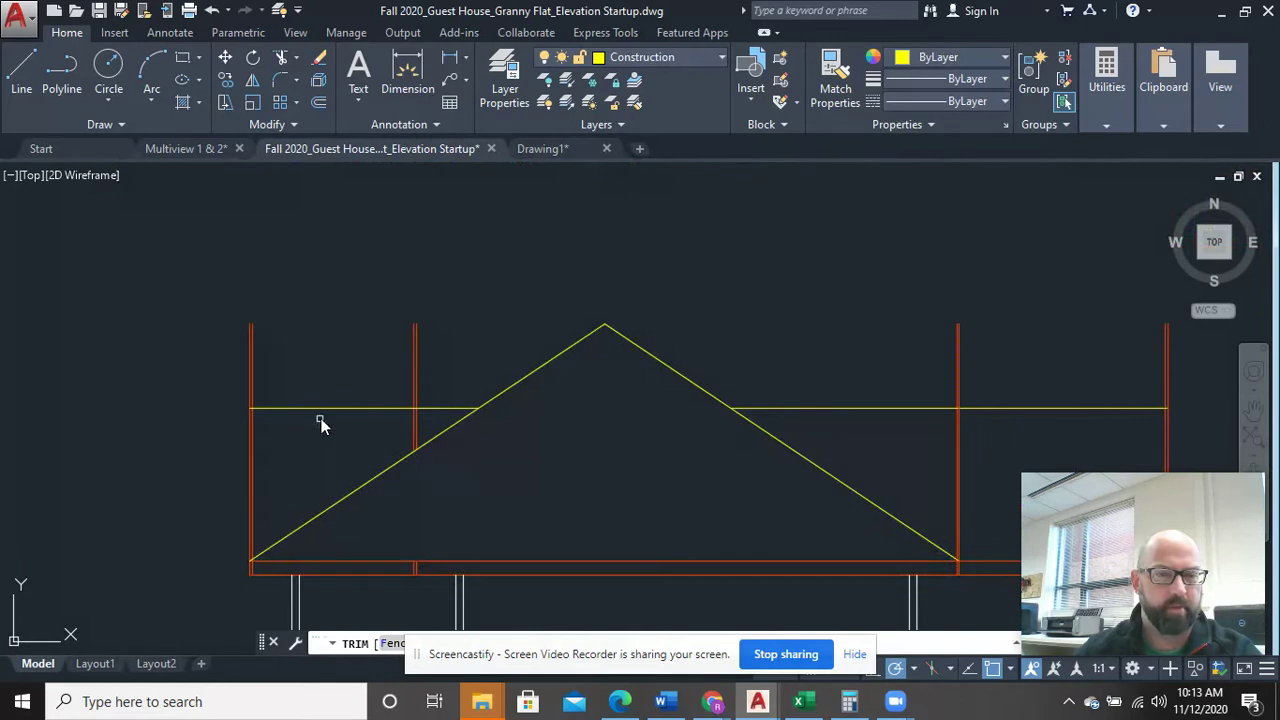
click(250, 488)
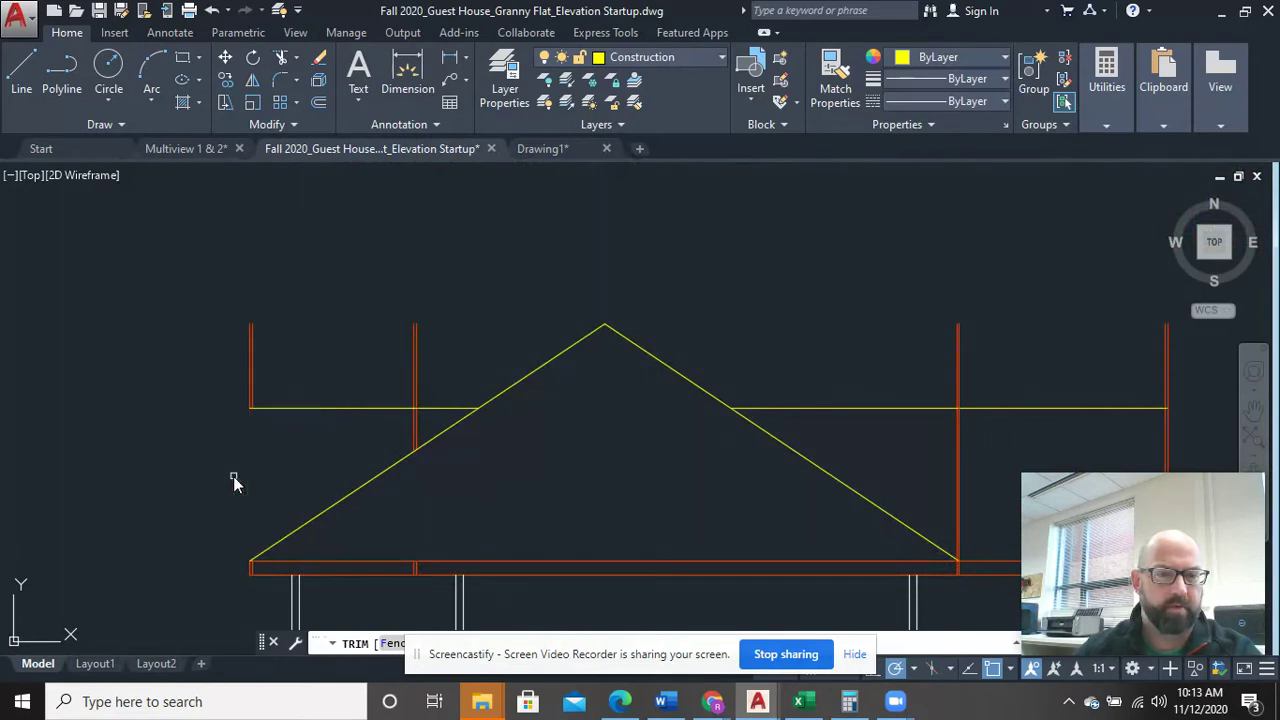
right_click(277, 445)
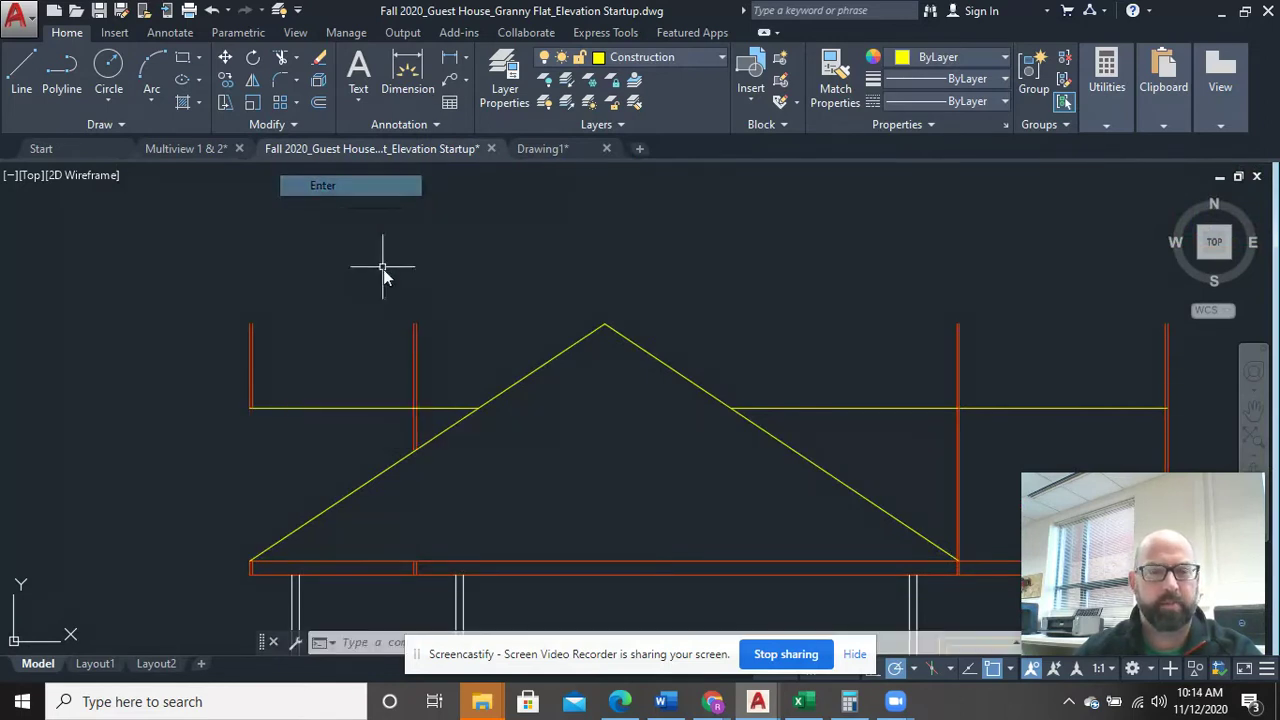
Finish the trim and erase the three leftover line stubs
click(429, 425)
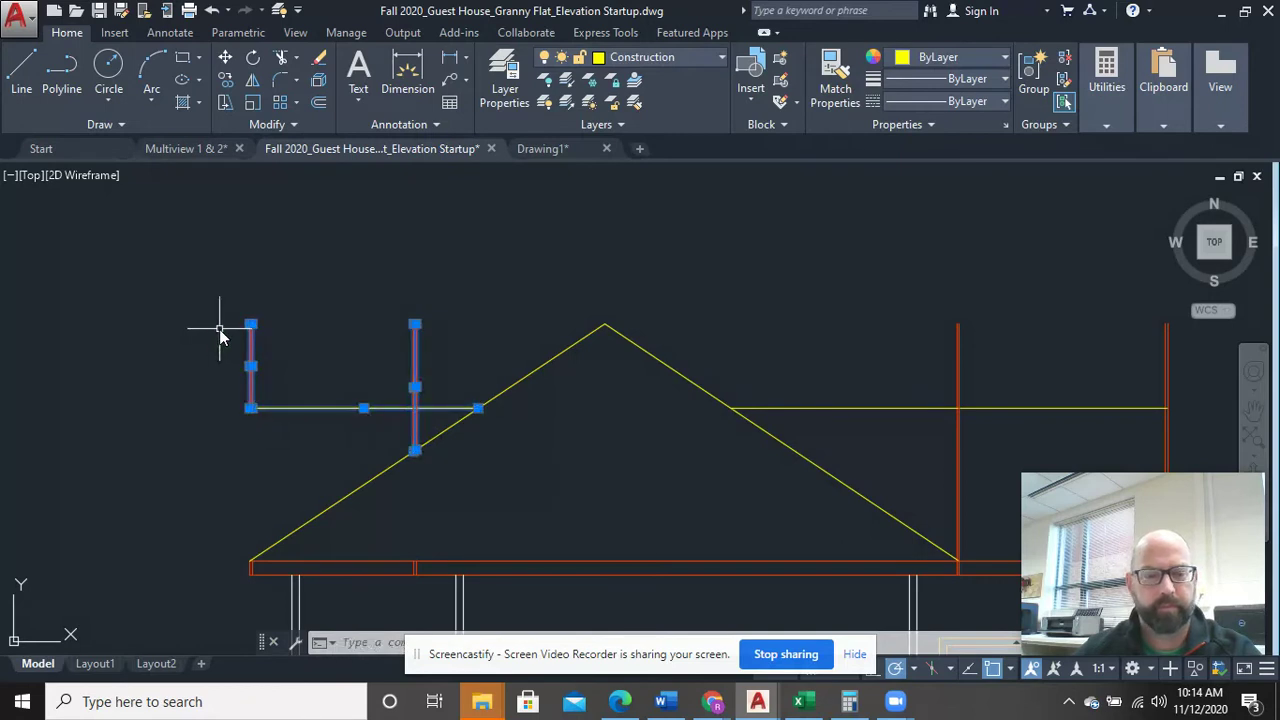
click(219, 329)
key(Delete)
On the next roof area, trim the red vertical line and the red wall segment above the roof line
scroll(556, 395, down, 3)
middle_drag(556, 395, 449, 414)
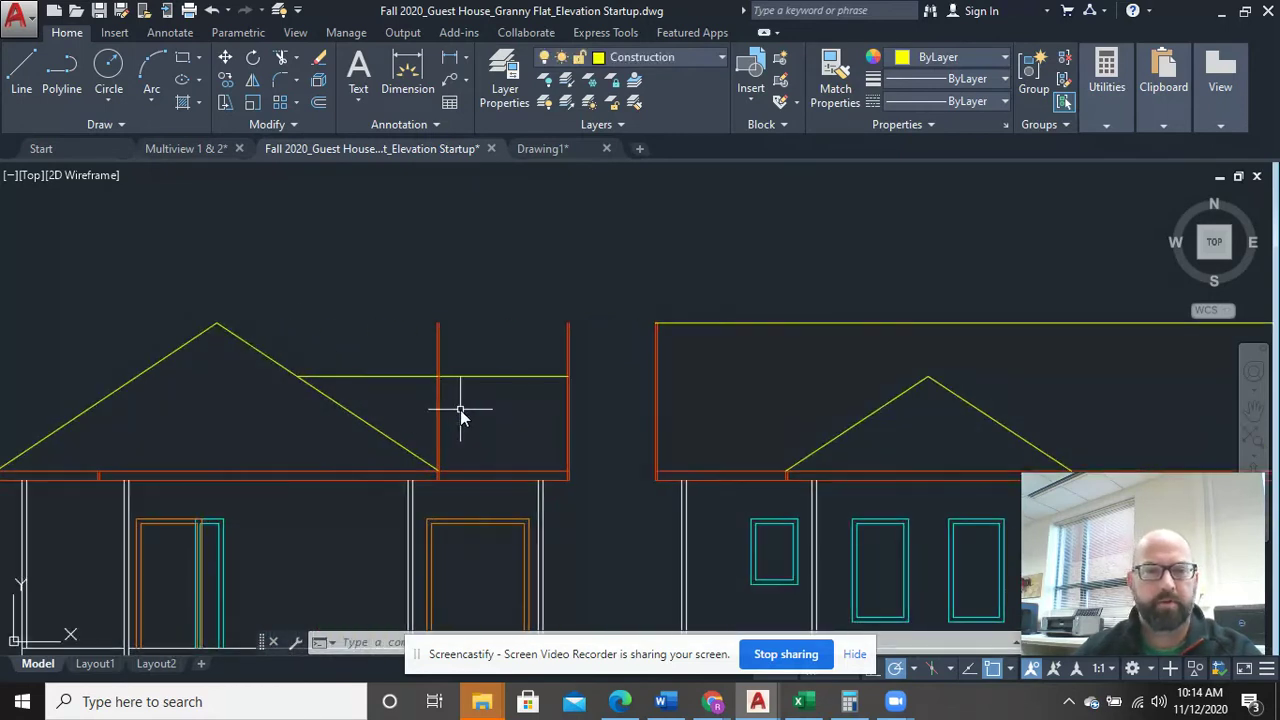
scroll(460, 410, up, 2)
text(t)
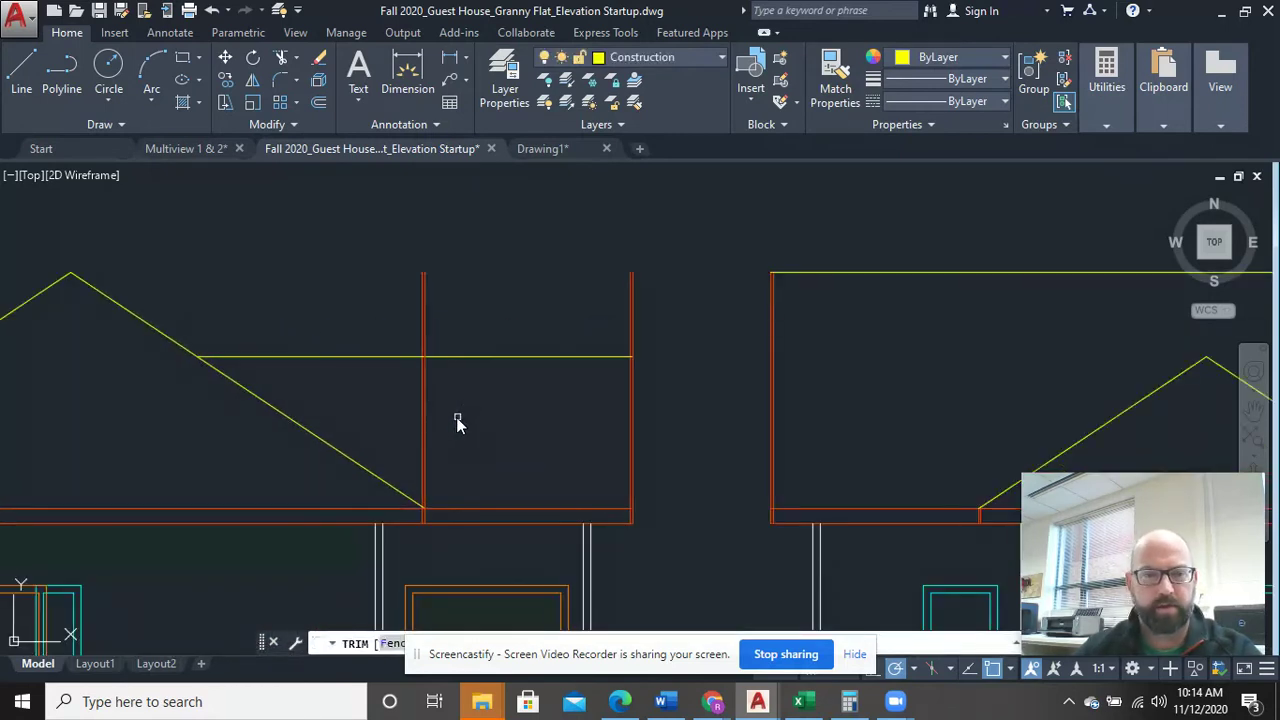
click(424, 428)
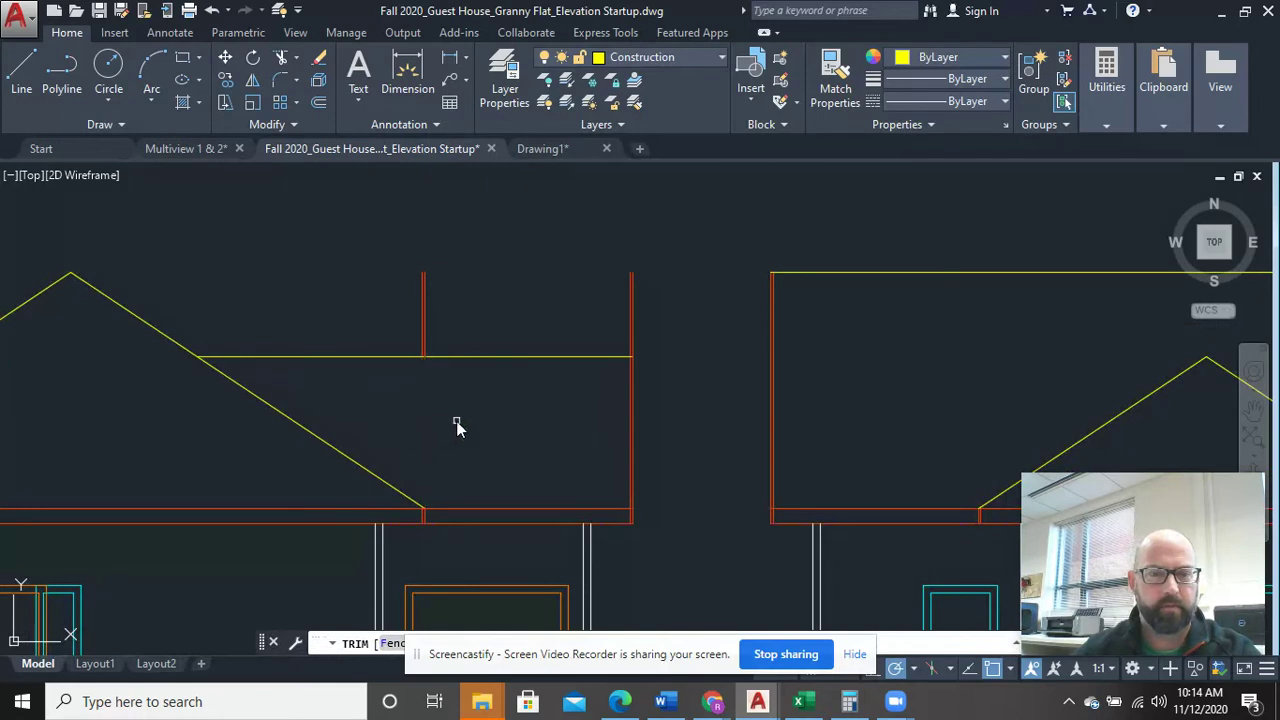
scroll(657, 433, up, 2)
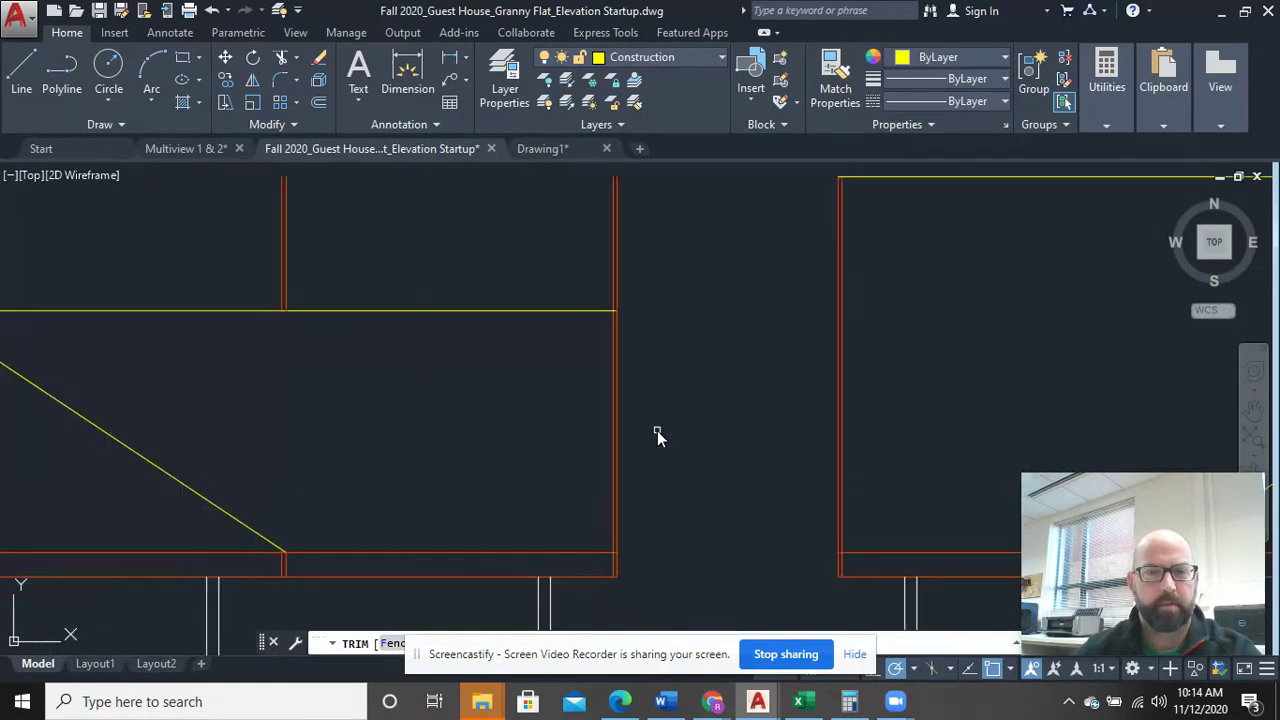
click(557, 277)
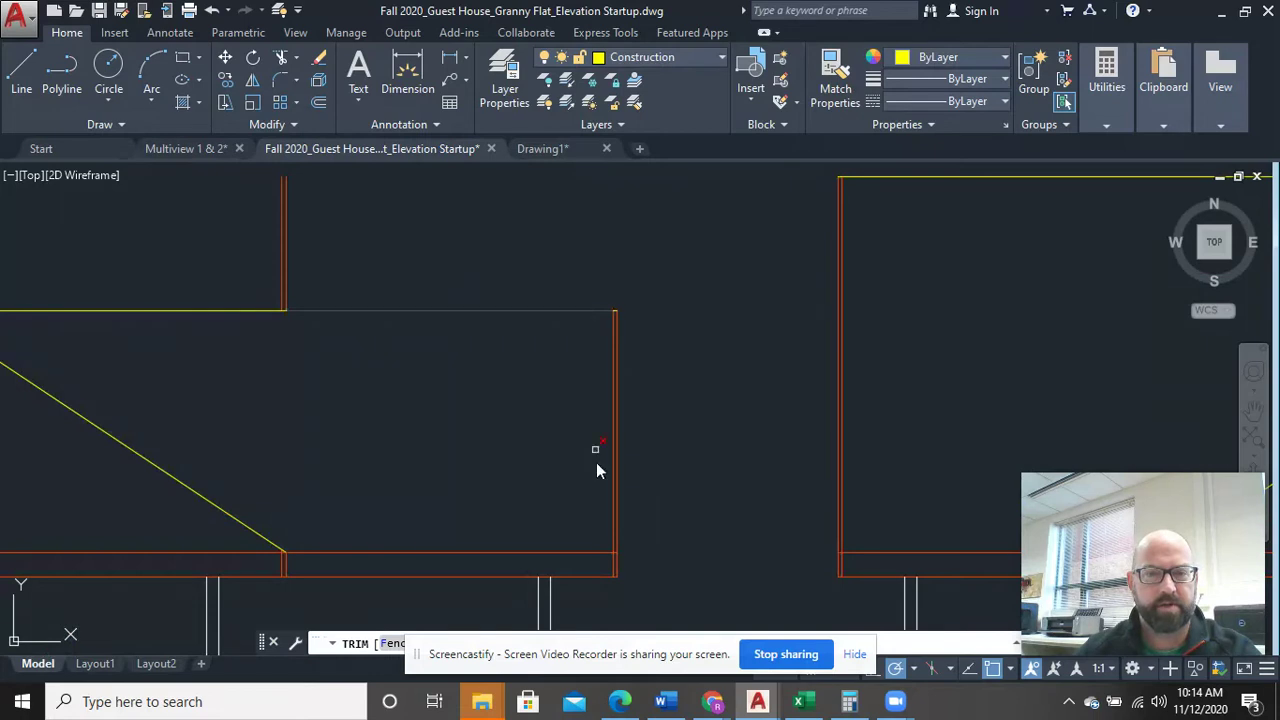
right_click(619, 273)
key(Escape)
key(Escape)
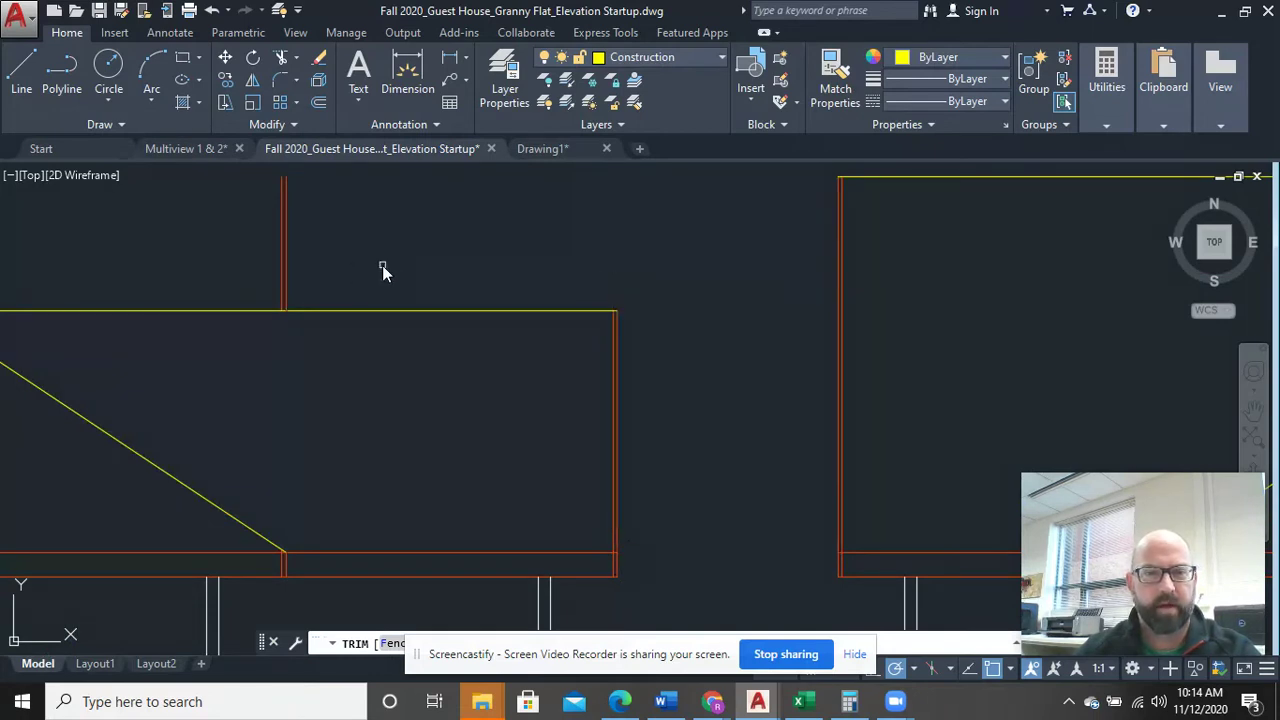
Delete the leftover red vertical line on the elevation
click(383, 265)
click(242, 250)
key(Delete)
scroll(269, 316, down, 5)
middle_drag(295, 345, 440, 376)
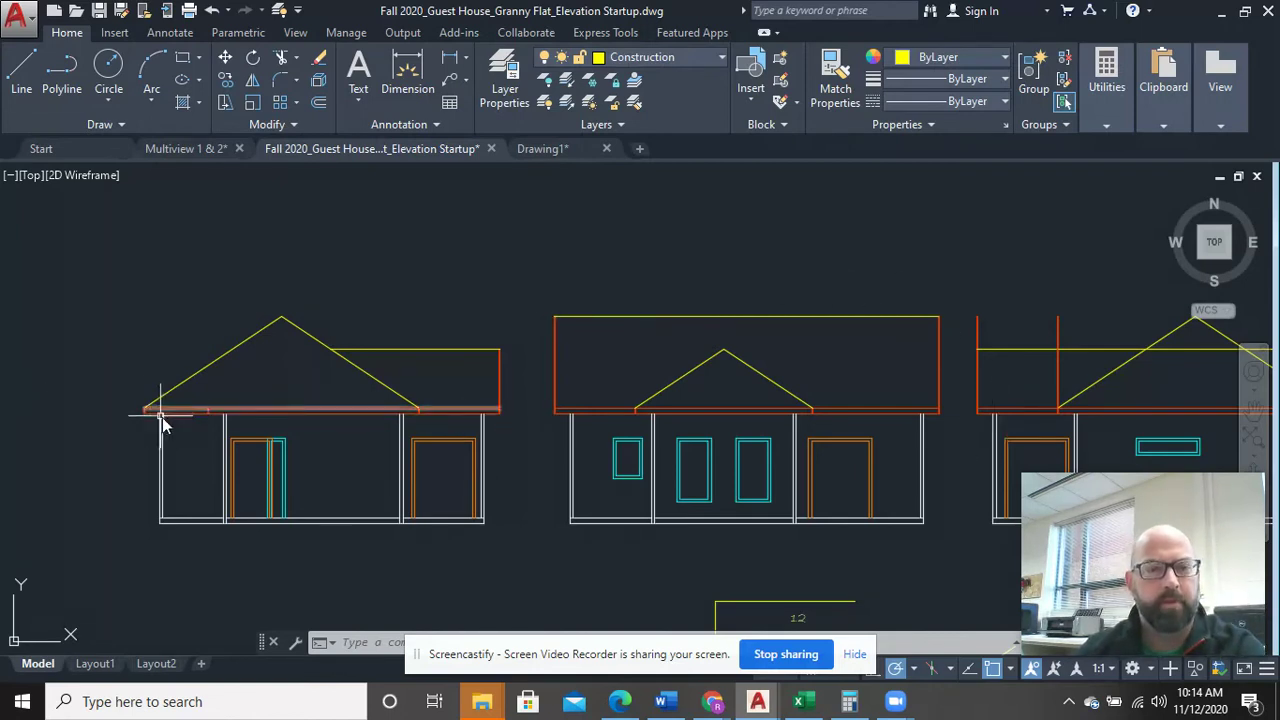
scroll(166, 424, up, 2)
scroll(171, 423, down, 6)
scroll(294, 449, up, 3)
scroll(274, 380, up, 5)
mouse_move(274, 380)
middle_down()
mouse_move(460, 509)
mouse_move(443, 391)
middle_up()
scroll(457, 509, down, 5)
scroll(461, 510, up, 2)
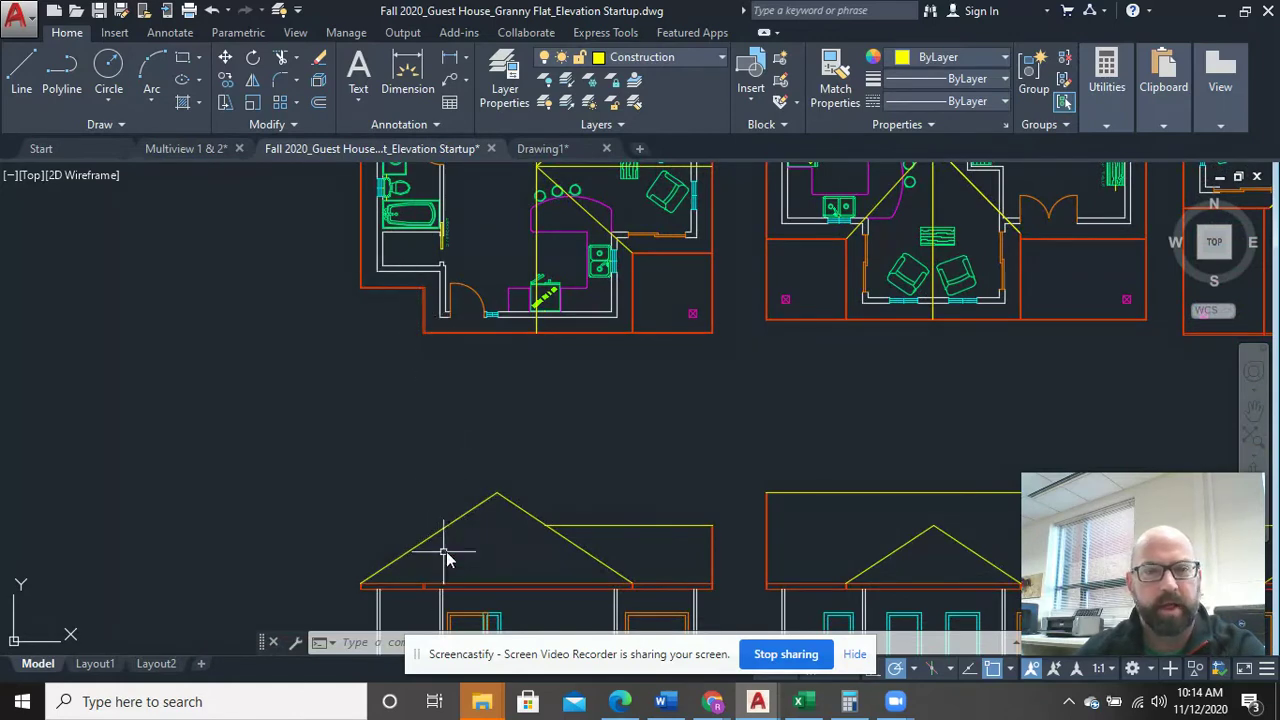
click(484, 503)
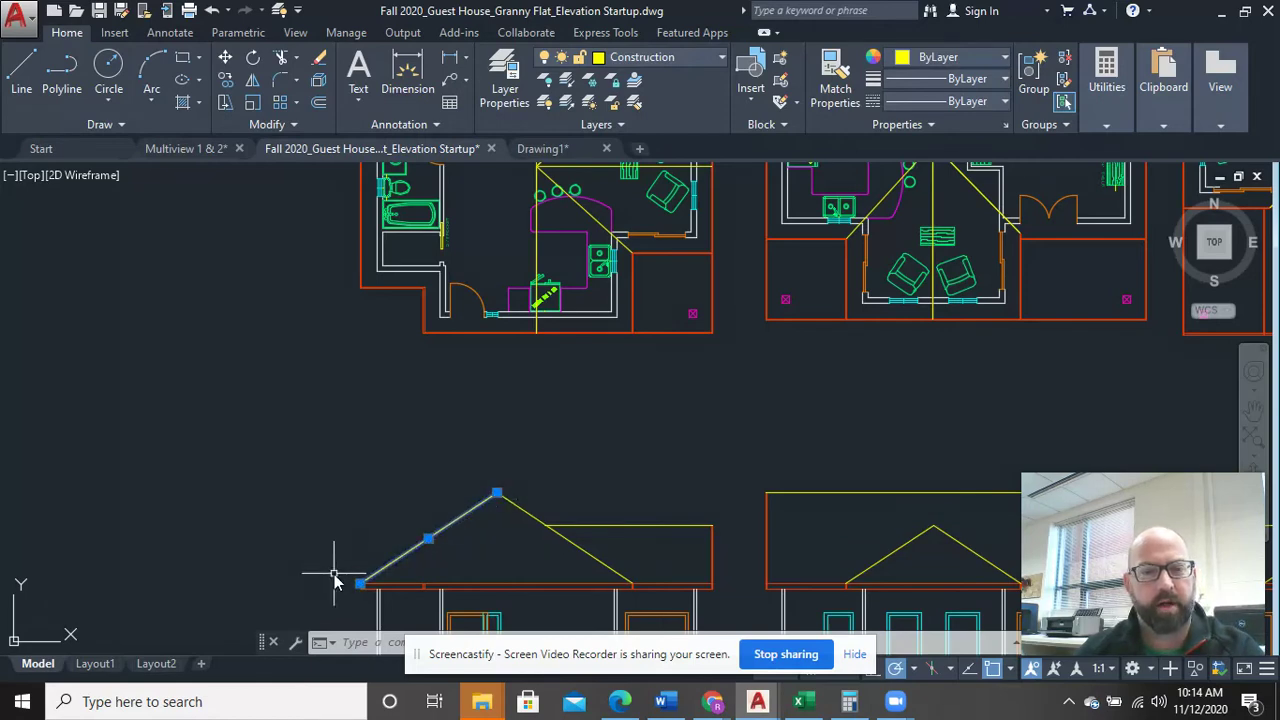
key(Escape)
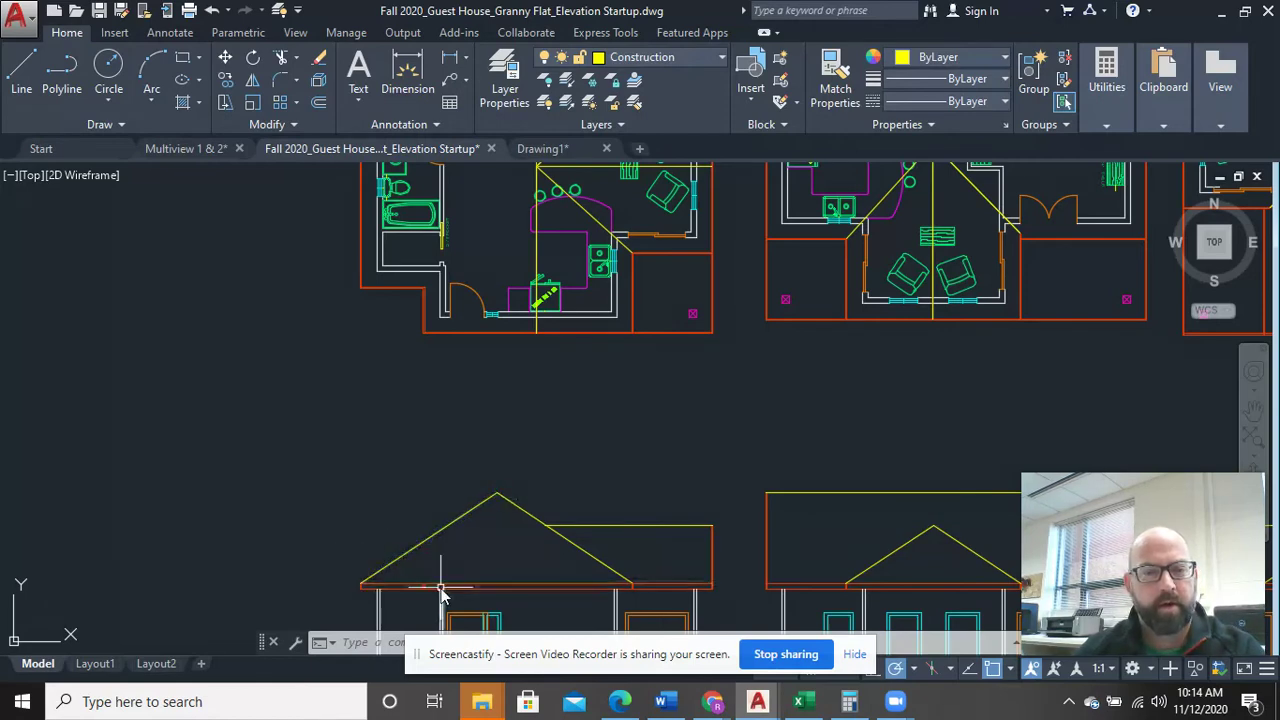
scroll(427, 581, up, 4)
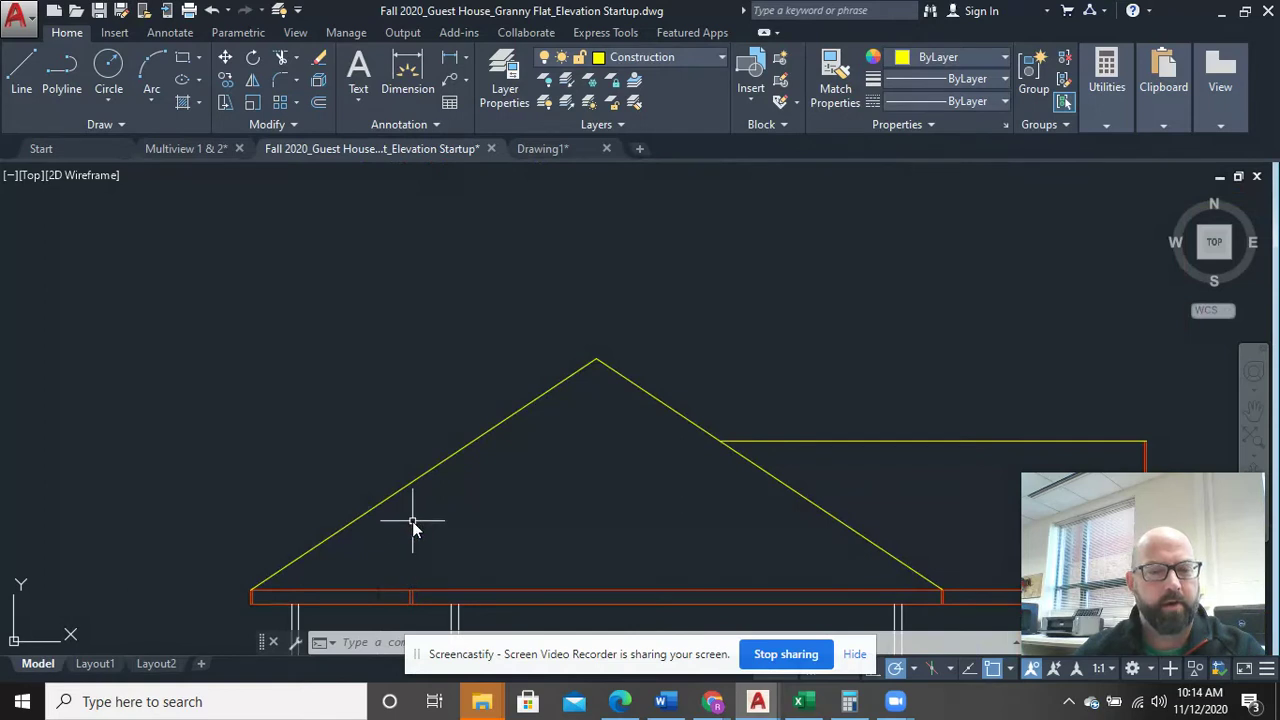
Begin copying the left roof line, then begin an erase, cancelling both so the roof line stays
click(390, 497)
right_click(344, 437)
click(414, 381)
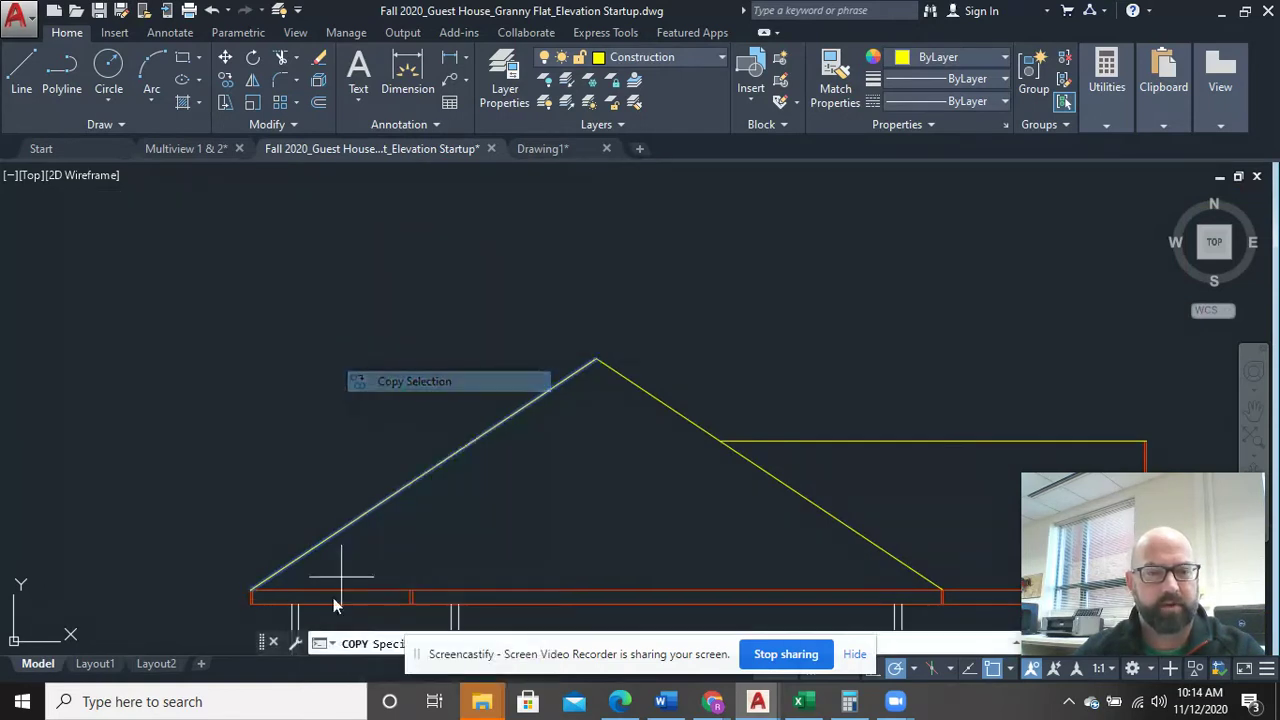
click(250, 592)
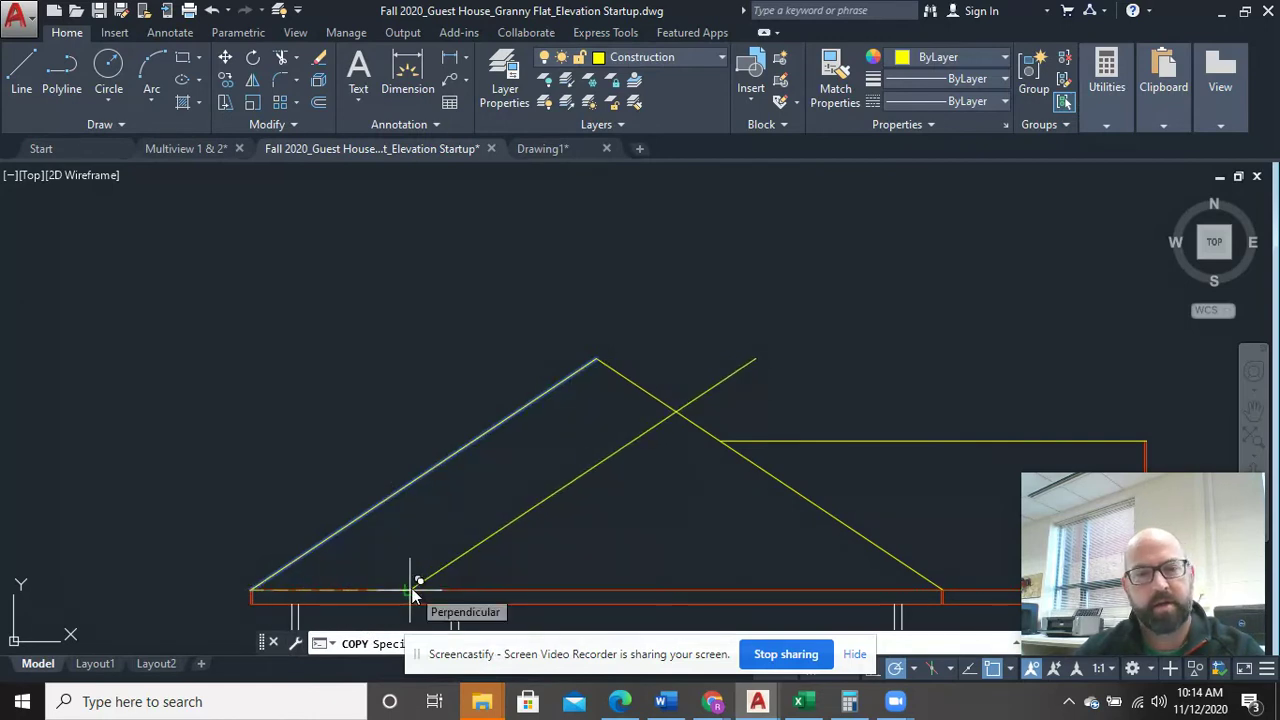
key(Escape)
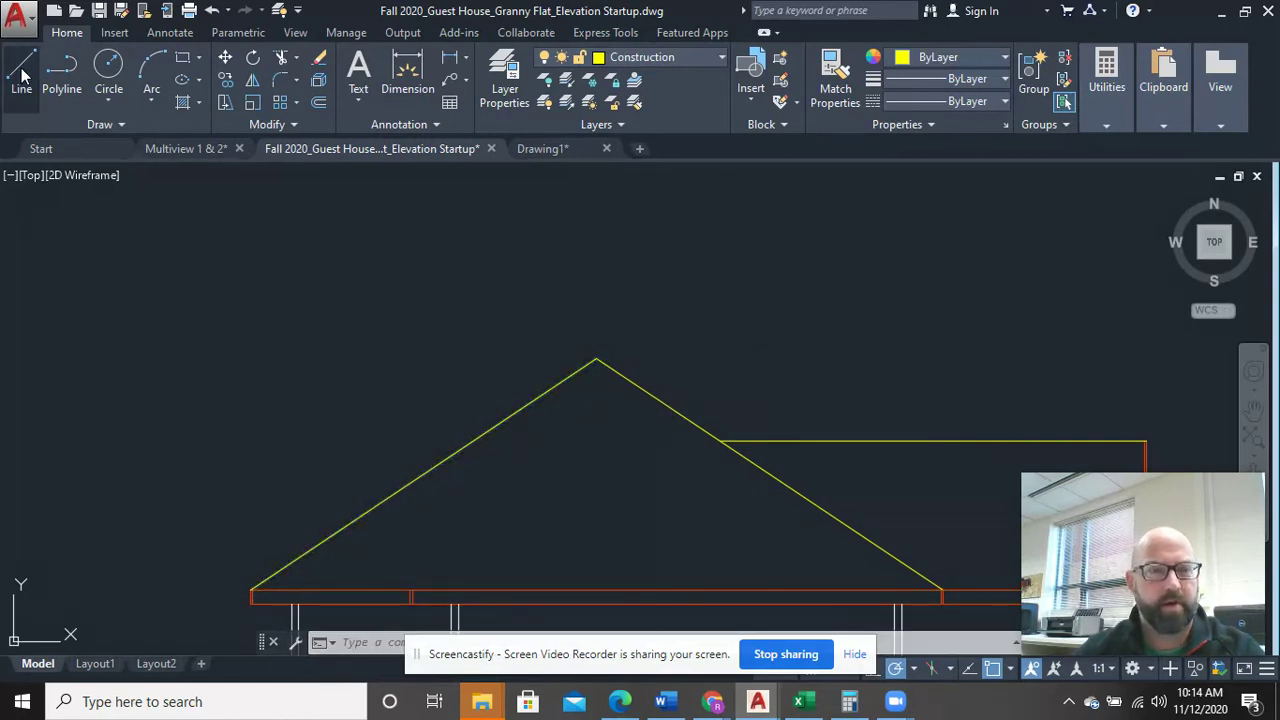
text(e)
key(Return)
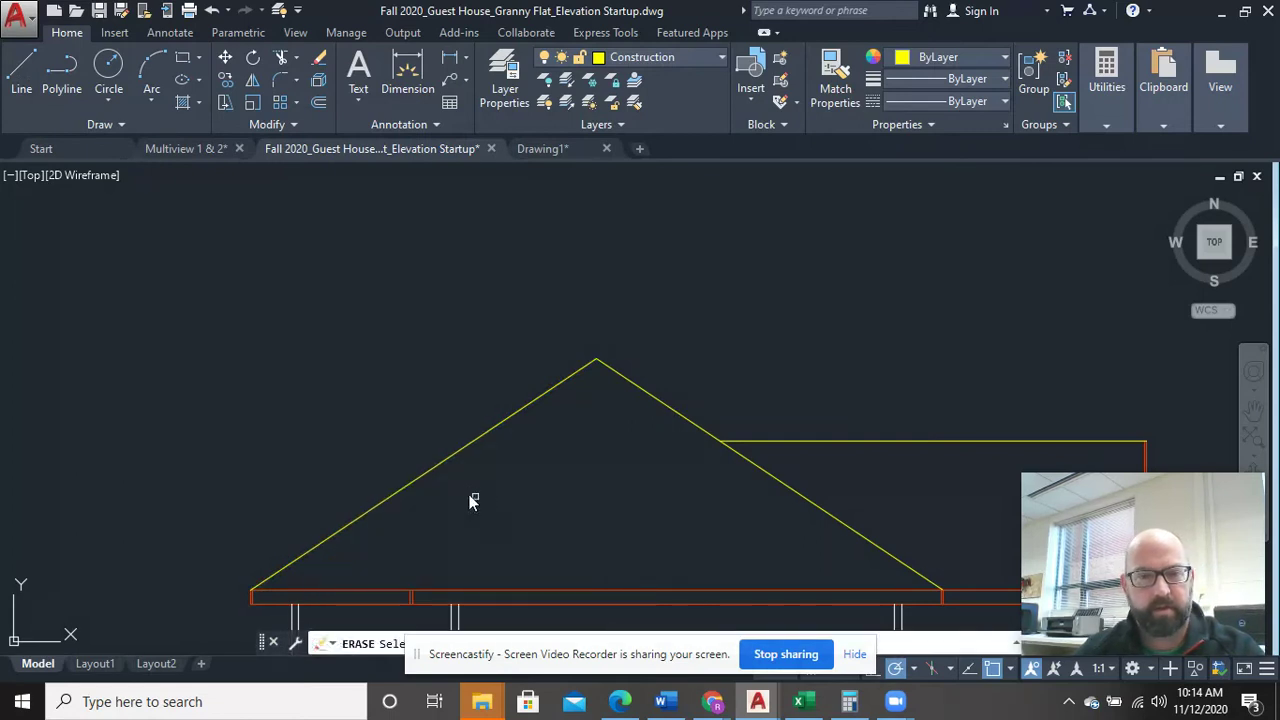
key(Escape)
Extend the red wall lines on the left elevation up to the sloped roof line with EX
text(ex)
key(Return)
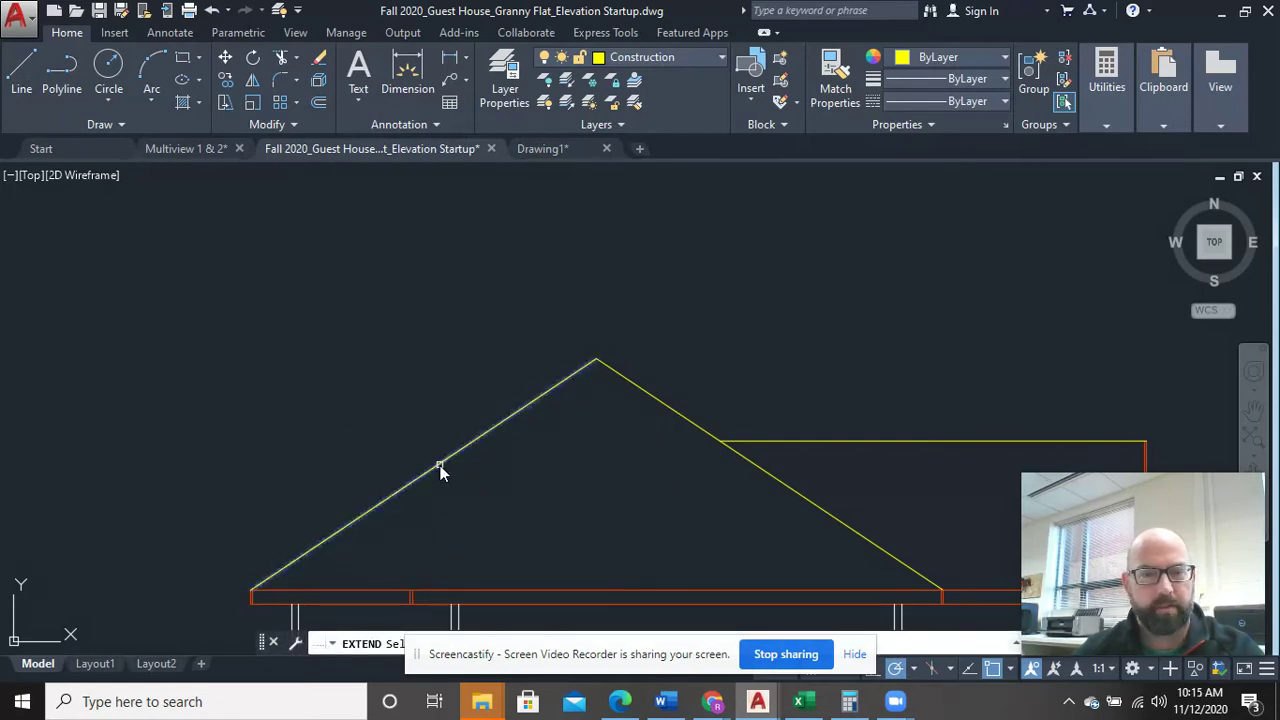
scroll(453, 508, up, 8)
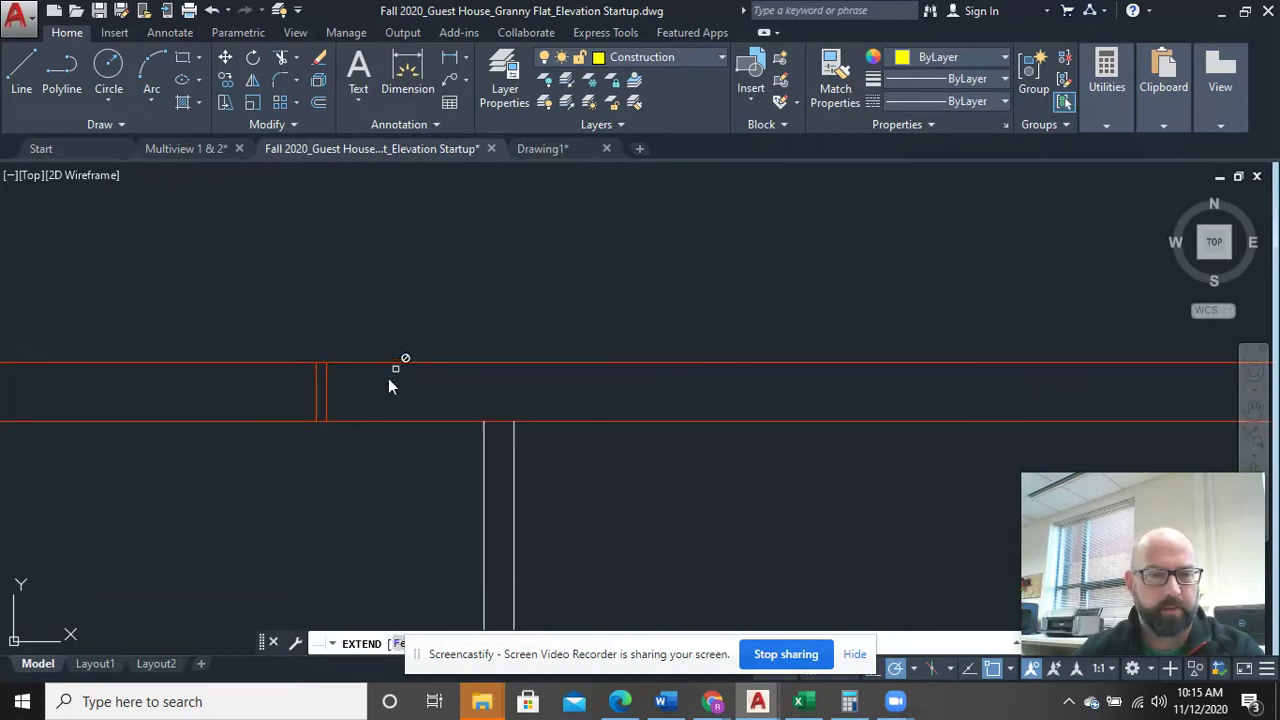
click(267, 372)
right_click(514, 277)
click(535, 287)
scroll(535, 297, down, 4)
scroll(535, 297, down, 5)
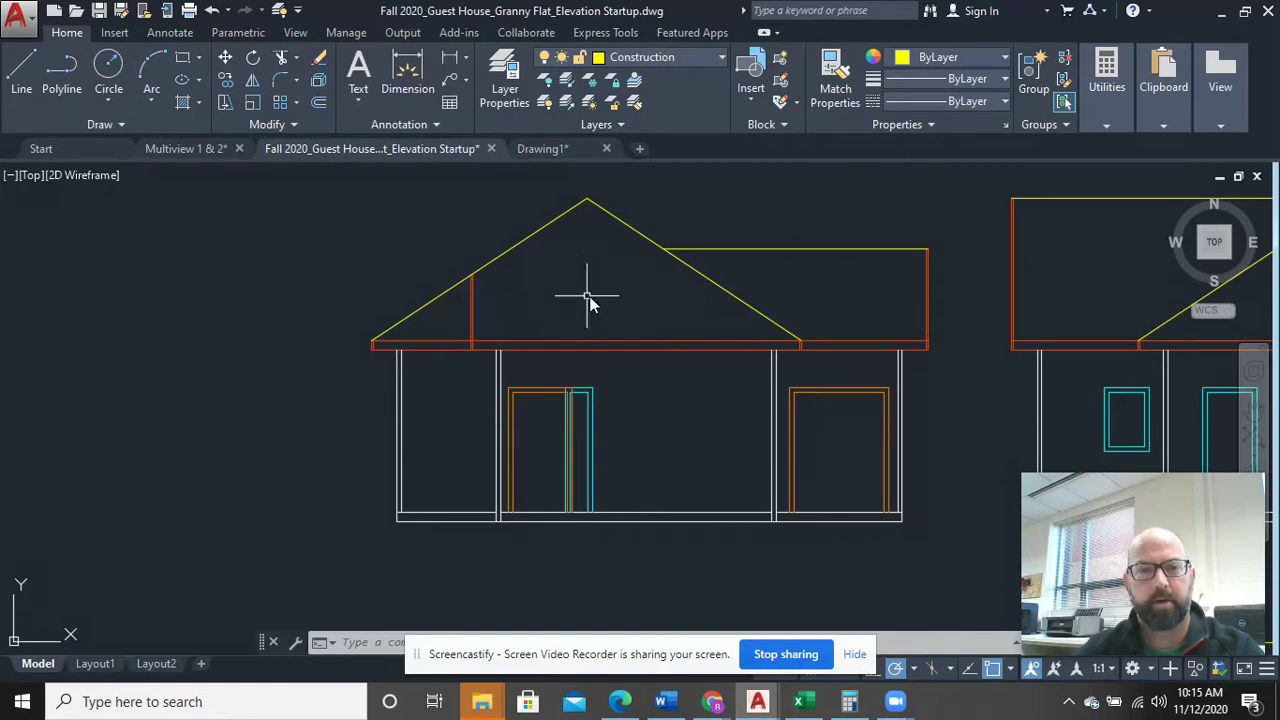
scroll(594, 294, down, 3)
Trim the stray red and yellow segments near the third elevation's gable roof
middle_drag(730, 338, 423, 349)
text(tr)
key(Return)
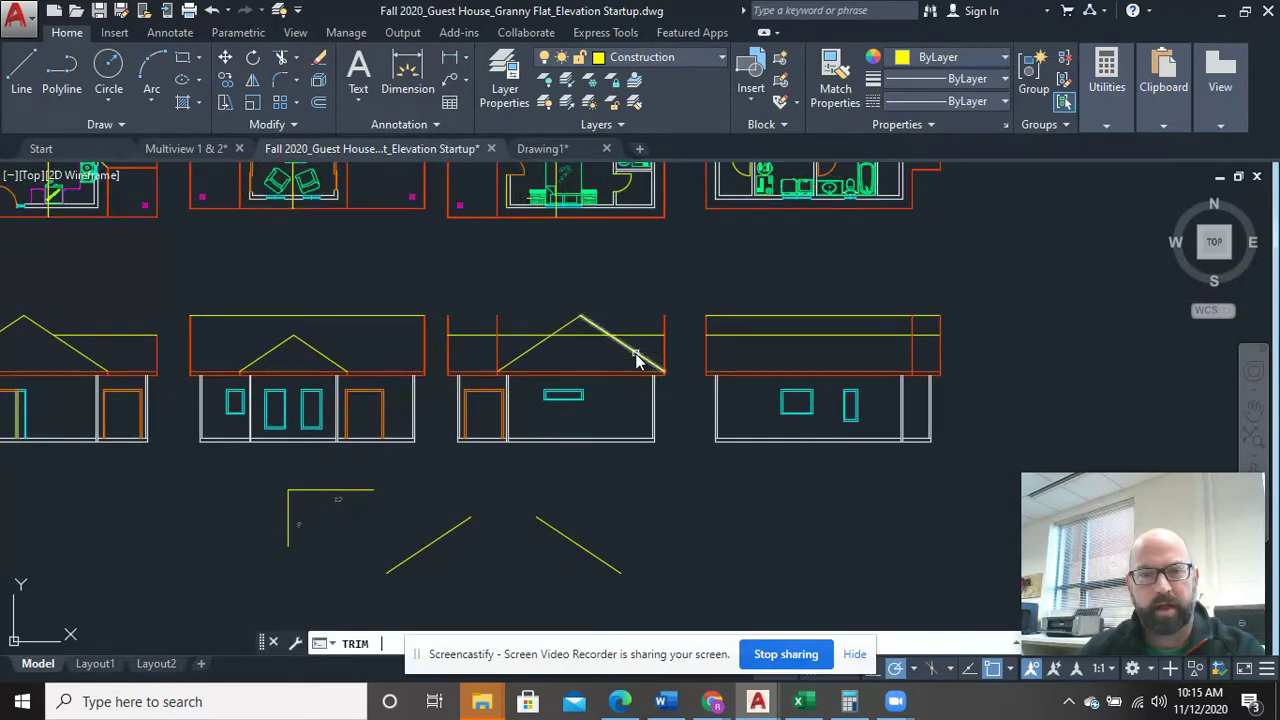
scroll(679, 354, up, 6)
drag(679, 350, 572, 273)
middle_drag(630, 318, 704, 328)
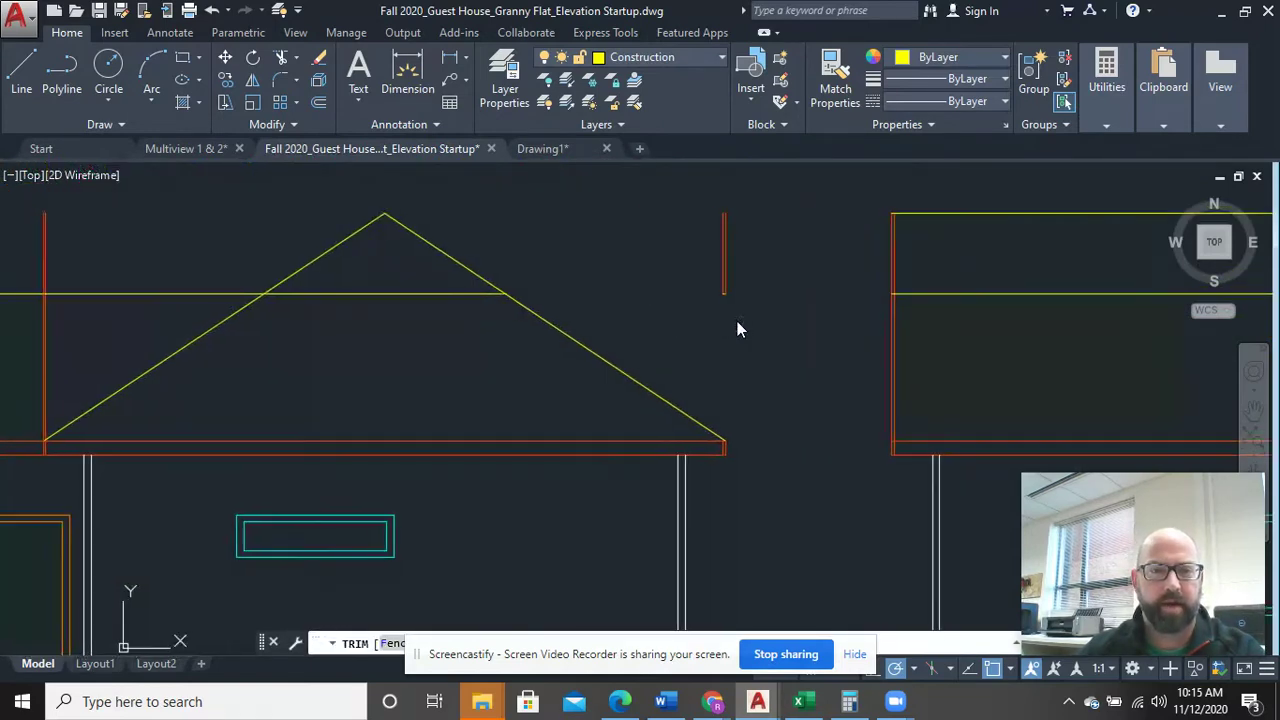
middle_drag(319, 313, 703, 334)
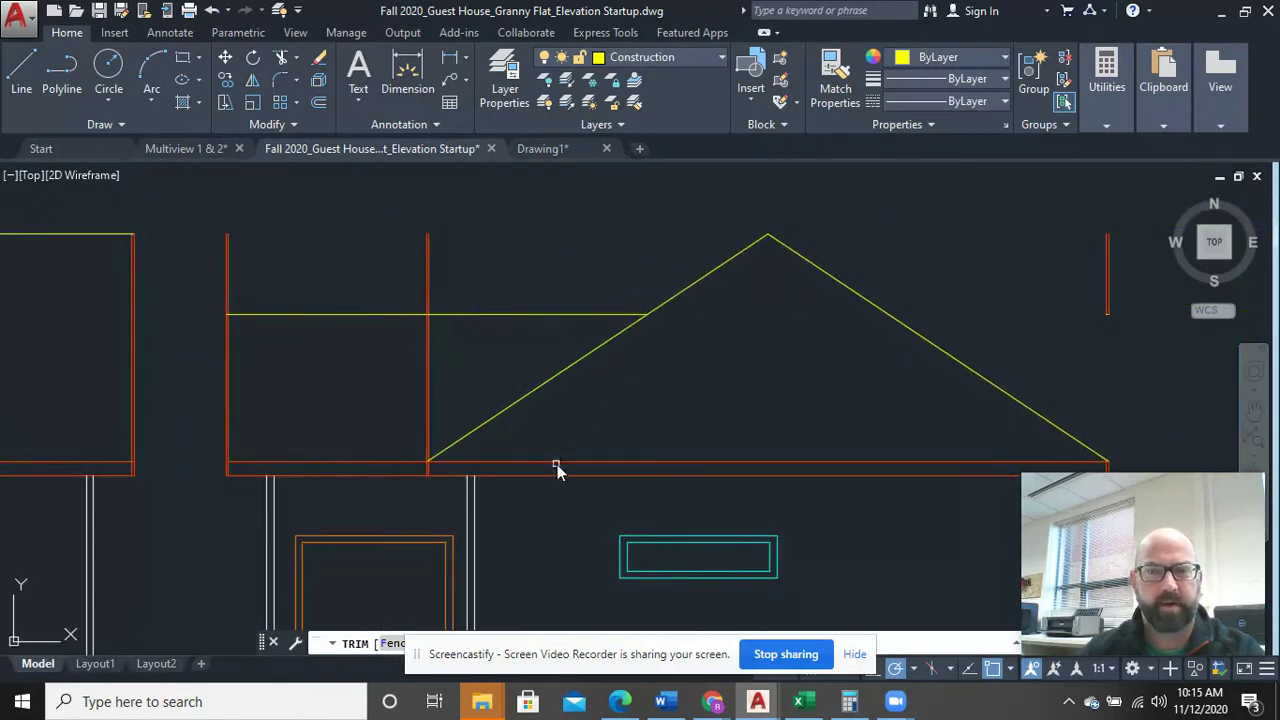
Trim the orange wall lines sticking up above the roof line, leaving only the roof outline
click(428, 285)
drag(455, 433, 418, 400)
drag(257, 297, 220, 290)
scroll(266, 303, down, 3)
right_click(527, 296)
click(566, 294)
drag(606, 288, 603, 271)
middle_drag(763, 331, 571, 334)
scroll(620, 334, down, 4)
scroll(627, 366, up, 1)
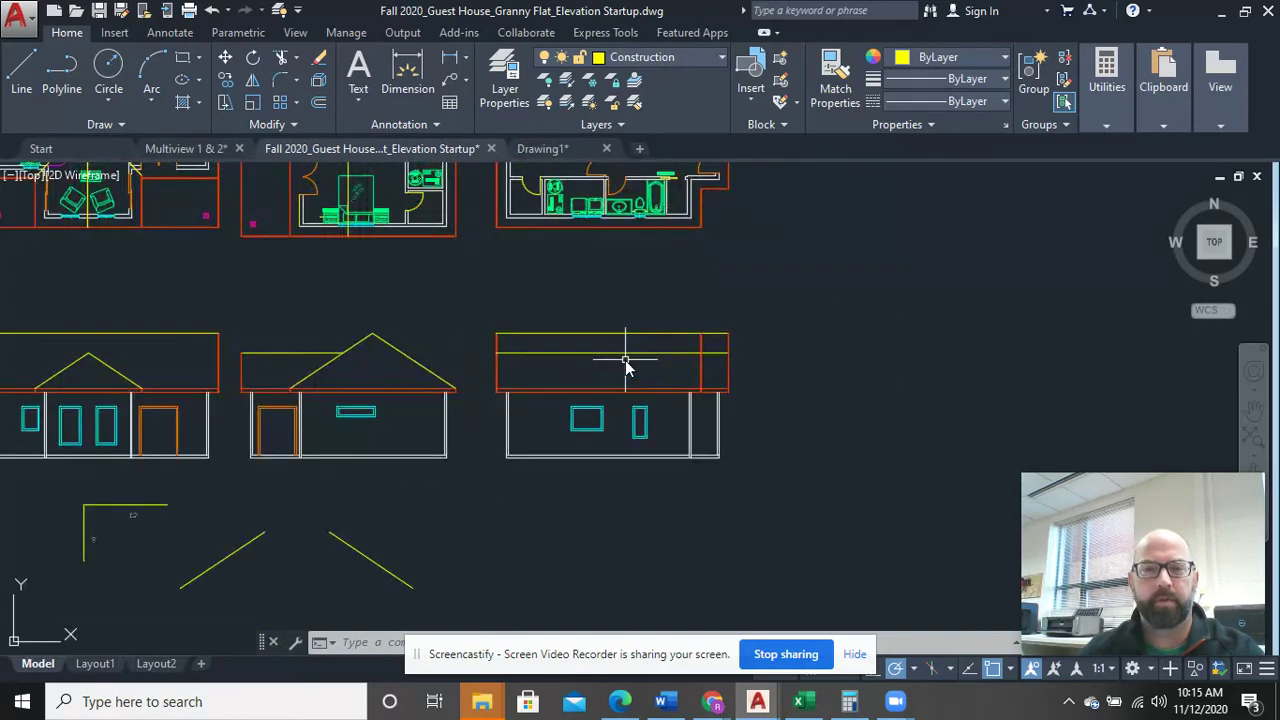
Trim the horizontal line off the right elevation's roof
text(tr)
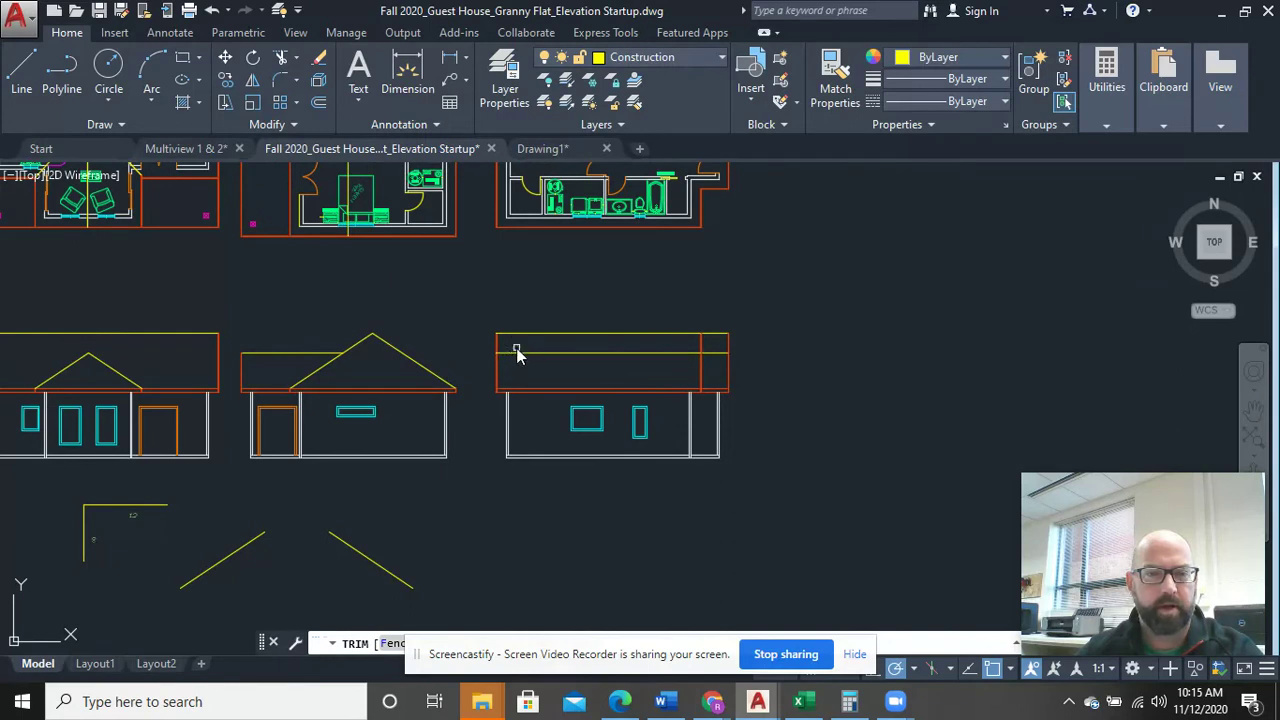
scroll(682, 359, up, 5)
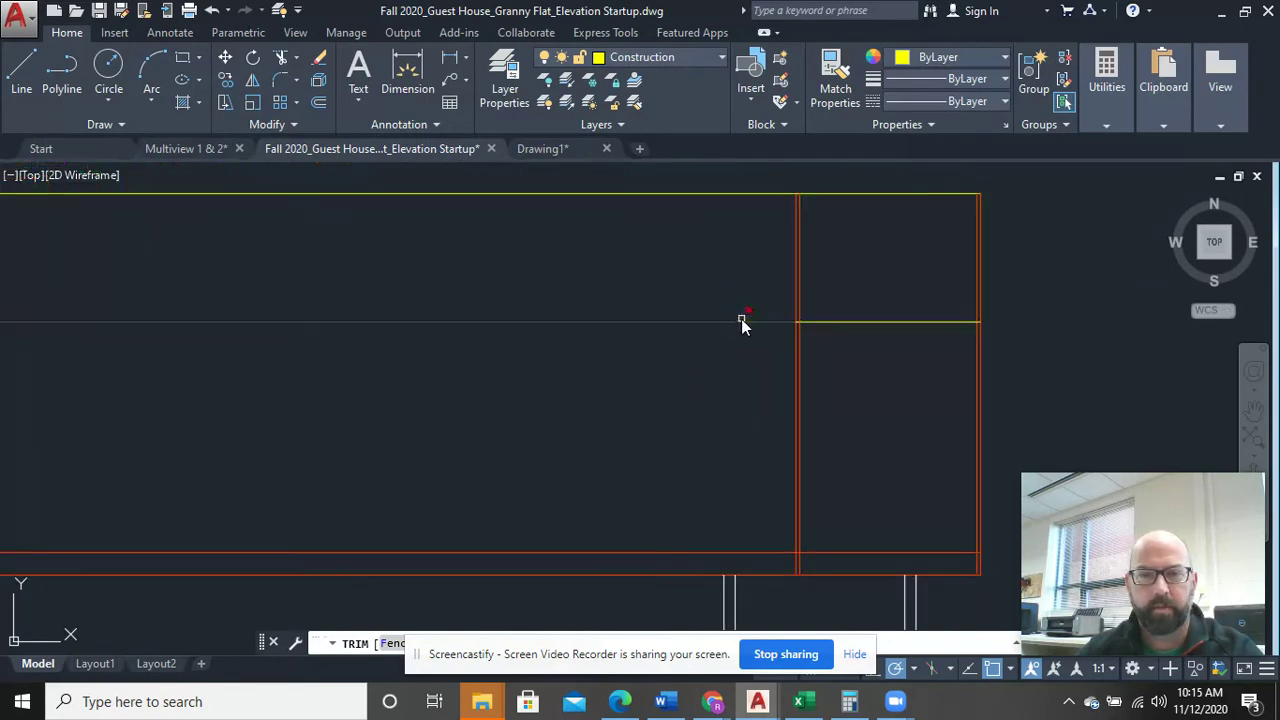
click(742, 320)
click(677, 351)
scroll(664, 355, down, 5)
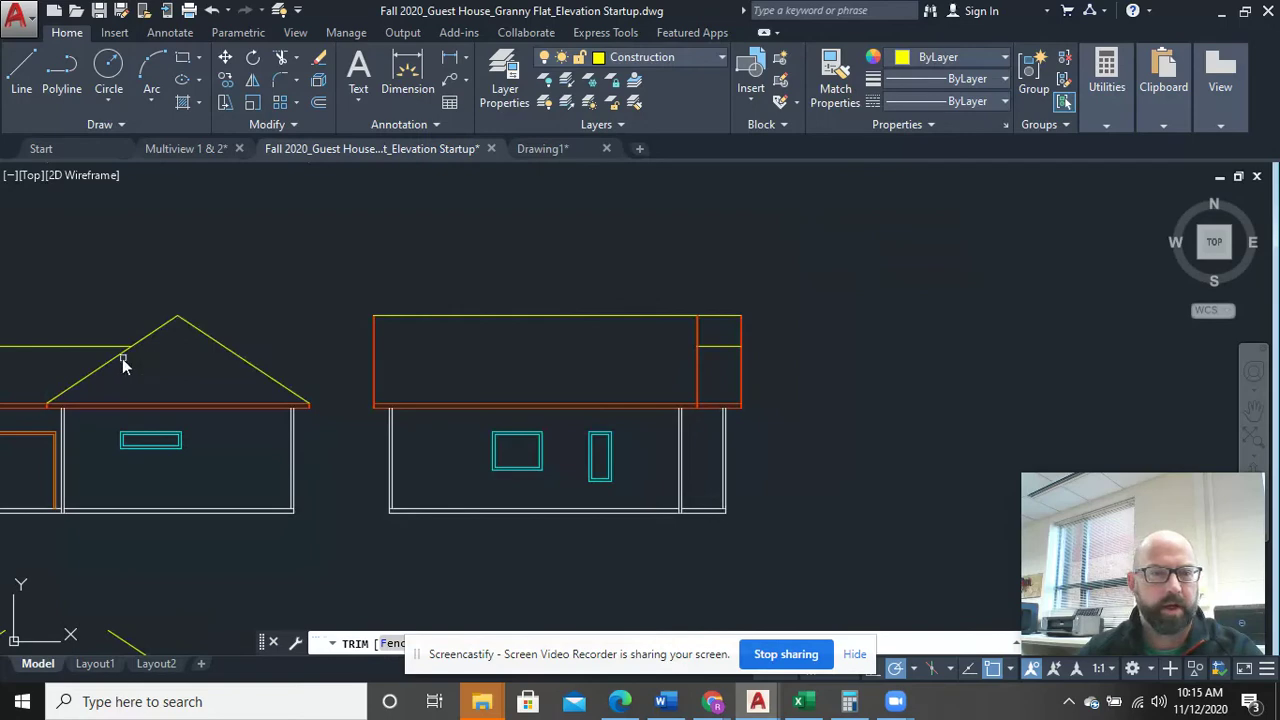
right_click(511, 345)
click(537, 356)
middle_drag(534, 354, 555, 350)
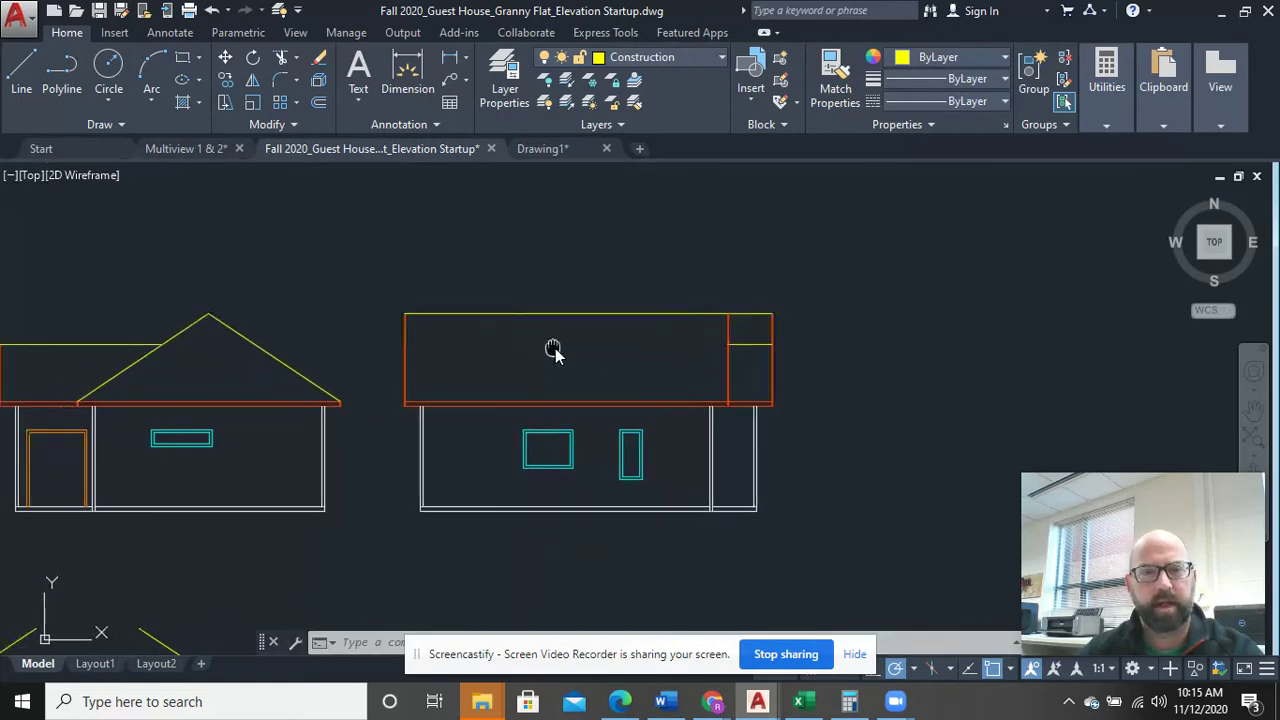
Start a line at the elevation corner but end it unused, then delete the short yellow horizontal line
scroll(557, 352, down, 4)
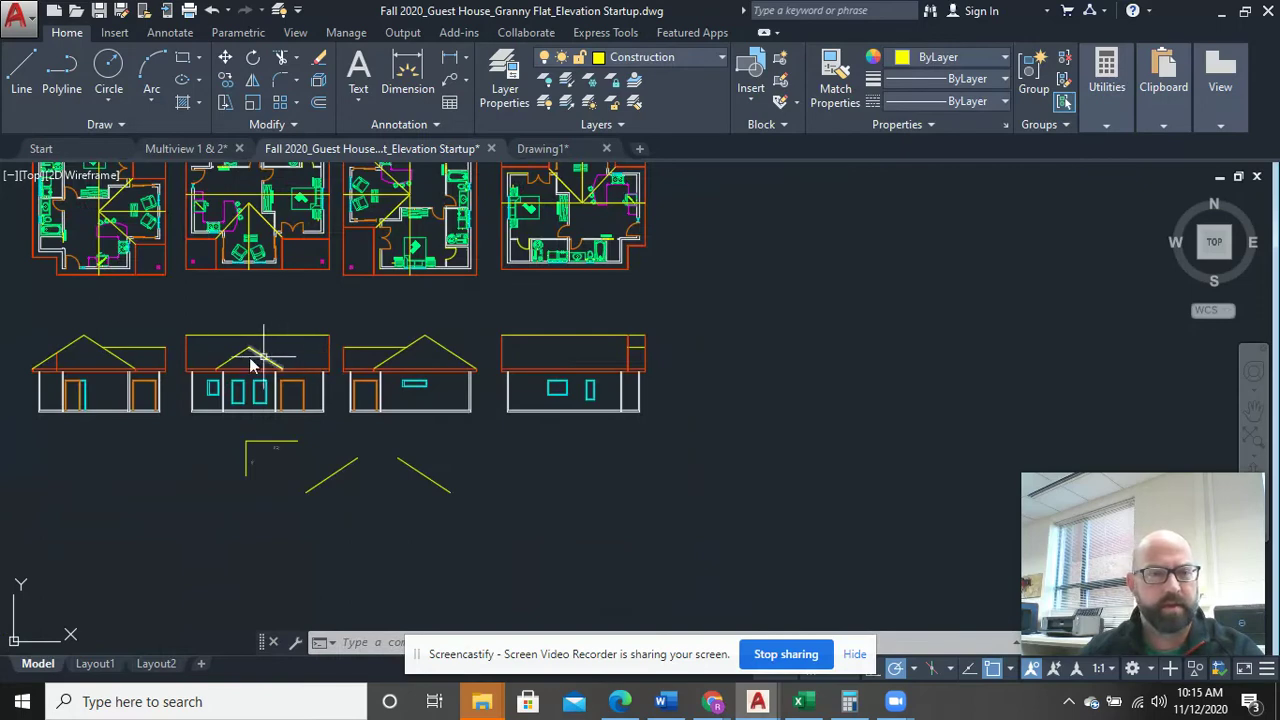
scroll(25, 360, up, 2)
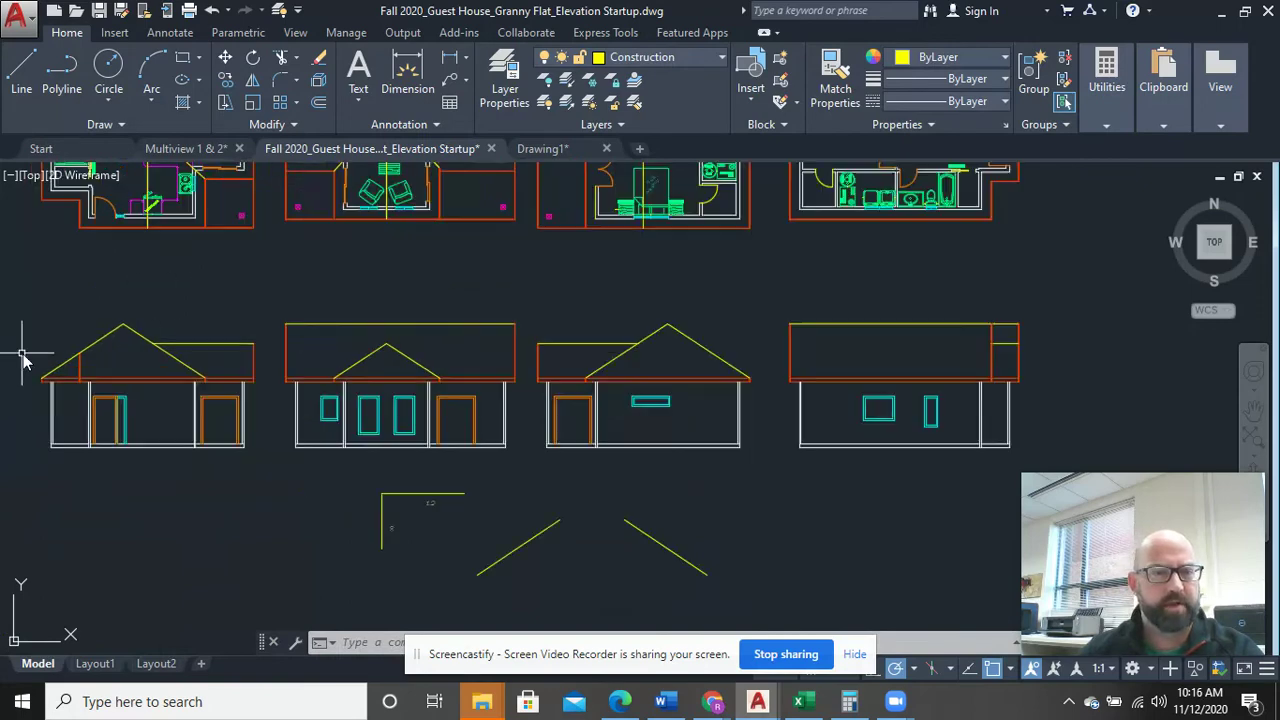
click(27, 78)
scroll(91, 345, up, 3)
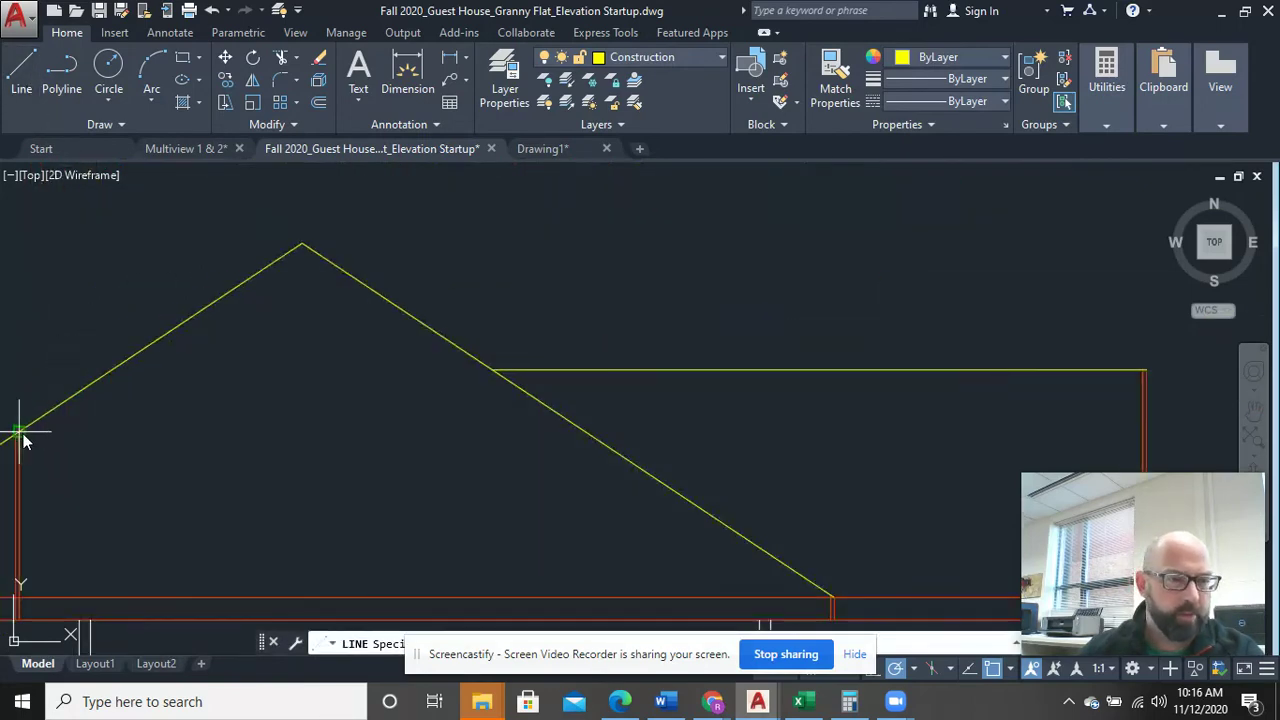
scroll(371, 429, down, 5)
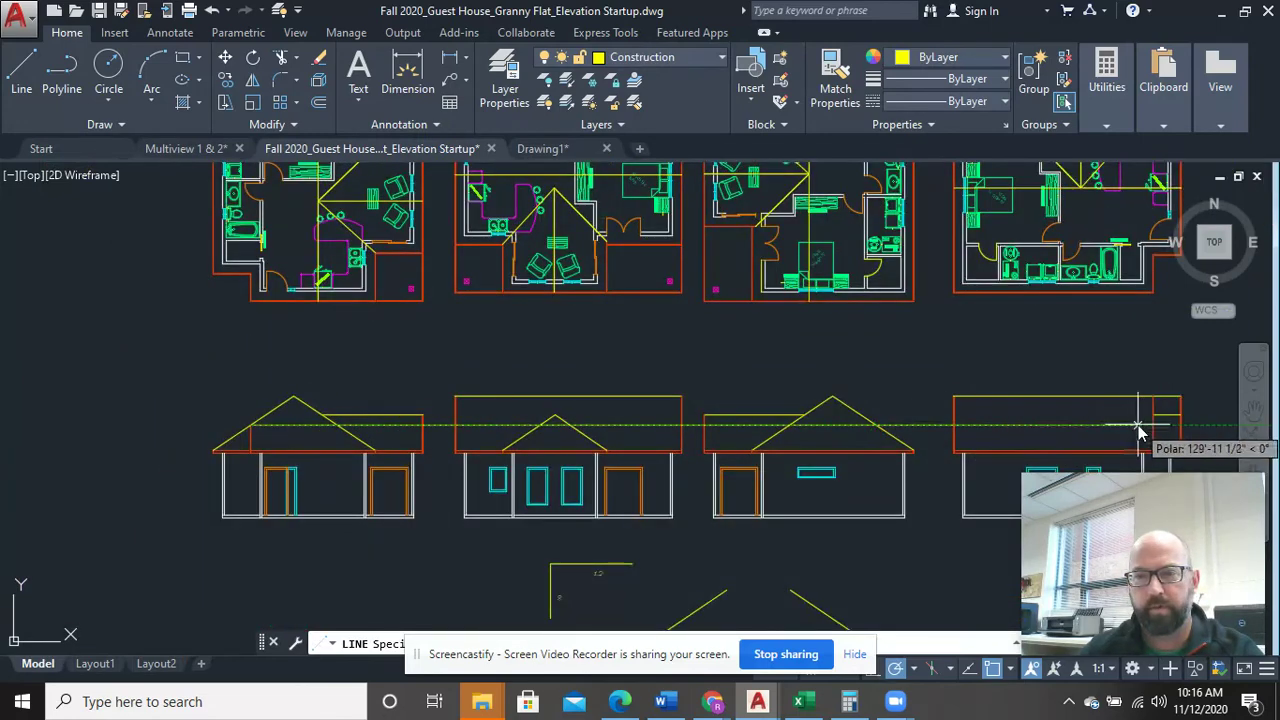
middle_drag(1143, 434, 836, 433)
scroll(884, 436, up, 5)
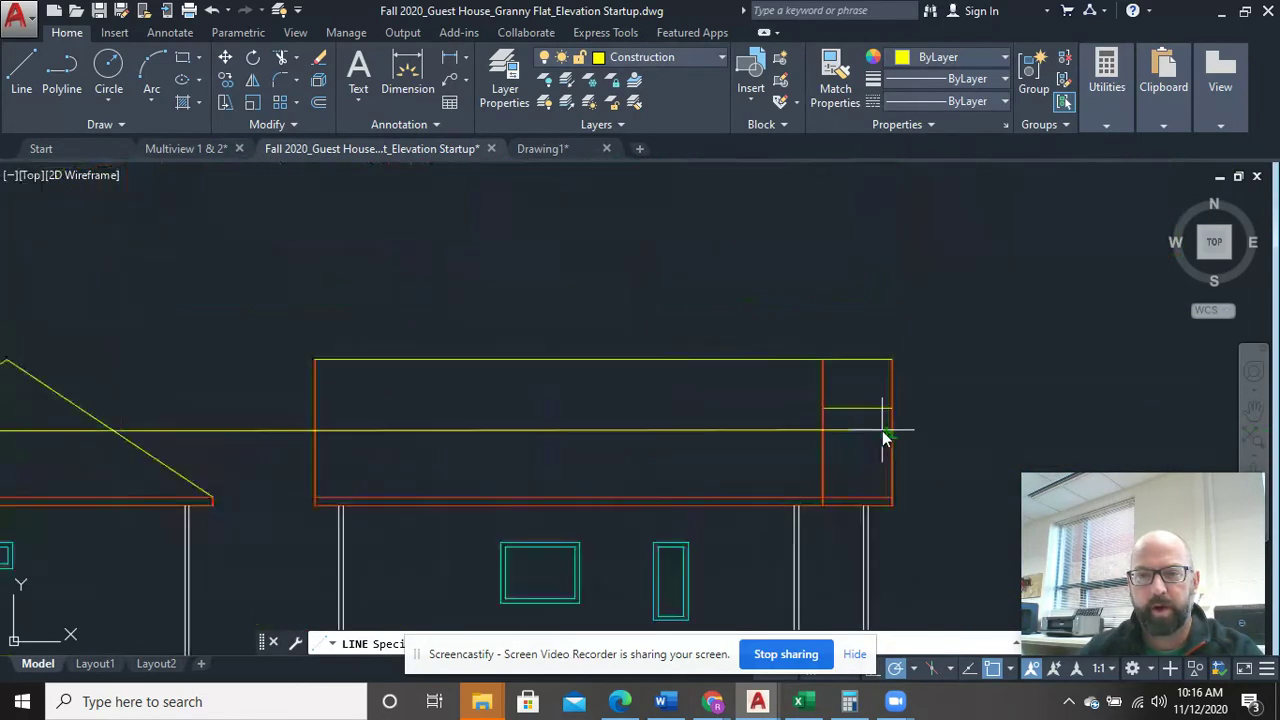
click(899, 435)
right_click(939, 382)
click(975, 393)
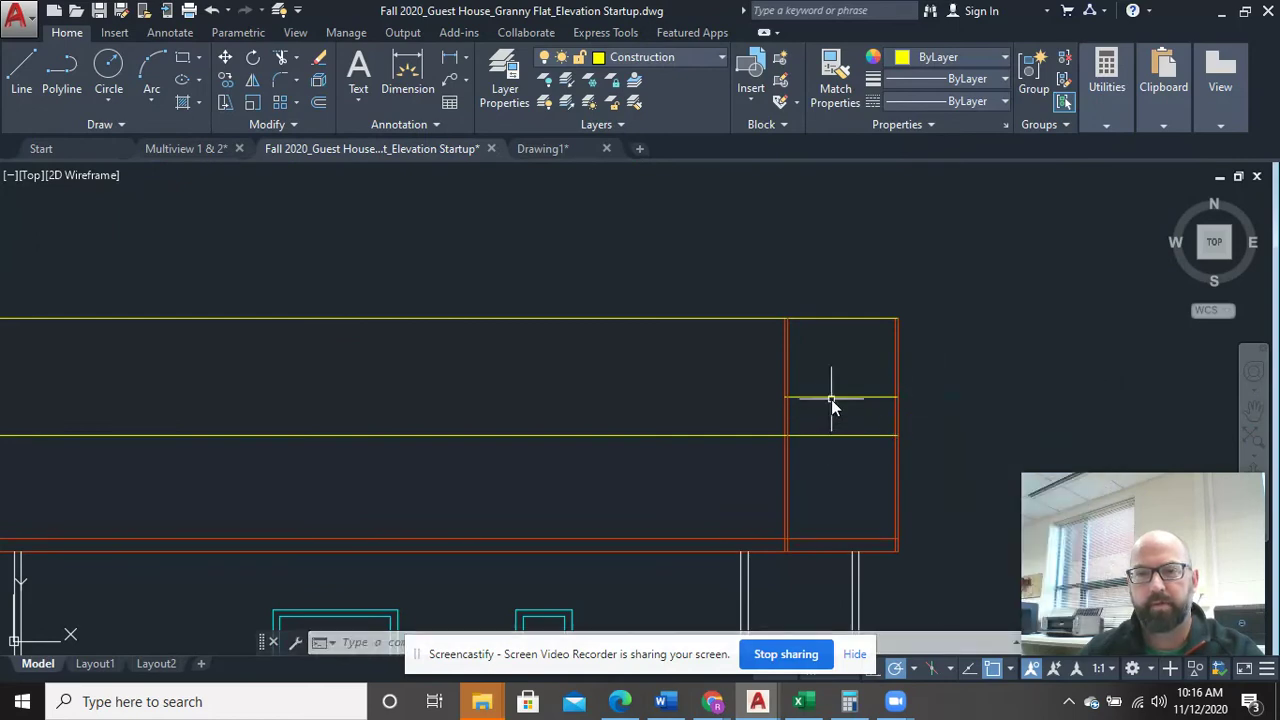
click(833, 398)
key(Delete)
Trim the yellow ridge-height line out of the right flat-roofed elevation
scroll(831, 400, down, 6)
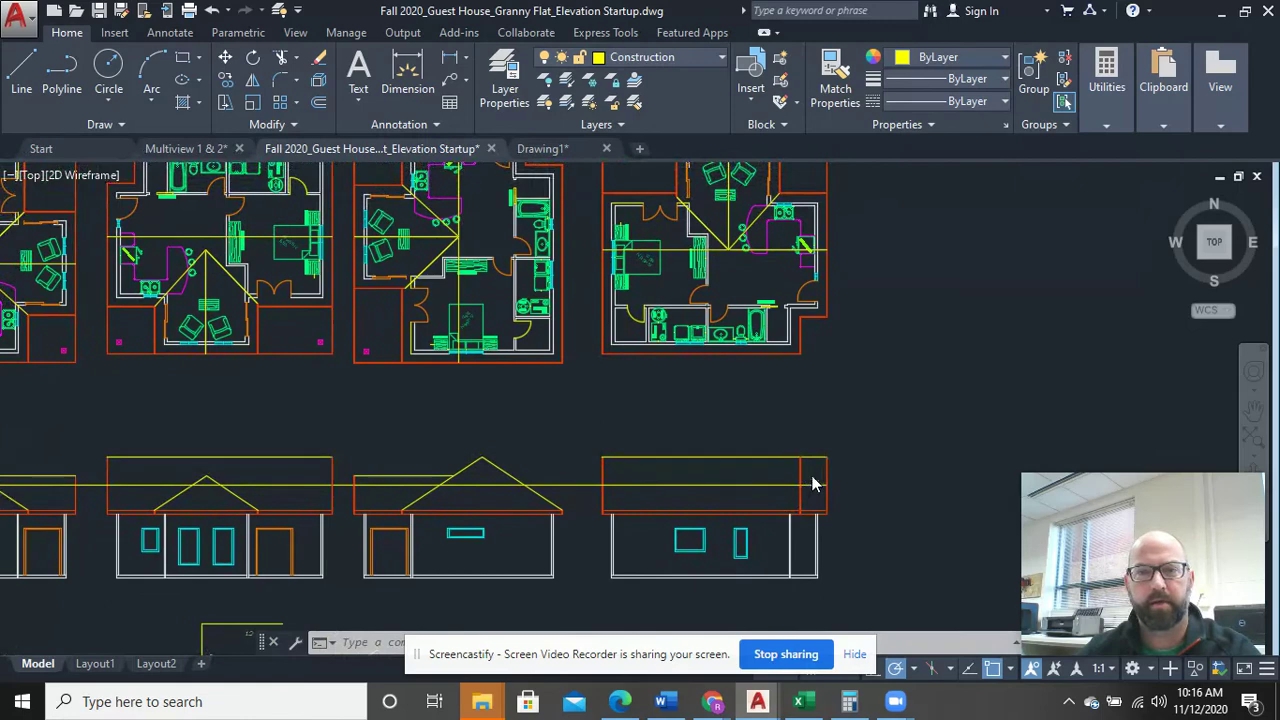
middle_drag(817, 462, 903, 462)
scroll(890, 460, down, 2)
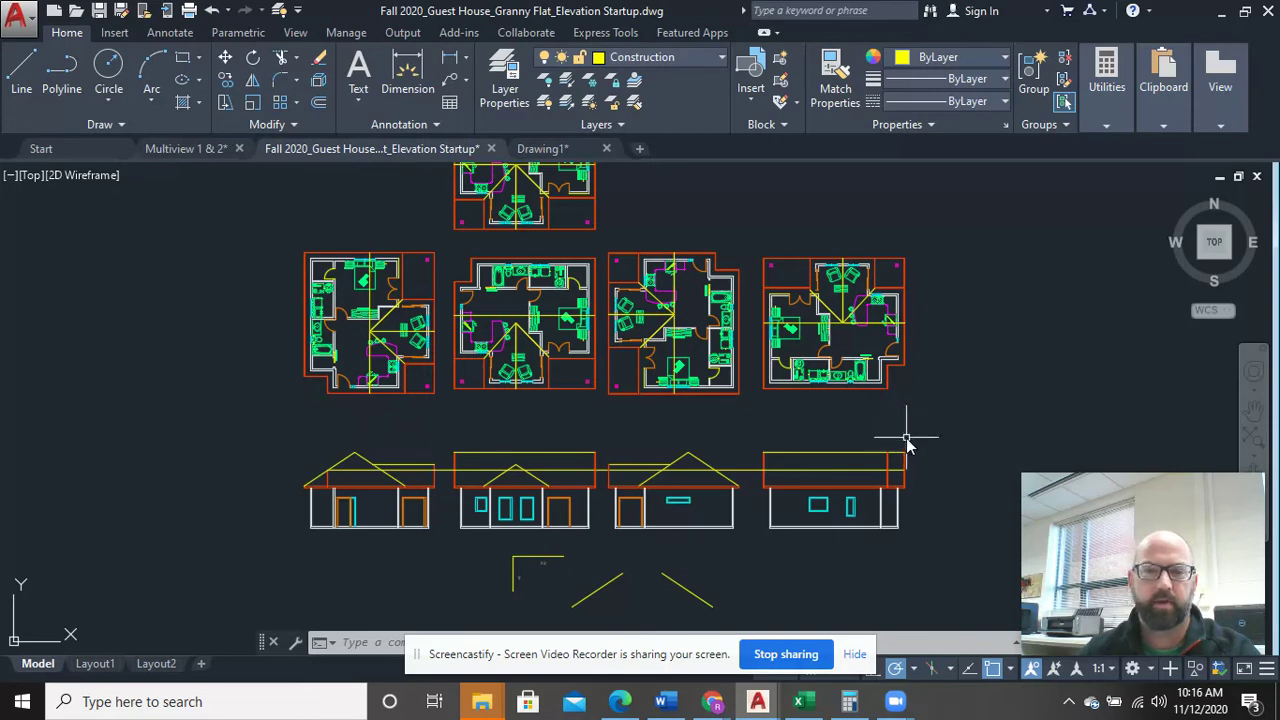
scroll(913, 480, up, 2)
scroll(909, 475, up, 2)
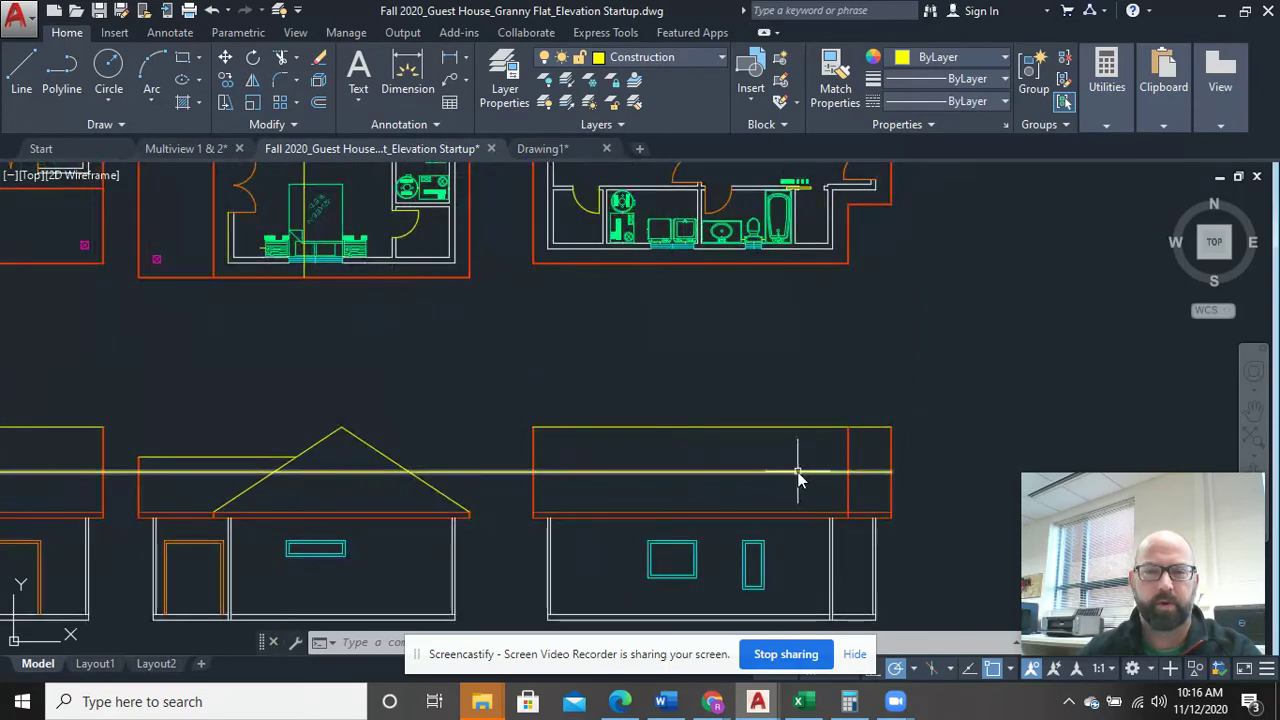
text(tr)
key(Return)
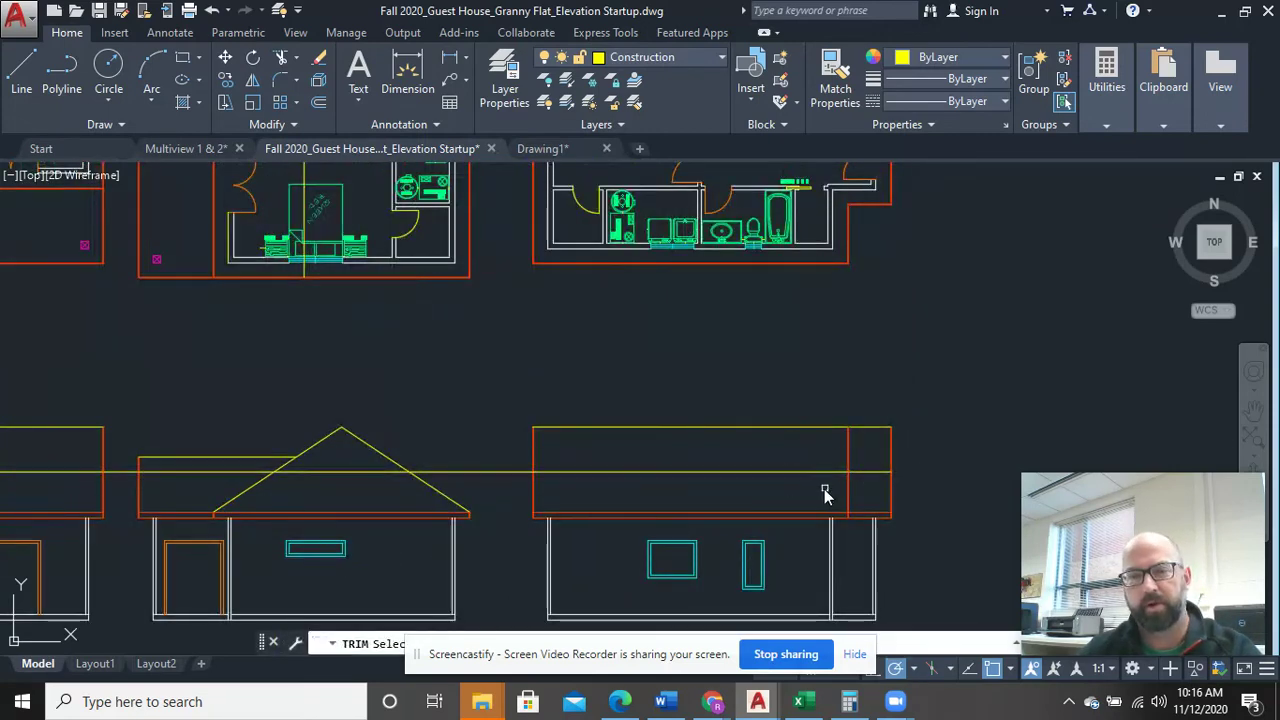
click(835, 474)
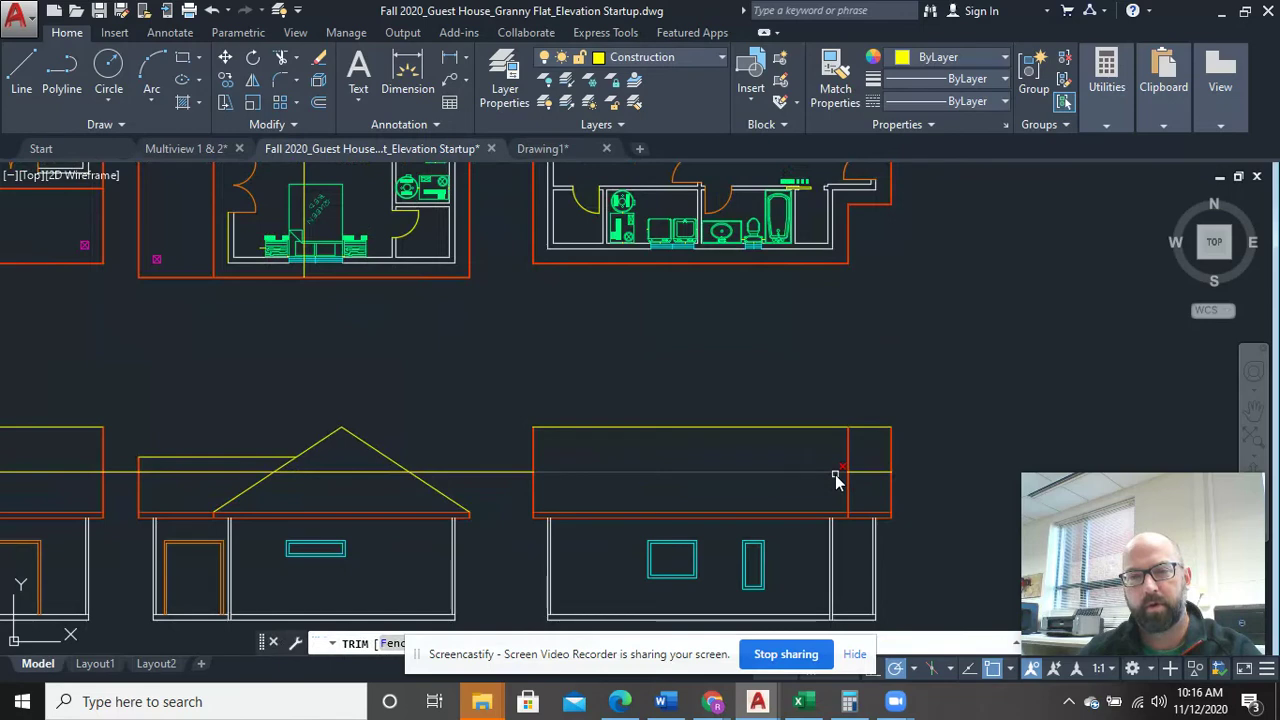
right_click(743, 485)
click(780, 238)
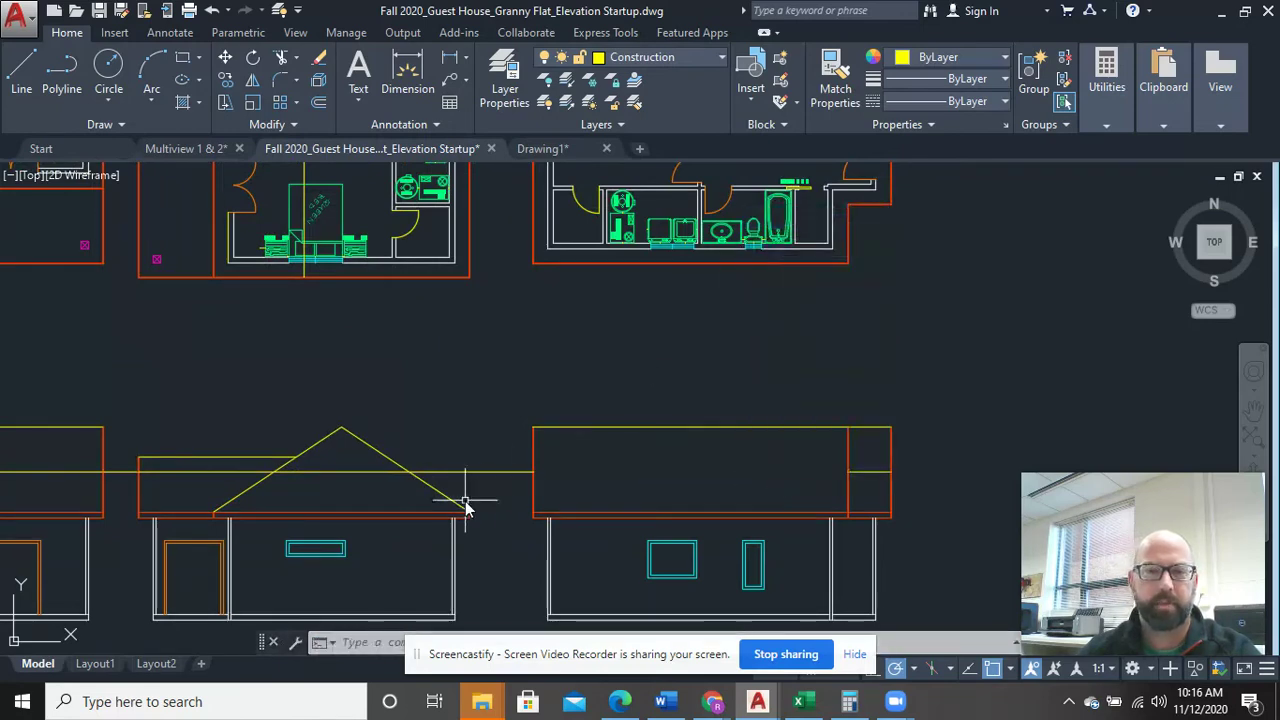
Erase the long yellow horizontal construction line running across the elevations
click(483, 471)
key(Delete)
scroll(481, 457, down, 4)
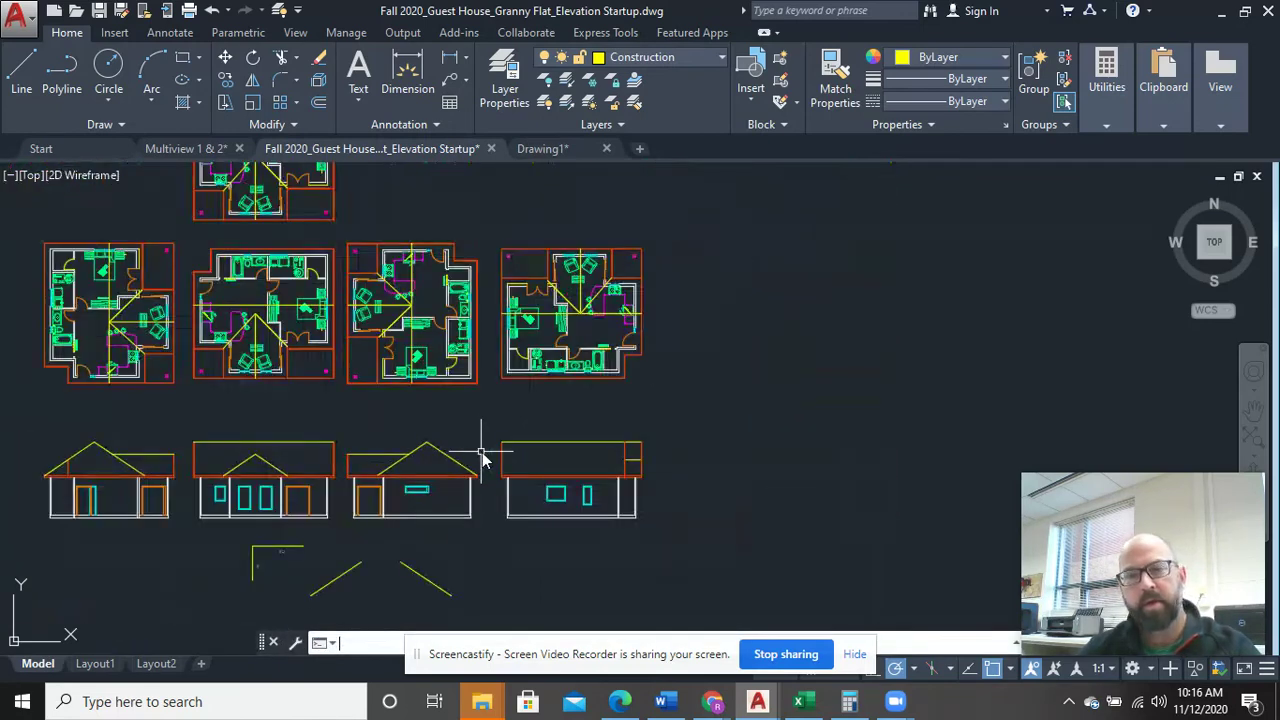
Move the three guide lines below the elevations to a new position
scroll(486, 451, up, 2)
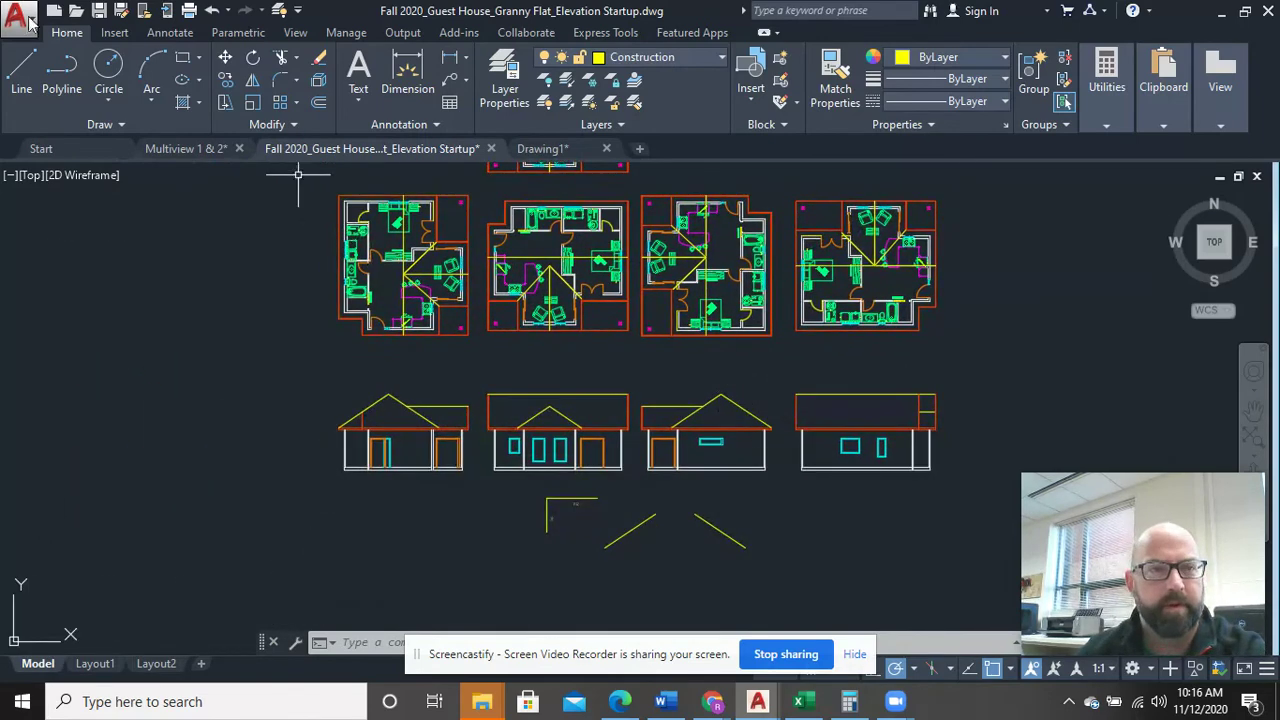
middle_drag(500, 371, 415, 370)
click(681, 541)
click(428, 465)
right_click(459, 298)
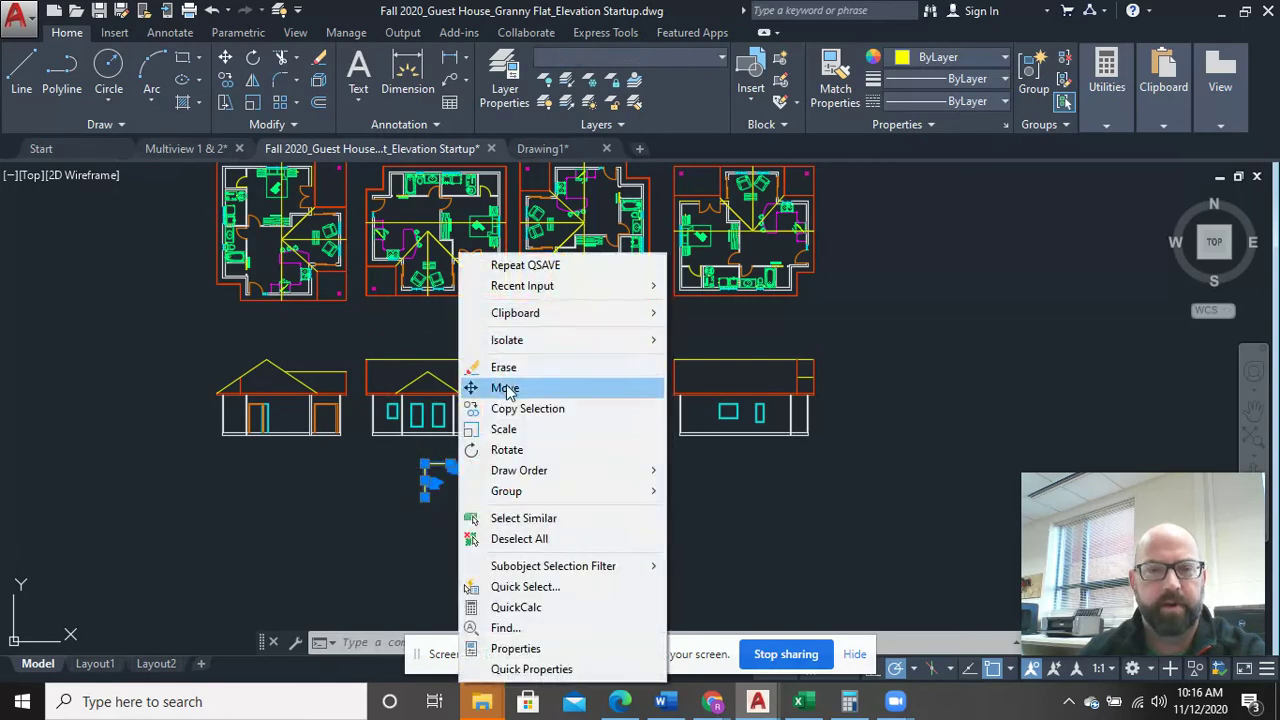
click(497, 387)
click(498, 434)
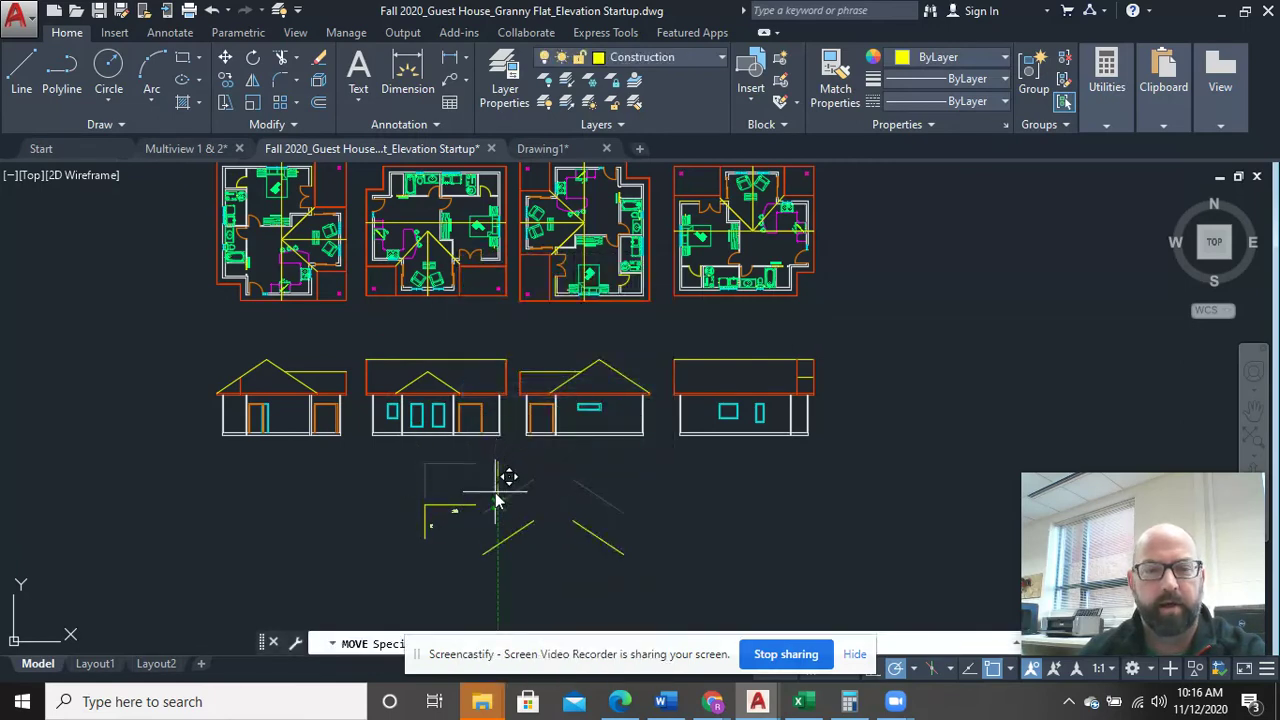
click(497, 500)
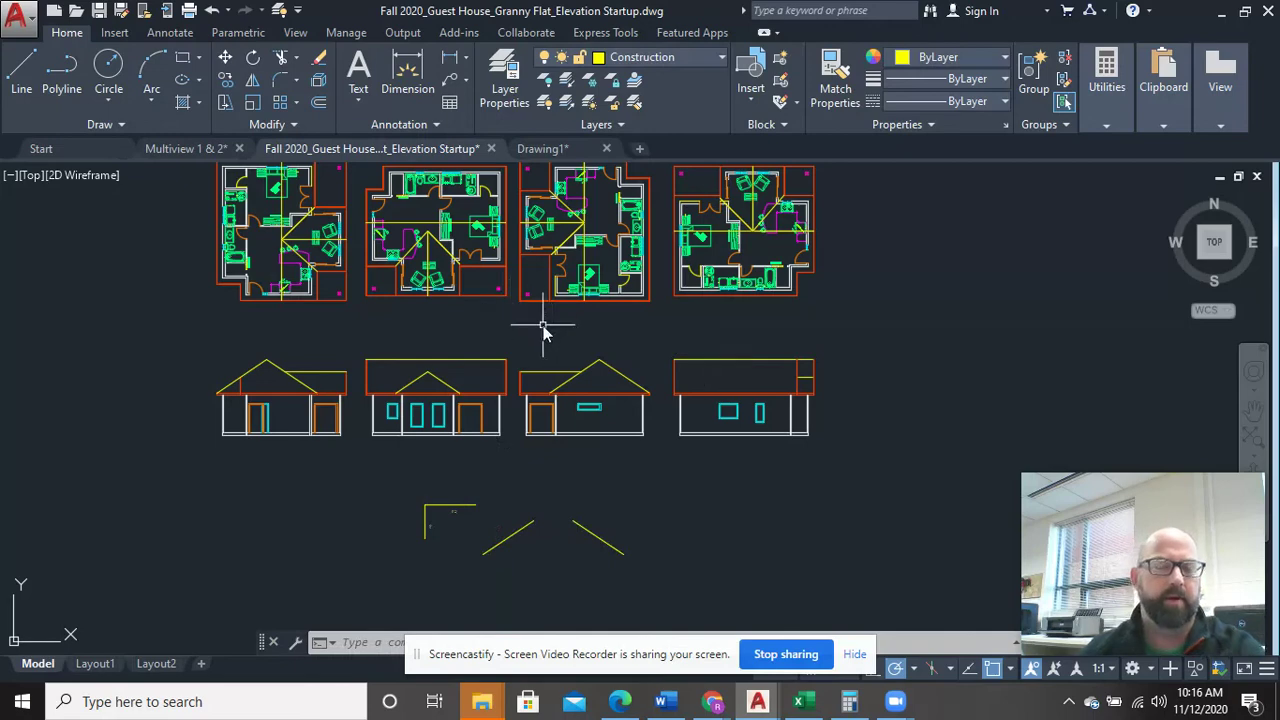
Select the roof outlines of all four elevations for a move, then cancel without moving
scroll(222, 408, up, 5)
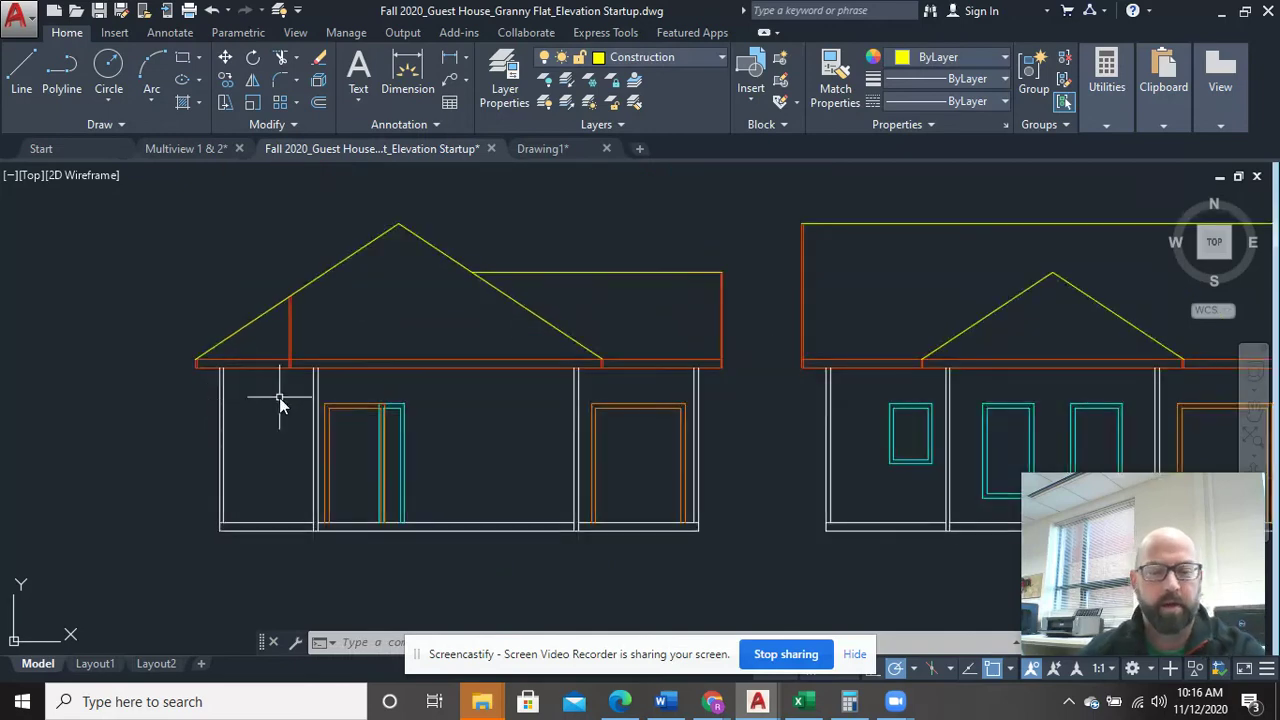
text(m)
key(Return)
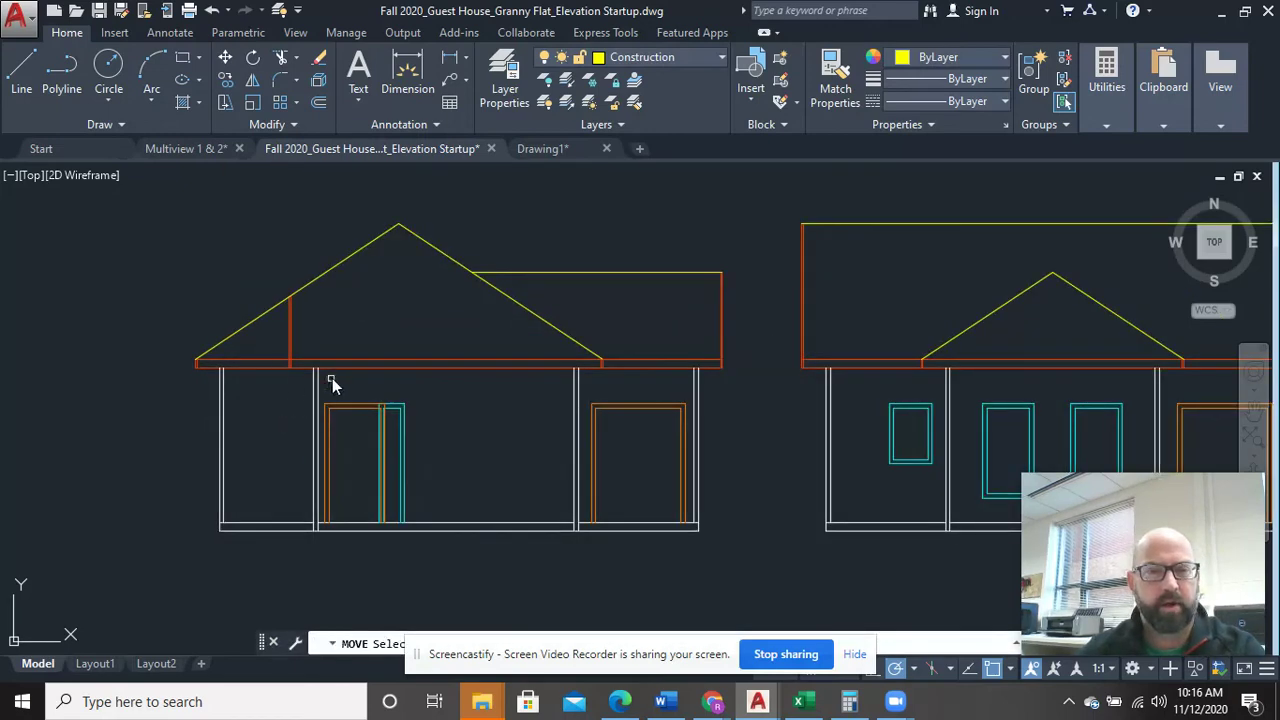
scroll(355, 358, down, 5)
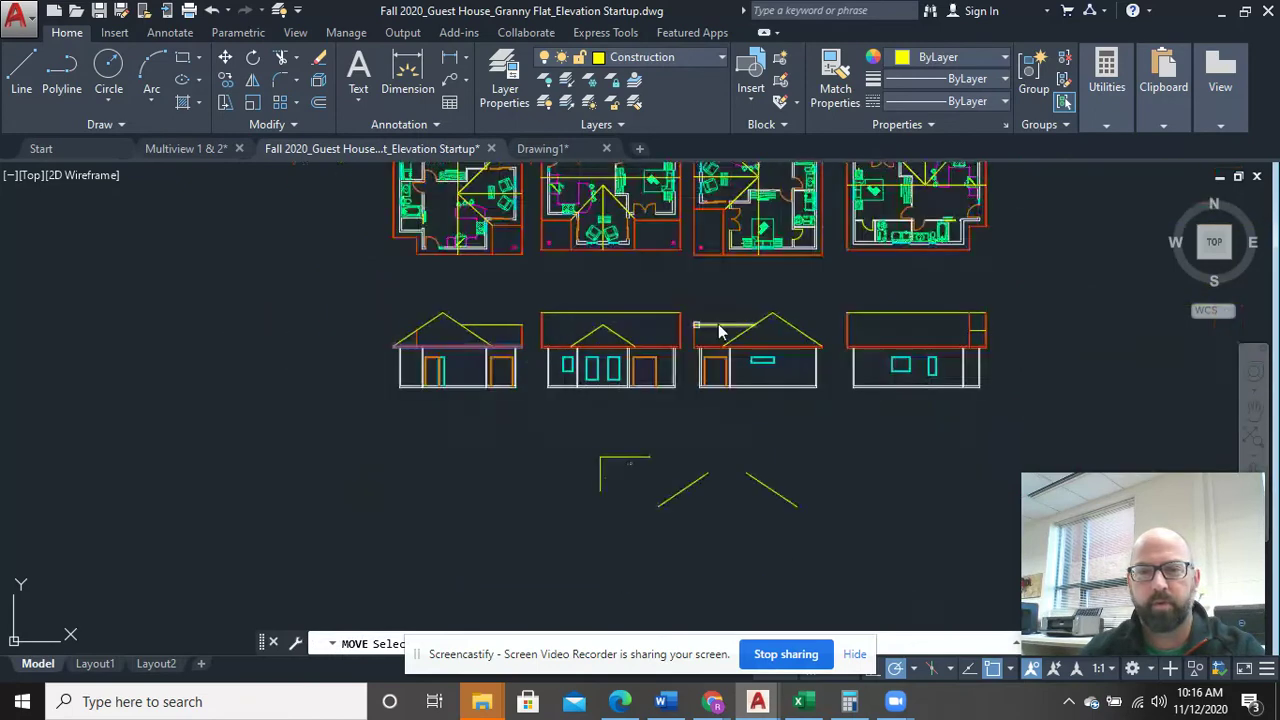
click(1005, 345)
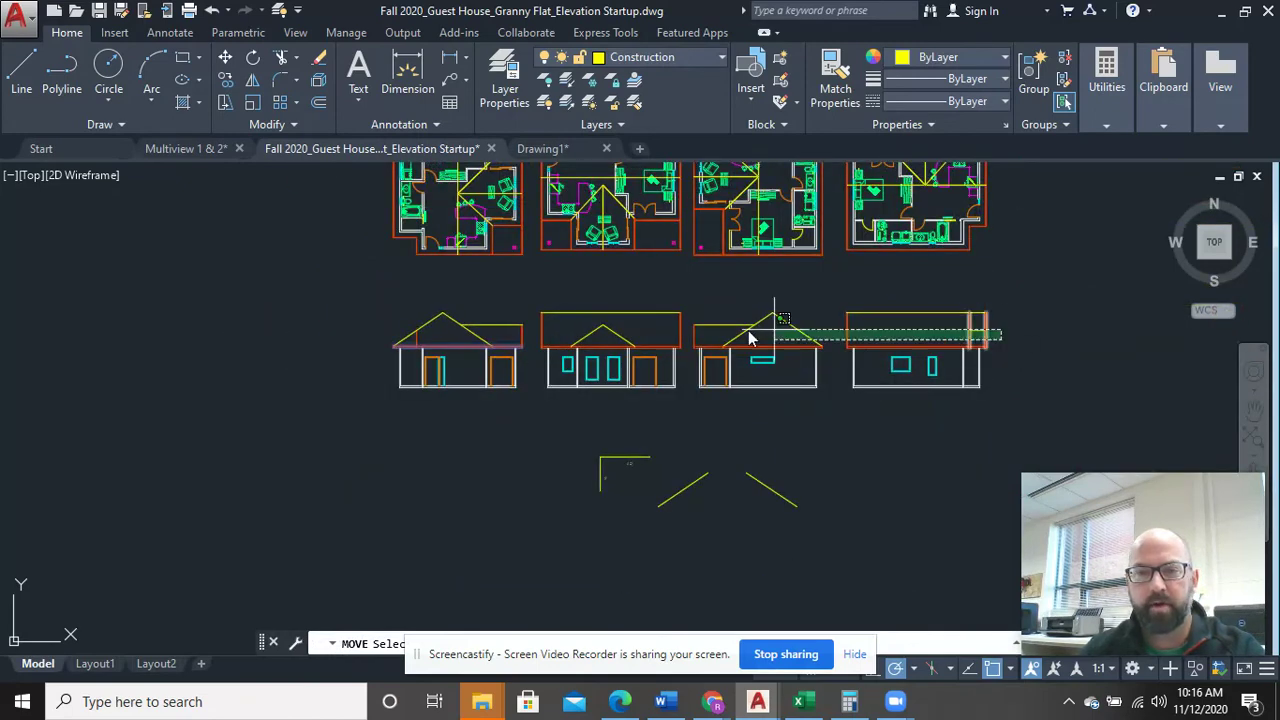
click(342, 284)
key(Return)
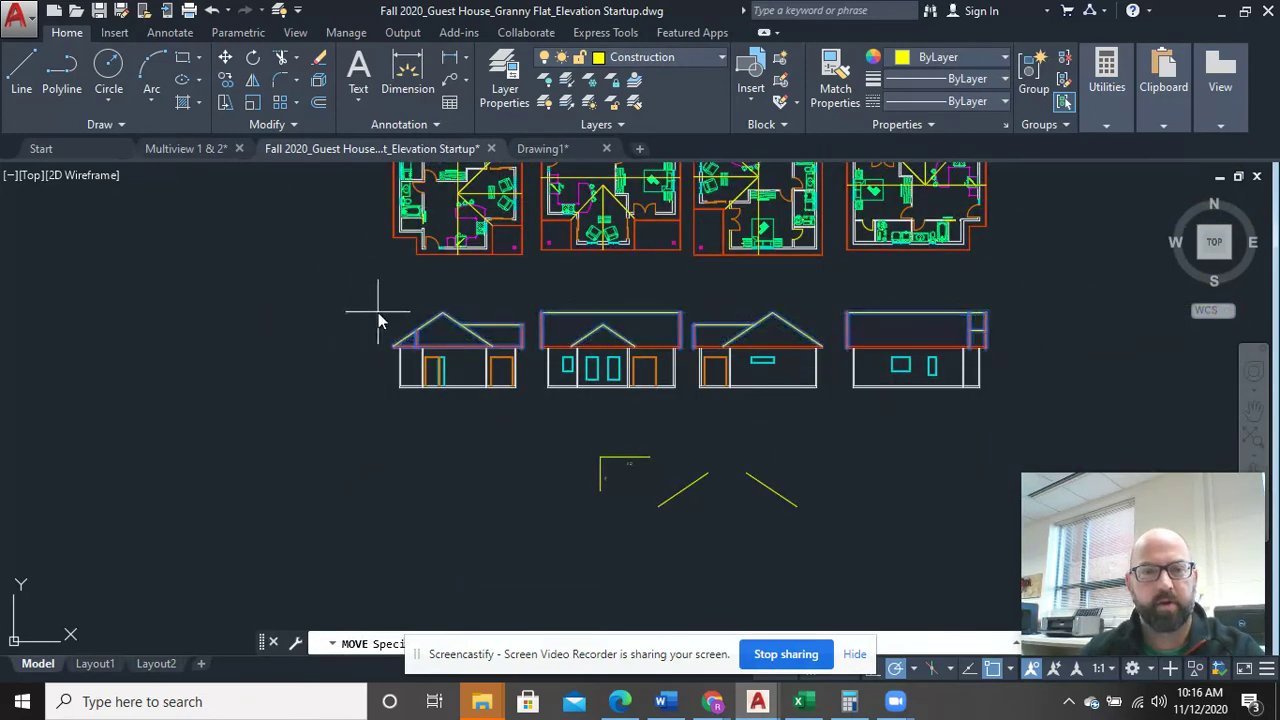
key(Escape)
Match the yellow roof lines on all four elevations to the orange roof line's properties
click(835, 95)
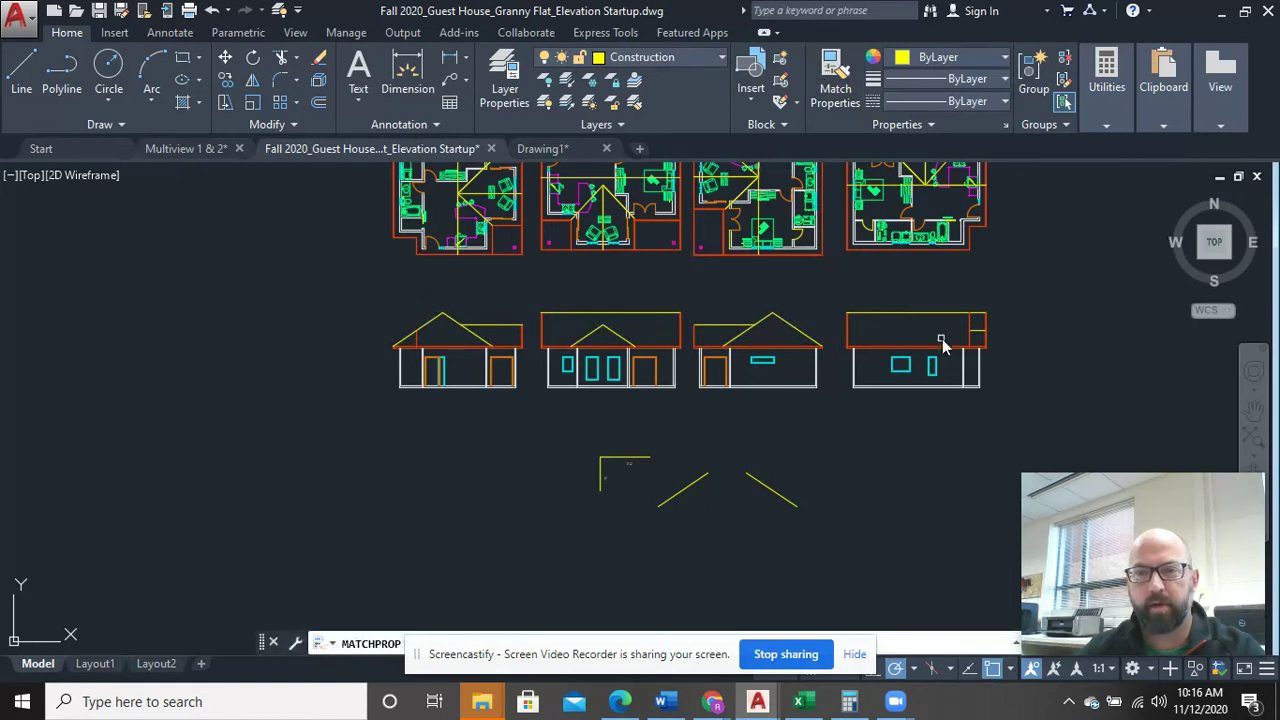
click(1001, 342)
click(320, 270)
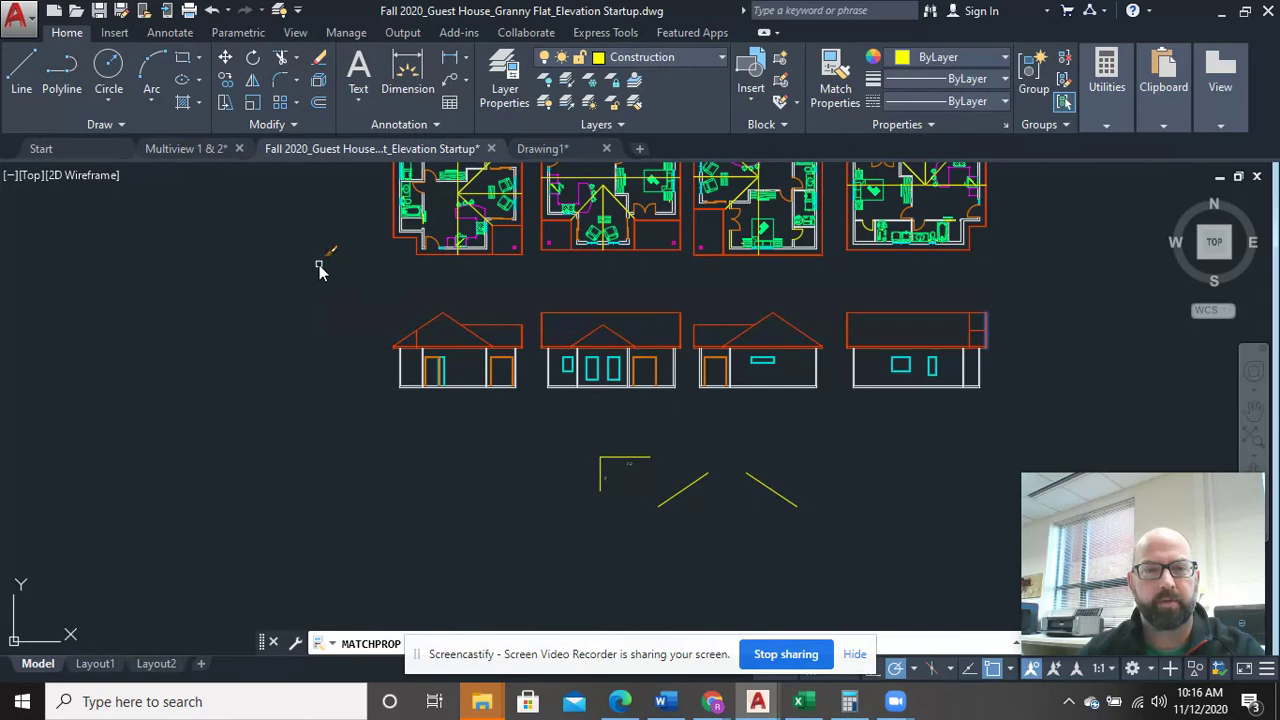
middle_drag(330, 265, 289, 340)
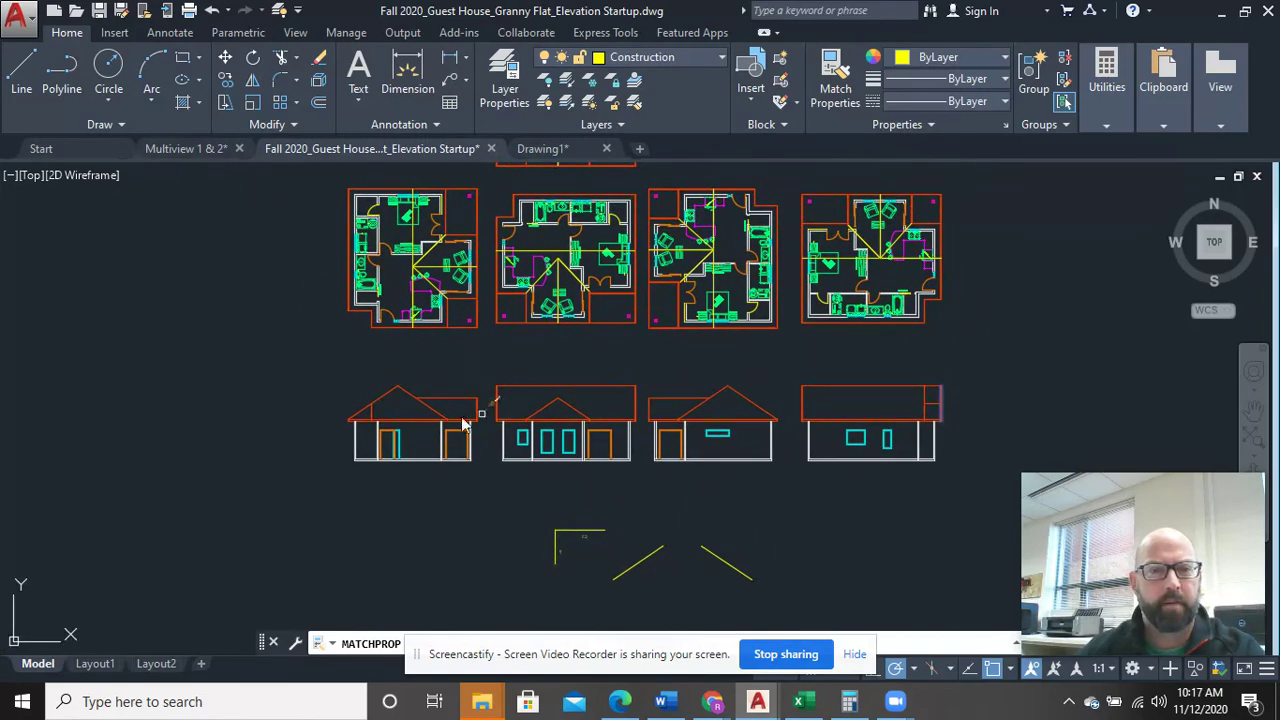
key(Escape)
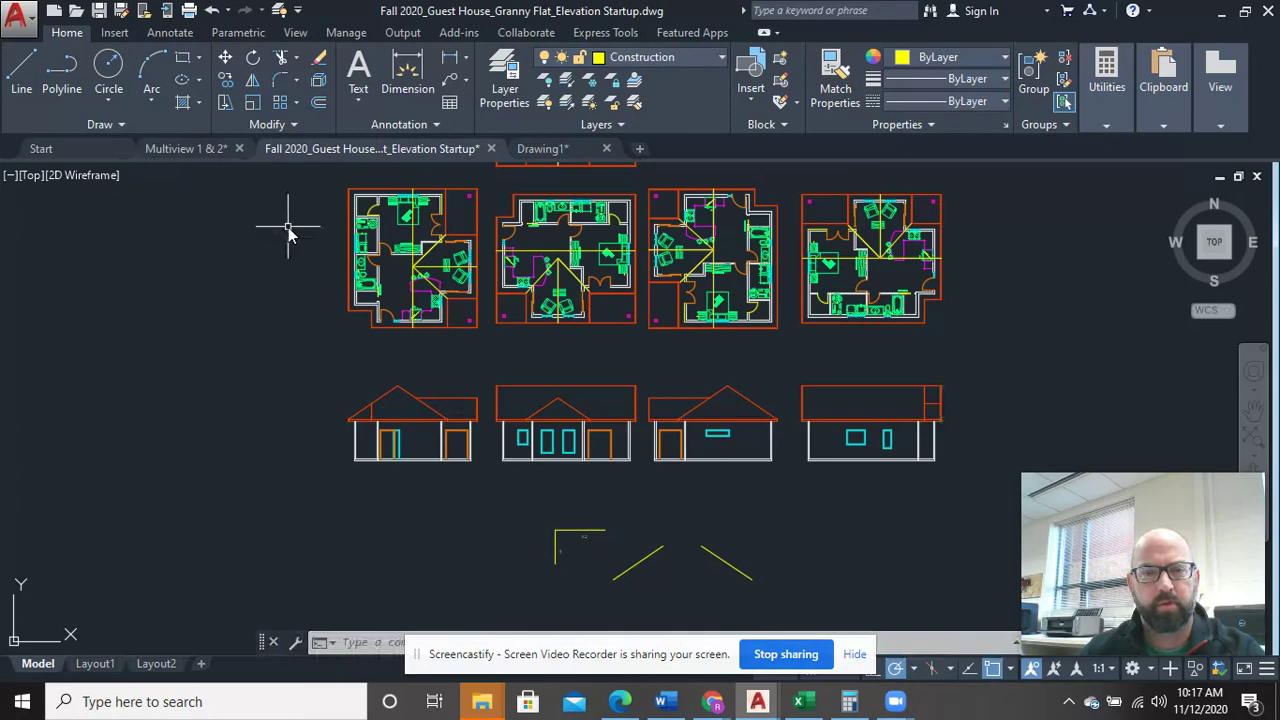
click(21, 72)
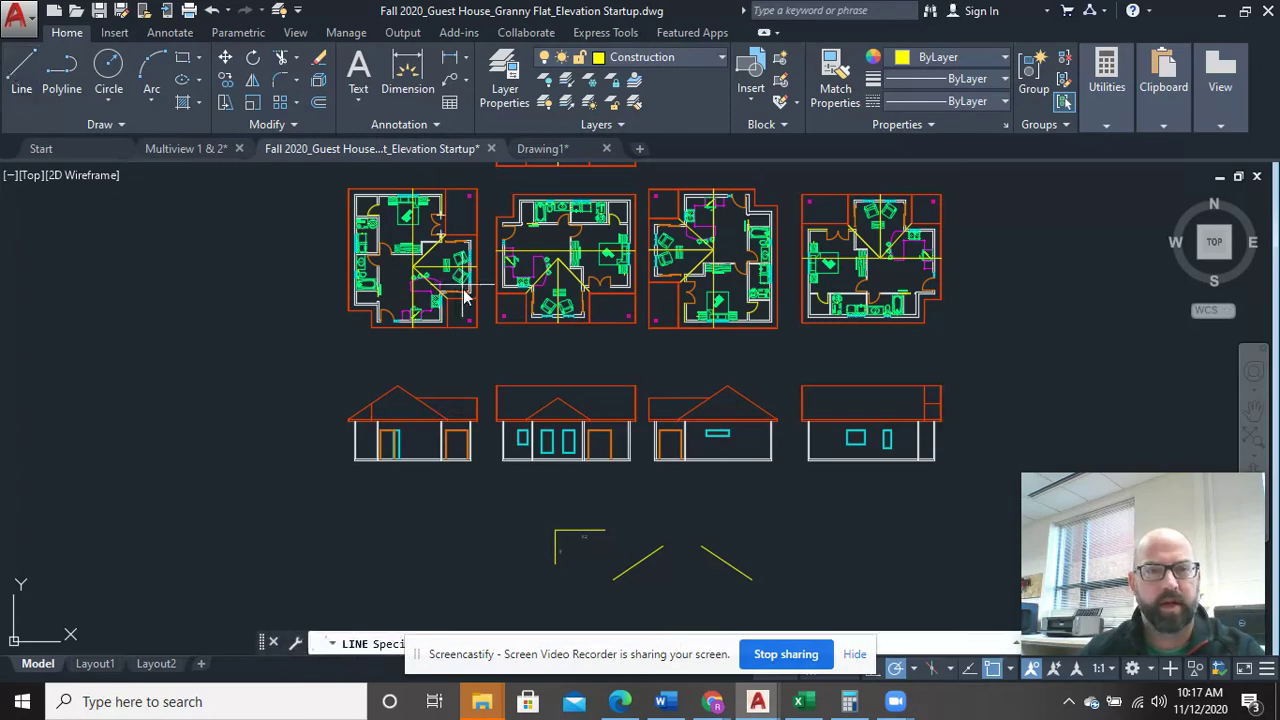
click(405, 403)
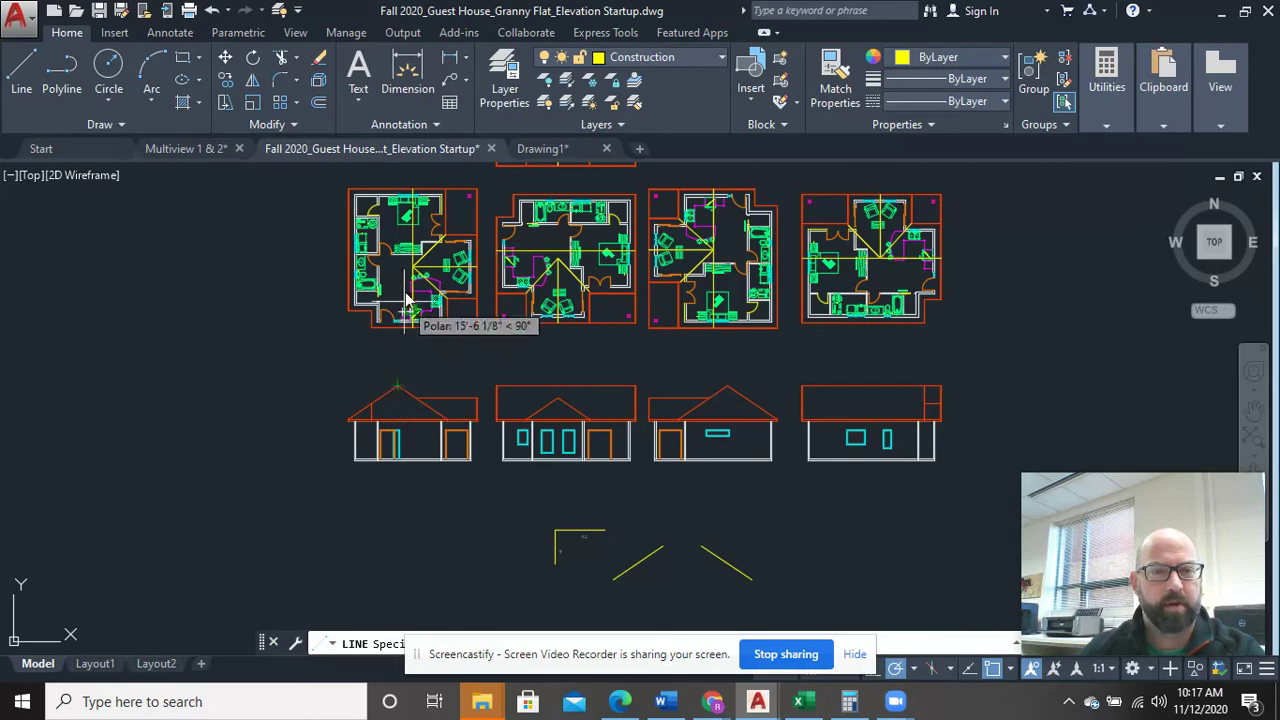
scroll(403, 225, up, 3)
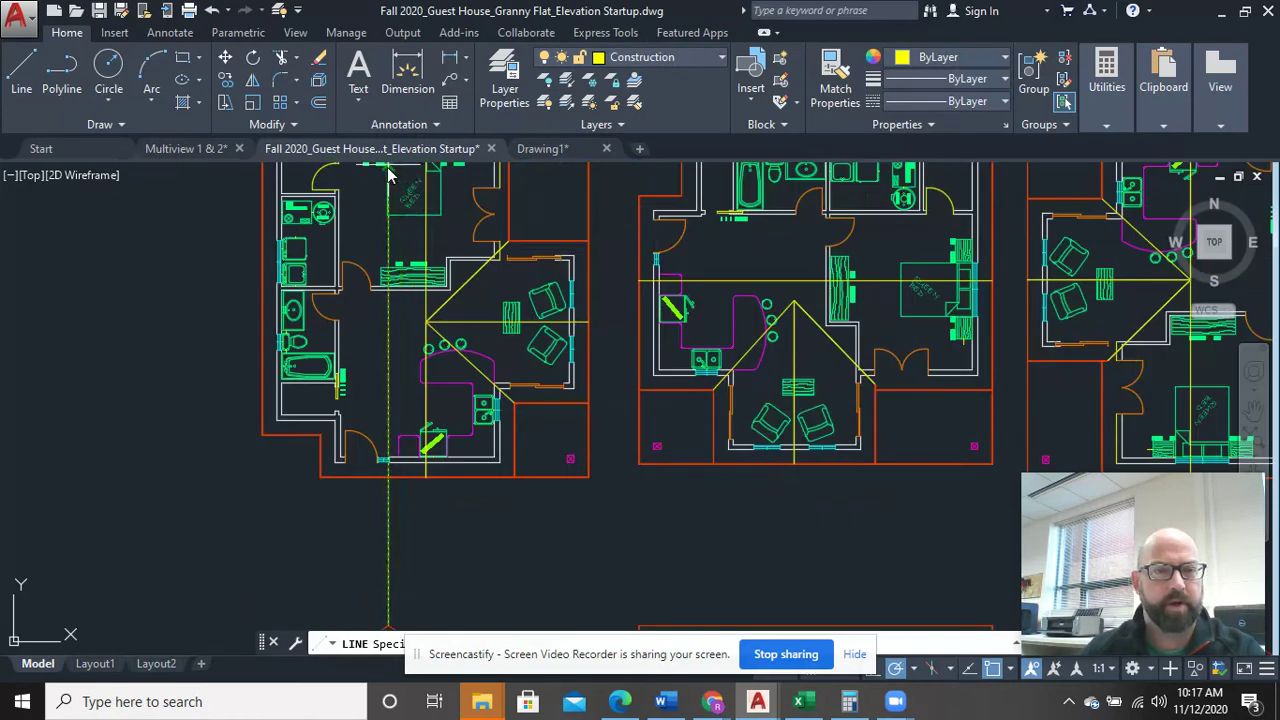
middle_drag(395, 190, 335, 420)
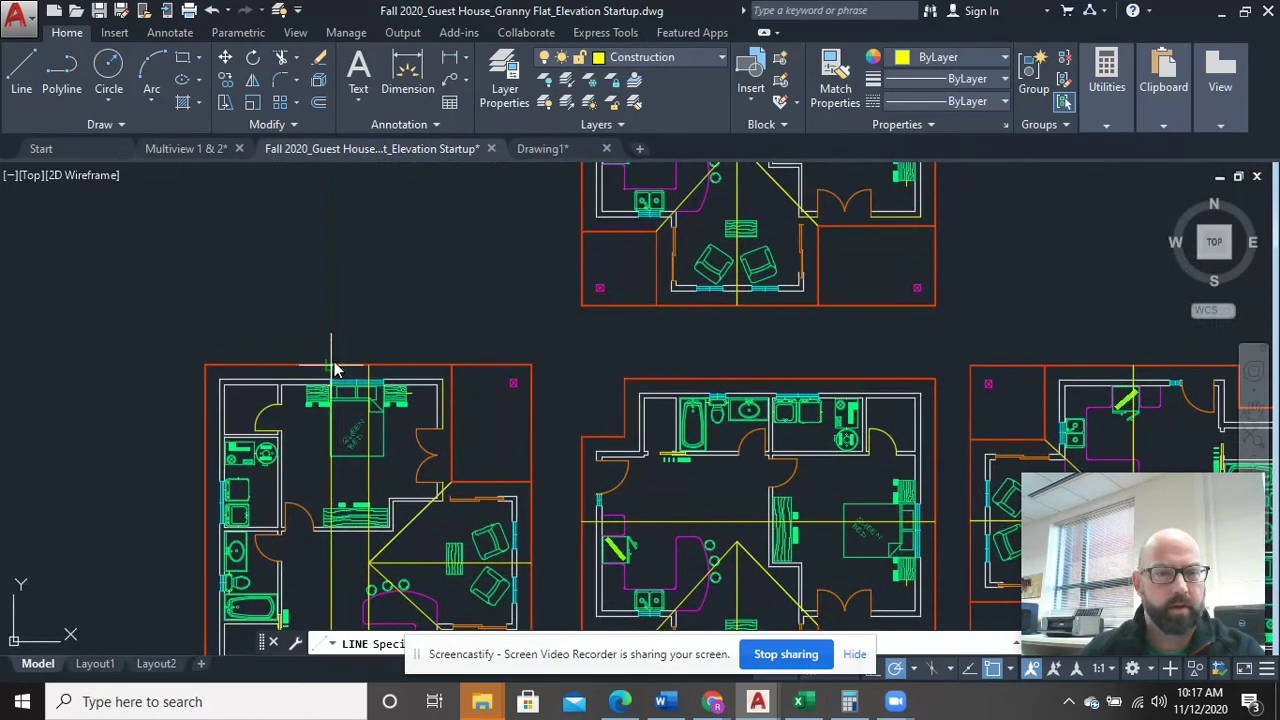
scroll(334, 370, up, 5)
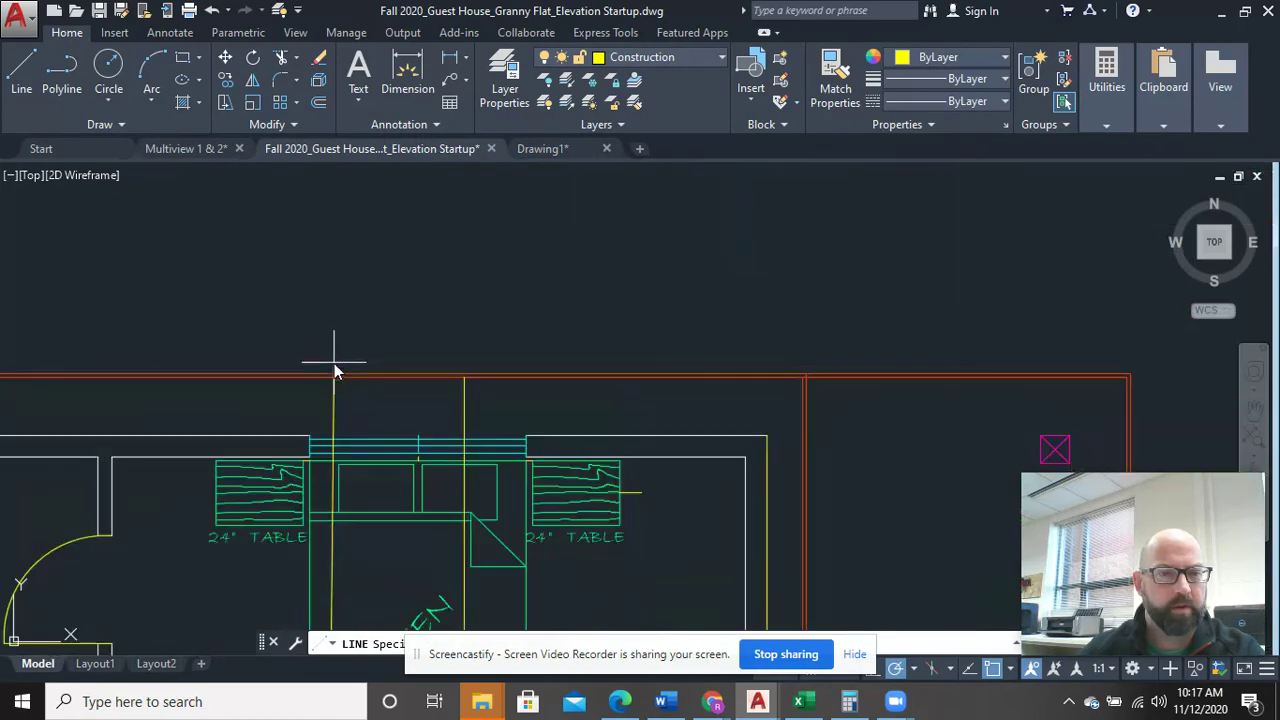
key(Escape)
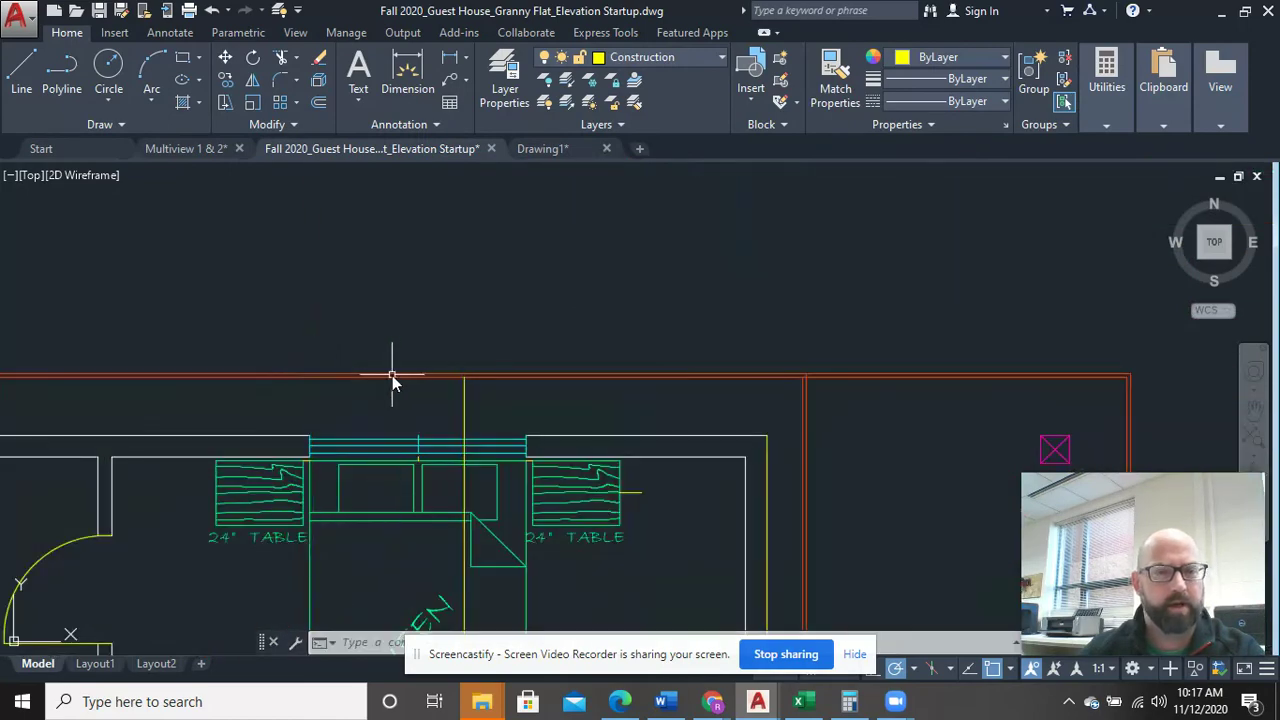
scroll(390, 377, down, 5)
scroll(389, 380, down, 8)
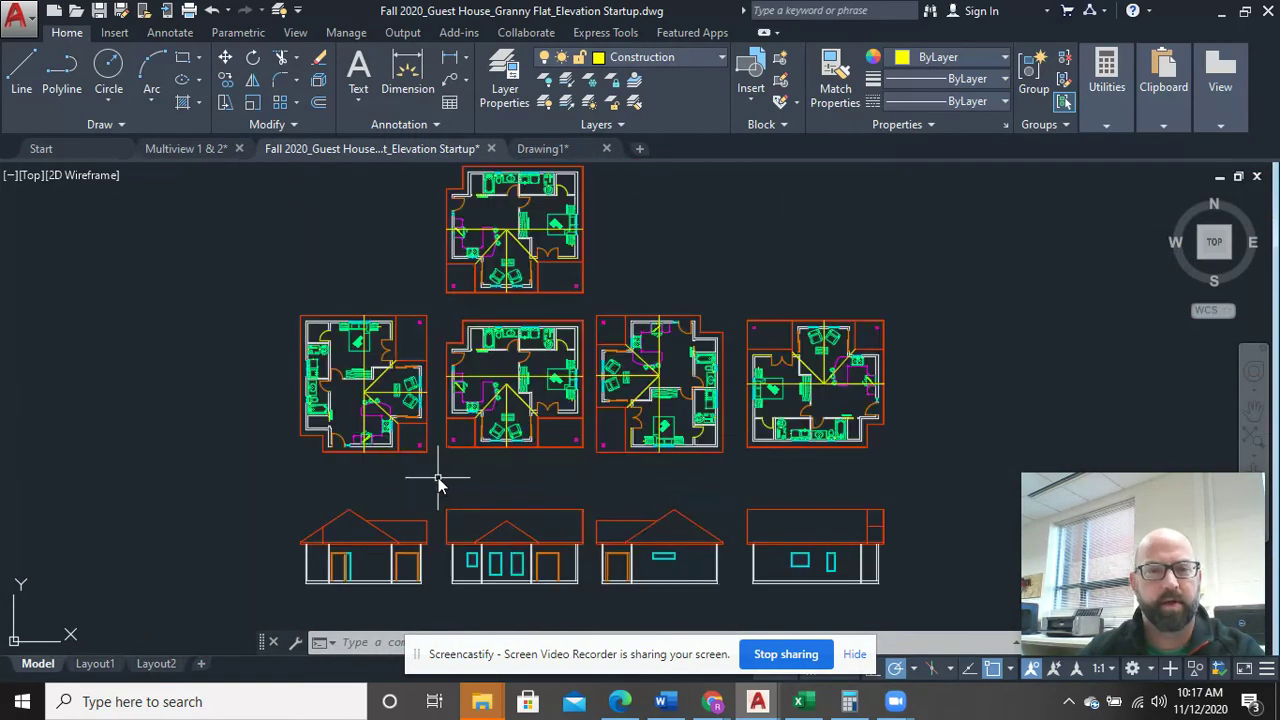